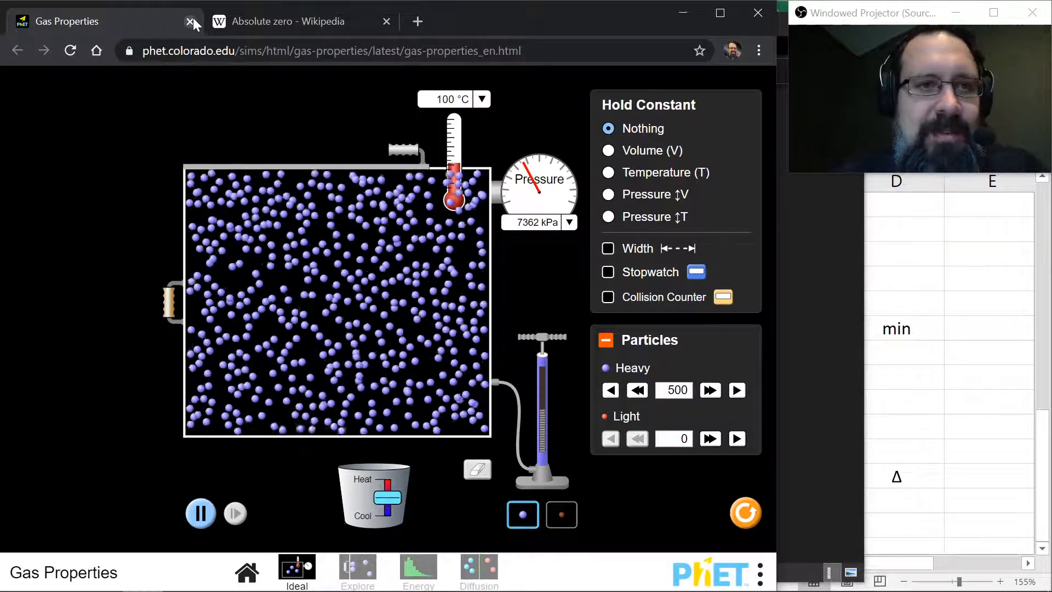
- Close the Gas Properties simulation page and minimize the browser and File Explorer windows
{"action": "left_click", "coordinate": [189, 21]}
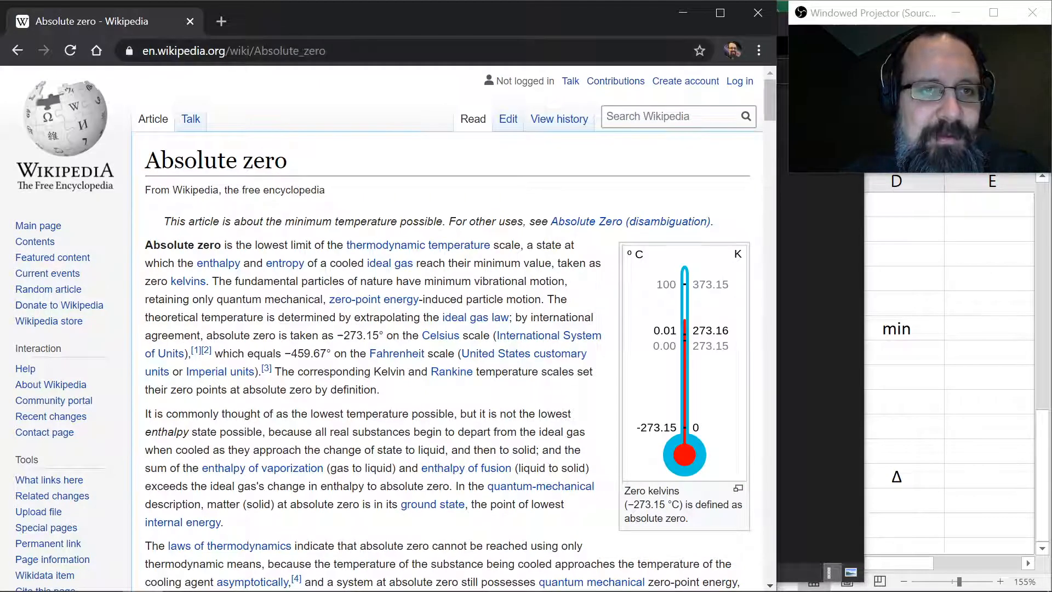
{"action": "left_click_drag", "start_coordinate": [161, 160], "coordinate": [310, 169]}
{"action": "left_click_drag", "start_coordinate": [337, 335], "coordinate": [366, 335]}
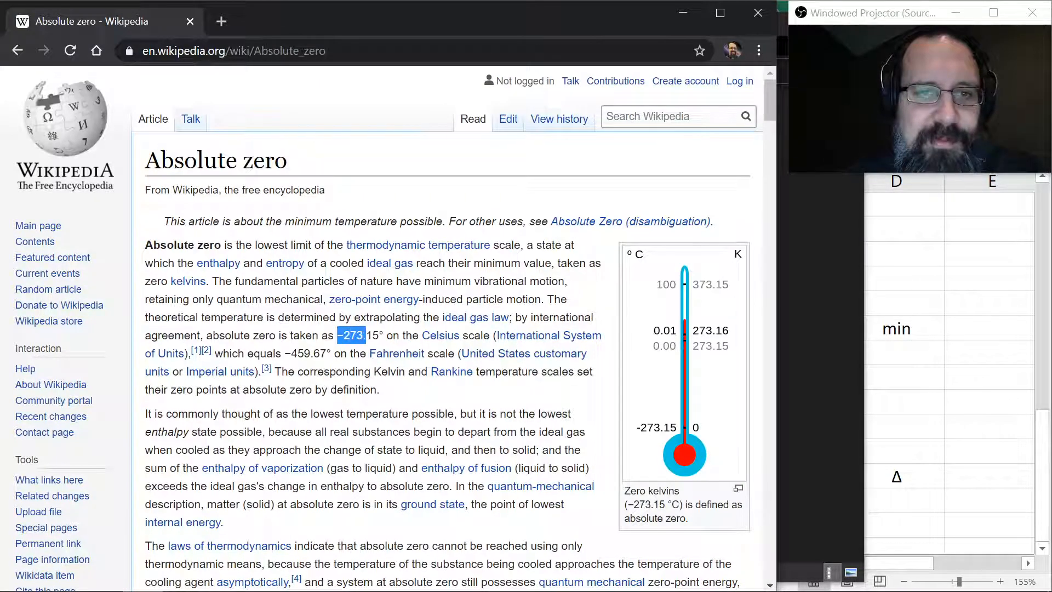
{"action": "left_click", "coordinate": [682, 14]}
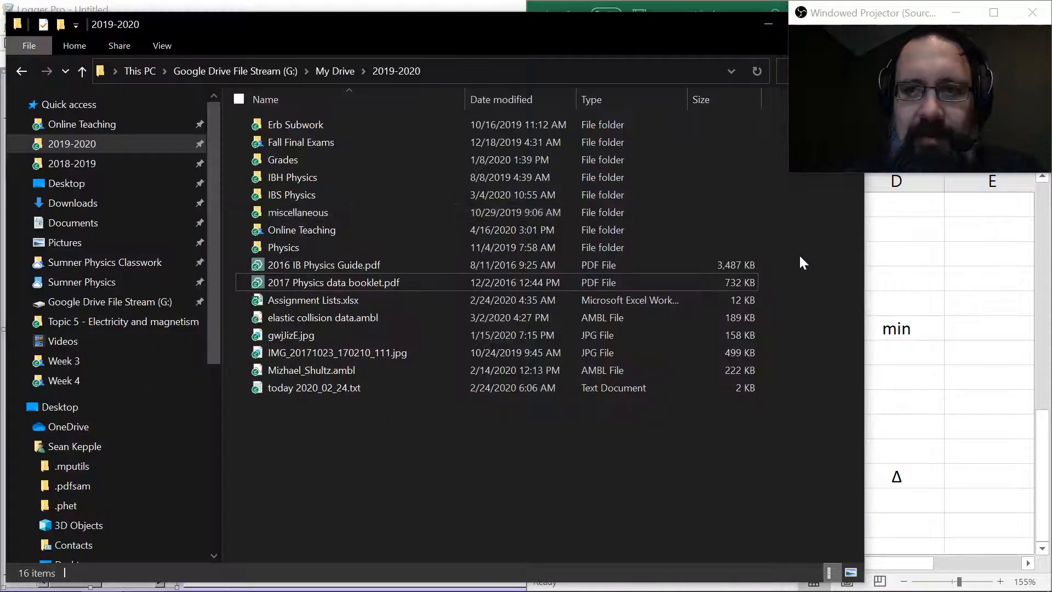
{"action": "left_click", "coordinate": [769, 27]}
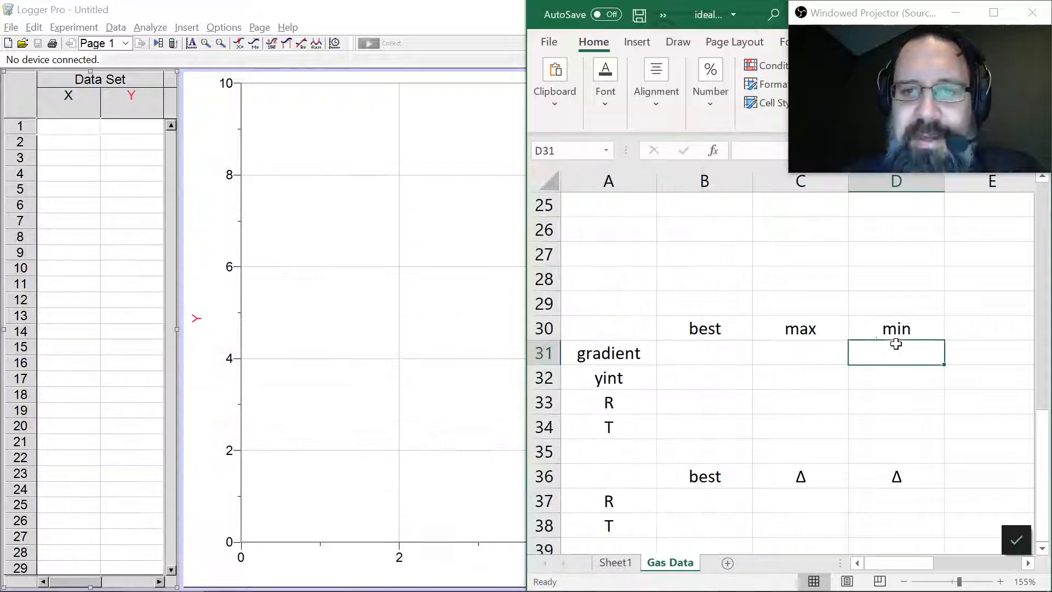
- Review the particle count, container volume and raw data sections of the Gas Data sheet
{"action": "scroll", "coordinate": [882, 330], "scroll_direction": "up", "scroll_amount": 3}
{"action": "scroll", "coordinate": [882, 330], "scroll_direction": "up", "scroll_amount": 2}
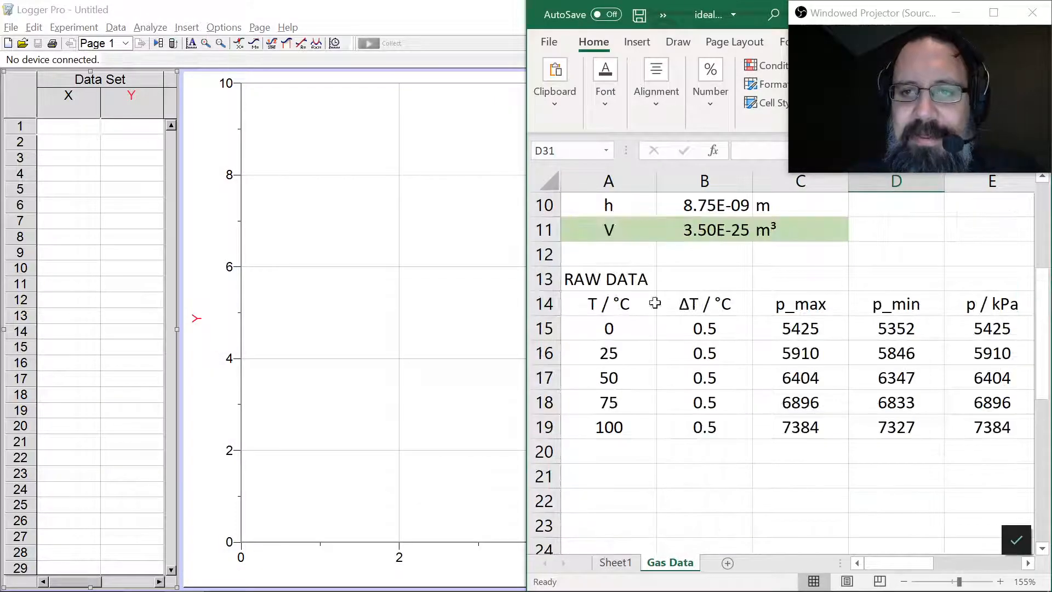
{"action": "scroll", "coordinate": [664, 306], "scroll_direction": "up", "scroll_amount": 3}
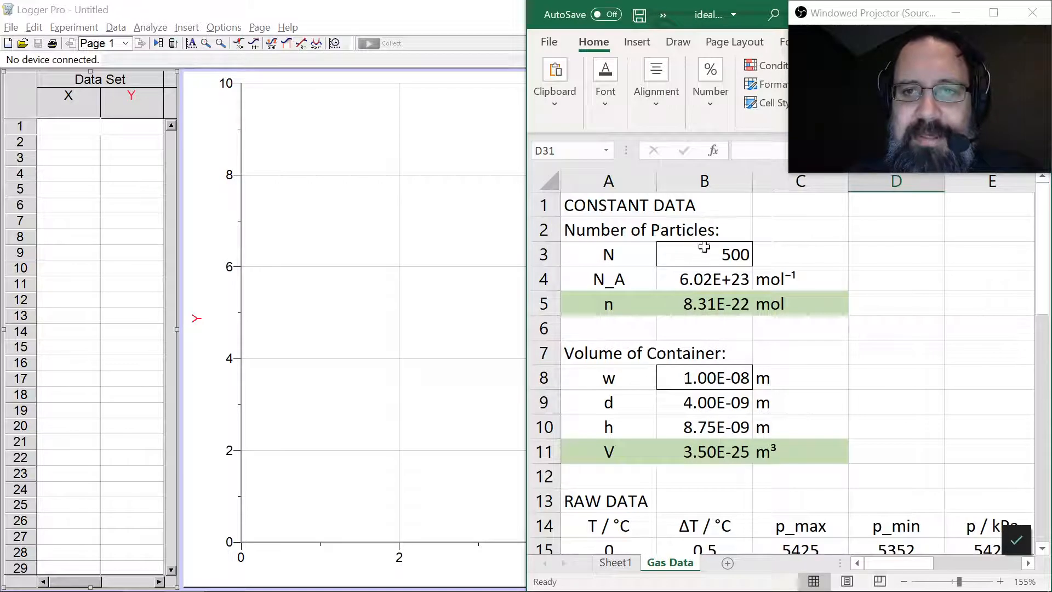
{"action": "left_click_drag", "start_coordinate": [707, 273], "coordinate": [709, 263]}
{"action": "left_click", "coordinate": [721, 252]}
{"action": "left_click", "coordinate": [707, 377]}
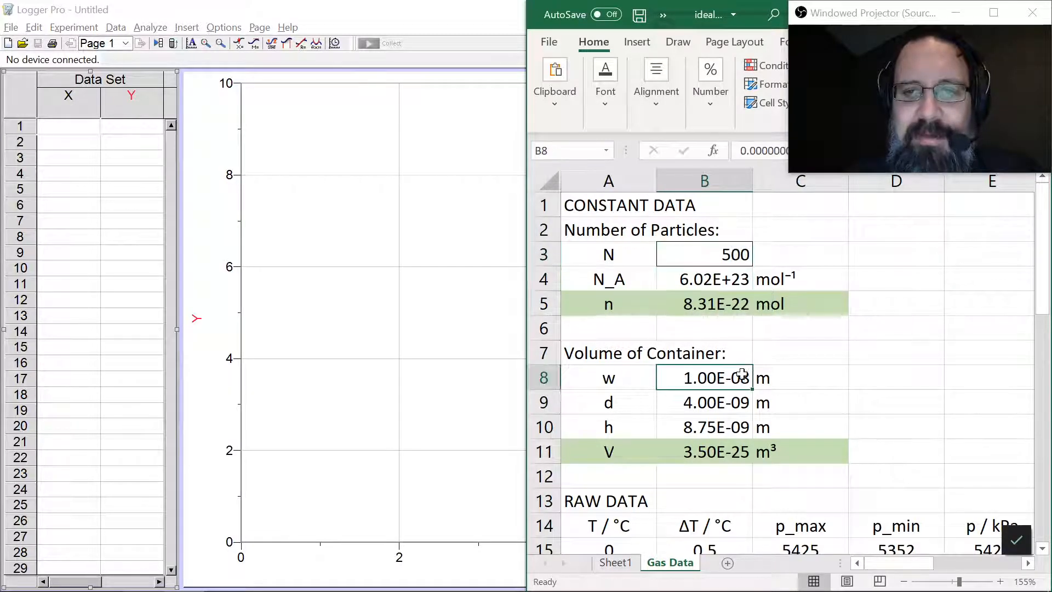
{"action": "scroll", "coordinate": [826, 354], "scroll_direction": "down", "scroll_amount": 4}
{"action": "scroll", "coordinate": [826, 354], "scroll_direction": "up", "scroll_amount": 2}
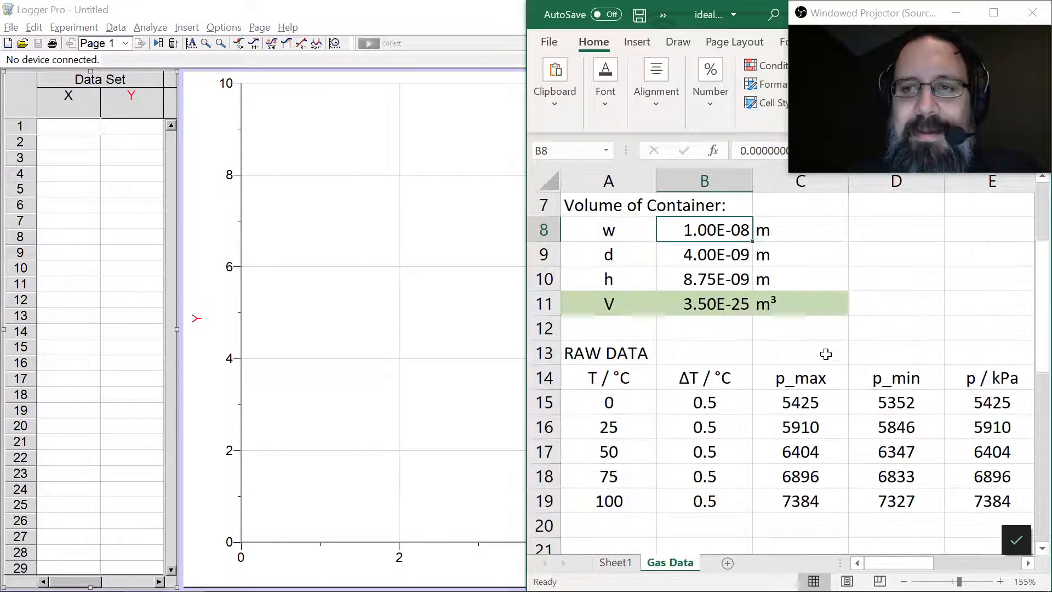
{"action": "scroll", "coordinate": [810, 342], "scroll_direction": "down", "scroll_amount": 1}
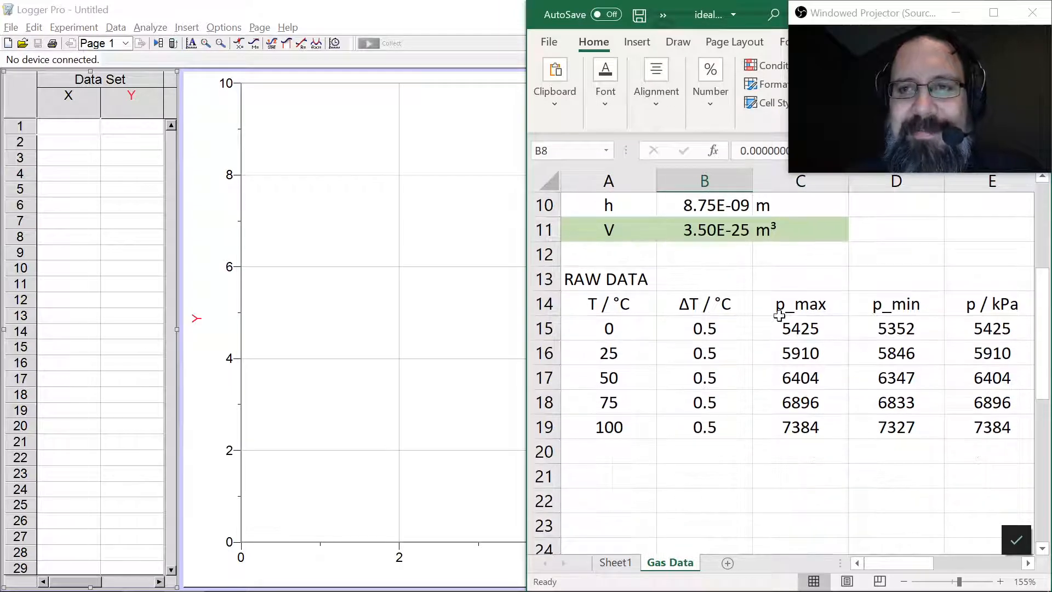
{"action": "scroll", "coordinate": [774, 240], "scroll_direction": "up", "scroll_amount": 3}
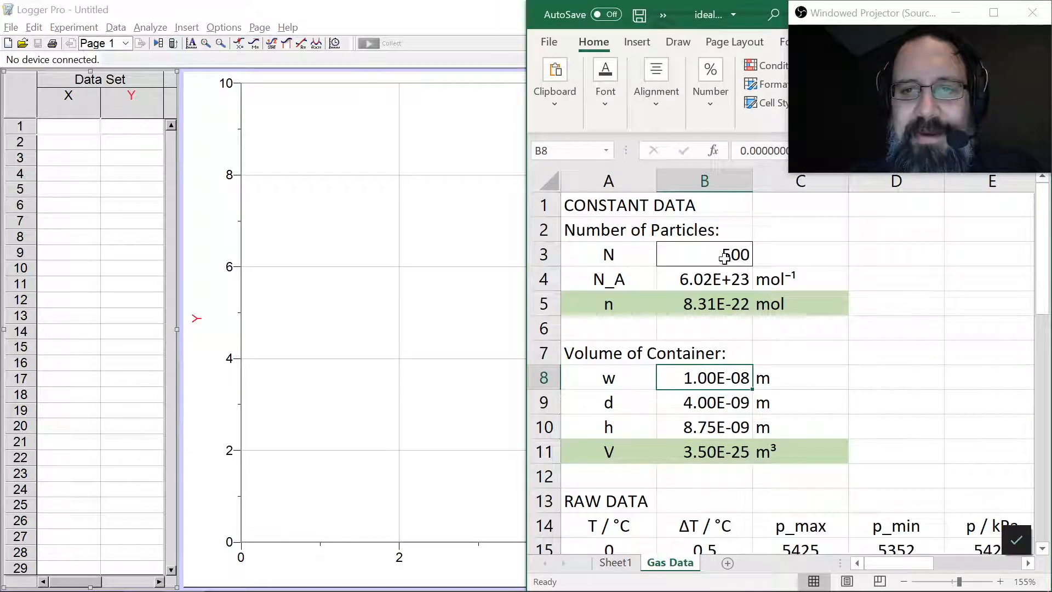
{"action": "left_click", "coordinate": [729, 252]}
{"action": "scroll", "coordinate": [850, 286], "scroll_direction": "down", "scroll_amount": 3}
{"action": "scroll", "coordinate": [850, 287], "scroll_direction": "down", "scroll_amount": 1}
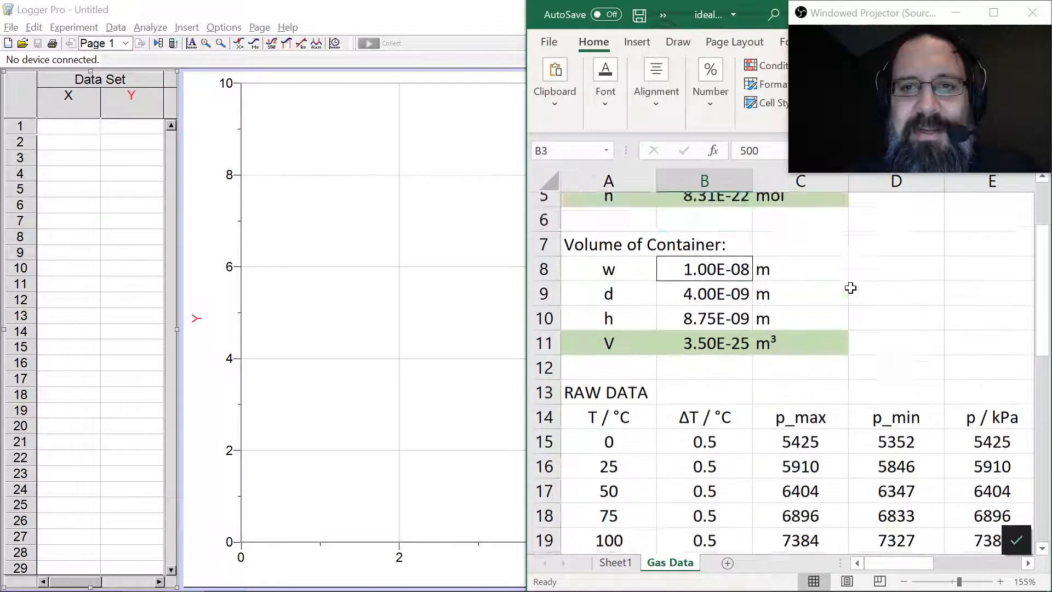
{"action": "scroll", "coordinate": [850, 286], "scroll_direction": "up", "scroll_amount": 4}
{"action": "scroll", "coordinate": [724, 260], "scroll_direction": "down", "scroll_amount": 3}
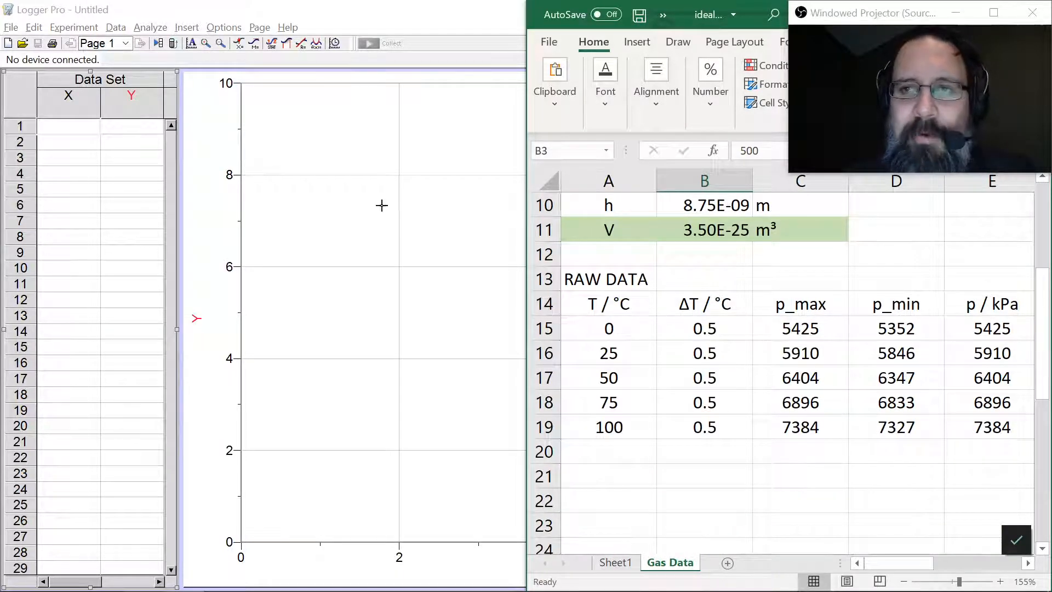
- Bring Logger Pro to the front, return to the Excel sheet and highlight the raw data values in A15:E19
{"action": "double_click", "coordinate": [65, 11]}
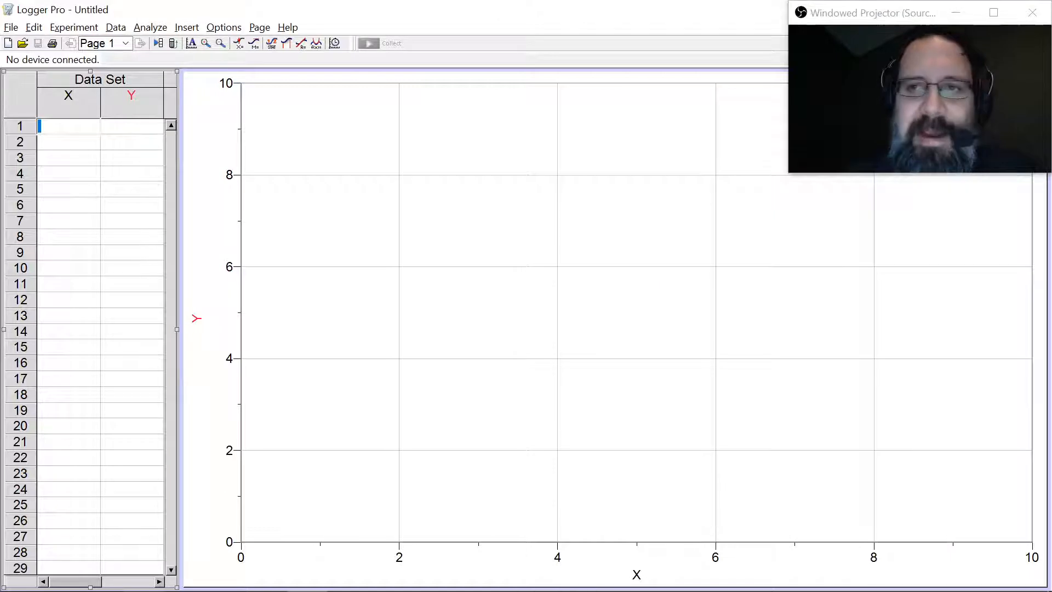
{"action": "left_click", "coordinate": [183, 580]}
{"action": "left_click", "coordinate": [714, 303]}
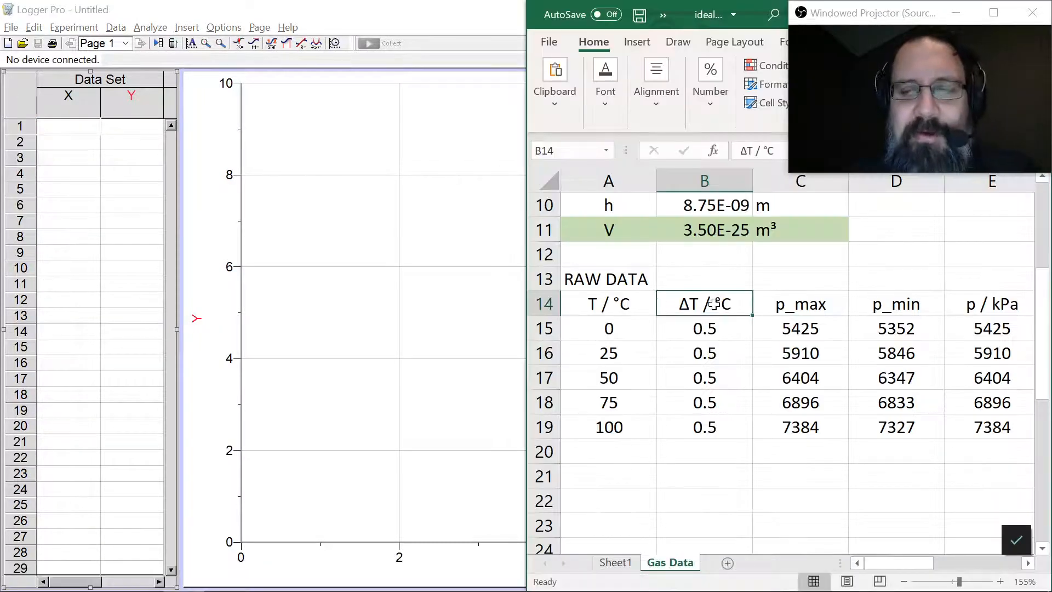
{"action": "left_click_drag", "start_coordinate": [600, 331], "coordinate": [961, 430]}
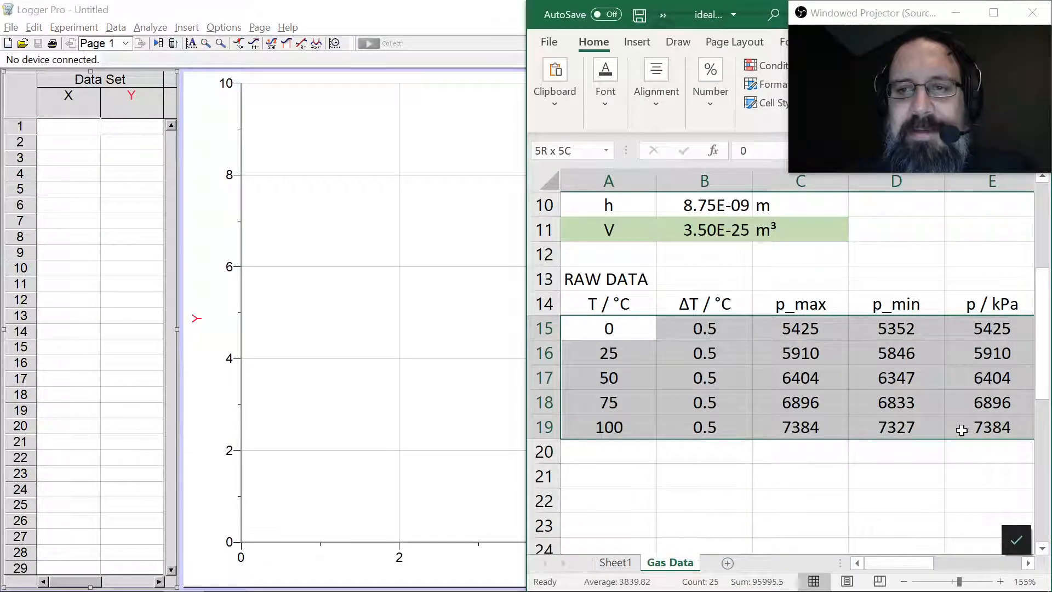
{"action": "left_click", "coordinate": [672, 271]}
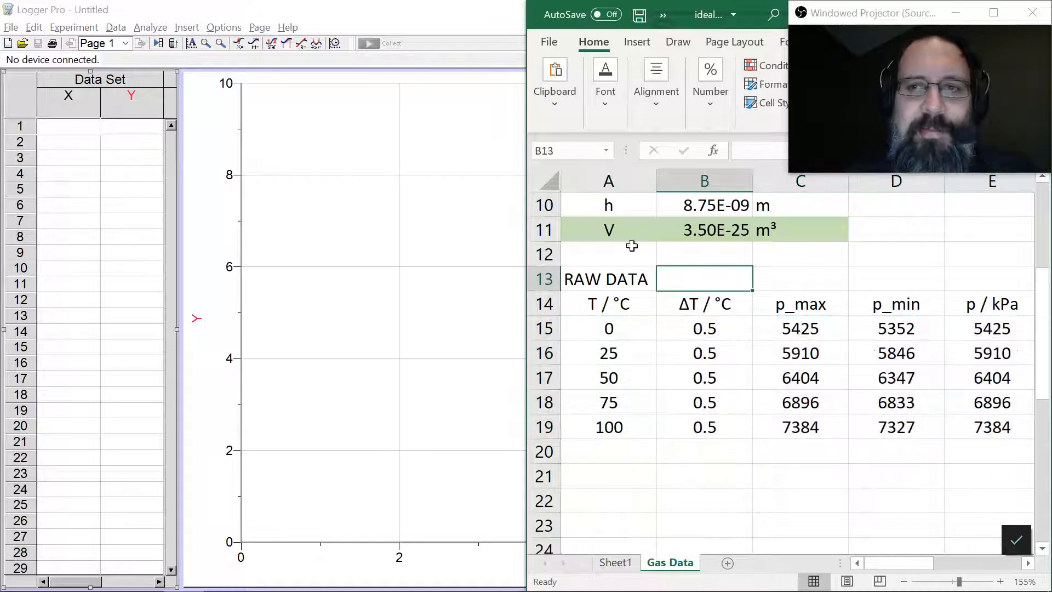
- Widen the spreadsheet window and enter the heading PROCESSED DATA in cell A21 below the raw data
{"action": "left_click_drag", "start_coordinate": [525, 207], "coordinate": [323, 203]}
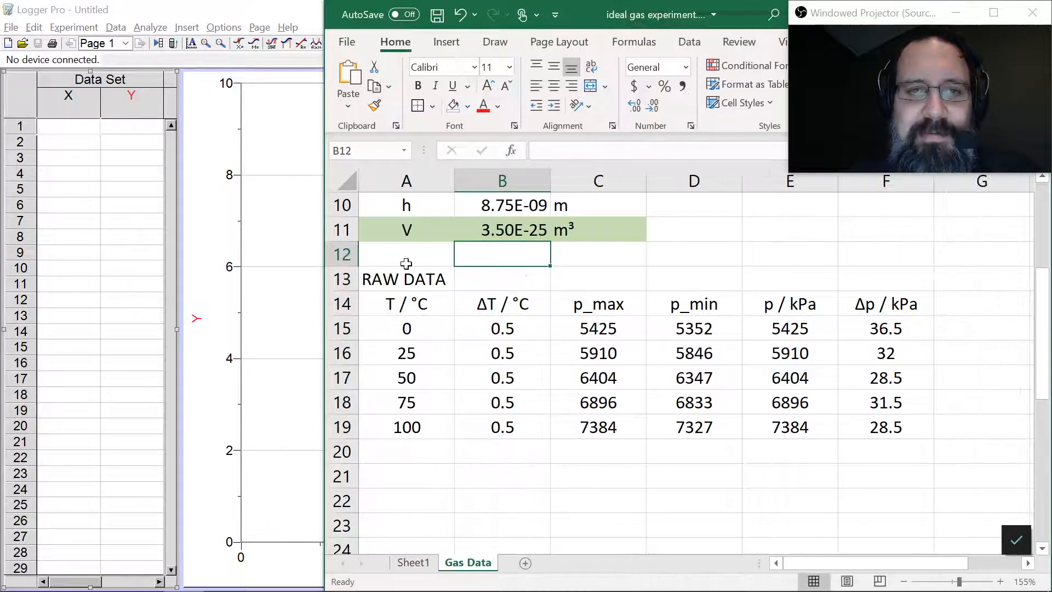
{"action": "left_click", "coordinate": [407, 278]}
{"action": "scroll", "coordinate": [418, 395], "scroll_direction": "down", "scroll_amount": 1}
{"action": "left_click", "coordinate": [418, 395]}
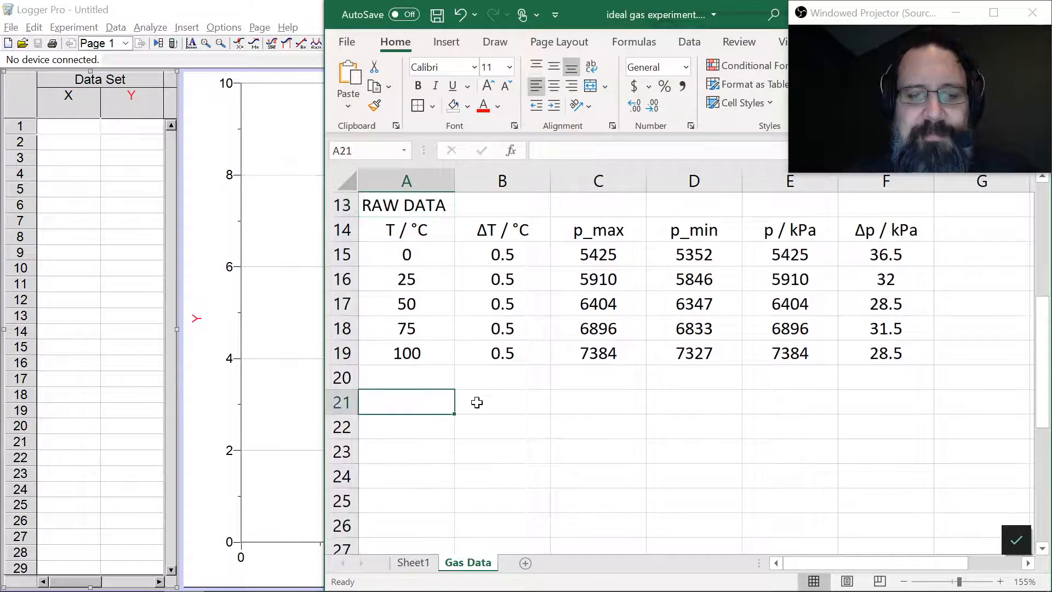
{"action": "type", "text": "PROCESSED DATA"}
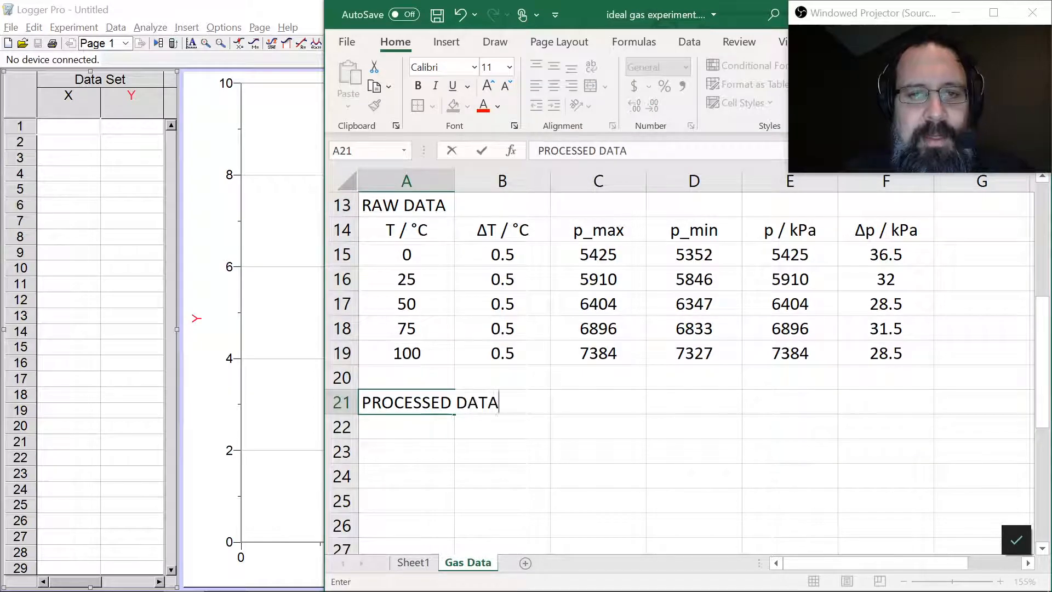
{"action": "key", "text": "Return"}
- Switch to OneNote and examine the theory notes on the page 4B: Ideal Gas Experiment - Part 1
{"action": "left_click", "coordinate": [225, 575]}
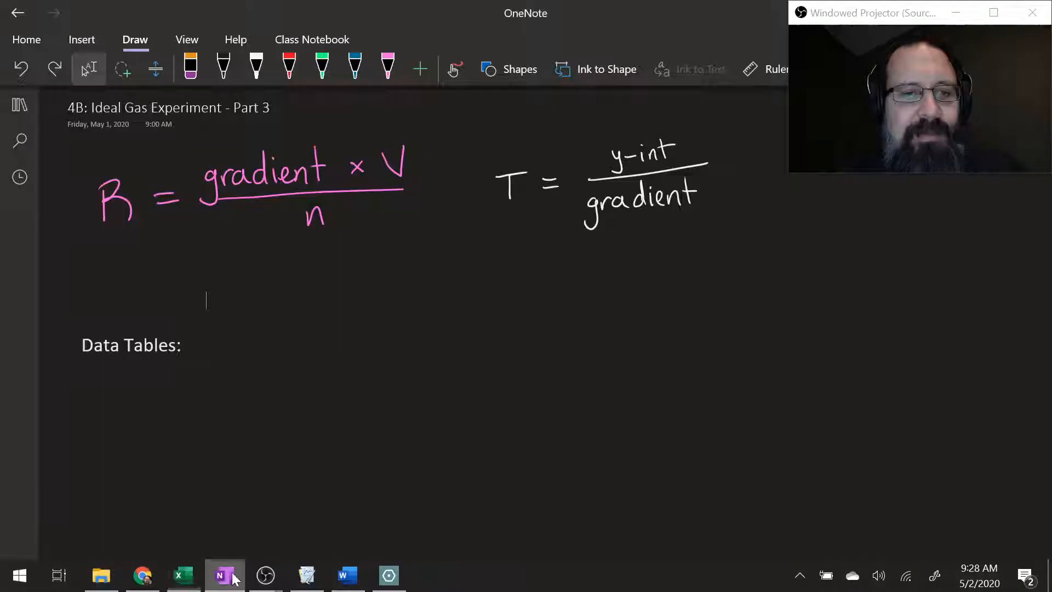
{"action": "left_click", "coordinate": [23, 109]}
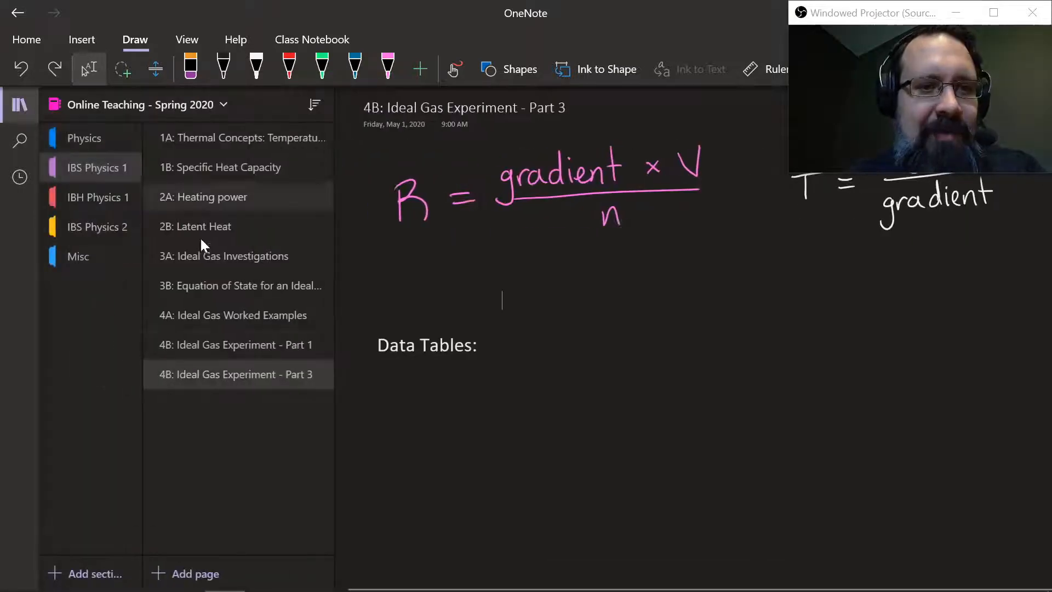
{"action": "left_click", "coordinate": [216, 345]}
{"action": "left_click", "coordinate": [20, 104]}
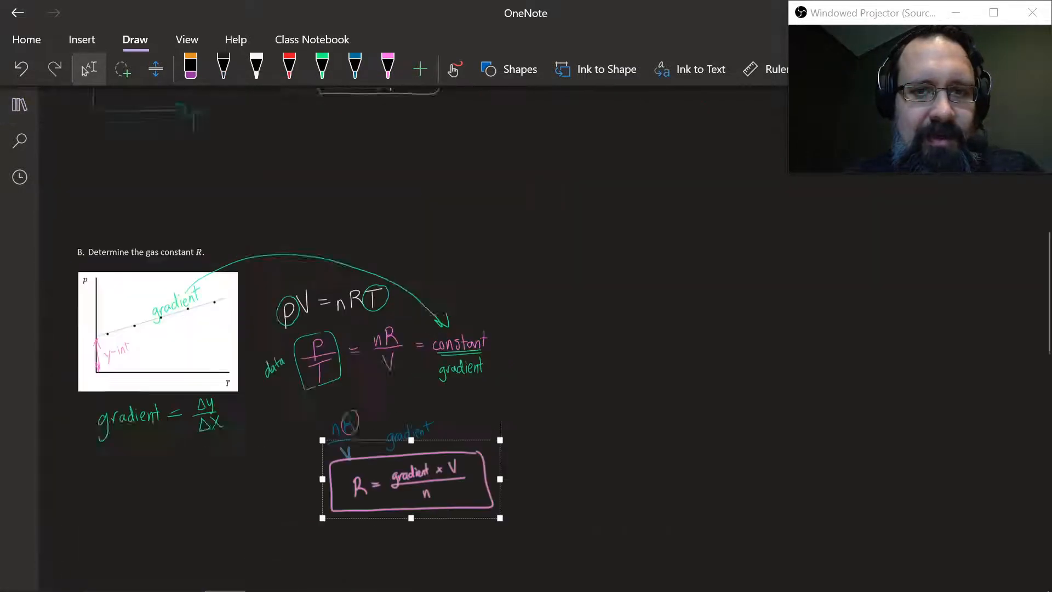
{"action": "scroll", "coordinate": [501, 429], "scroll_direction": "up", "scroll_amount": 8}
{"action": "scroll", "coordinate": [500, 429], "scroll_direction": "down", "scroll_amount": 2}
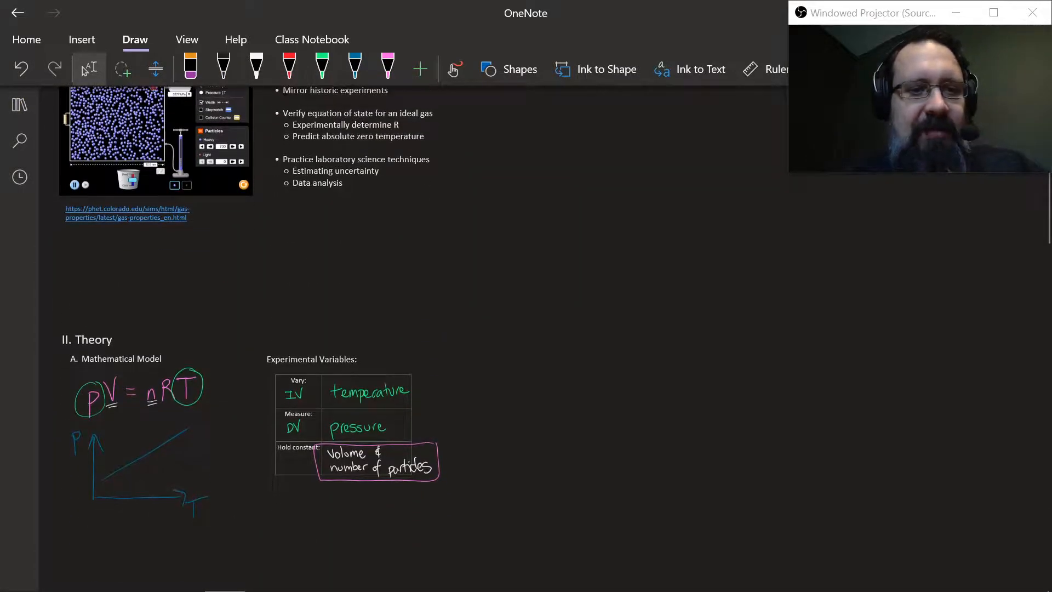
{"action": "scroll", "coordinate": [501, 430], "scroll_direction": "up", "scroll_amount": 5}
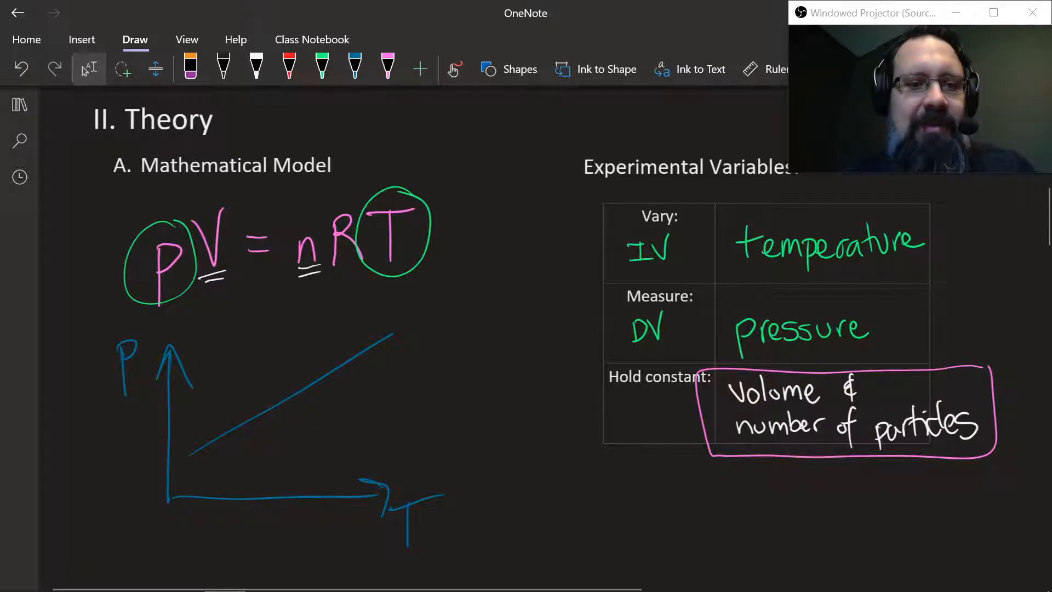
- Check the R and T formulas on the page 4B: Ideal Gas Experiment - Part 3 and return to the Excel spreadsheet
{"action": "left_click", "coordinate": [19, 104]}
{"action": "left_click", "coordinate": [214, 383]}
{"action": "left_click", "coordinate": [21, 107]}
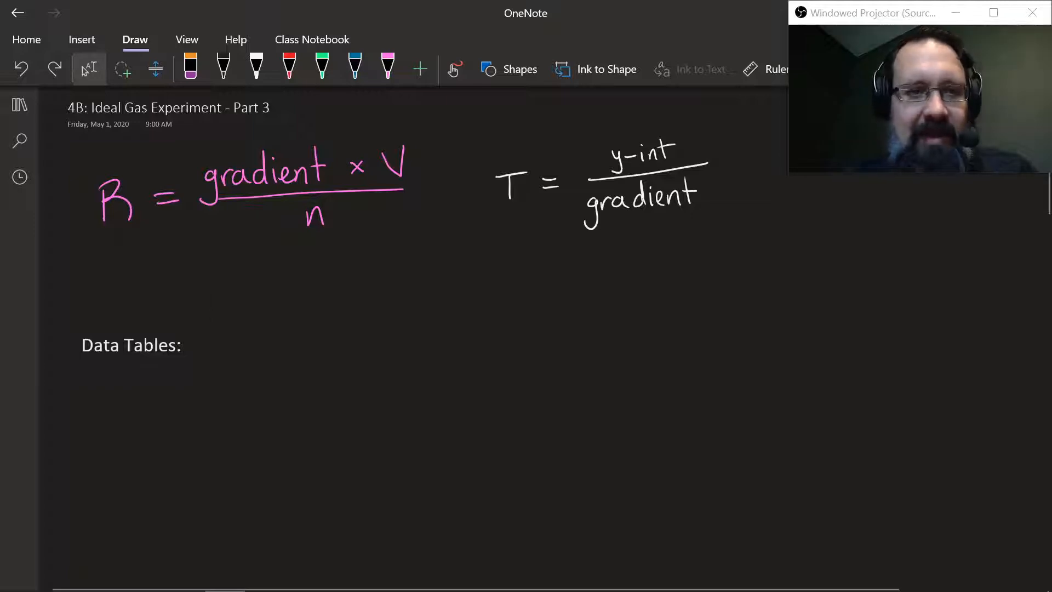
{"action": "mouse_move", "coordinate": [554, 580]}
{"action": "left_click", "coordinate": [320, 575]}
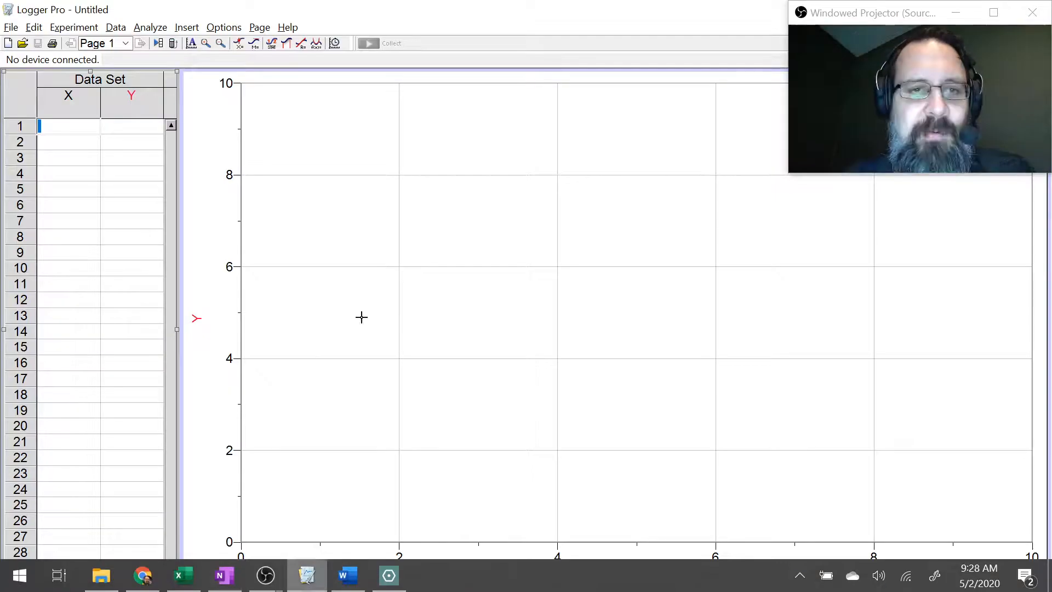
{"action": "left_click", "coordinate": [183, 576]}
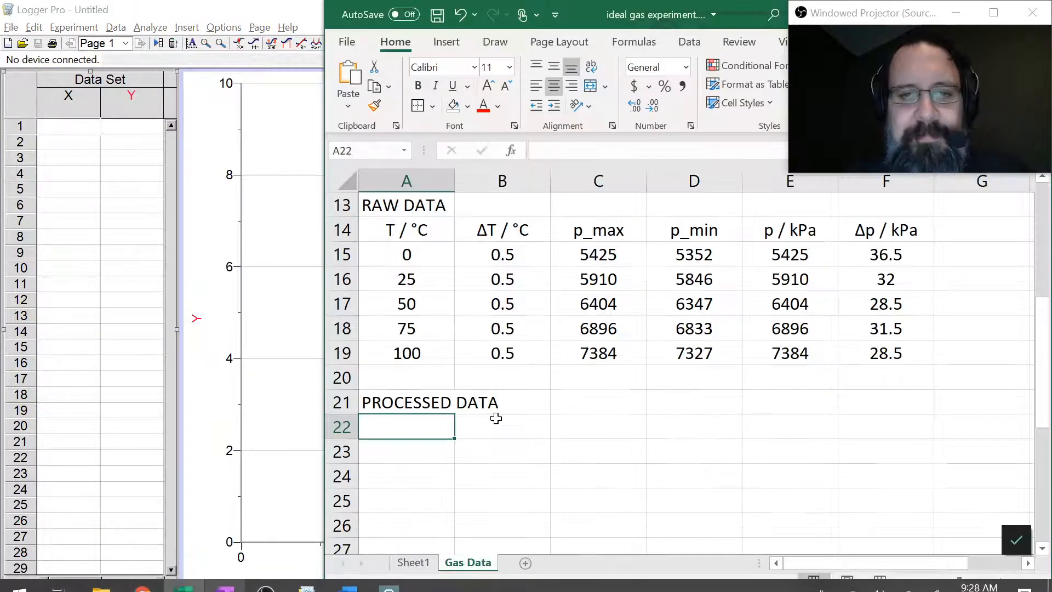
- Copy the T, ΔT, p and Δp column headers from the raw data table to row 22, starting at A22
{"action": "left_click_drag", "start_coordinate": [391, 231], "coordinate": [505, 231]}
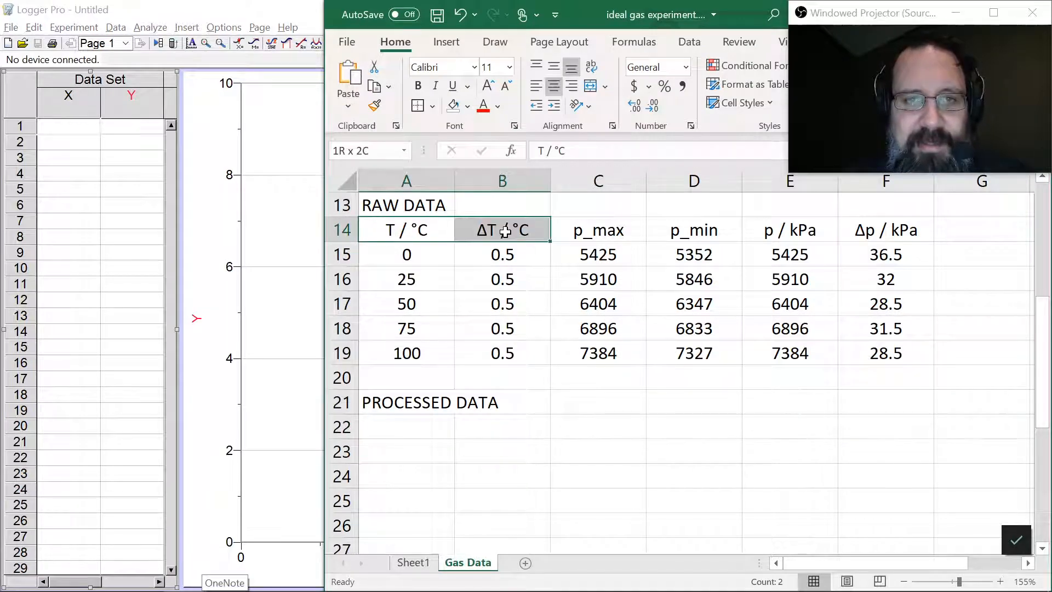
{"action": "left_click_drag", "start_coordinate": [801, 231], "coordinate": [886, 231]}
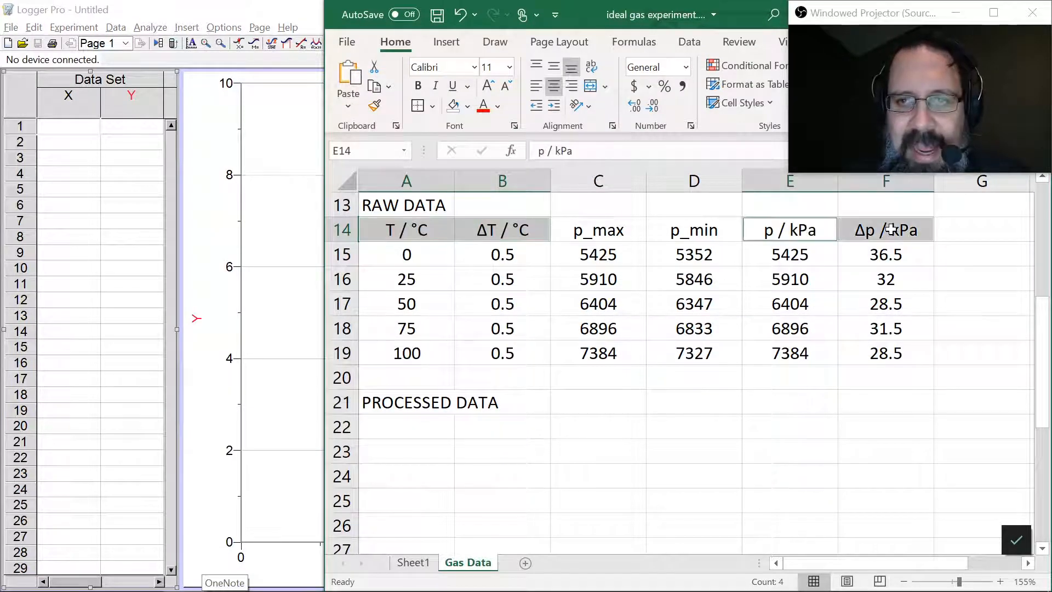
{"action": "key", "text": "ctrl+c"}
{"action": "left_click", "coordinate": [414, 430]}
{"action": "key", "text": "ctrl+v"}
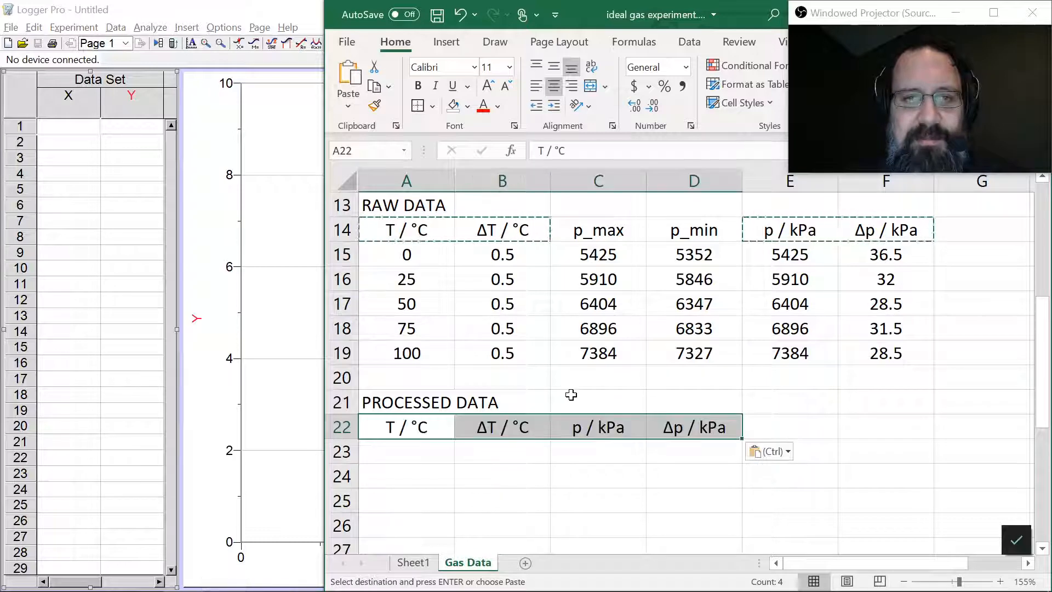
- Change the unit in the processed data's p and Δp headers to Pa
{"action": "left_click", "coordinate": [573, 399]}
{"action": "double_click", "coordinate": [592, 430]}
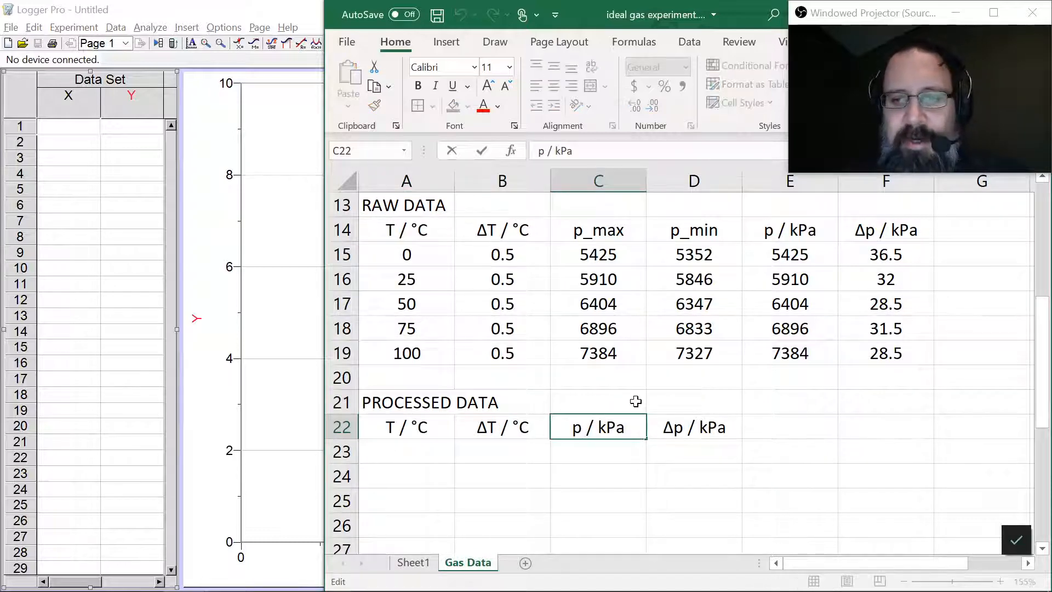
{"action": "key", "text": "Delete"}
{"action": "key", "text": "Return"}
{"action": "left_click", "coordinate": [703, 428]}
{"action": "double_click", "coordinate": [703, 427]}
{"action": "key", "text": "Delete"}
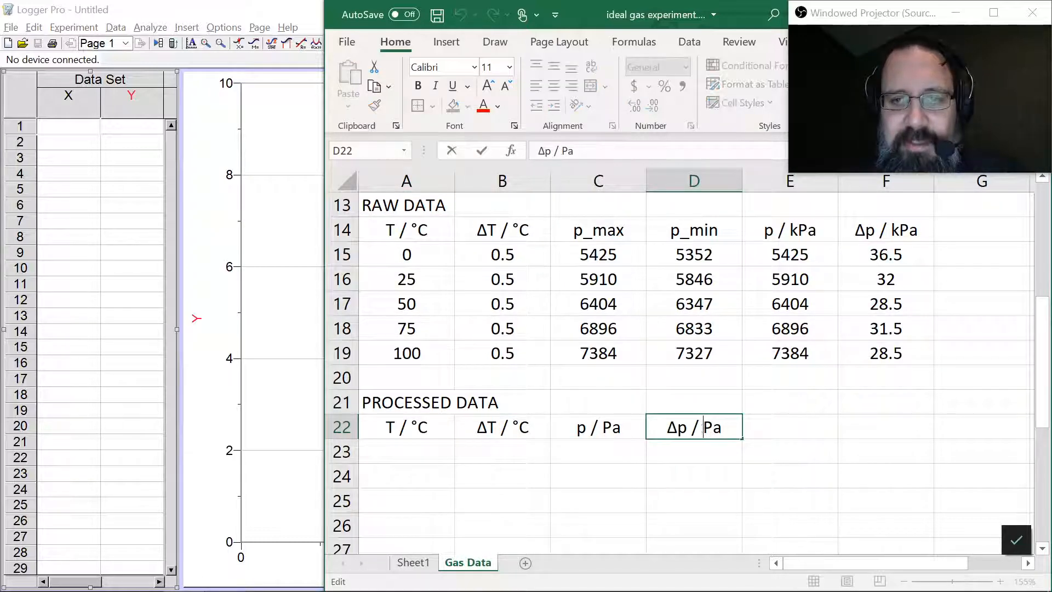
{"action": "left_click", "coordinate": [789, 404]}
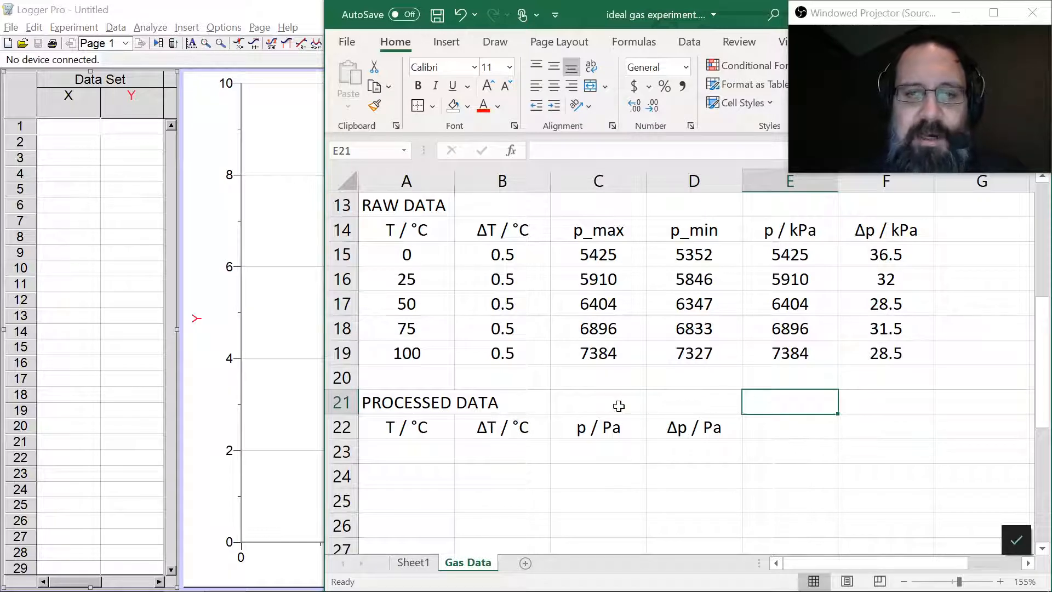
- Copy the T and ΔT values from the raw data (A15:B19) into the processed data table, starting at A23
{"action": "scroll", "coordinate": [611, 392], "scroll_direction": "down", "scroll_amount": 1}
{"action": "left_click", "coordinate": [406, 378]}
{"action": "scroll", "coordinate": [411, 318], "scroll_direction": "up", "scroll_amount": 2}
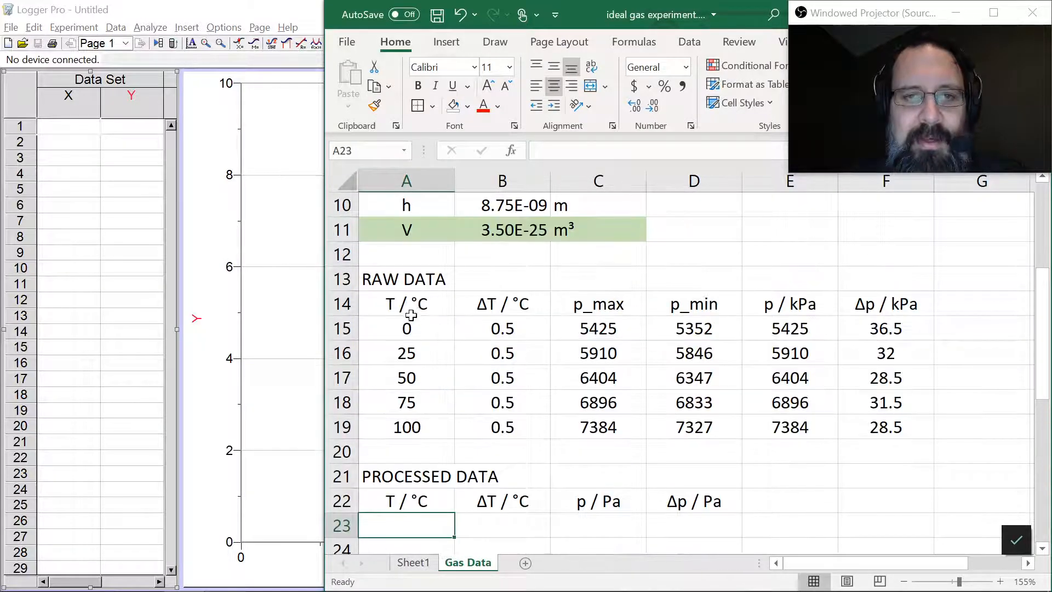
{"action": "left_click_drag", "start_coordinate": [408, 323], "coordinate": [498, 425]}
{"action": "key", "text": "ctrl+c"}
{"action": "scroll", "coordinate": [557, 371], "scroll_direction": "down", "scroll_amount": 1}
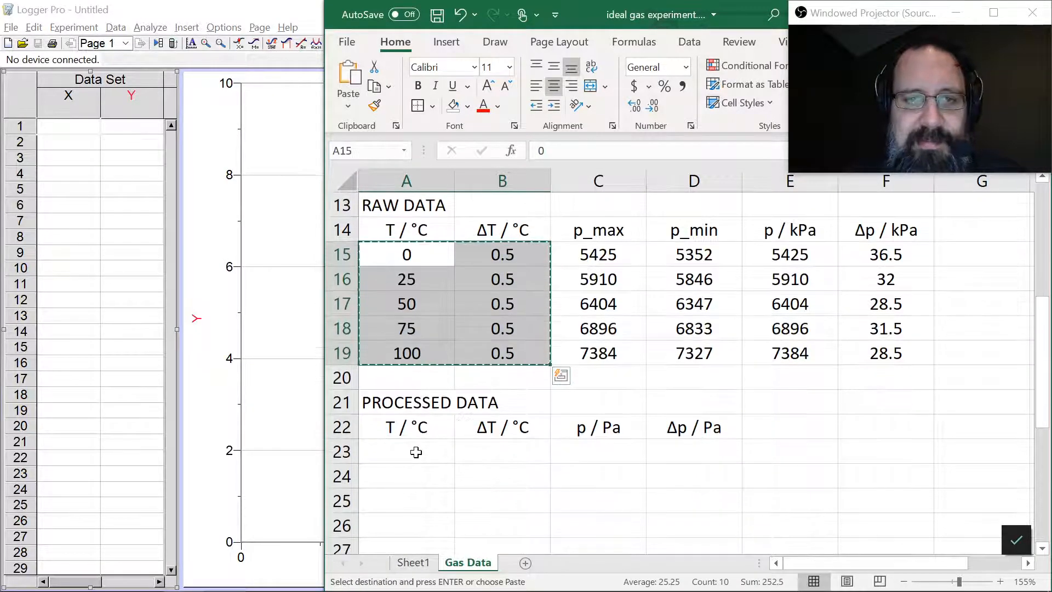
{"action": "left_click", "coordinate": [416, 452]}
{"action": "key", "text": "ctrl+v"}
{"action": "left_click", "coordinate": [619, 385]}
- Enter the formula =E15*1000 in C23 to convert the first pressure value to pascals
{"action": "double_click", "coordinate": [606, 450]}
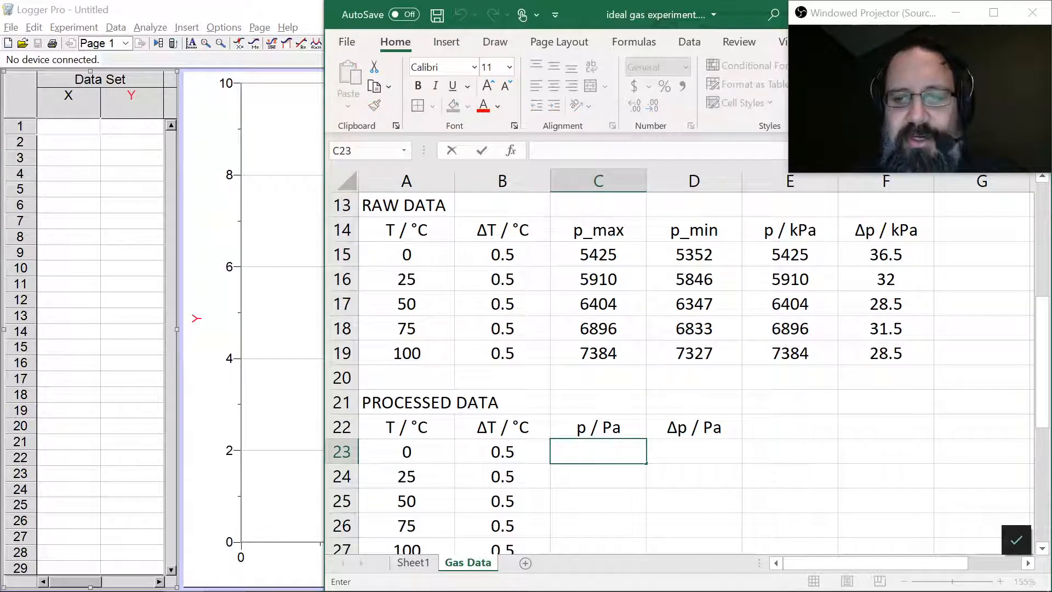
{"action": "type", "text": "="}
{"action": "left_click", "coordinate": [785, 260]}
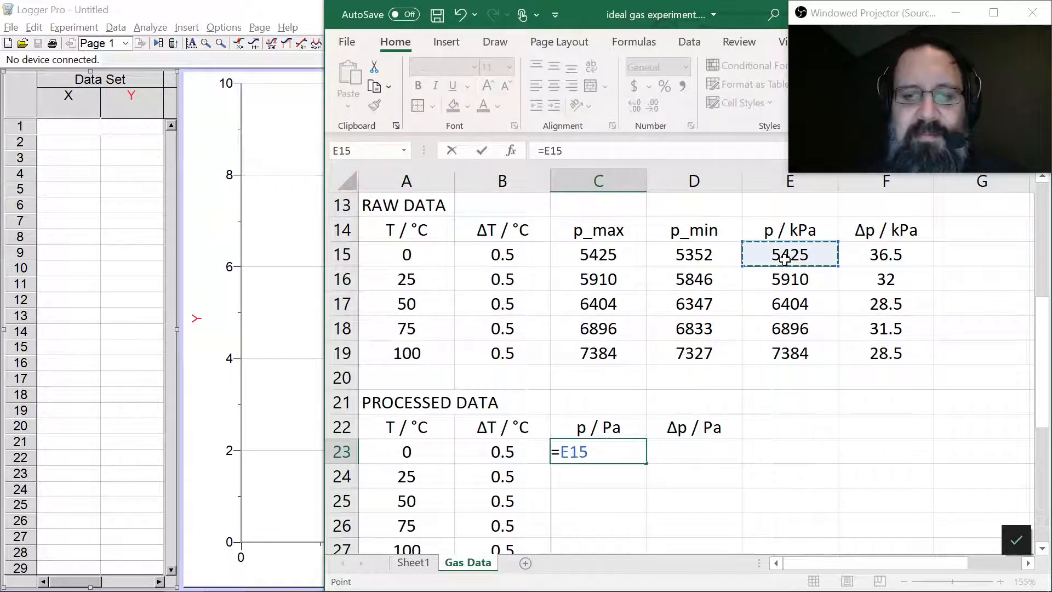
{"action": "type", "text": "*"}
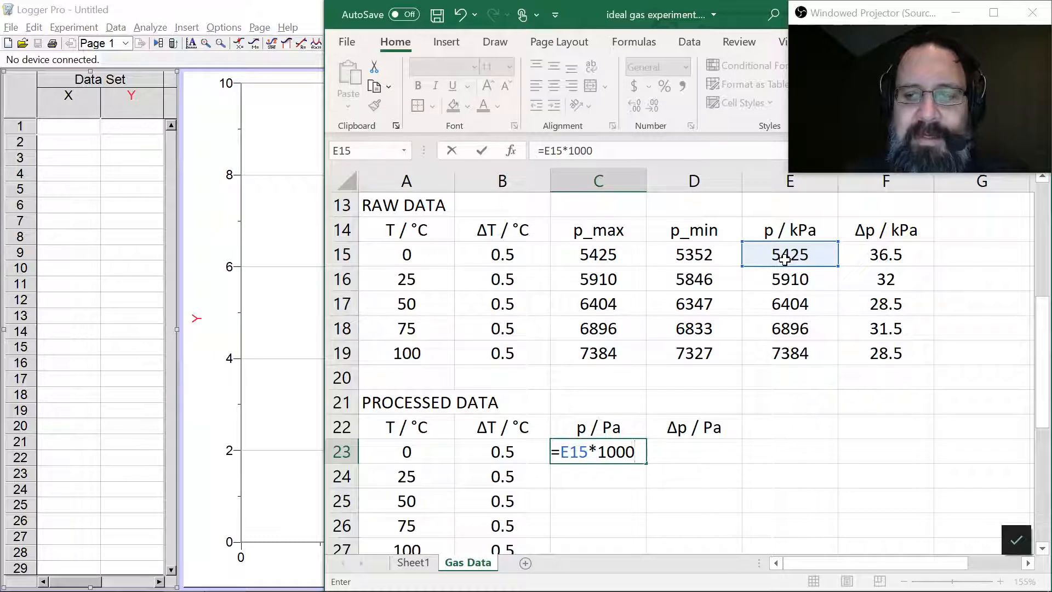
{"action": "type", "text": "1000"}
{"action": "key", "text": "Return"}
- Enter =F15*1000 in D23 and fill the p and Δp formulas down to row 27
{"action": "left_click", "coordinate": [694, 444]}
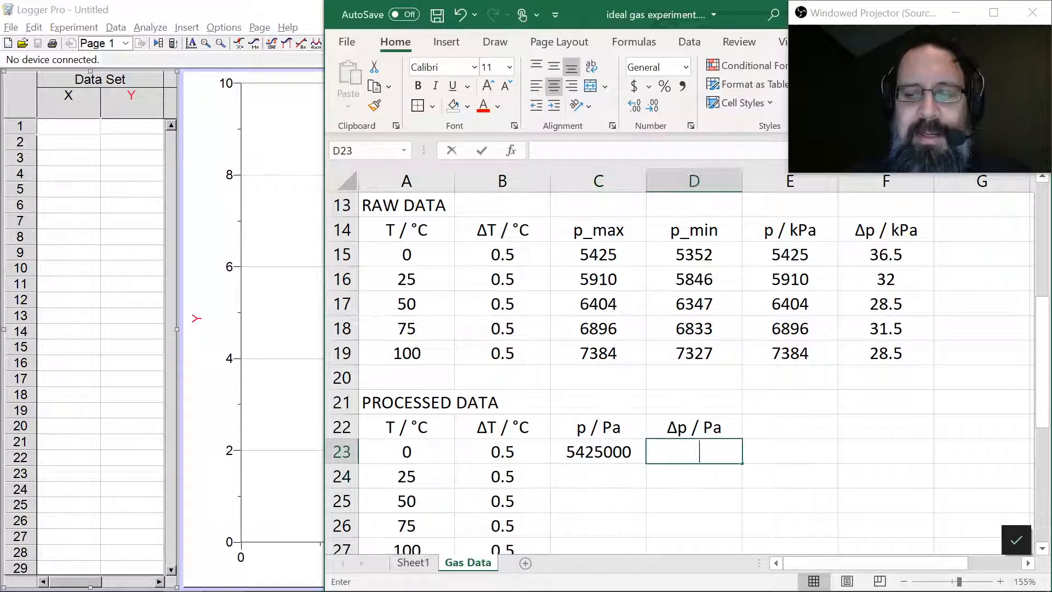
{"action": "type", "text": "="}
{"action": "left_click", "coordinate": [894, 254]}
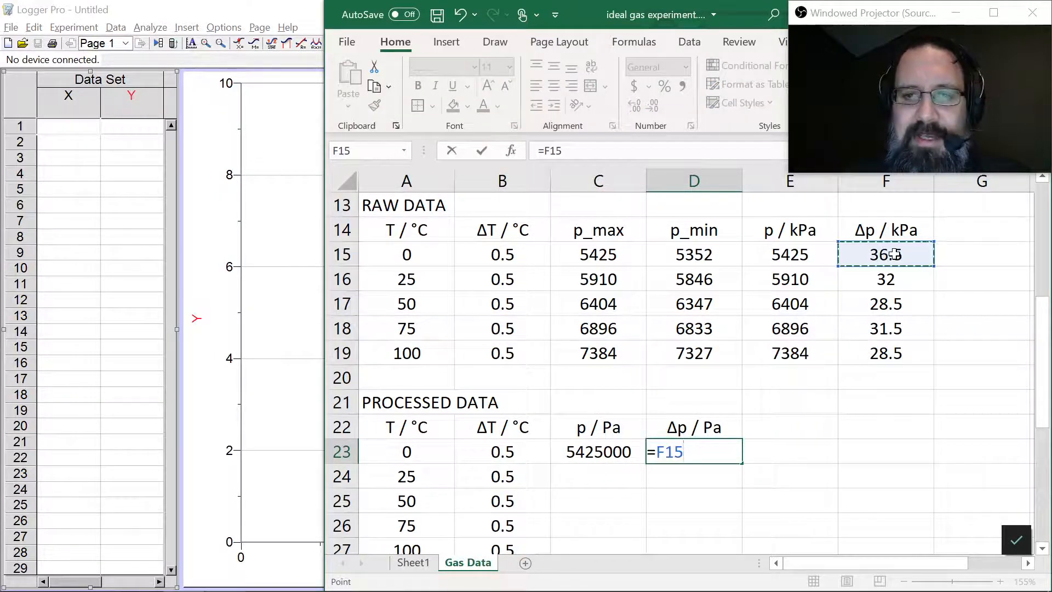
{"action": "type", "text": "*1000"}
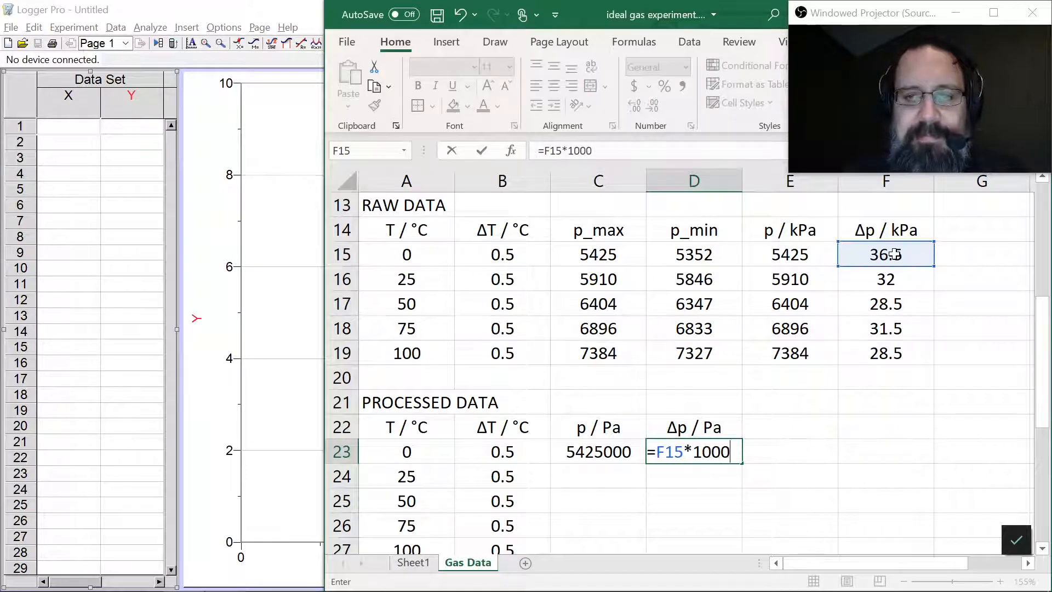
{"action": "key", "text": "Return"}
{"action": "left_click_drag", "start_coordinate": [622, 451], "coordinate": [742, 408]}
{"action": "left_click", "coordinate": [817, 357]}
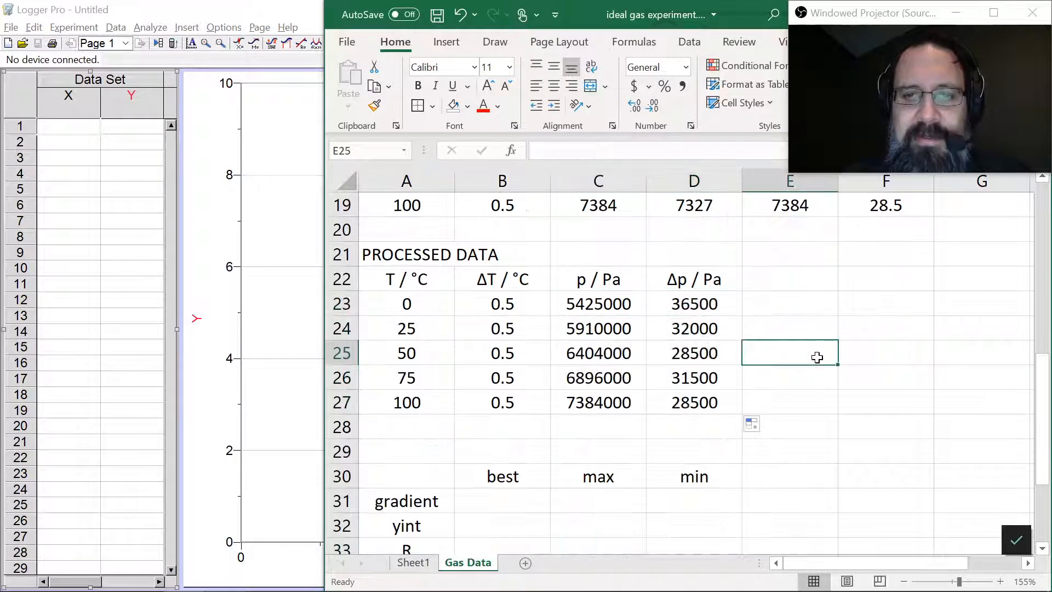
- Narrow the Excel window so that more of Logger Pro shows beside the processed data table
{"action": "left_click_drag", "start_coordinate": [324, 254], "coordinate": [542, 254]}
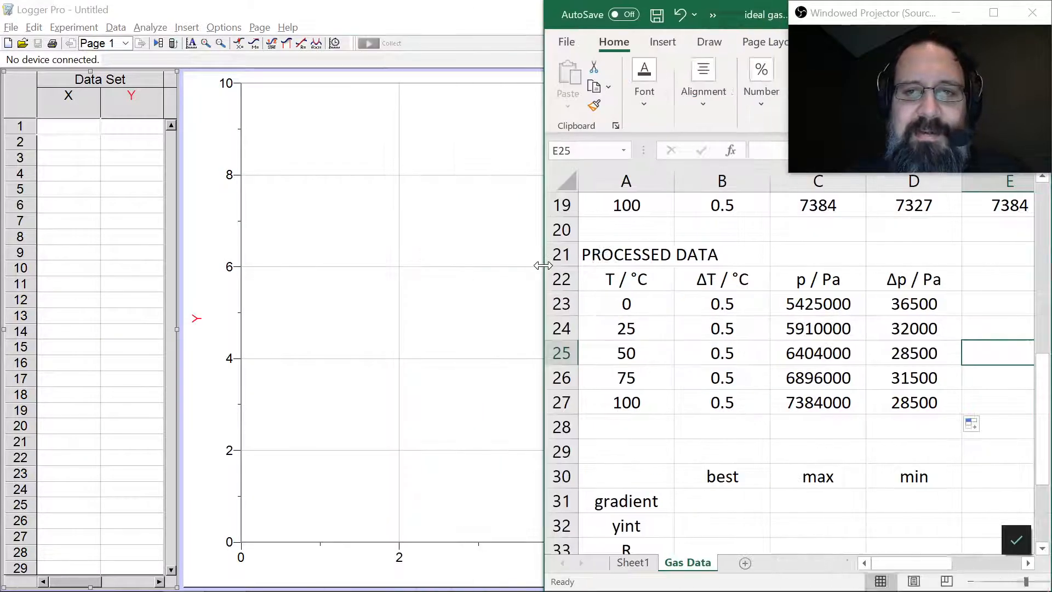
{"action": "left_click", "coordinate": [789, 303]}
{"action": "scroll", "coordinate": [795, 307], "scroll_direction": "up", "scroll_amount": 1}
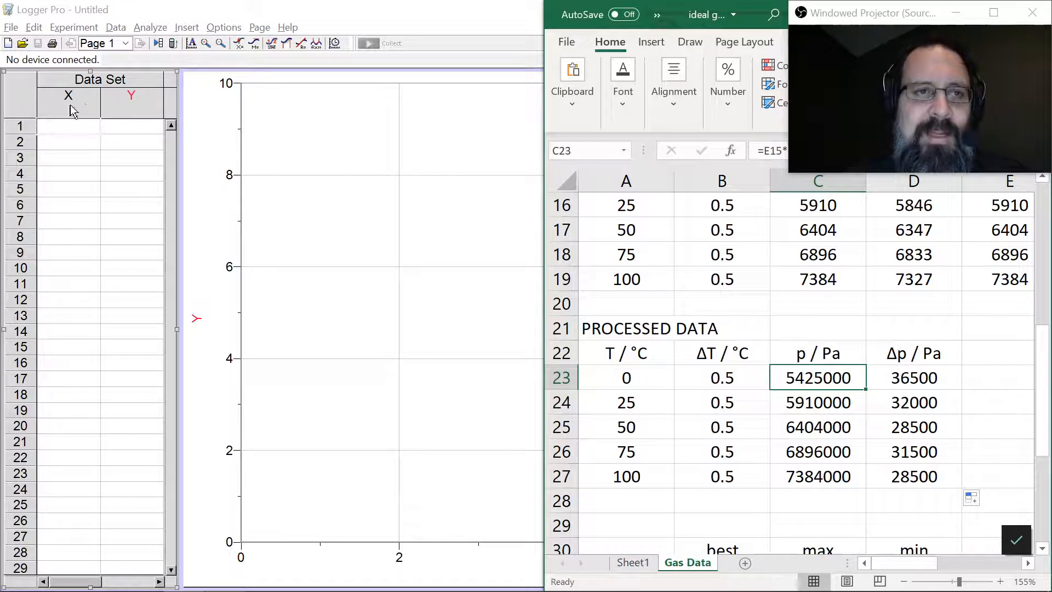
{"action": "left_click", "coordinate": [738, 313]}
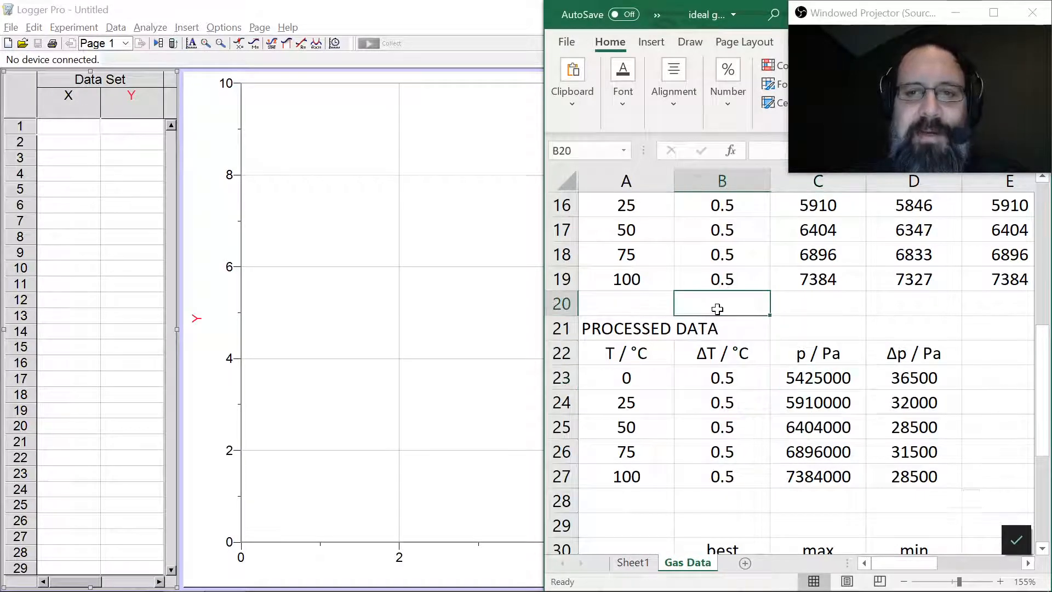
{"action": "scroll", "coordinate": [685, 304], "scroll_direction": "down", "scroll_amount": 1}
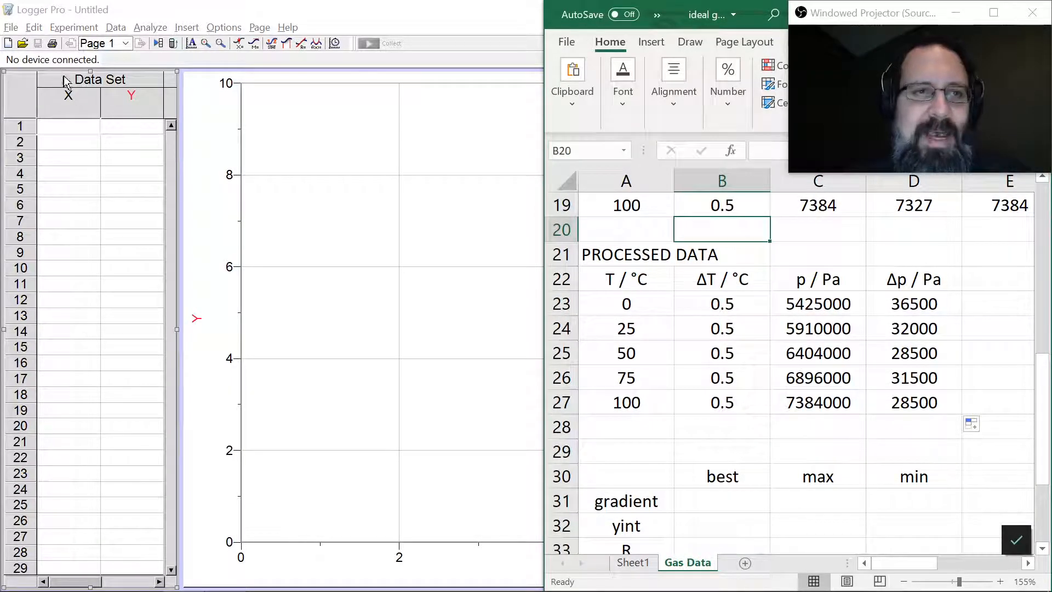
- Switch to Logger Pro and widen its data table to make room for more columns
{"action": "left_click", "coordinate": [75, 130]}
{"action": "left_click", "coordinate": [72, 152]}
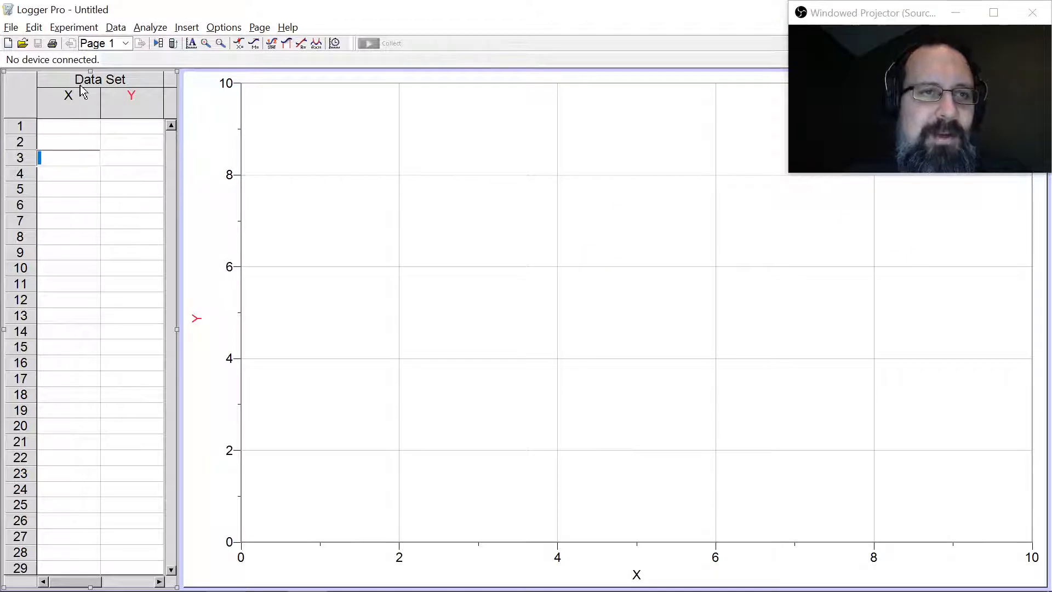
{"action": "left_click", "coordinate": [66, 99]}
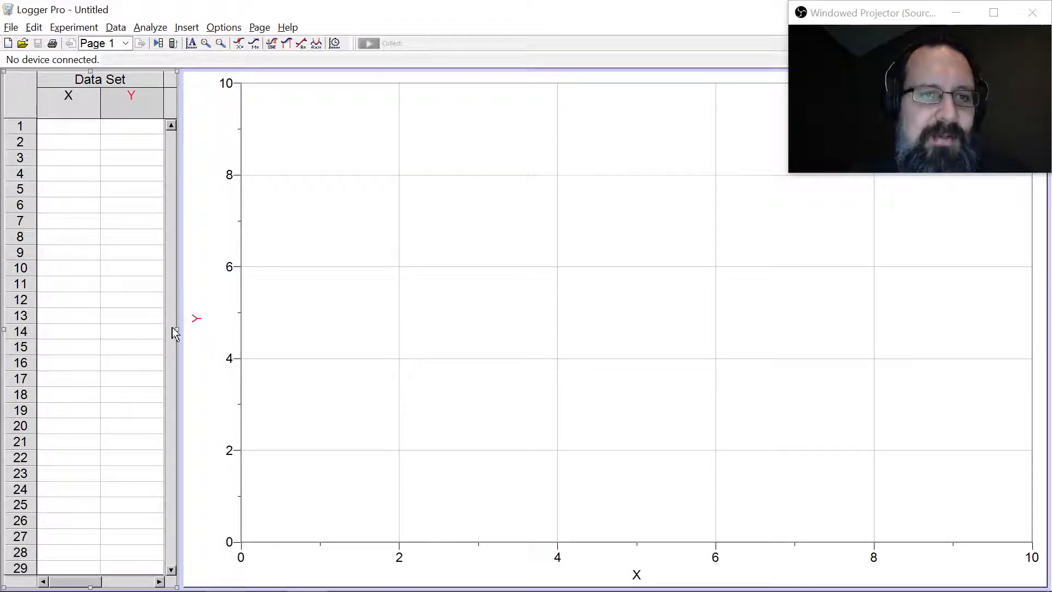
{"action": "left_click_drag", "start_coordinate": [176, 333], "coordinate": [356, 323]}
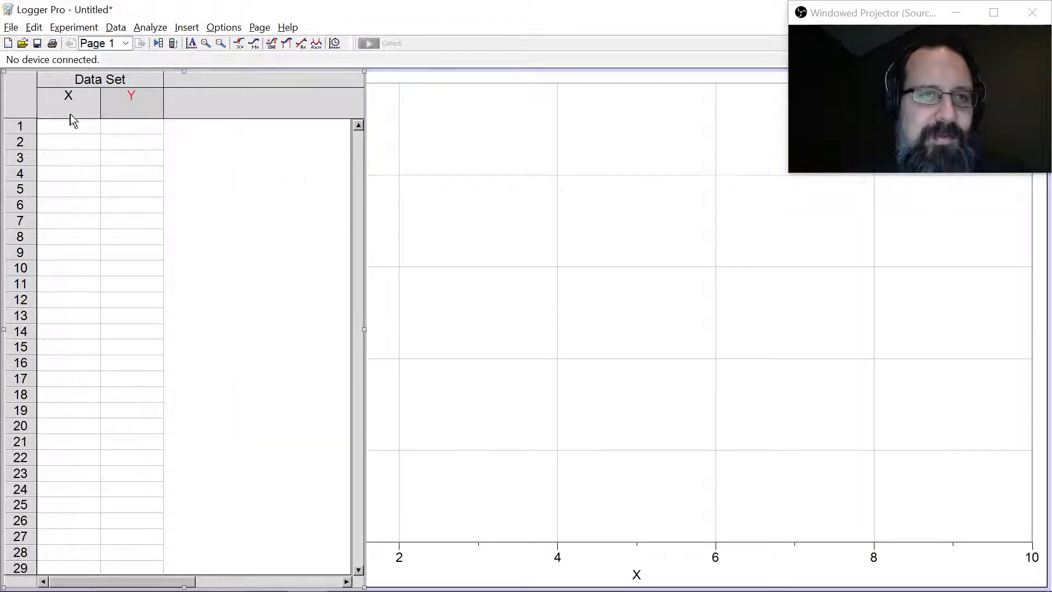
- Add two new manual columns with their default names to the Logger Pro data set
{"action": "left_click", "coordinate": [117, 28]}
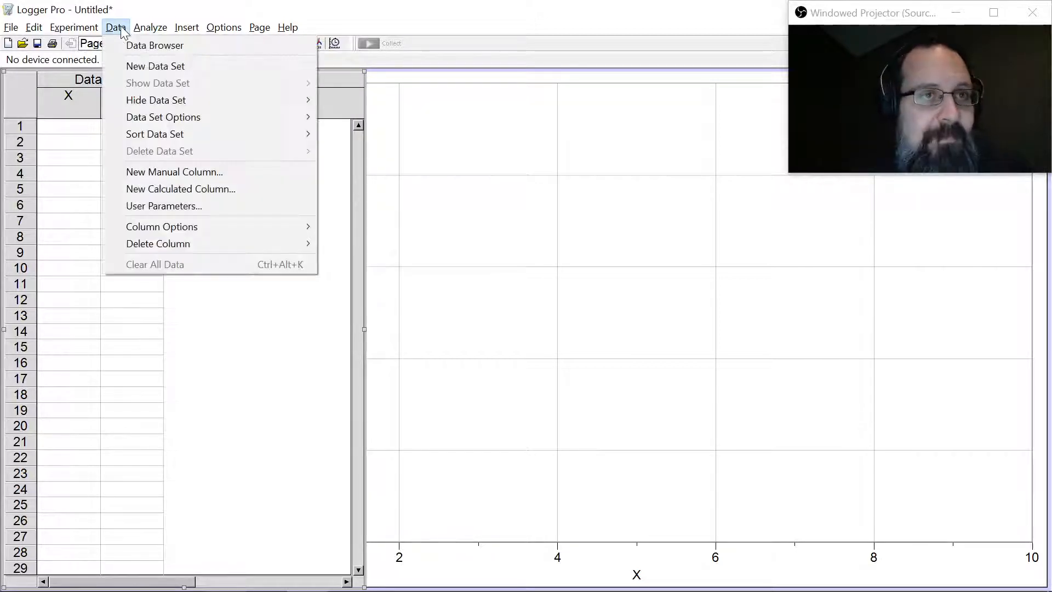
{"action": "left_click", "coordinate": [169, 173]}
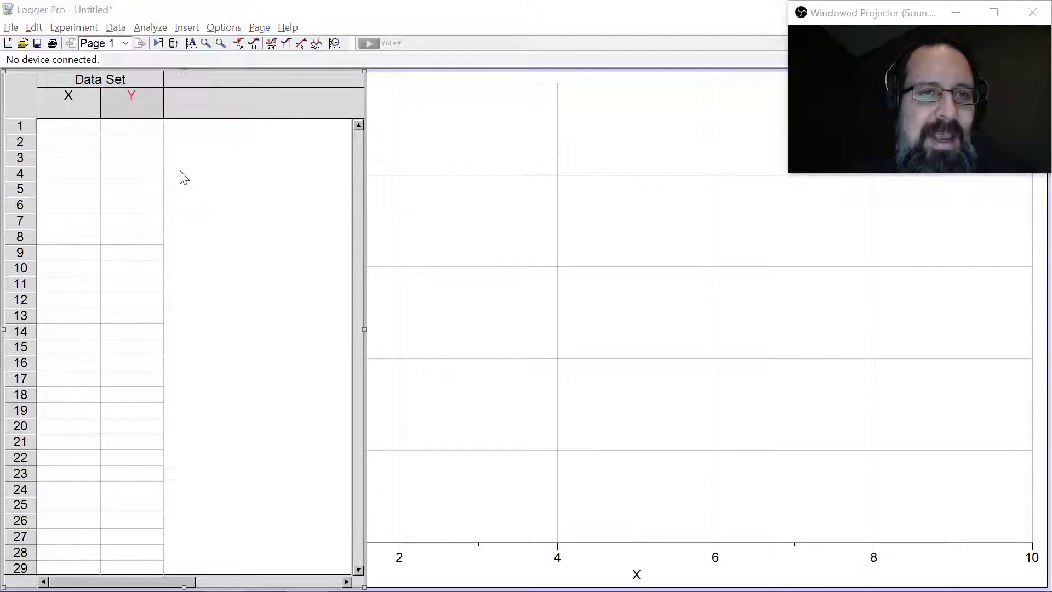
{"action": "left_click", "coordinate": [641, 429]}
{"action": "left_click", "coordinate": [116, 28]}
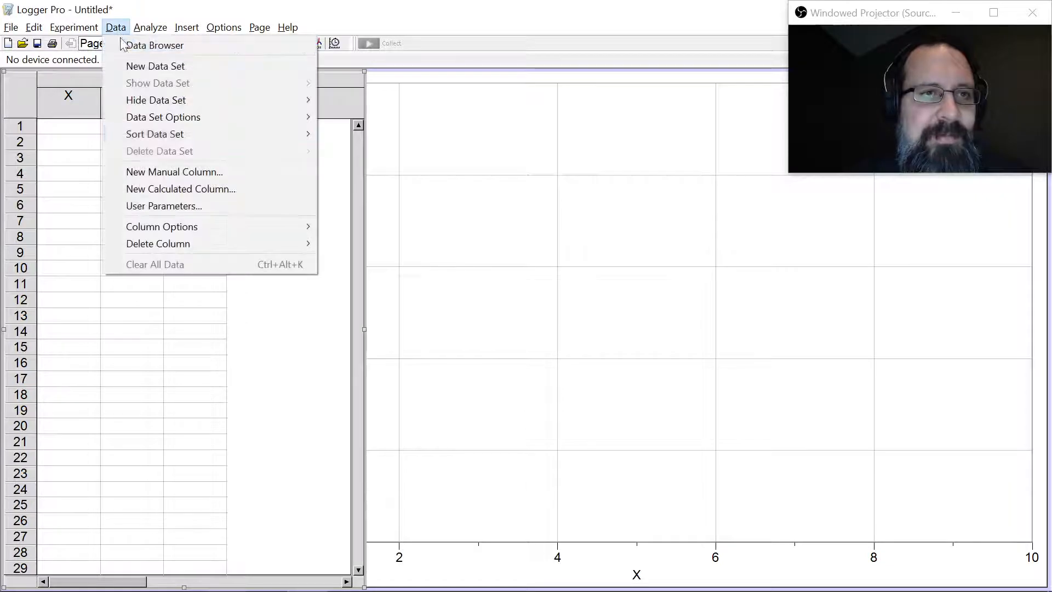
{"action": "left_click", "coordinate": [163, 171]}
{"action": "left_click", "coordinate": [655, 433]}
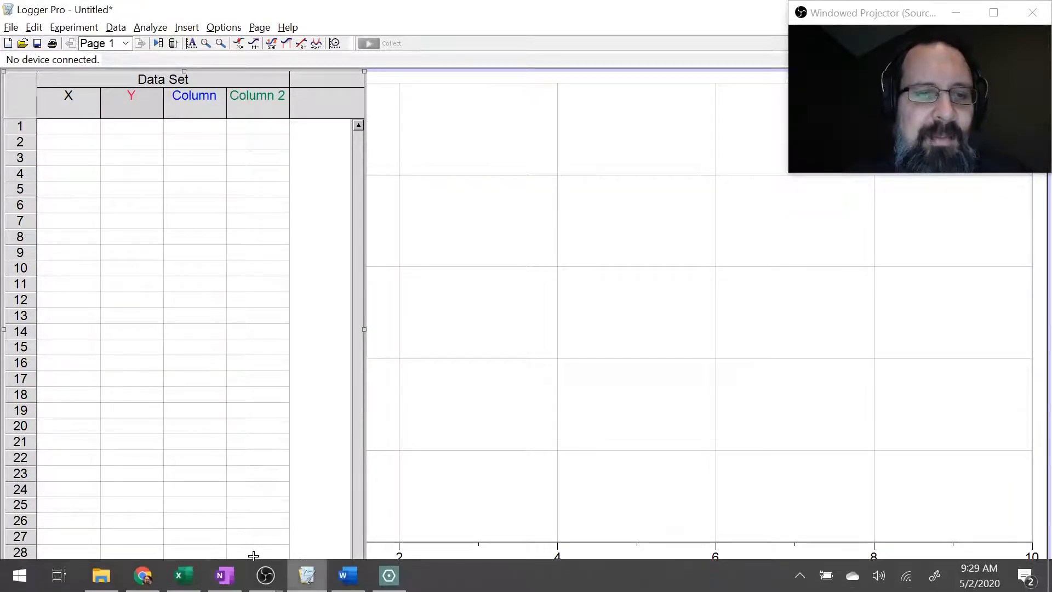
- Copy the processed values A23:D27 from Excel and paste them into the Logger Pro table from row 1 of the X column
{"action": "left_click", "coordinate": [183, 582]}
{"action": "left_click_drag", "start_coordinate": [626, 279], "coordinate": [921, 403]}
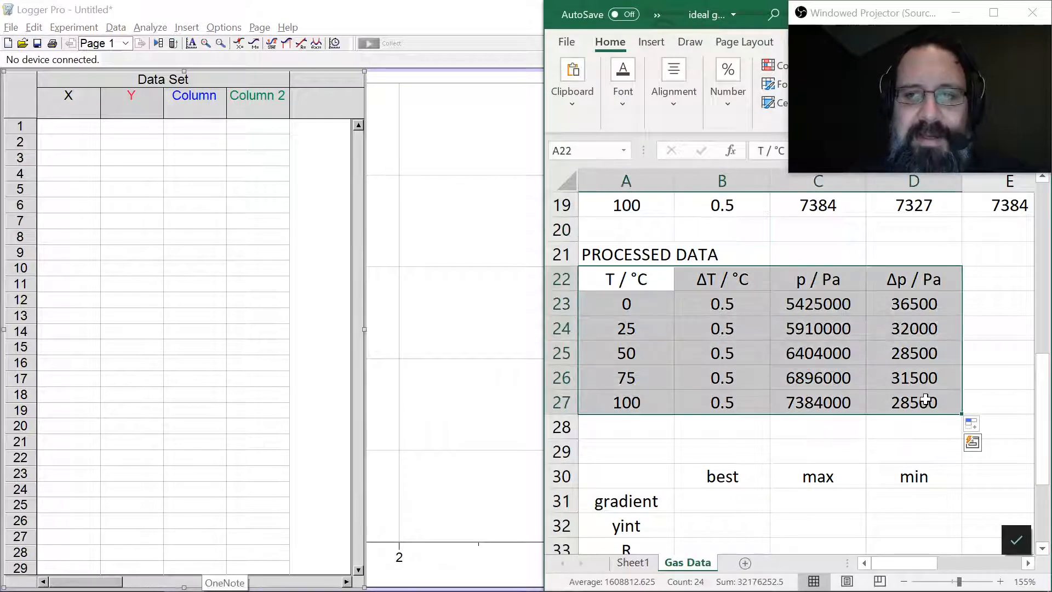
{"action": "left_click_drag", "start_coordinate": [626, 303], "coordinate": [919, 395]}
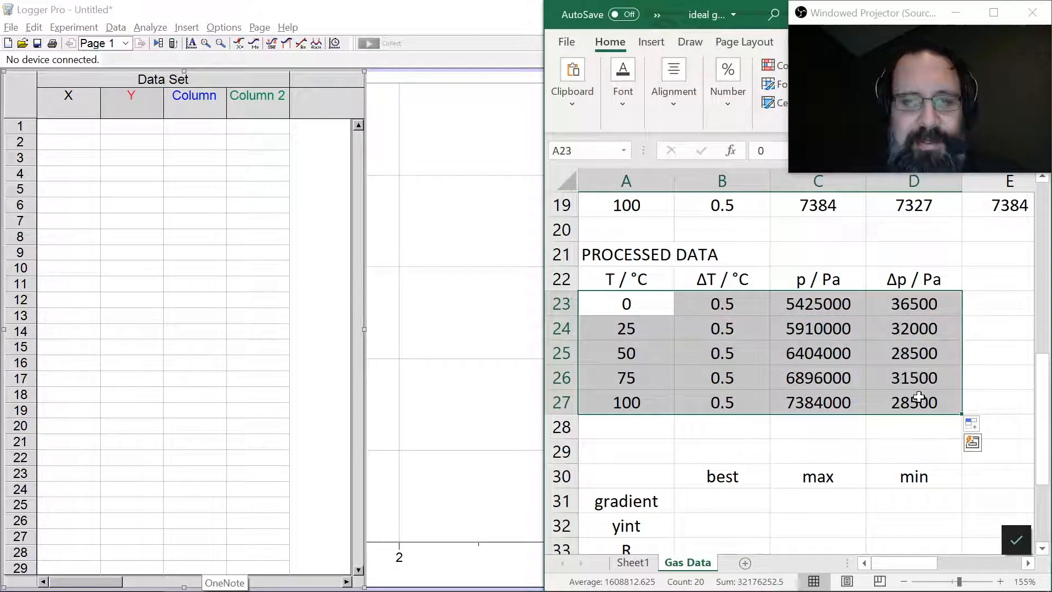
{"action": "key", "text": "ctrl+c"}
{"action": "left_click", "coordinate": [71, 129]}
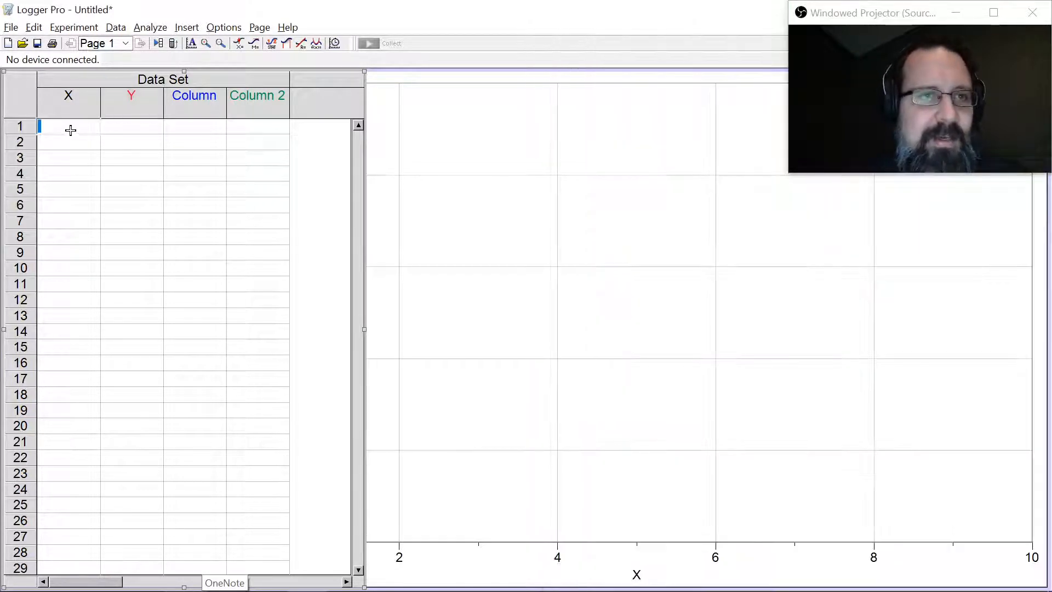
{"action": "key", "text": "ctrl+v"}
{"action": "left_click", "coordinate": [151, 225]}
- Examine the four pasted data columns and the variable plotted on the graph's horizontal axis
{"action": "left_click", "coordinate": [72, 106]}
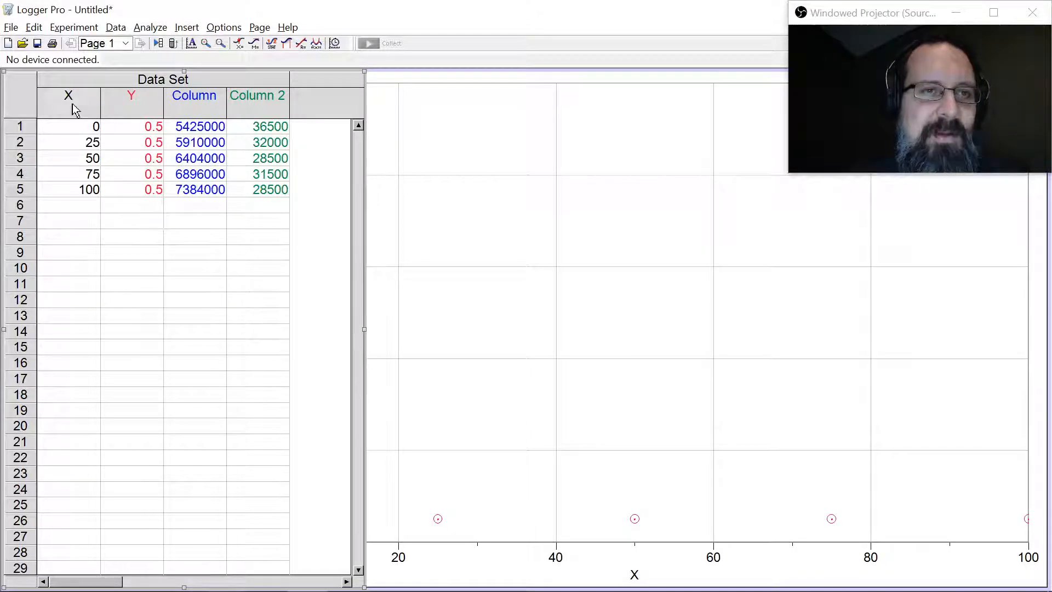
{"action": "left_click", "coordinate": [155, 109]}
{"action": "left_click", "coordinate": [244, 107]}
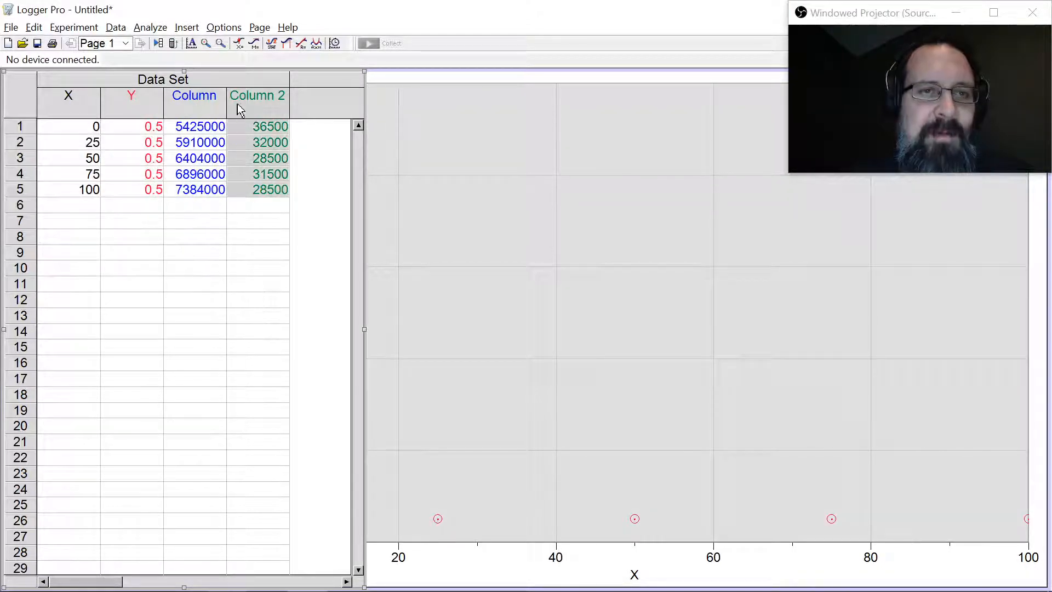
{"action": "left_click", "coordinate": [75, 104]}
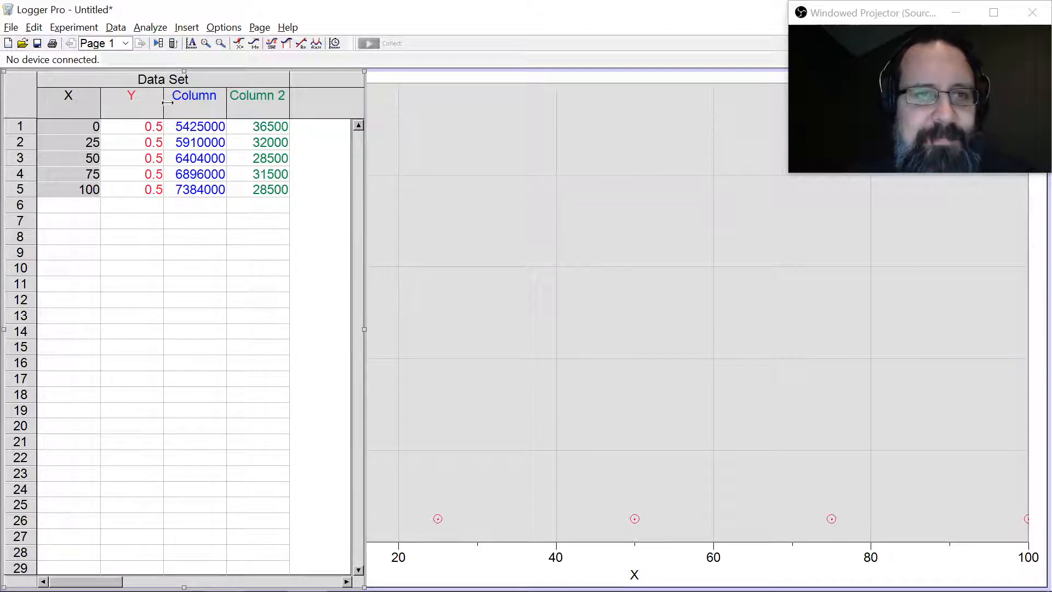
{"action": "left_click", "coordinate": [114, 101]}
{"action": "left_click", "coordinate": [116, 106]}
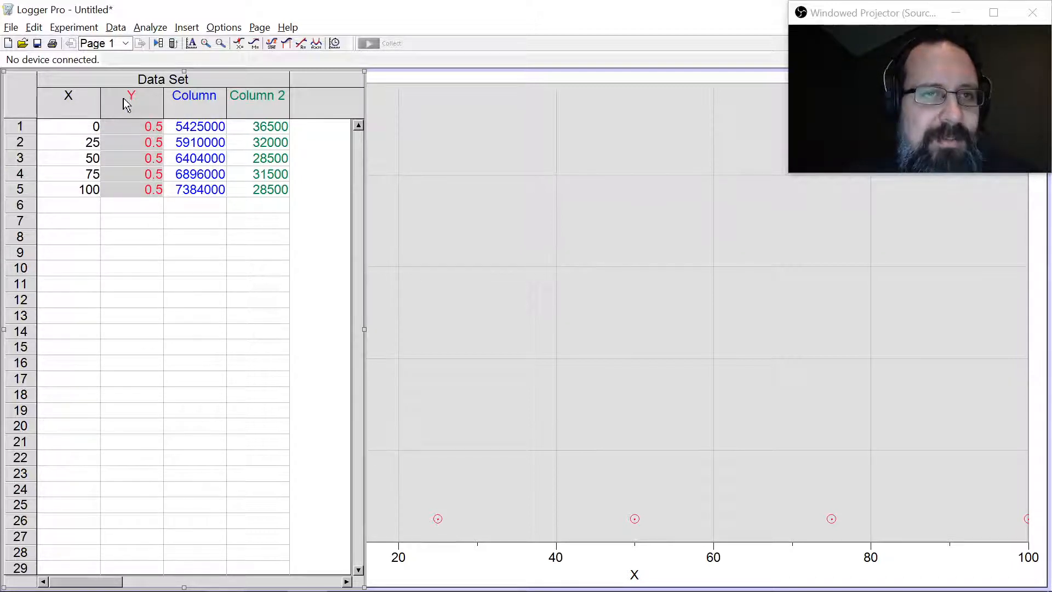
{"action": "left_click", "coordinate": [634, 575]}
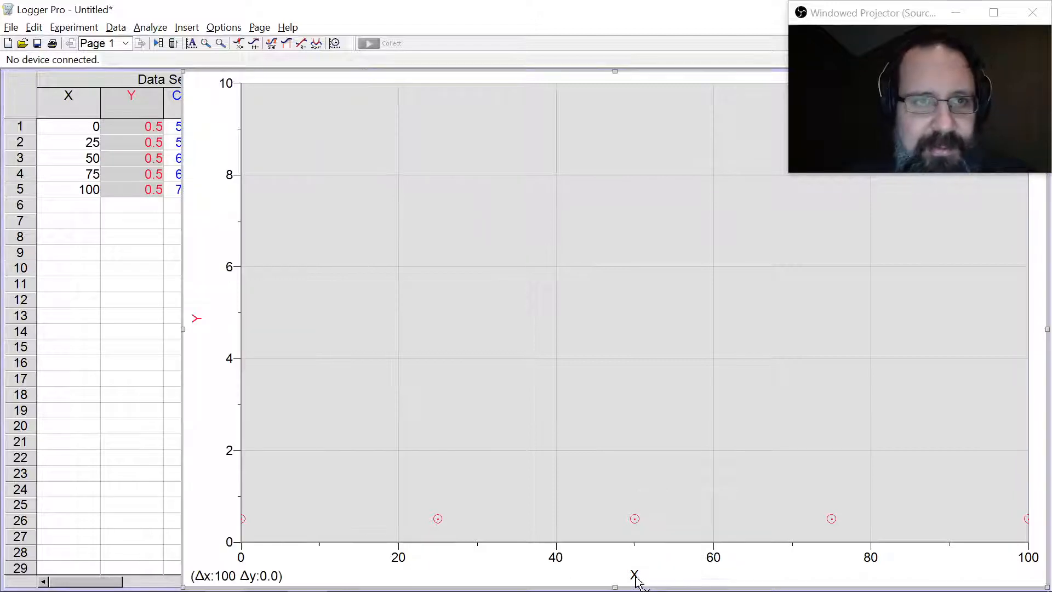
{"action": "left_click", "coordinate": [113, 230]}
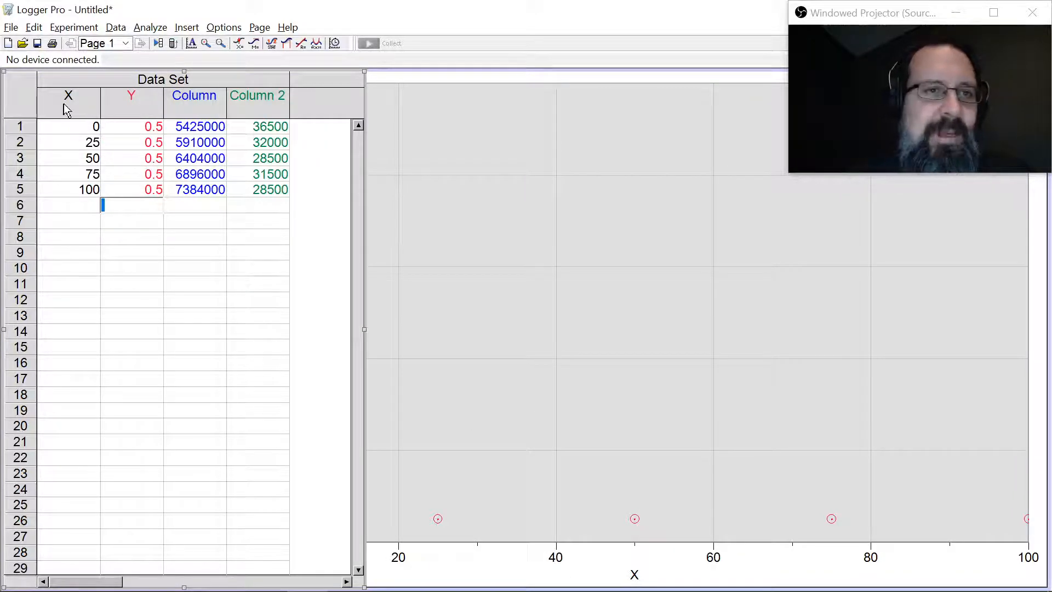
- Name the X column Temperature with short name T and units °C
{"action": "double_click", "coordinate": [67, 107]}
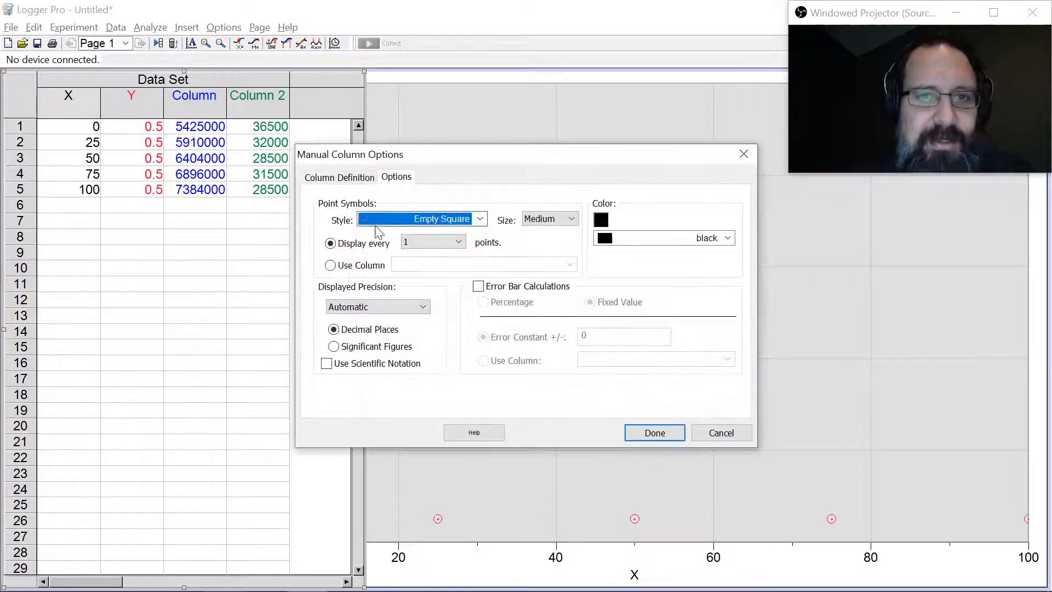
{"action": "left_click", "coordinate": [351, 178]}
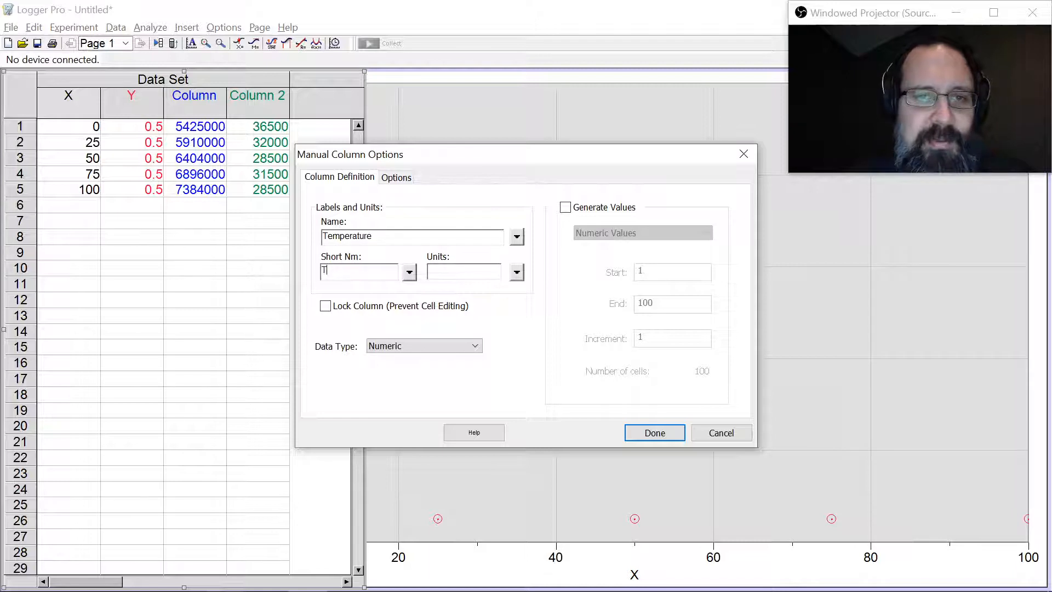
{"action": "left_click", "coordinate": [518, 273]}
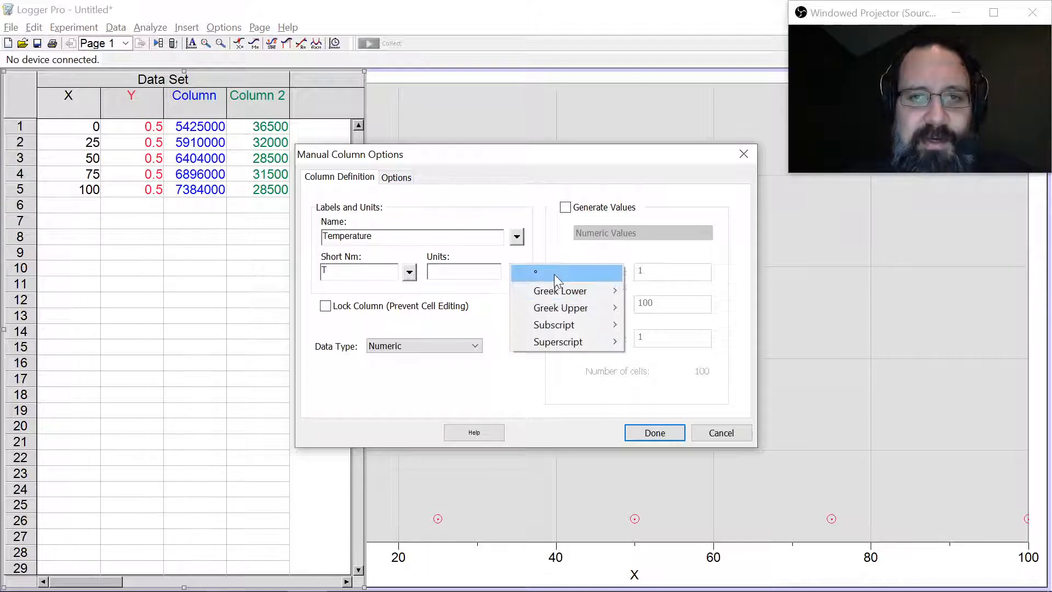
{"action": "left_click", "coordinate": [545, 273]}
{"action": "type", "text": "C"}
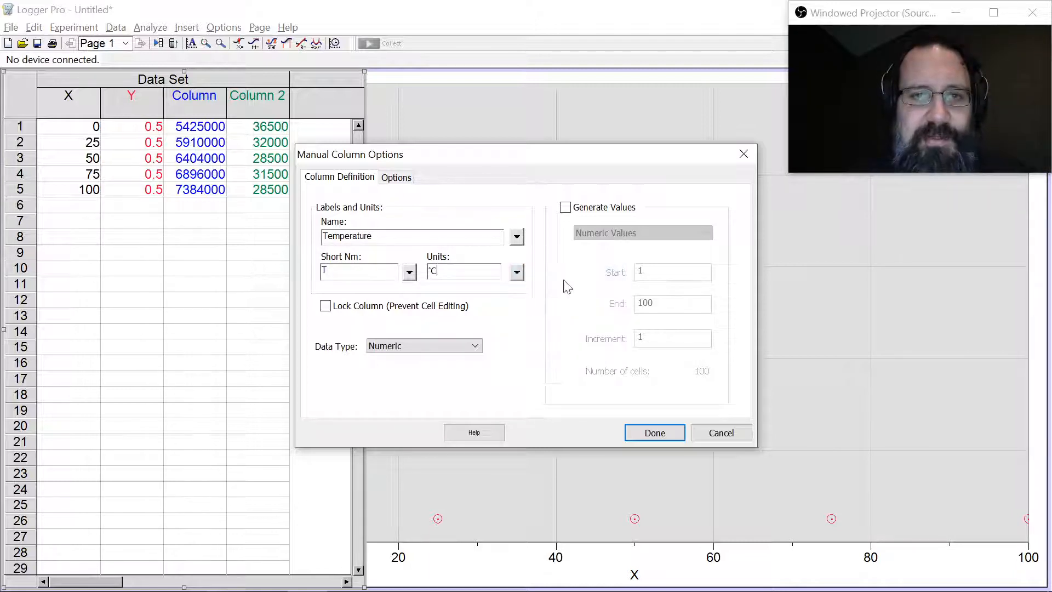
{"action": "left_click", "coordinate": [655, 433]}
- Name the Y column Temperature Uncertainty with short name ΔT and units °C
{"action": "double_click", "coordinate": [142, 107]}
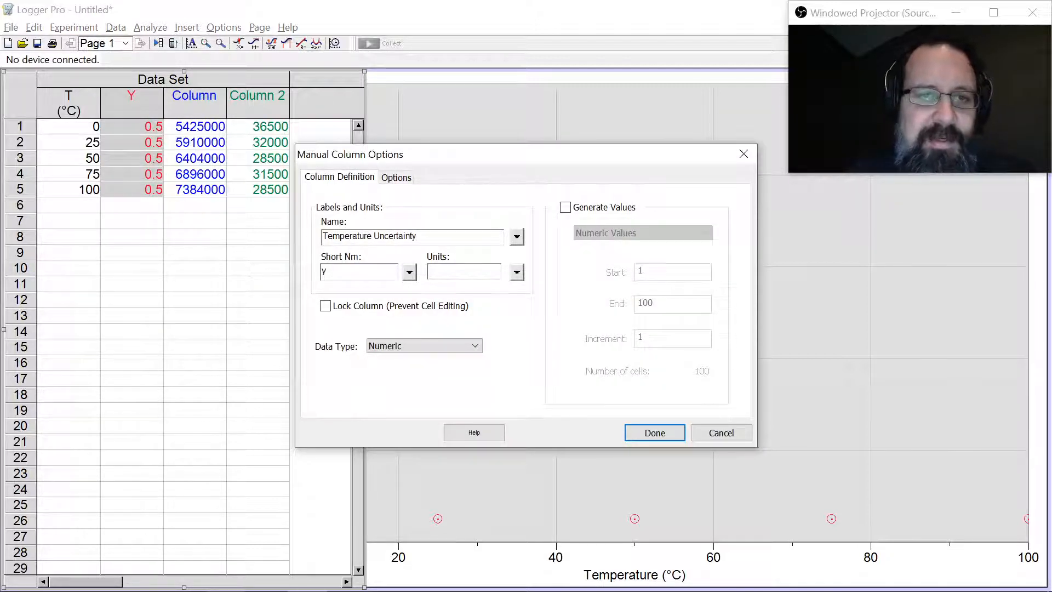
{"action": "left_click", "coordinate": [409, 272]}
{"action": "mouse_move", "coordinate": [488, 307]}
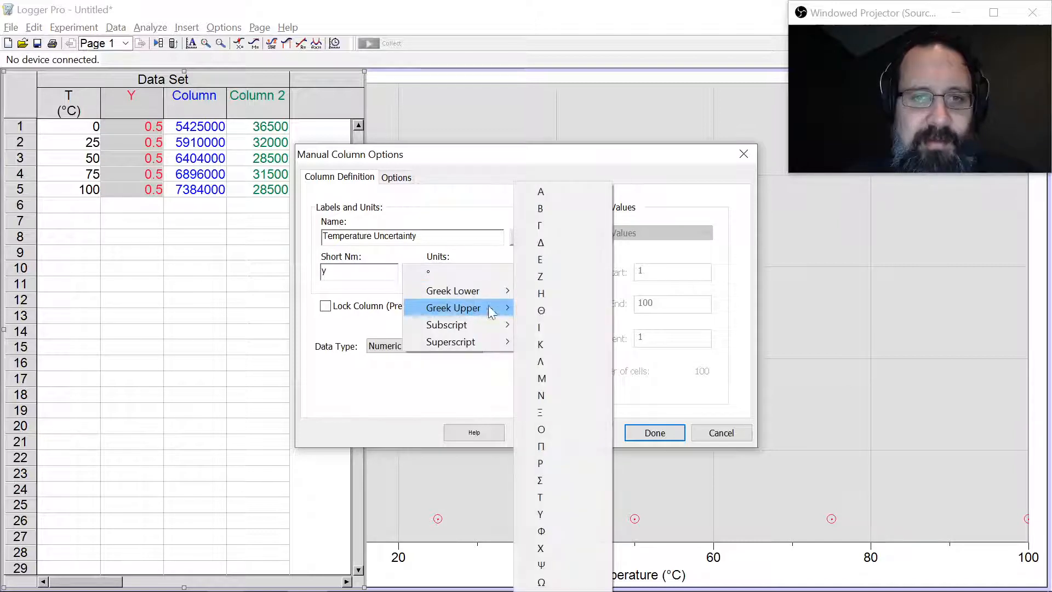
{"action": "left_click", "coordinate": [564, 243]}
{"action": "type", "text": "T"}
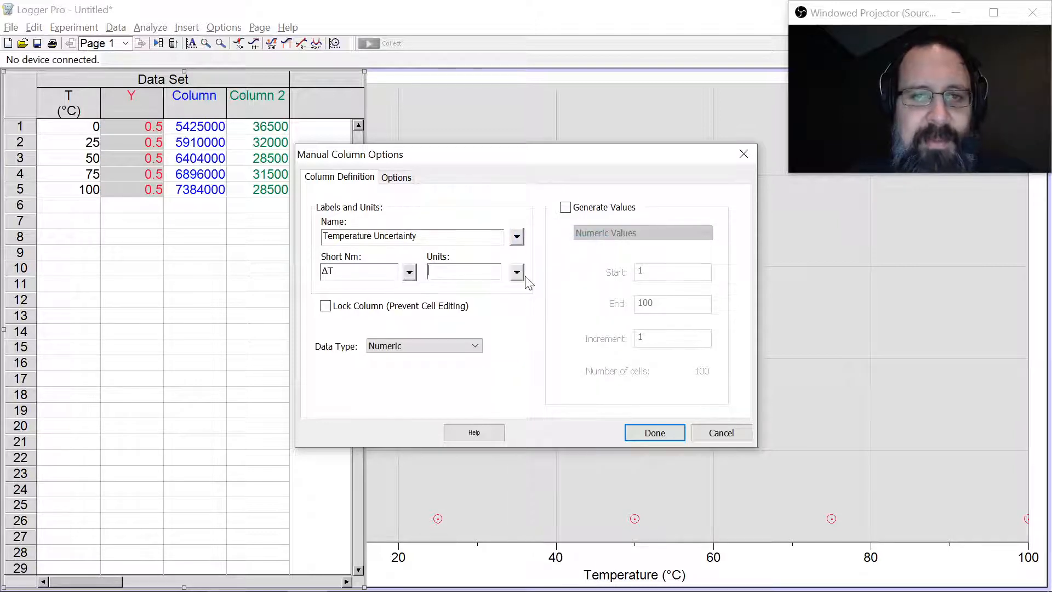
{"action": "left_click", "coordinate": [518, 273]}
{"action": "left_click", "coordinate": [534, 268]}
{"action": "type", "text": "C"}
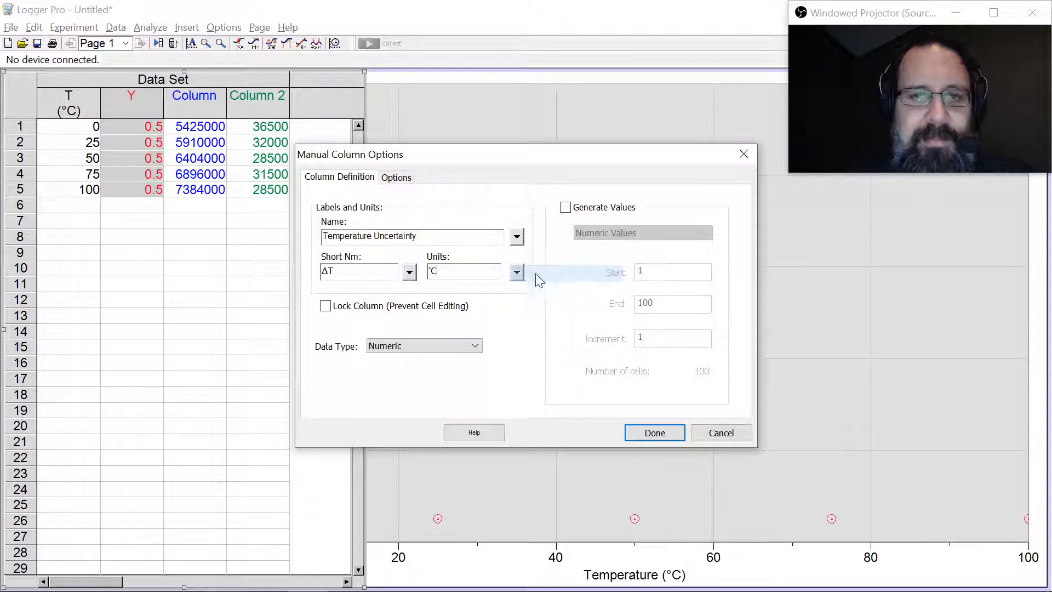
{"action": "left_click", "coordinate": [656, 433]}
- Name the first added column Pressure with short name p and units Pa
{"action": "left_click", "coordinate": [199, 110]}
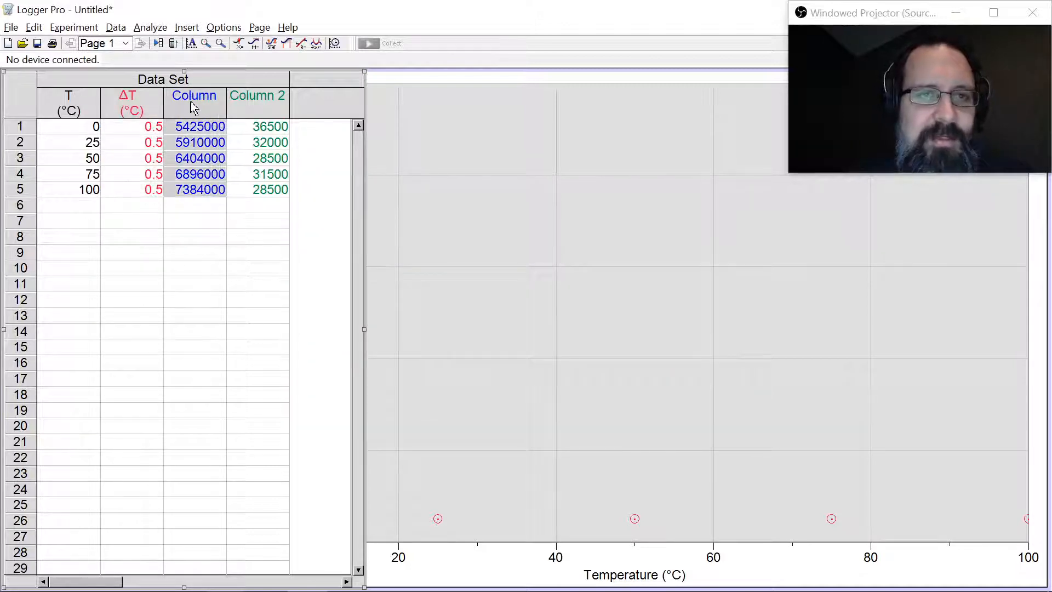
{"action": "double_click", "coordinate": [211, 108]}
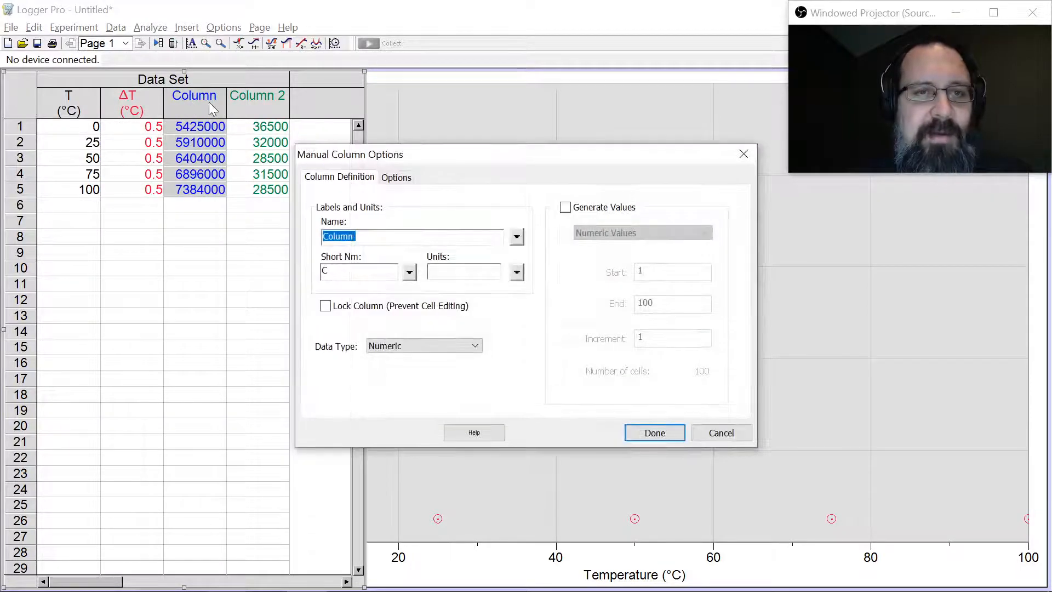
{"action": "type", "text": "p"}
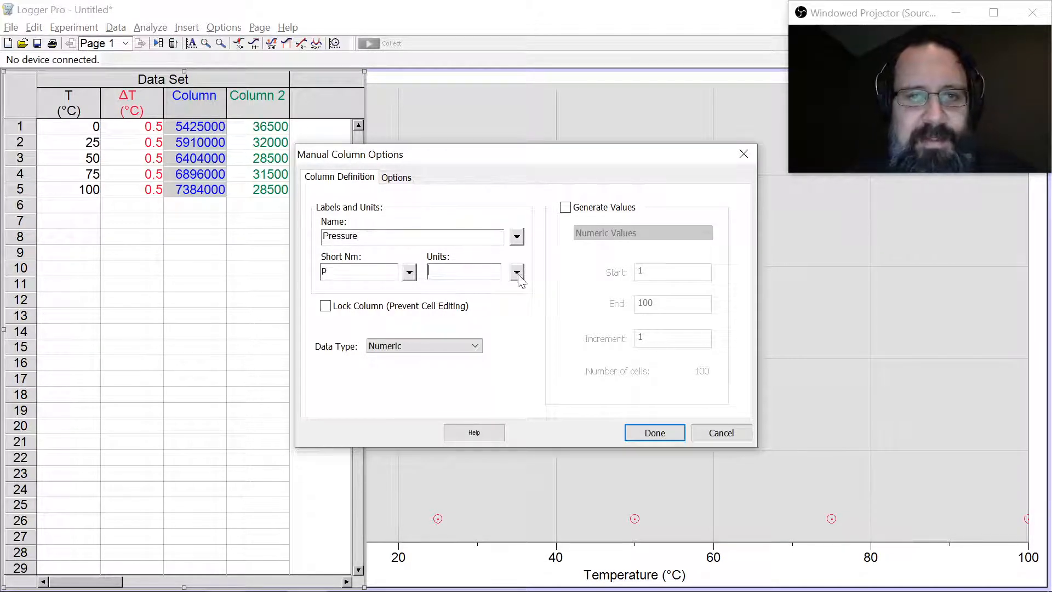
{"action": "left_click", "coordinate": [655, 433]}
- Name Column 2 Pressure Uncertainty with short name Δp and units Pa
{"action": "double_click", "coordinate": [250, 111]}
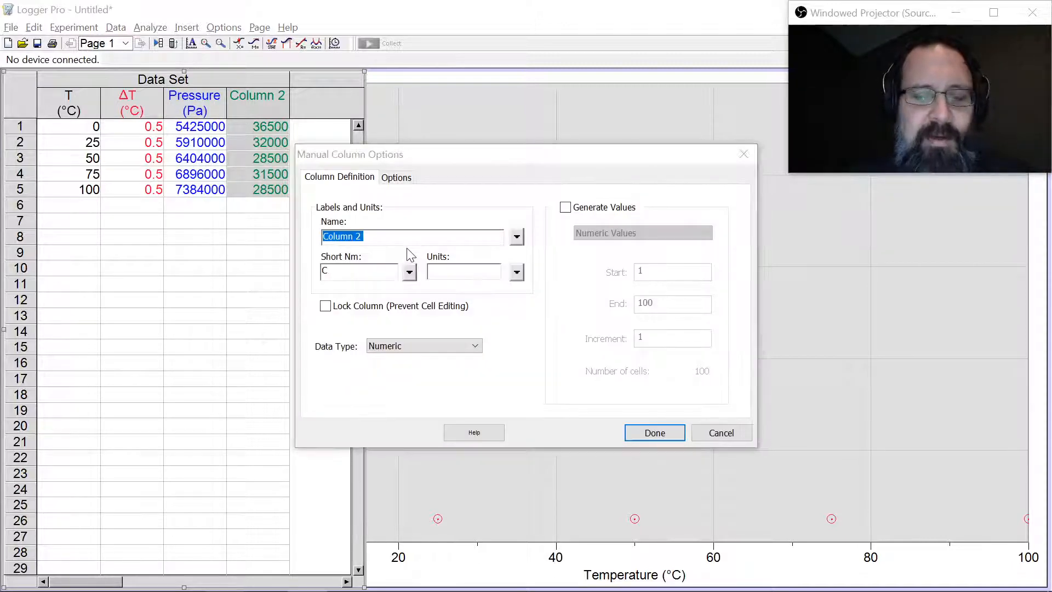
{"action": "type", "text": "Pressure Uncertainty"}
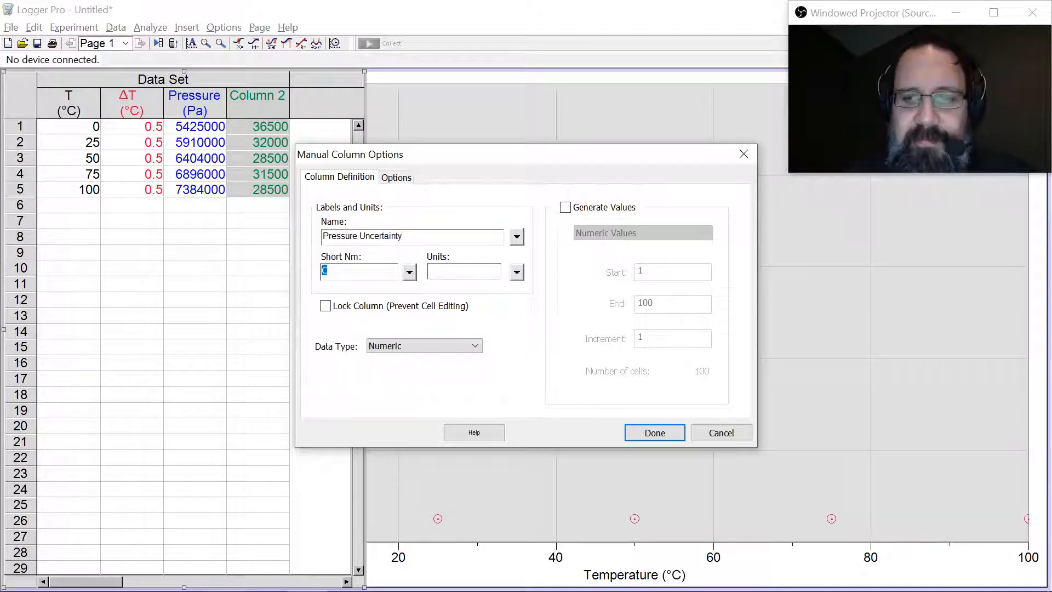
{"action": "left_click", "coordinate": [410, 272]}
{"action": "mouse_move", "coordinate": [453, 308]}
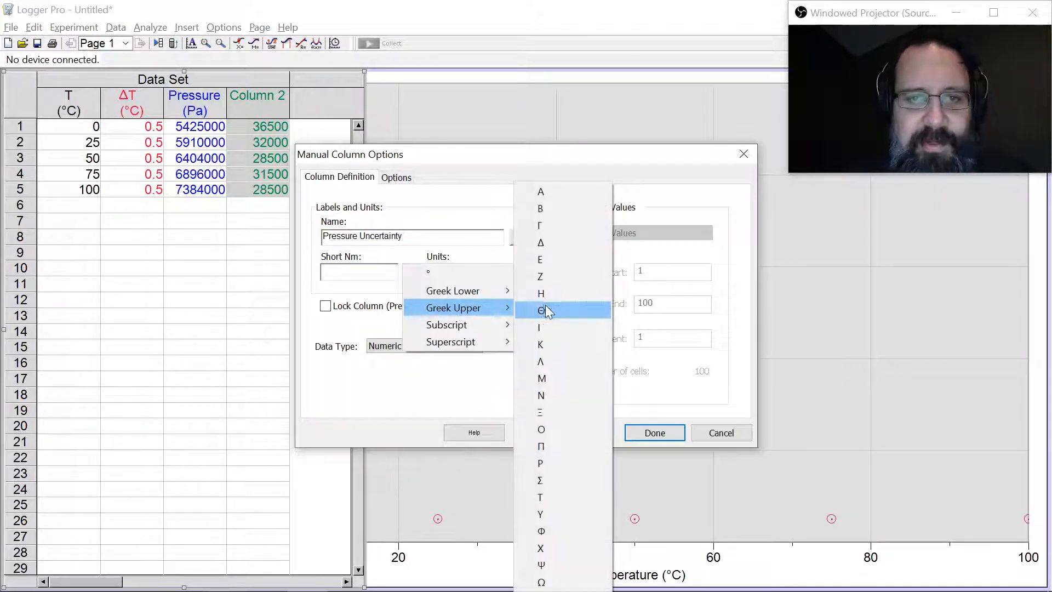
{"action": "left_click", "coordinate": [553, 242]}
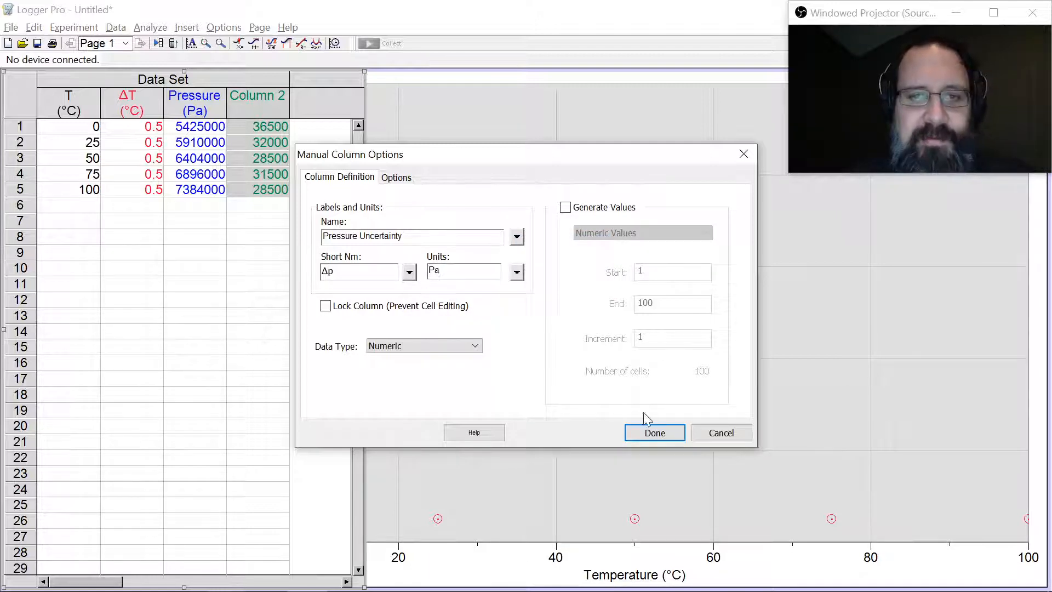
{"action": "left_click", "coordinate": [649, 431]}
{"action": "left_click", "coordinate": [129, 252]}
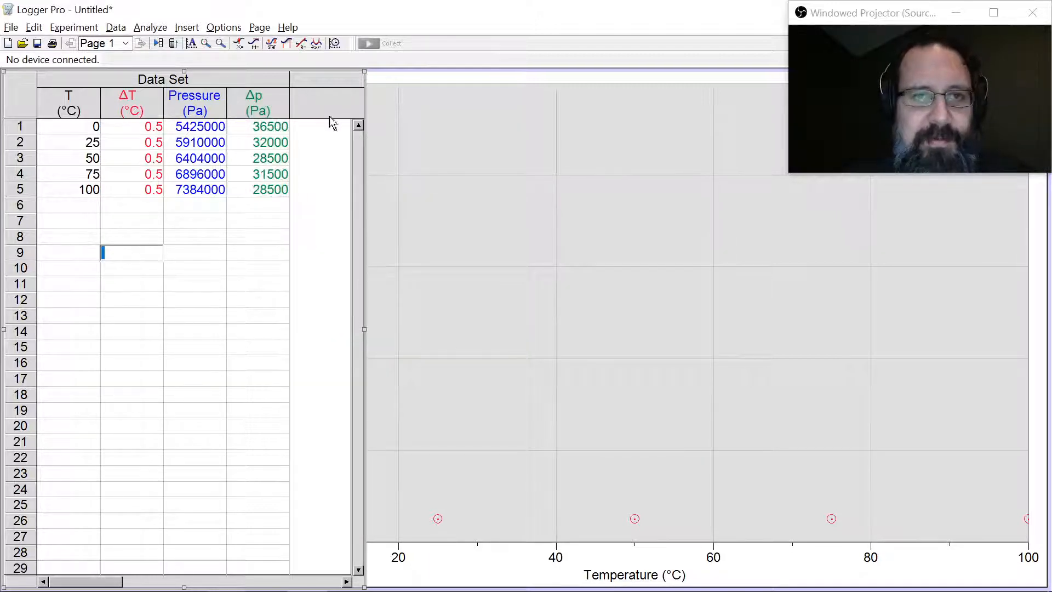
- Autoscale the graph and narrow the data table to uncover the graph's vertical axis
{"action": "left_click", "coordinate": [191, 43]}
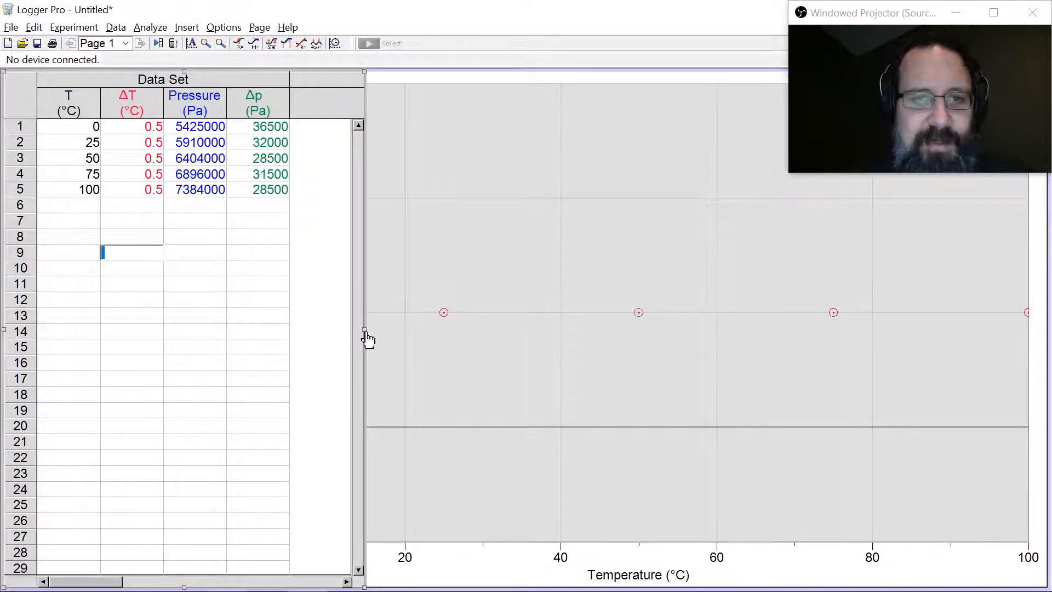
{"action": "left_click_drag", "start_coordinate": [366, 334], "coordinate": [177, 344]}
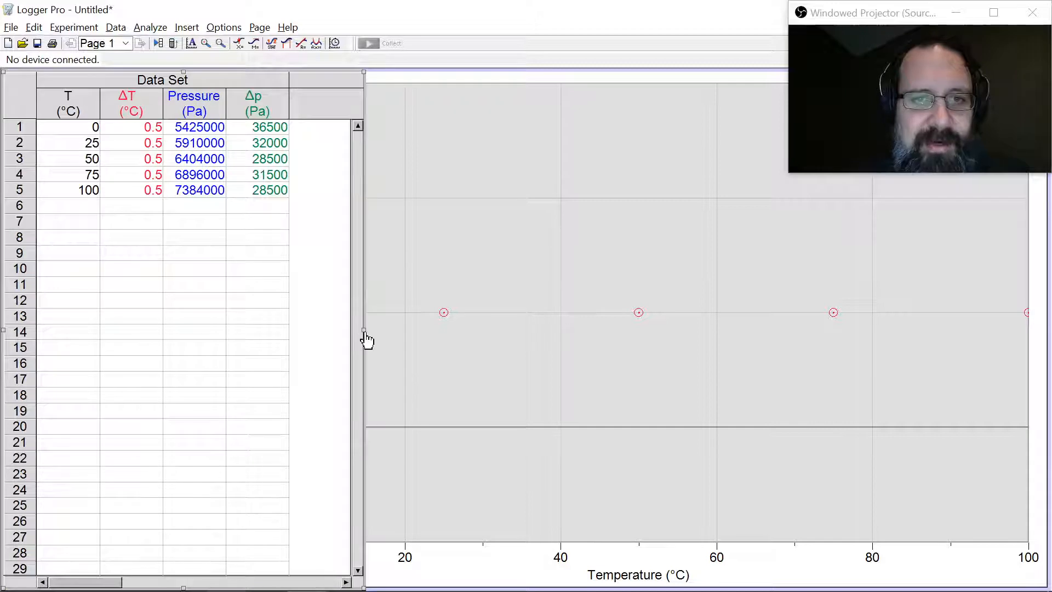
{"action": "left_click_drag", "start_coordinate": [301, 339], "coordinate": [179, 331]}
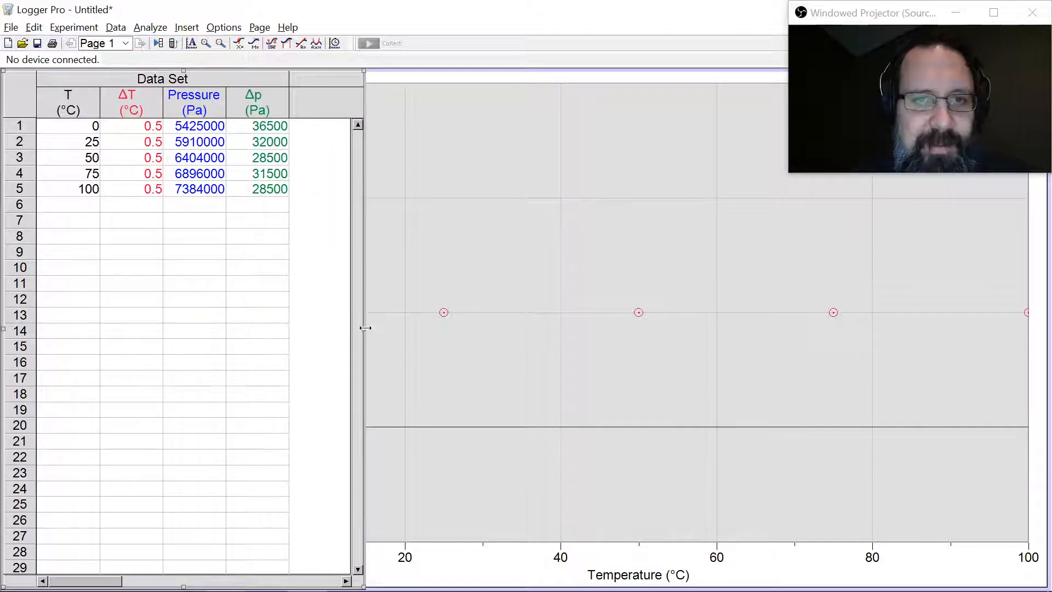
{"action": "left_click_drag", "start_coordinate": [366, 327], "coordinate": [172, 328]}
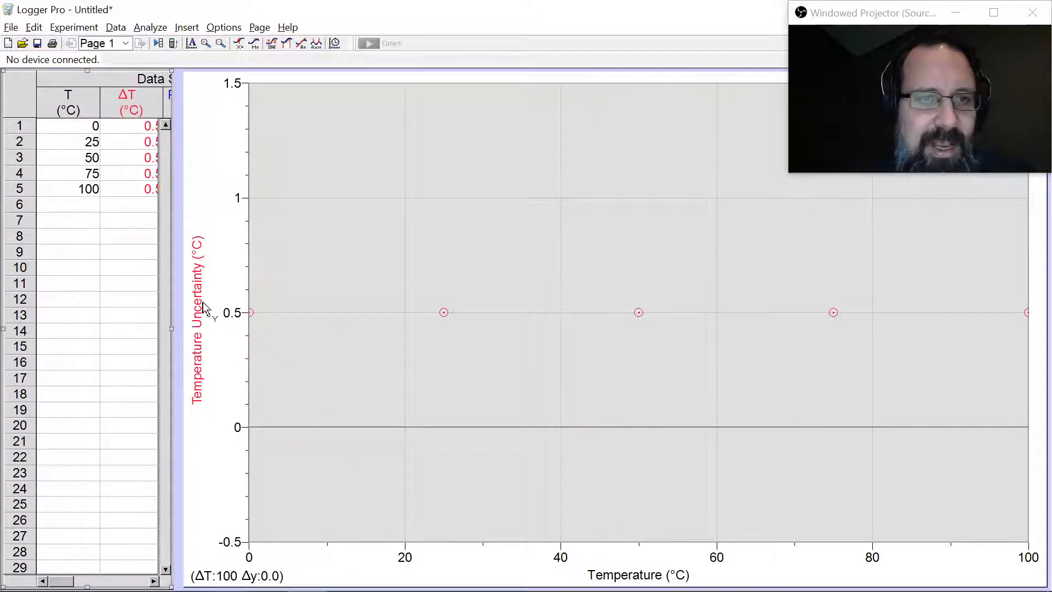
- Plot Pressure on the graph's vertical axis and autoscale the graph to the data
{"action": "left_click", "coordinate": [202, 310]}
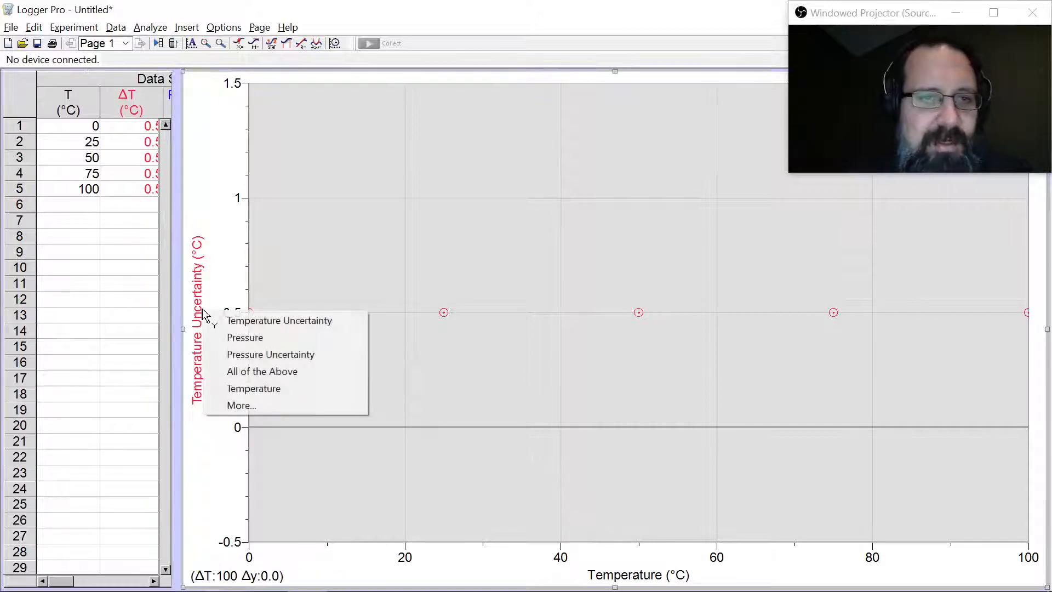
{"action": "left_click", "coordinate": [262, 337]}
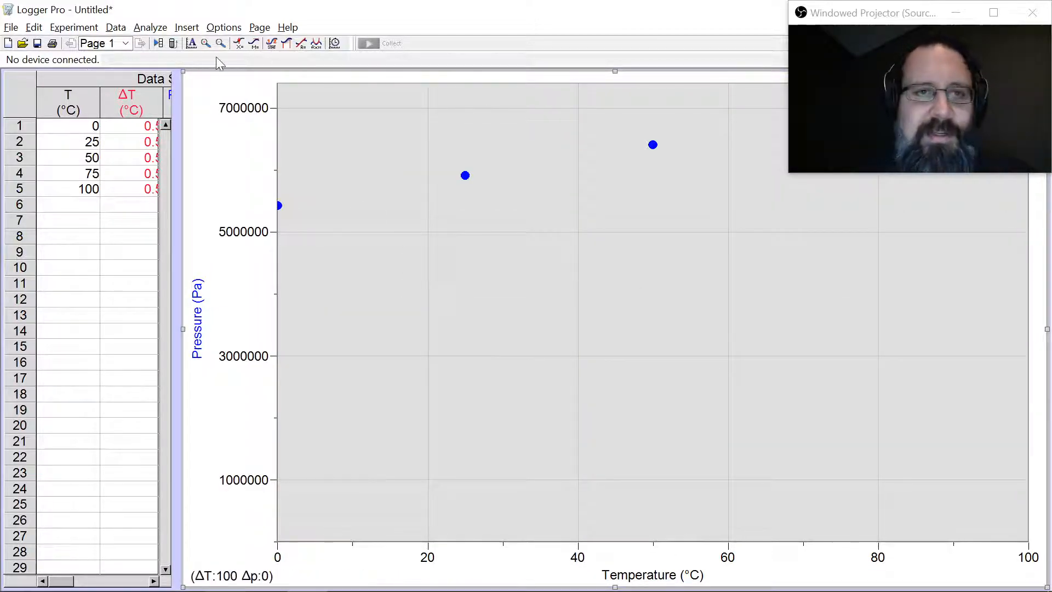
{"action": "left_click", "coordinate": [196, 47]}
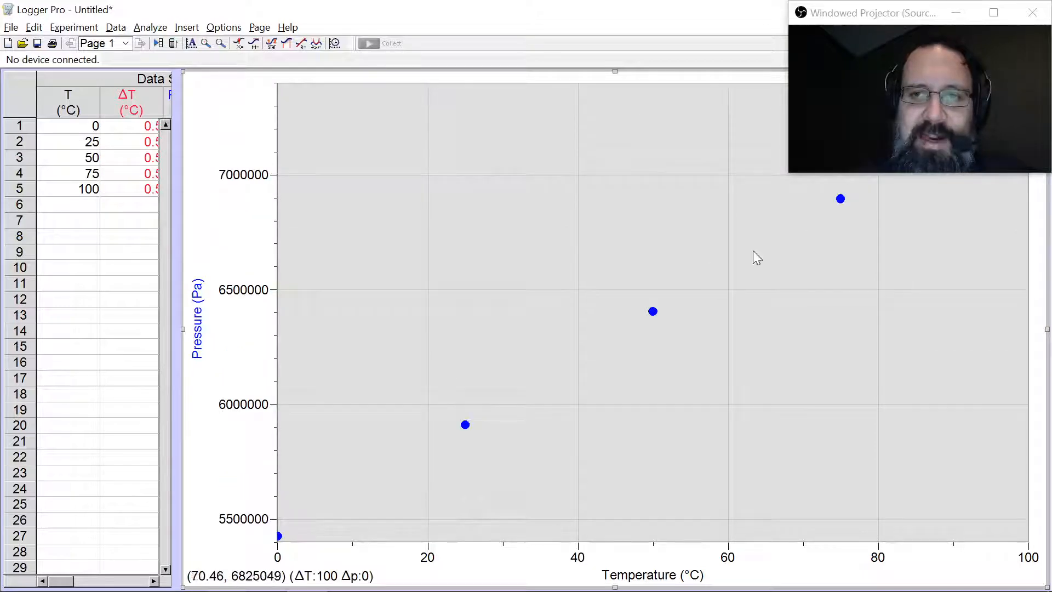
- Close the projector window covering the graph and narrow the T and ΔT columns in the data table
{"action": "left_click", "coordinate": [1034, 16]}
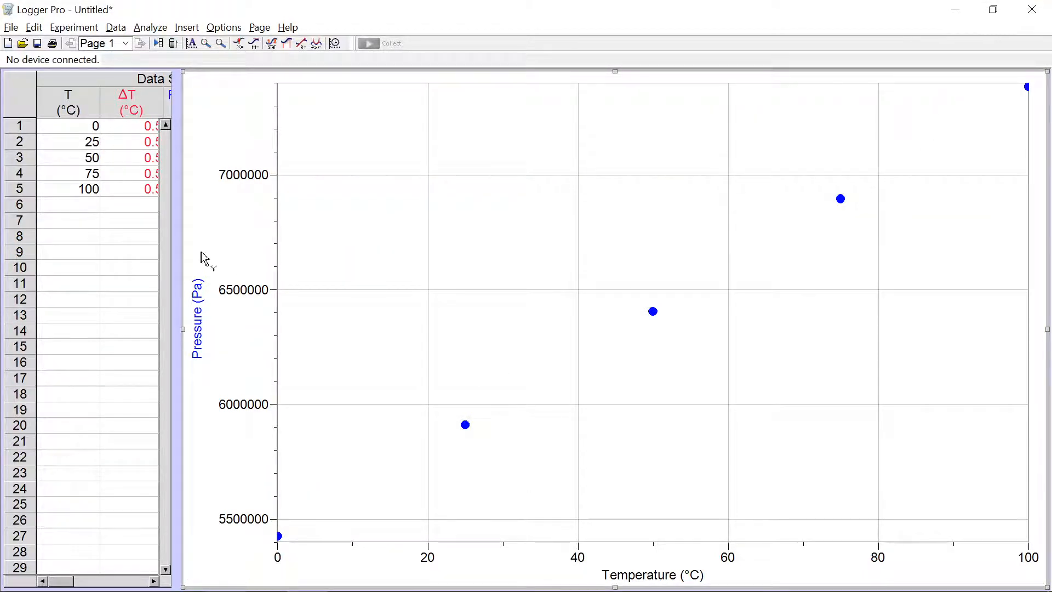
{"action": "left_click", "coordinate": [144, 377]}
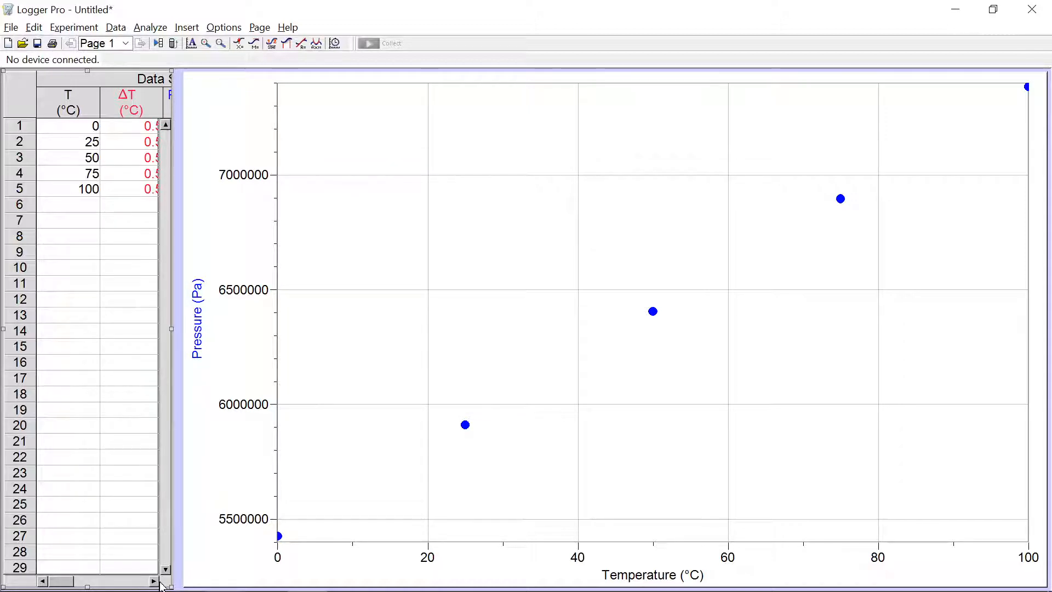
{"action": "mouse_move", "coordinate": [100, 100]}
{"action": "left_mouse_down"}
{"action": "mouse_move", "coordinate": [61, 99]}
{"action": "mouse_move", "coordinate": [117, 100]}
{"action": "mouse_move", "coordinate": [100, 101]}
{"action": "left_mouse_up"}
- Set the Pressure column's point symbols to tiny filled circles in black
{"action": "double_click", "coordinate": [133, 99]}
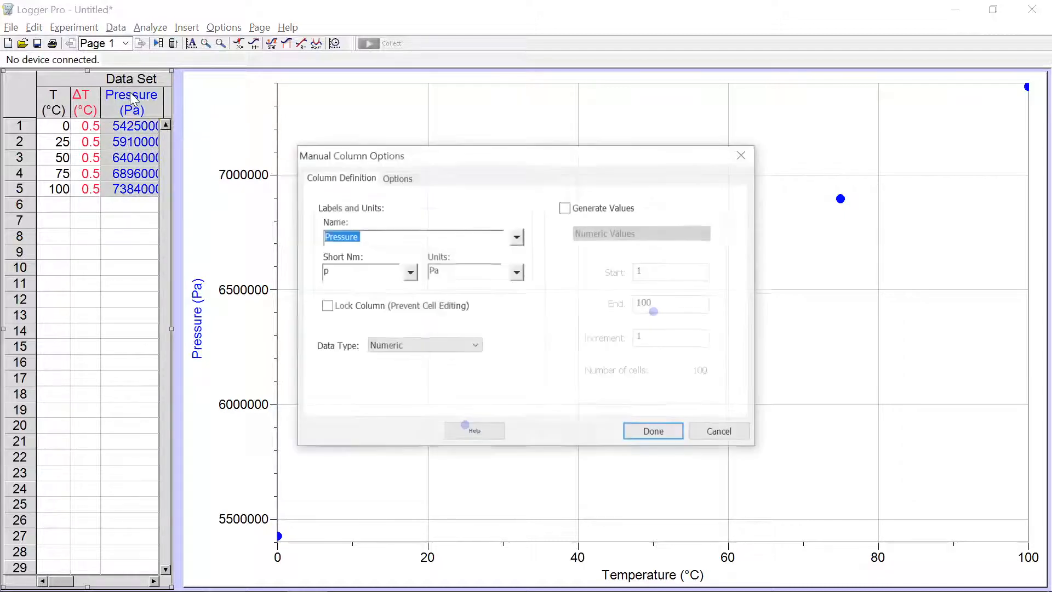
{"action": "left_click", "coordinate": [396, 177]}
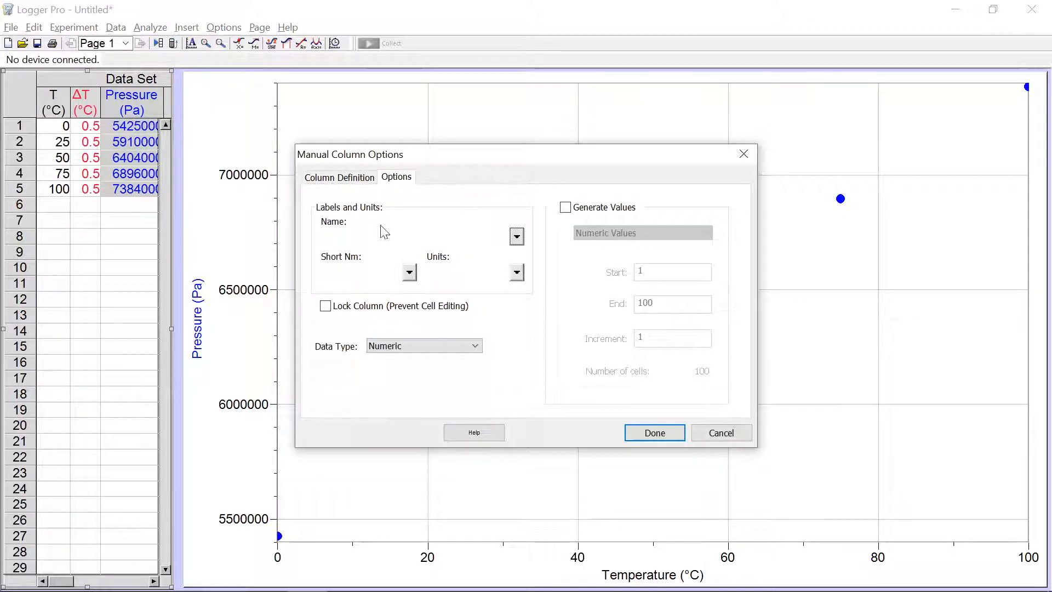
{"action": "left_click", "coordinate": [476, 220]}
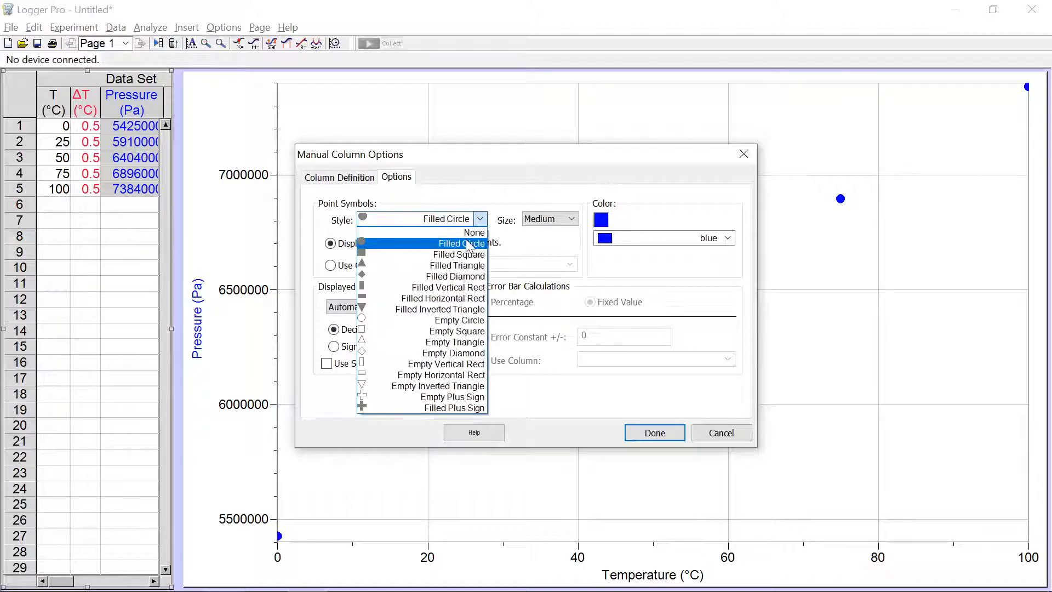
{"action": "left_click", "coordinate": [470, 242]}
{"action": "left_click", "coordinate": [558, 219]}
{"action": "left_click", "coordinate": [533, 261]}
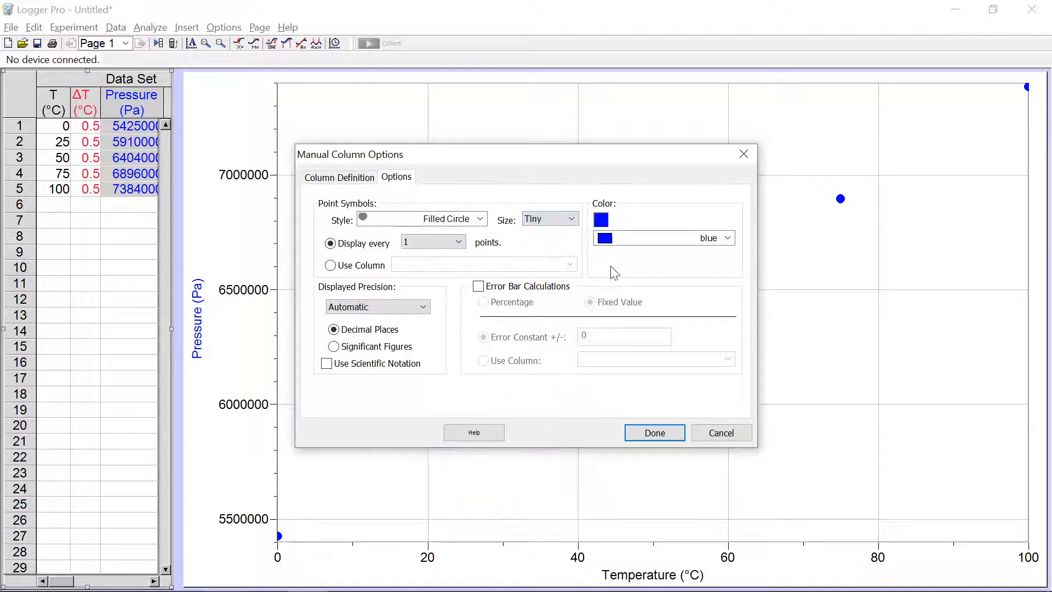
{"action": "left_click", "coordinate": [727, 238]}
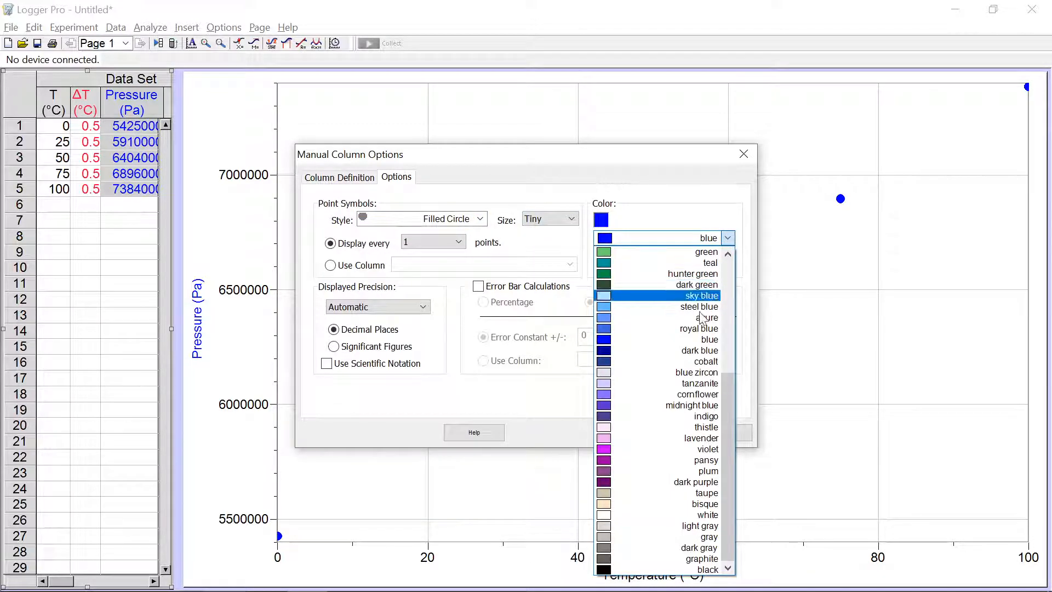
{"action": "left_click", "coordinate": [705, 569]}
{"action": "left_click", "coordinate": [655, 433]}
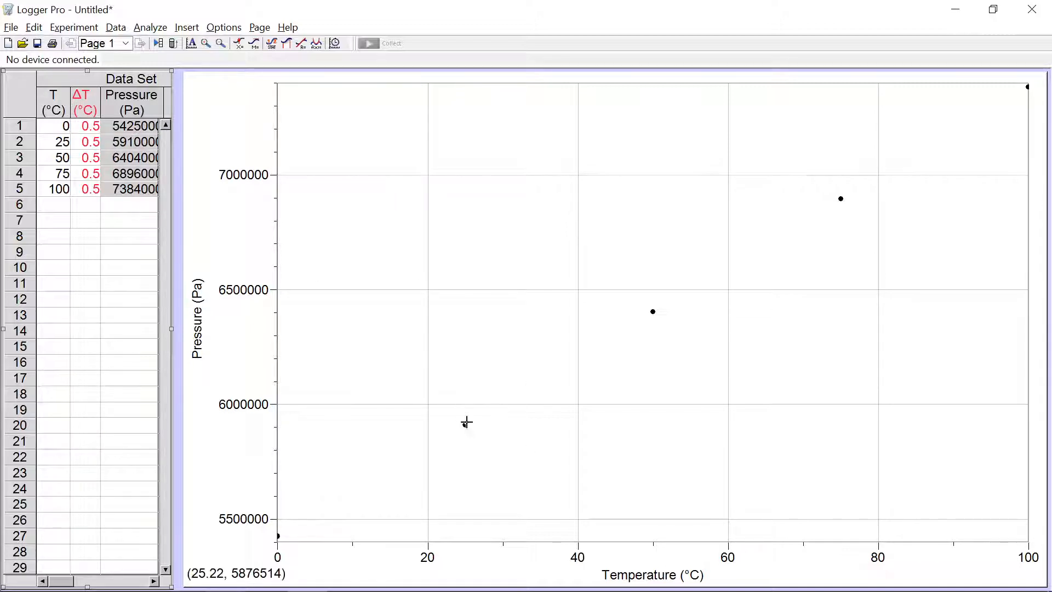
- Enable fixed-value error bars for the Temperature column, taken from the Temperature Uncertainty column
{"action": "left_click", "coordinate": [55, 102]}
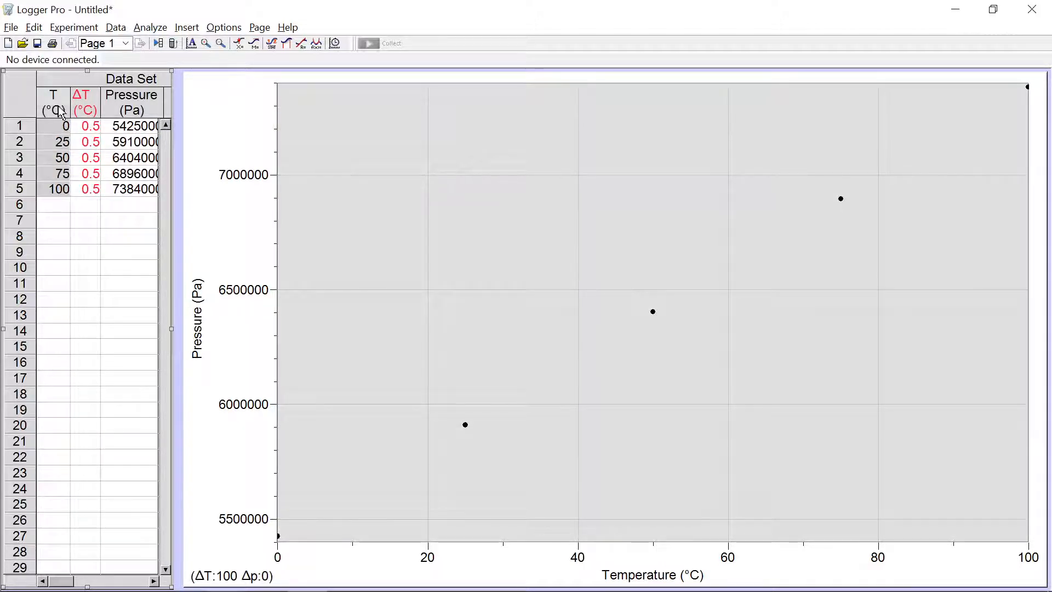
{"action": "double_click", "coordinate": [54, 97]}
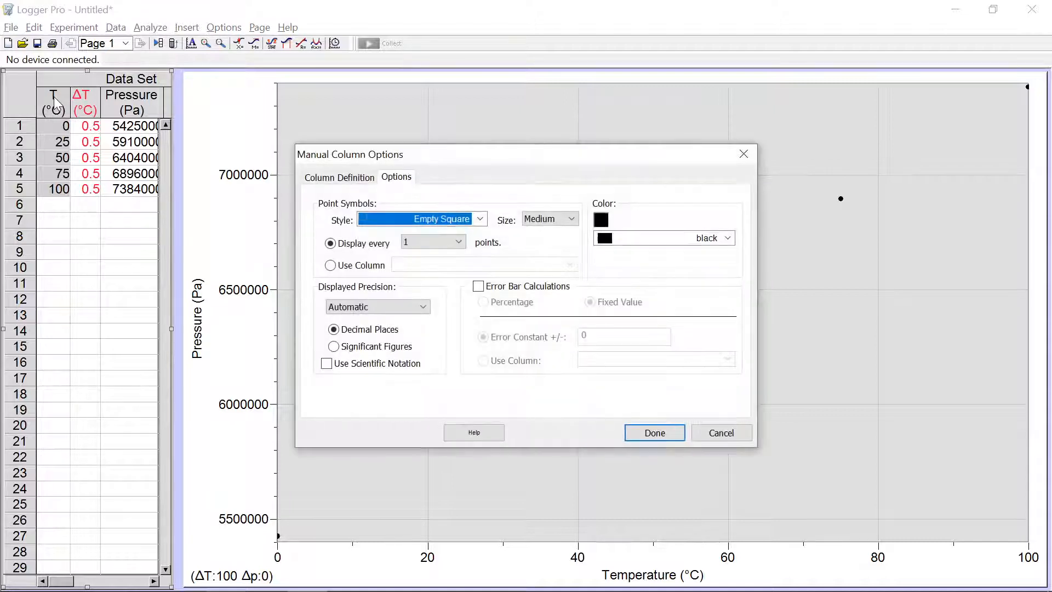
{"action": "left_click", "coordinate": [479, 286]}
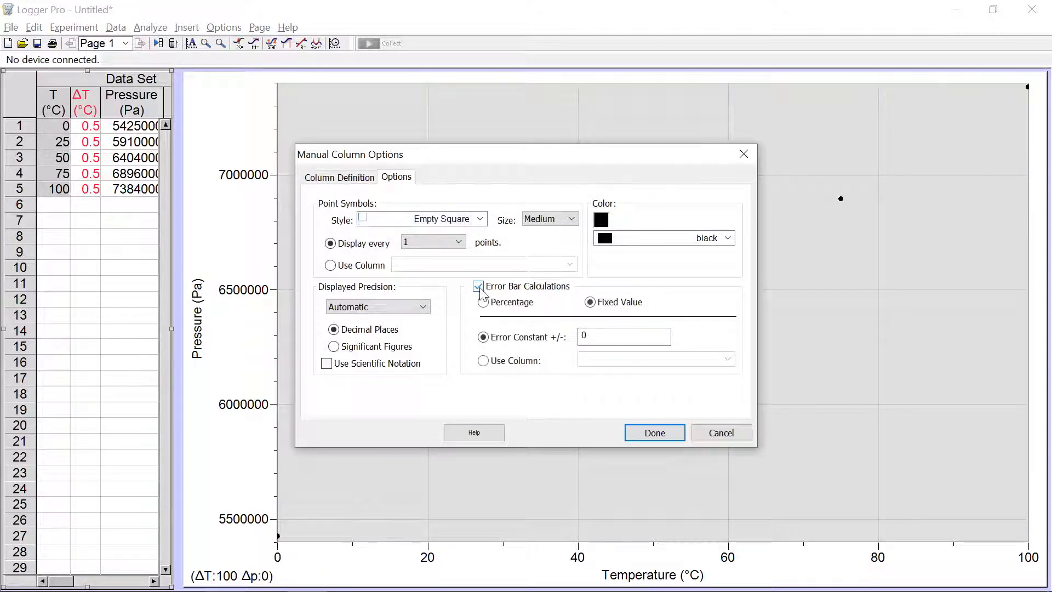
{"action": "left_click", "coordinate": [485, 361]}
{"action": "left_click", "coordinate": [625, 360]}
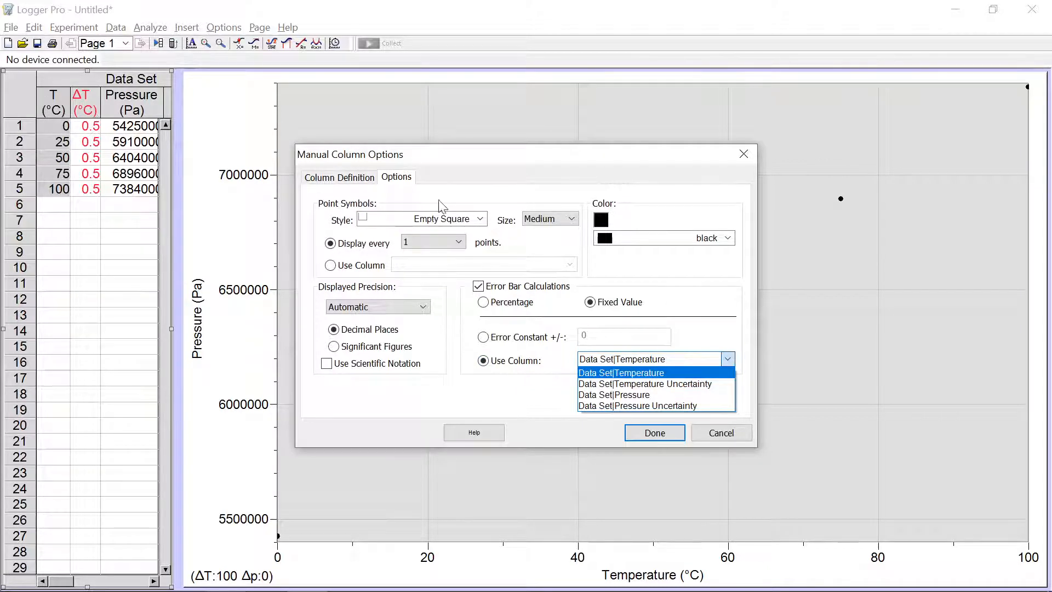
{"action": "left_click", "coordinate": [656, 385]}
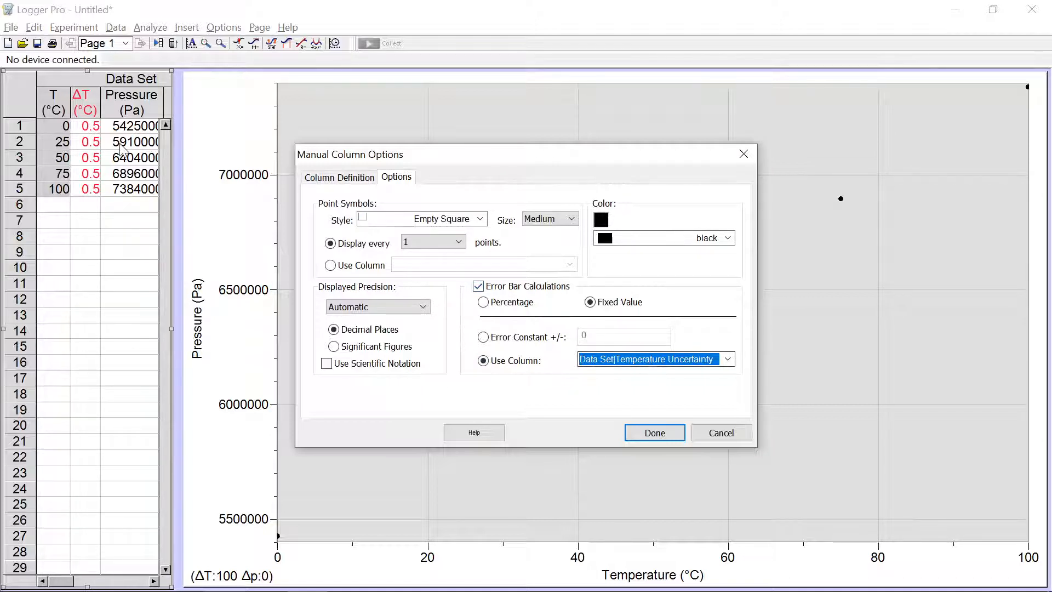
{"action": "left_click", "coordinate": [654, 433]}
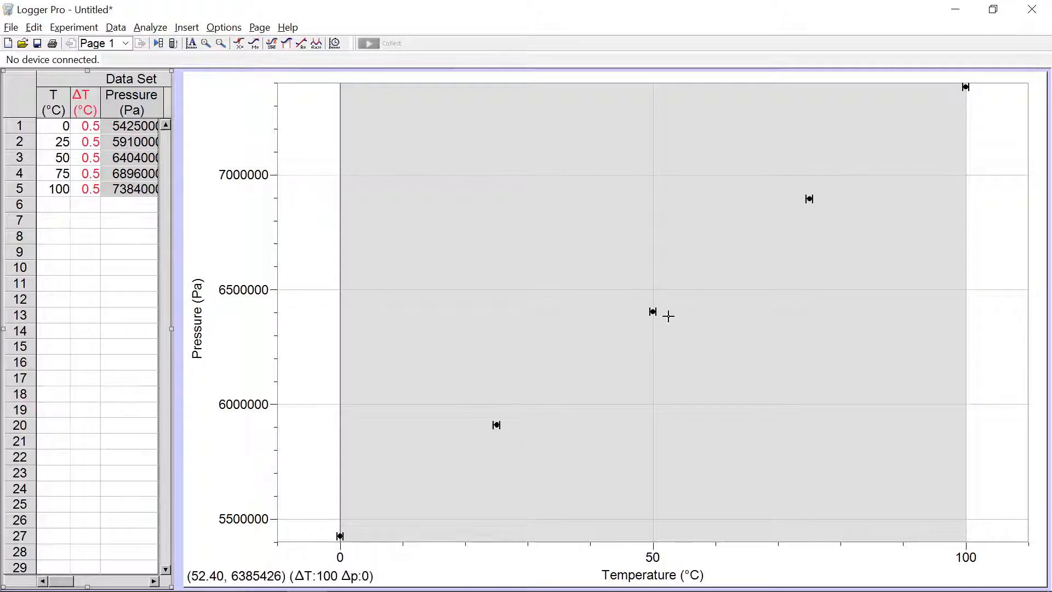
- Enable fixed-value error bars for the Pressure column, taken from the Pressure Uncertainty column
{"action": "double_click", "coordinate": [120, 104]}
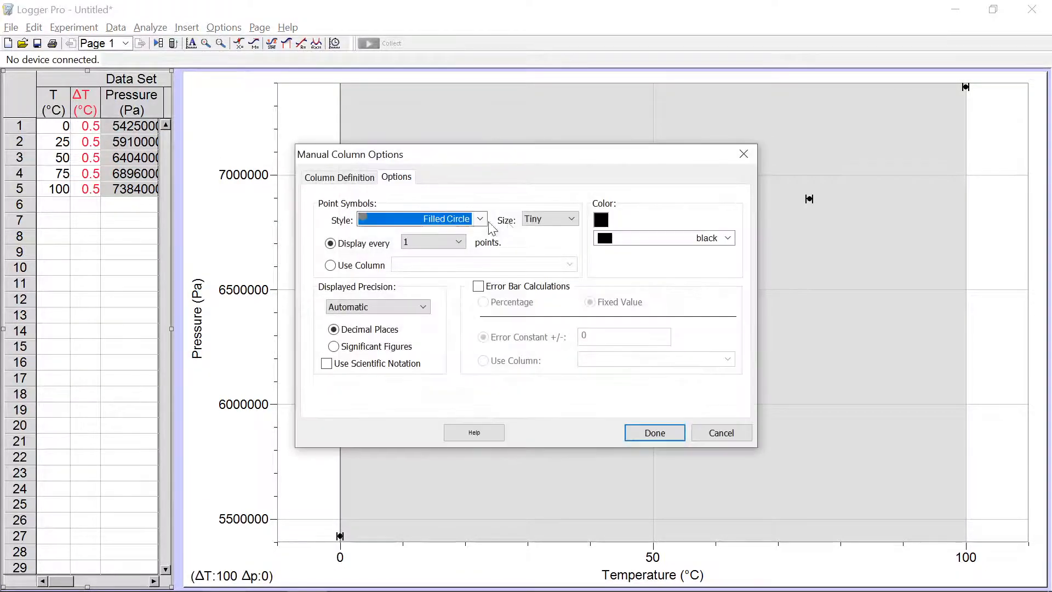
{"action": "left_click", "coordinate": [492, 287]}
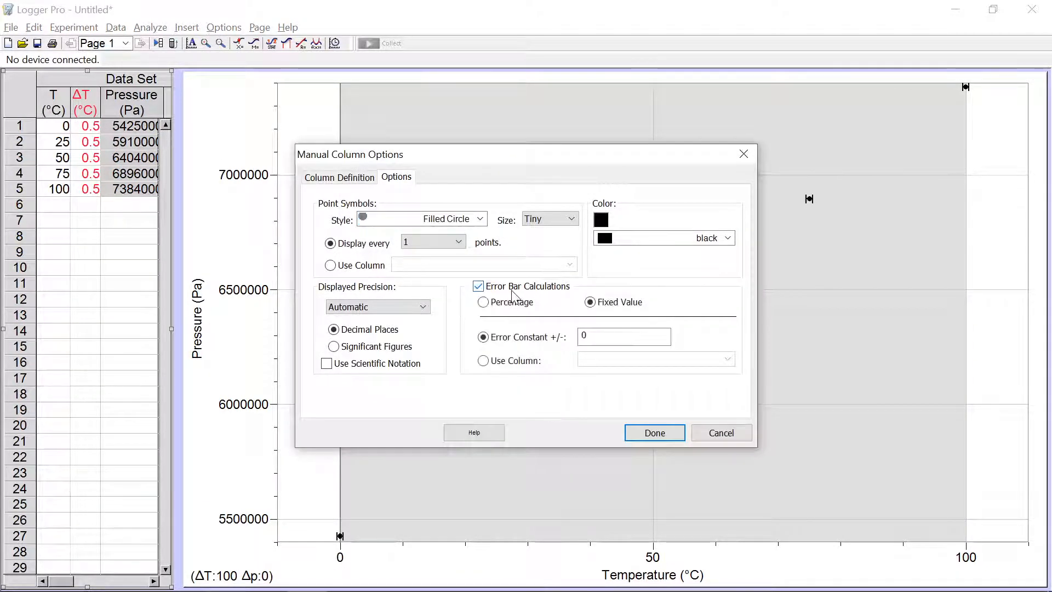
{"action": "left_click", "coordinate": [503, 360]}
{"action": "left_click", "coordinate": [619, 359]}
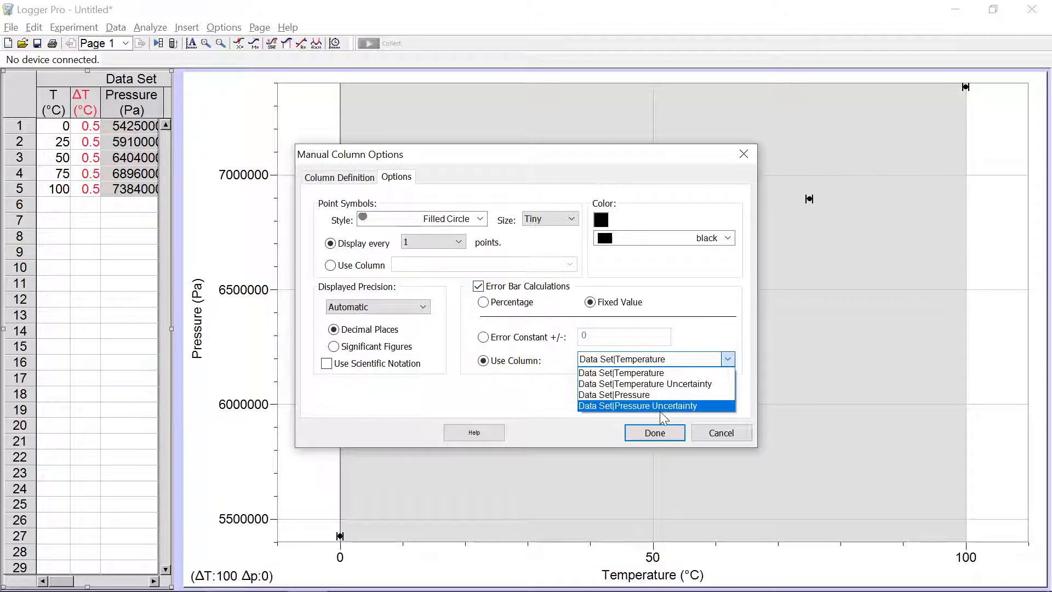
{"action": "left_click", "coordinate": [662, 410]}
{"action": "left_click", "coordinate": [659, 432]}
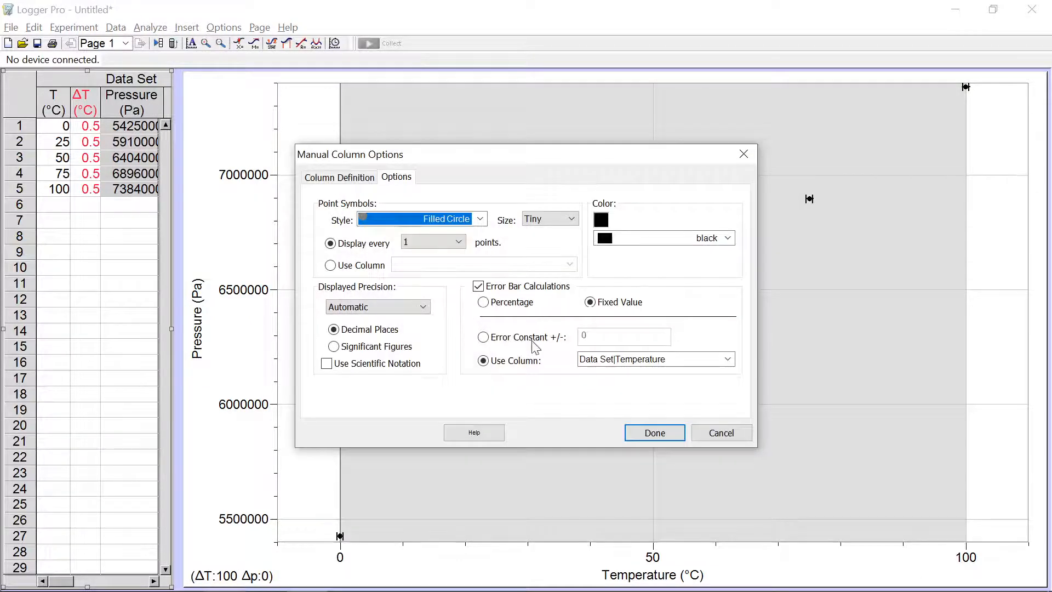
{"action": "left_click", "coordinate": [631, 359]}
{"action": "left_click", "coordinate": [657, 405]}
{"action": "left_click", "coordinate": [661, 432]}
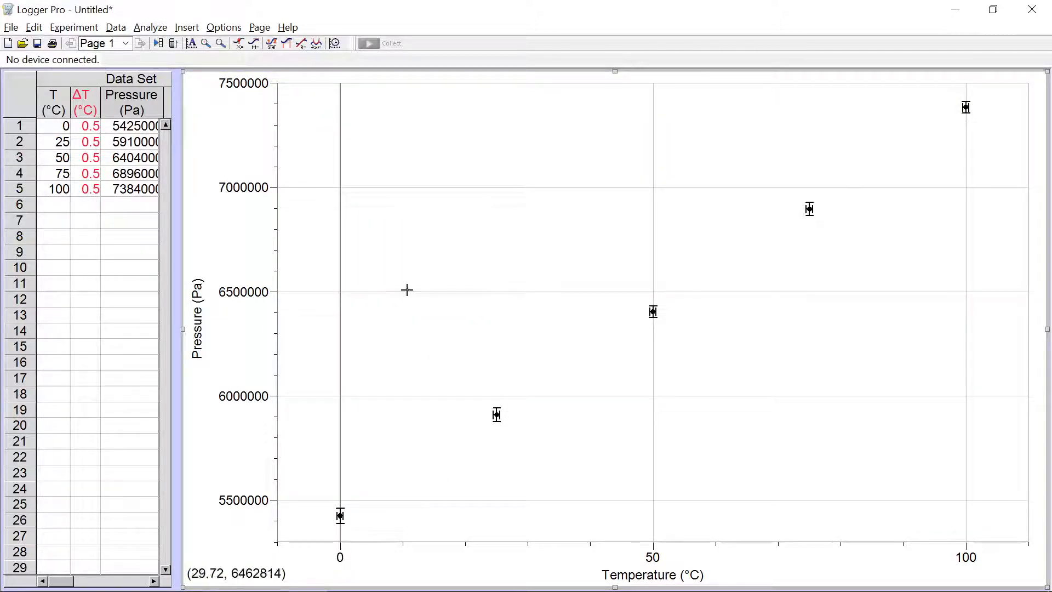
{"action": "left_click_drag", "start_coordinate": [326, 236], "coordinate": [320, 222]}
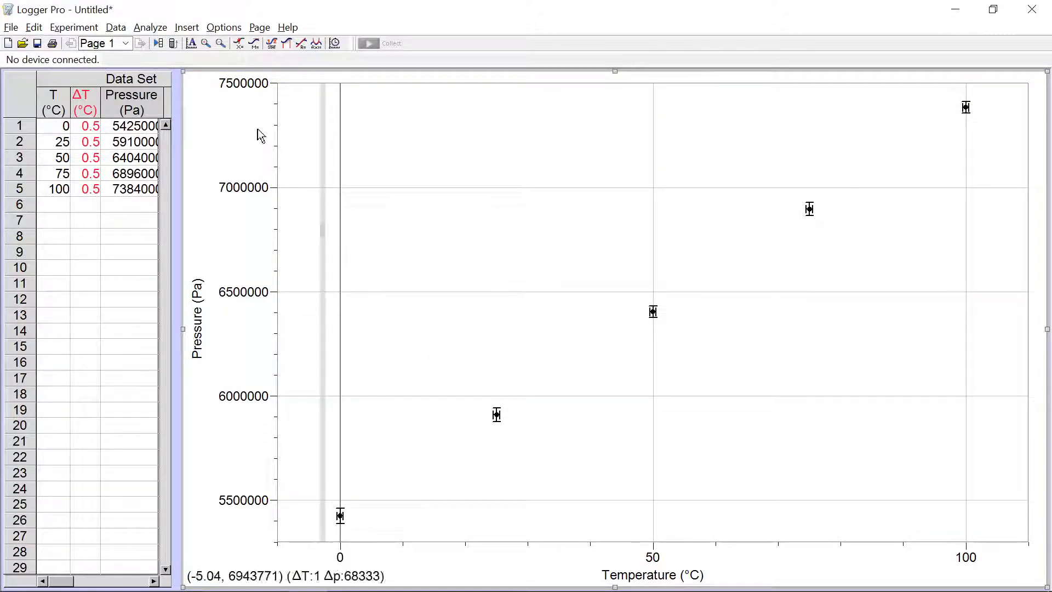
{"action": "left_click", "coordinate": [318, 43]}
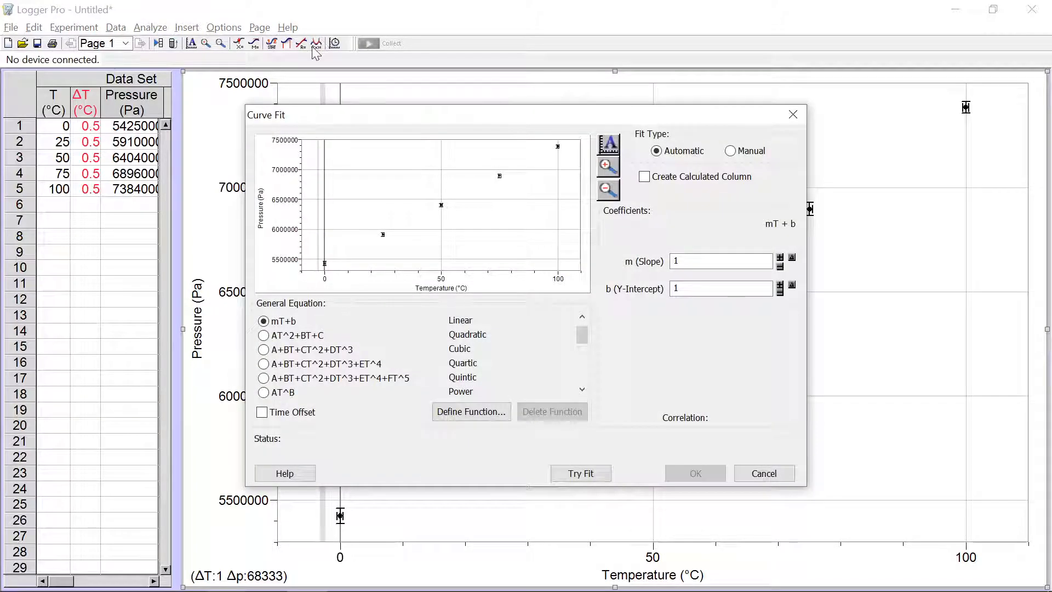
{"action": "scroll", "coordinate": [551, 352], "scroll_direction": "up", "scroll_amount": 1}
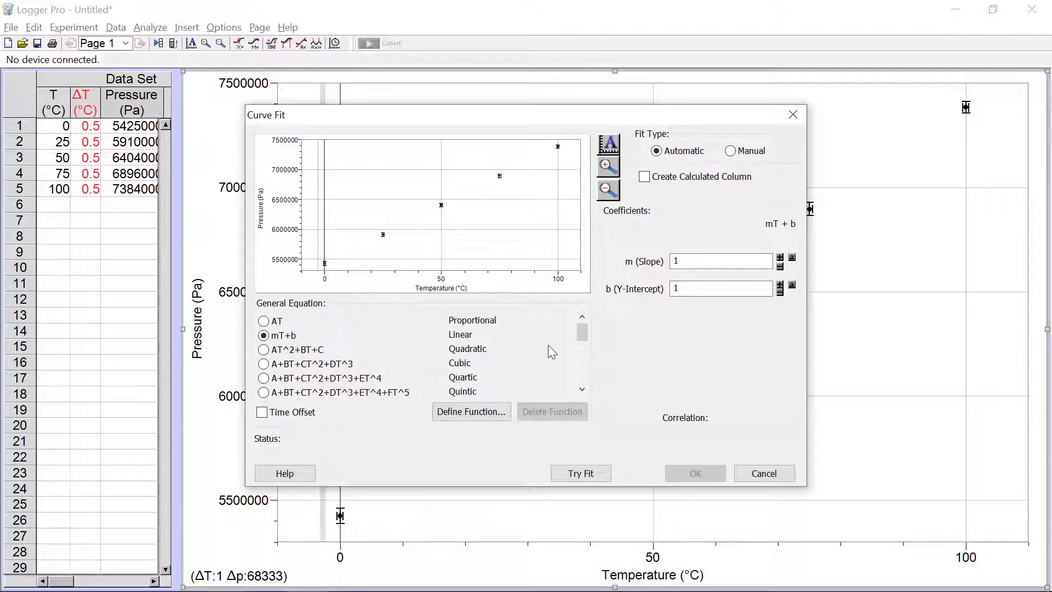
{"action": "left_click", "coordinate": [597, 479]}
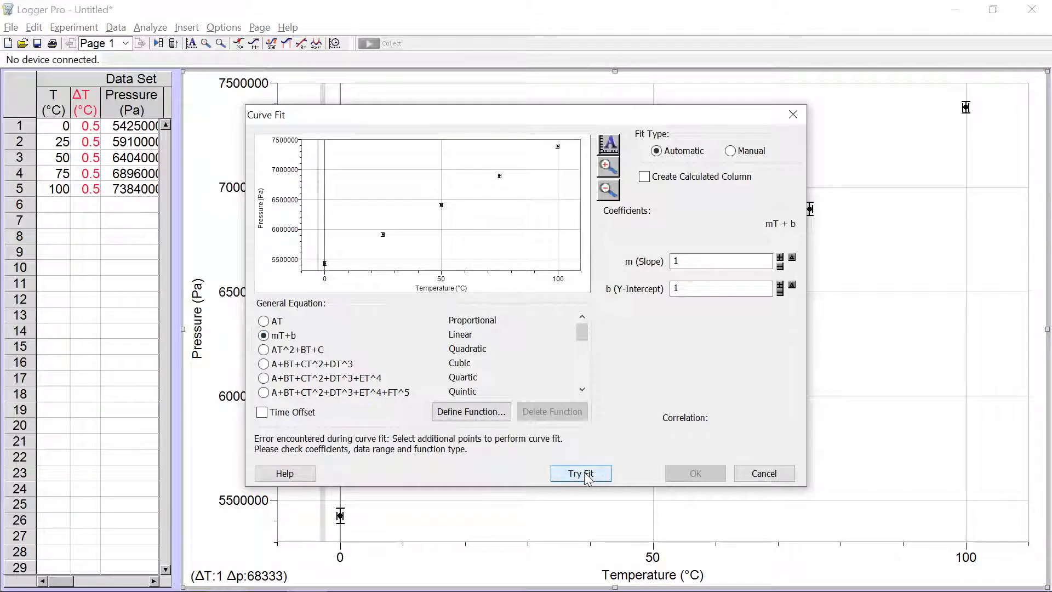
{"action": "left_click", "coordinate": [265, 322]}
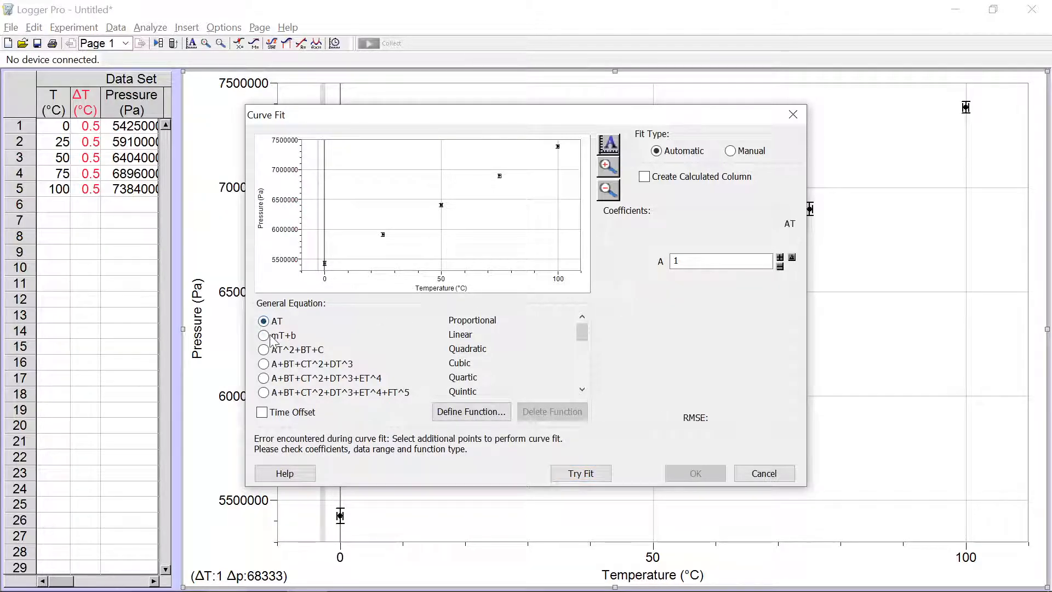
{"action": "left_click", "coordinate": [265, 336]}
{"action": "left_click", "coordinate": [585, 476]}
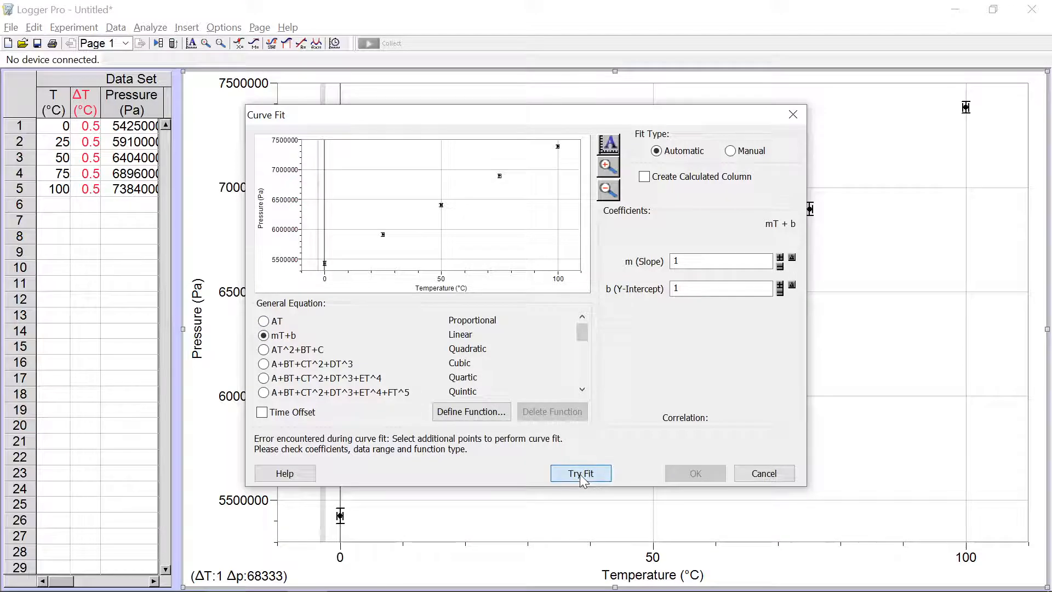
{"action": "left_click", "coordinate": [669, 155]}
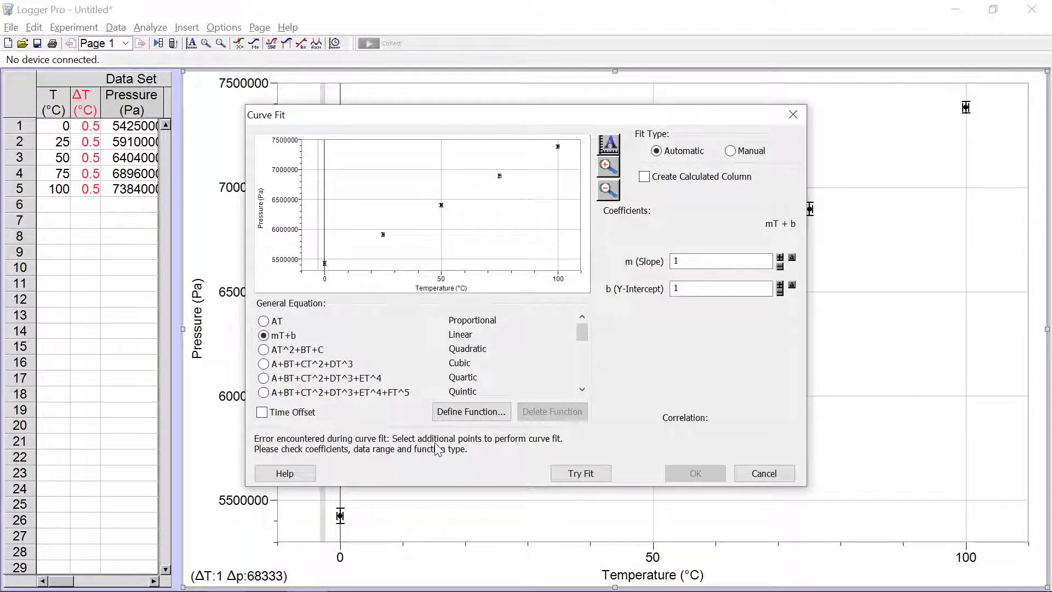
{"action": "left_click", "coordinate": [769, 480]}
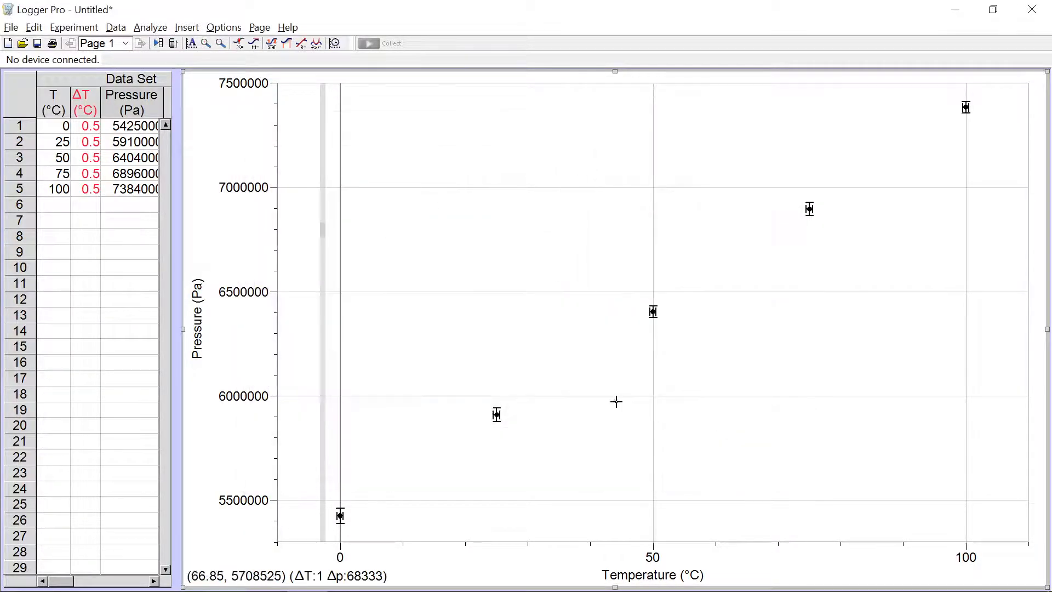
{"action": "left_click", "coordinate": [316, 43]}
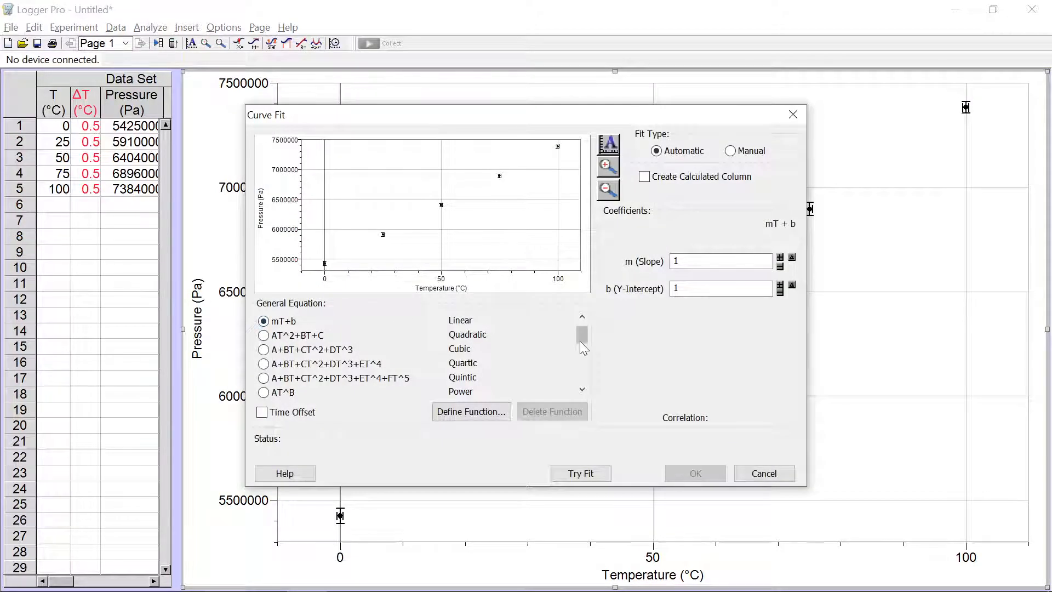
{"action": "left_click", "coordinate": [764, 474]}
- Clear the narrow selected region on the graph and apply an automatic linear fit mT+b to the pressure data
{"action": "left_click_drag", "start_coordinate": [447, 242], "coordinate": [682, 238]}
{"action": "left_click", "coordinate": [718, 169]}
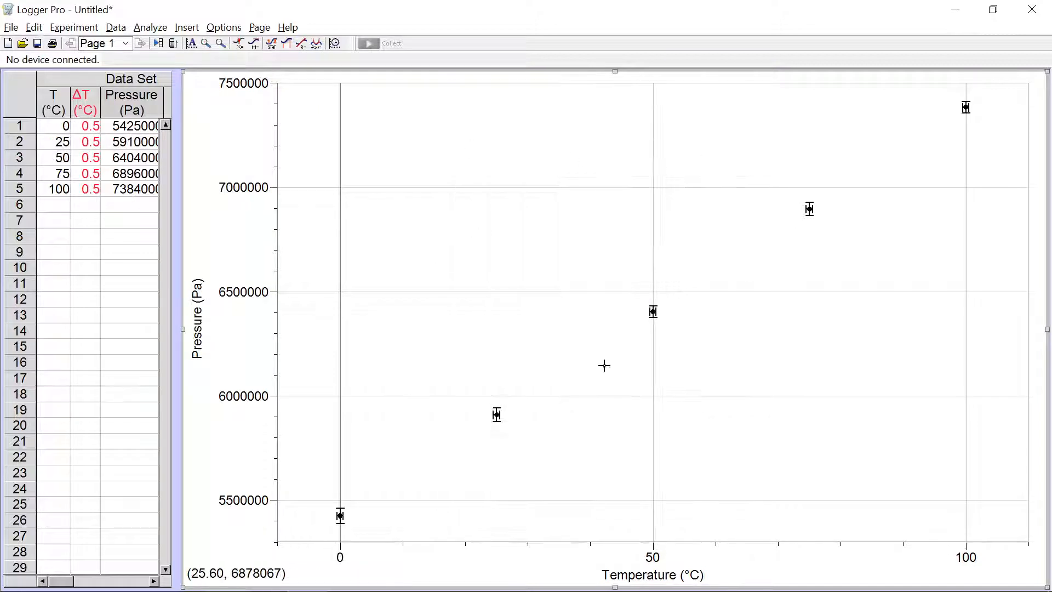
{"action": "left_click", "coordinate": [320, 44]}
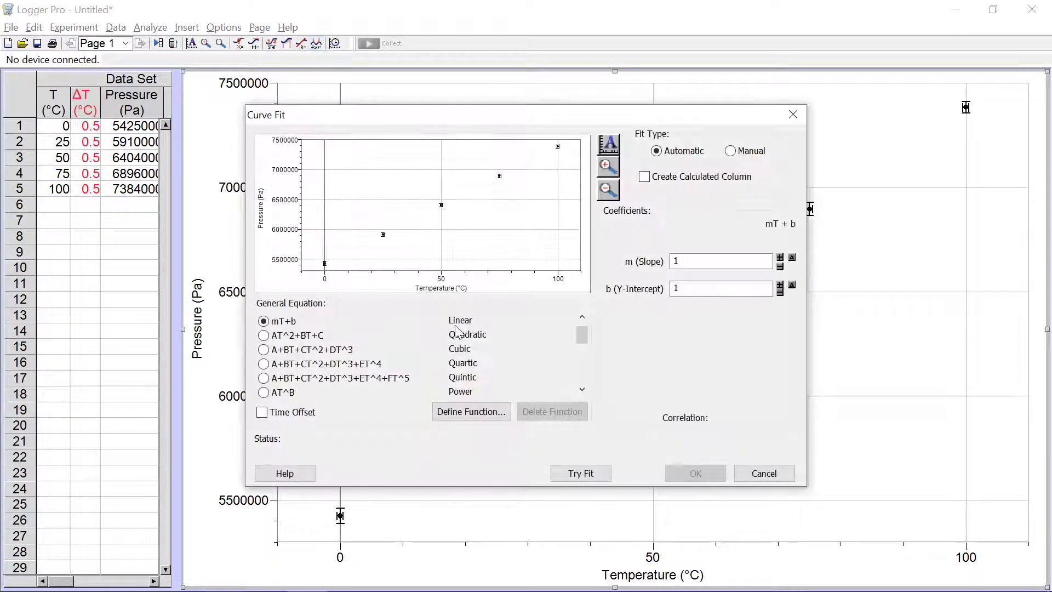
{"action": "left_click", "coordinate": [584, 473]}
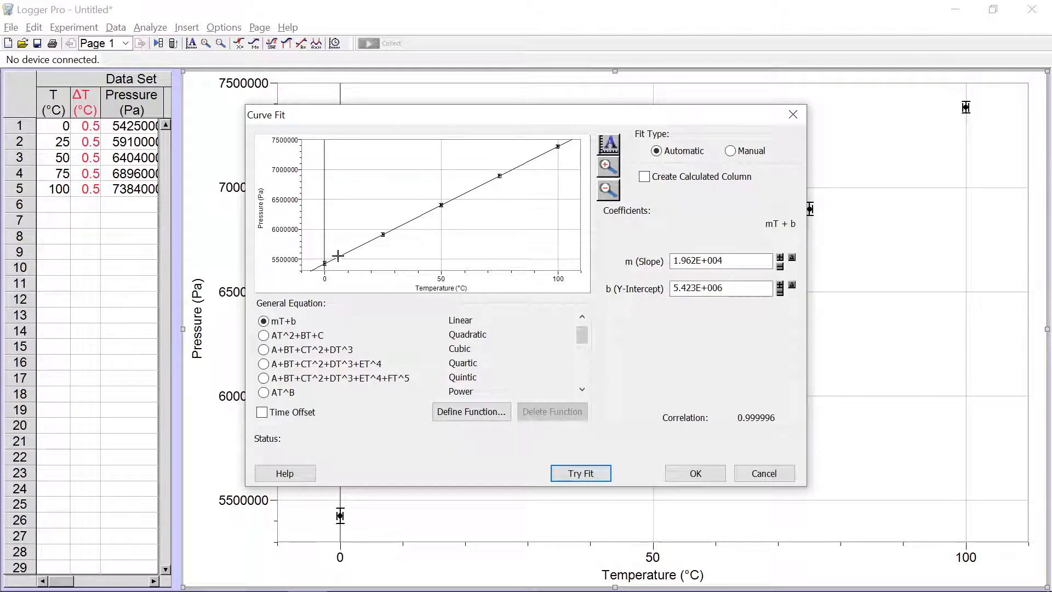
{"action": "left_click", "coordinate": [697, 474]}
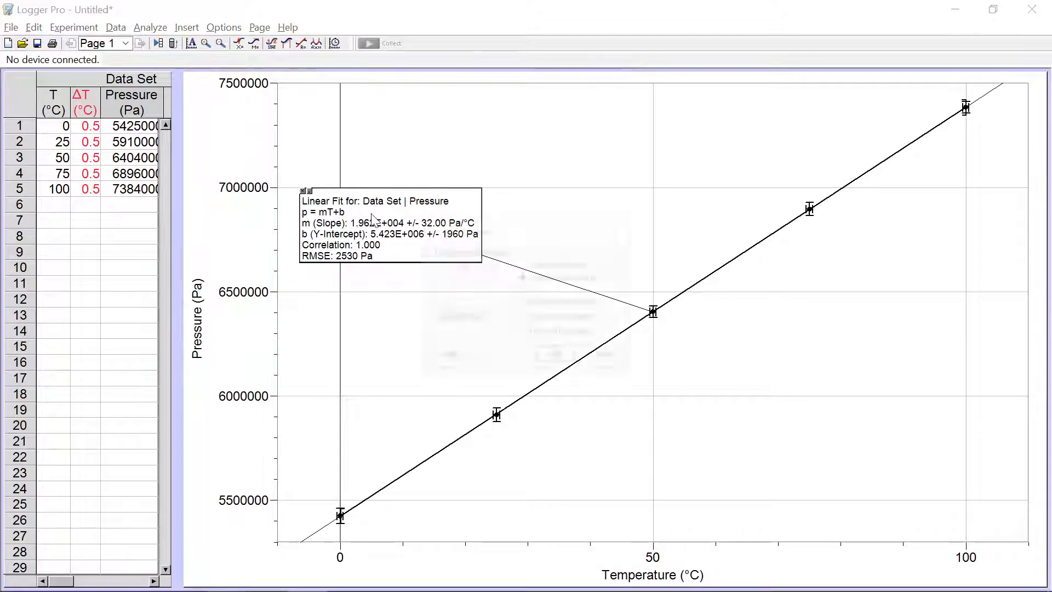
- Hide the uncertainty in the linear fit box and make the fit line use the entire range
{"action": "double_click", "coordinate": [394, 222]}
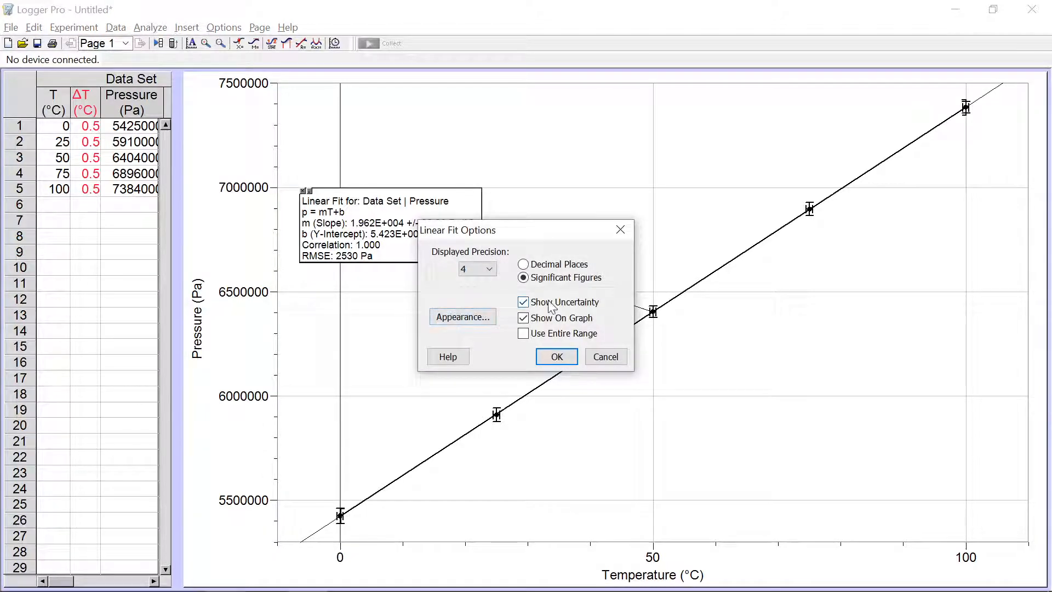
{"action": "left_click", "coordinate": [556, 355]}
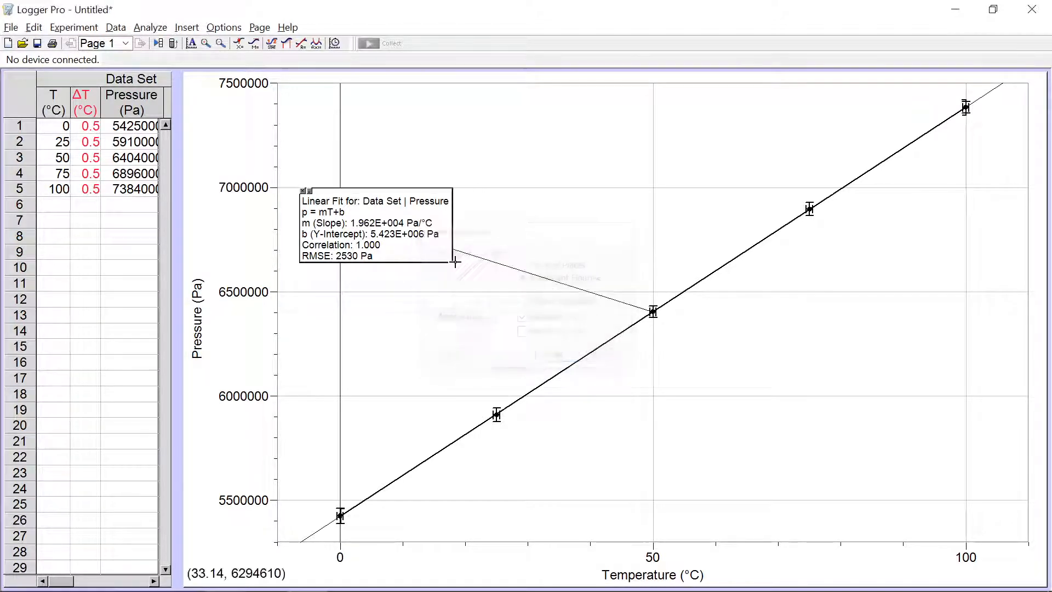
{"action": "double_click", "coordinate": [387, 230]}
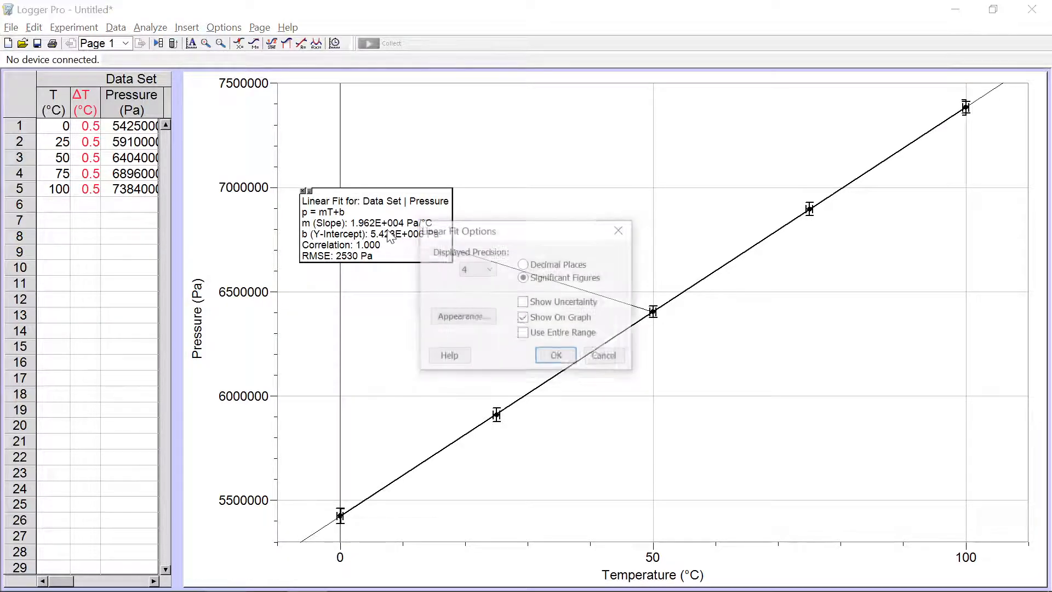
{"action": "left_click", "coordinate": [554, 357]}
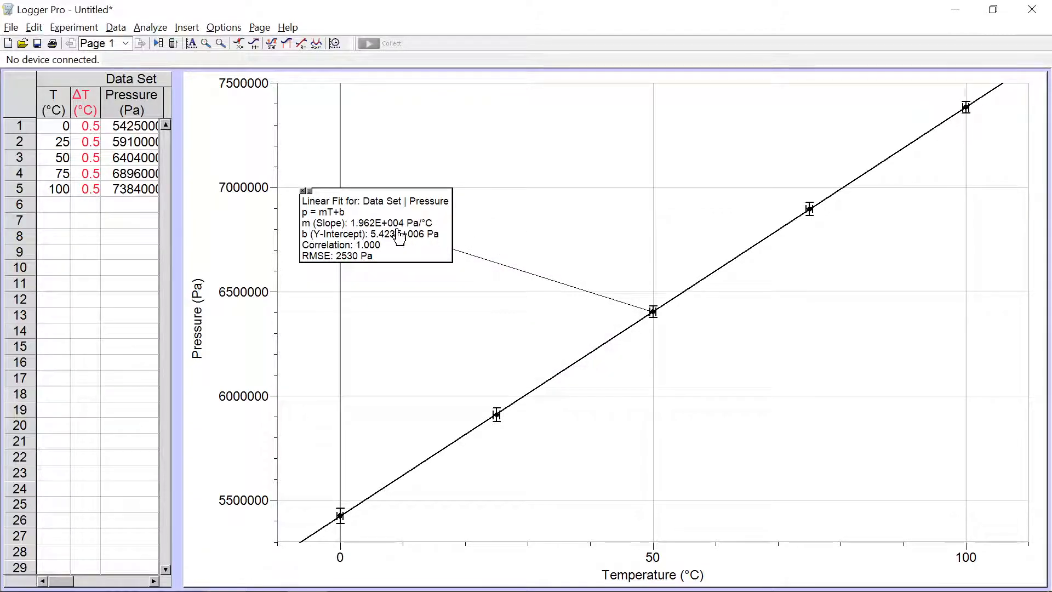
- Turn the linear fit's entire-range option off and back on to compare the line's extent
{"action": "double_click", "coordinate": [399, 237]}
{"action": "left_click", "coordinate": [557, 358]}
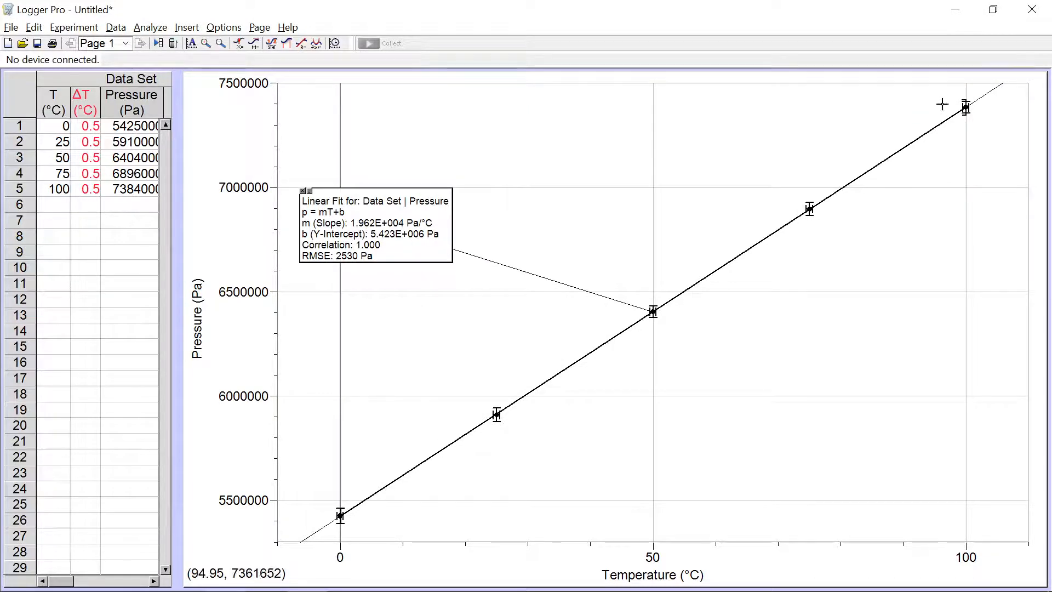
{"action": "double_click", "coordinate": [356, 216]}
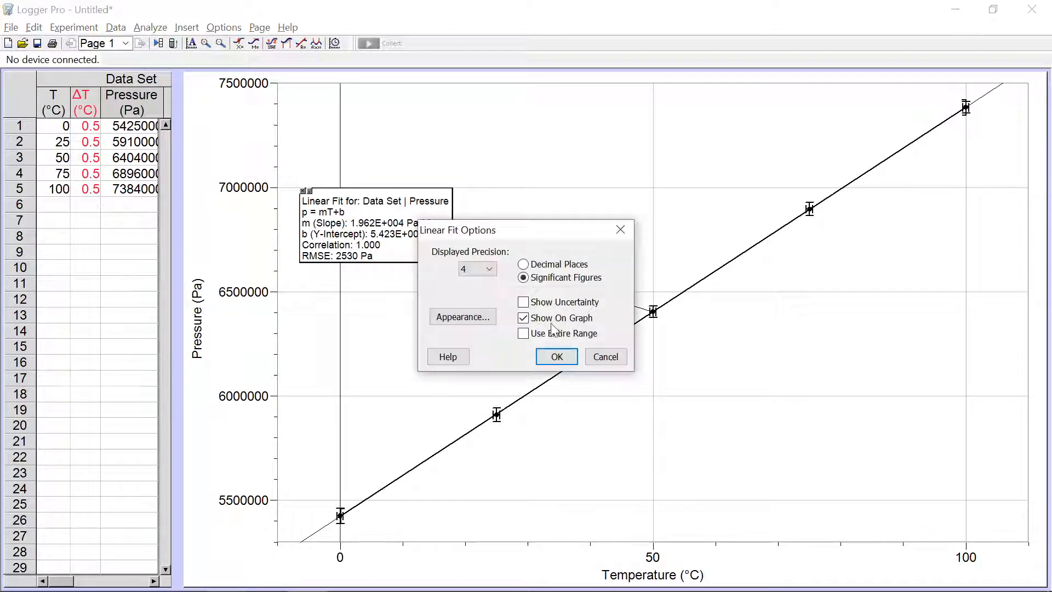
{"action": "left_click", "coordinate": [557, 357]}
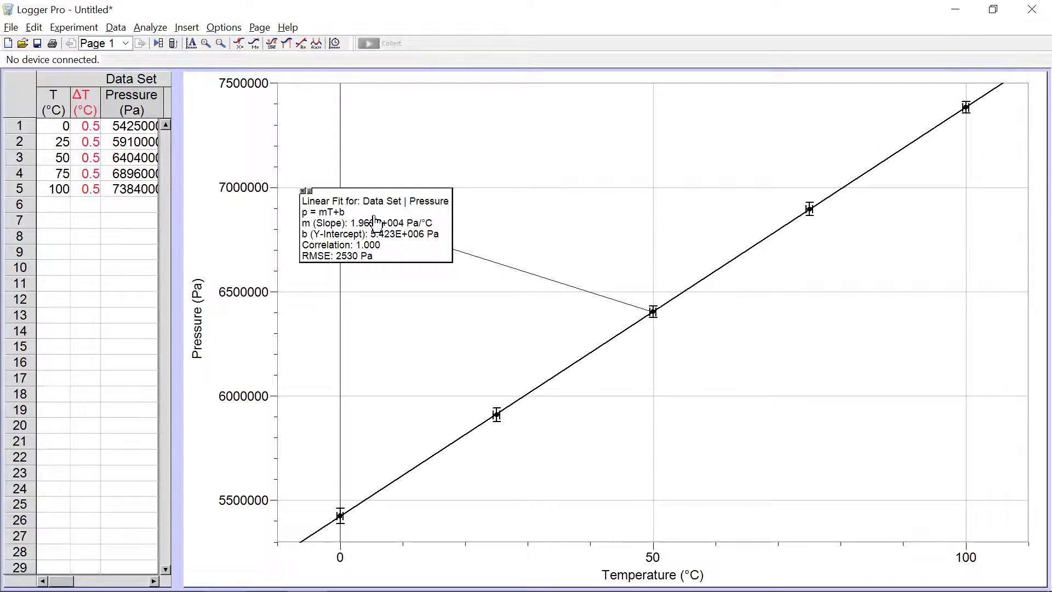
- Set the linear fit box's font size to 12 and move the box up near the graph's upper edge
{"action": "double_click", "coordinate": [376, 221]}
{"action": "left_click", "coordinate": [460, 316]}
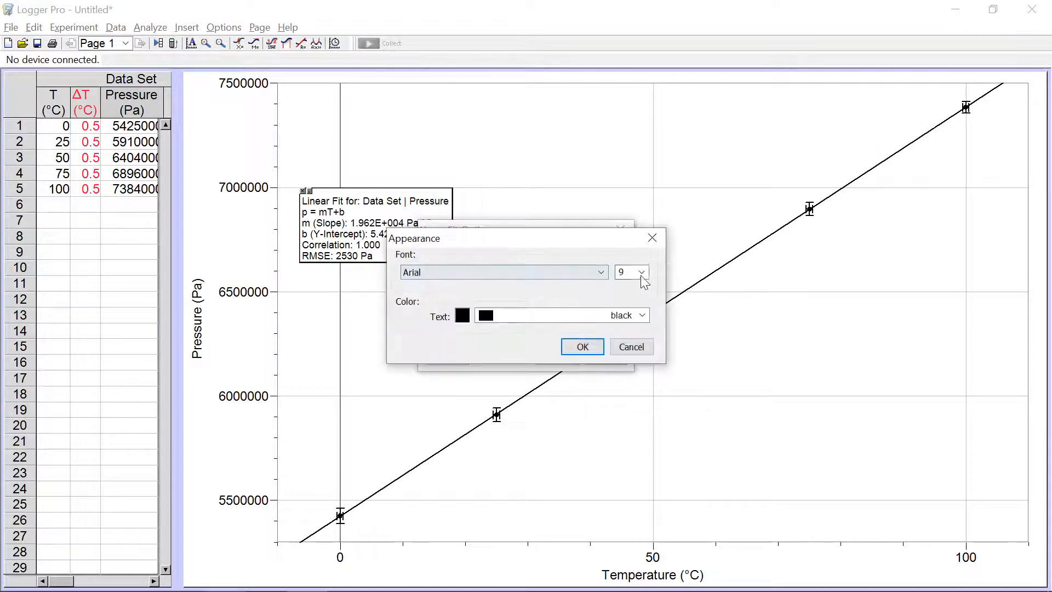
{"action": "left_click", "coordinate": [642, 273]}
{"action": "left_click", "coordinate": [636, 328]}
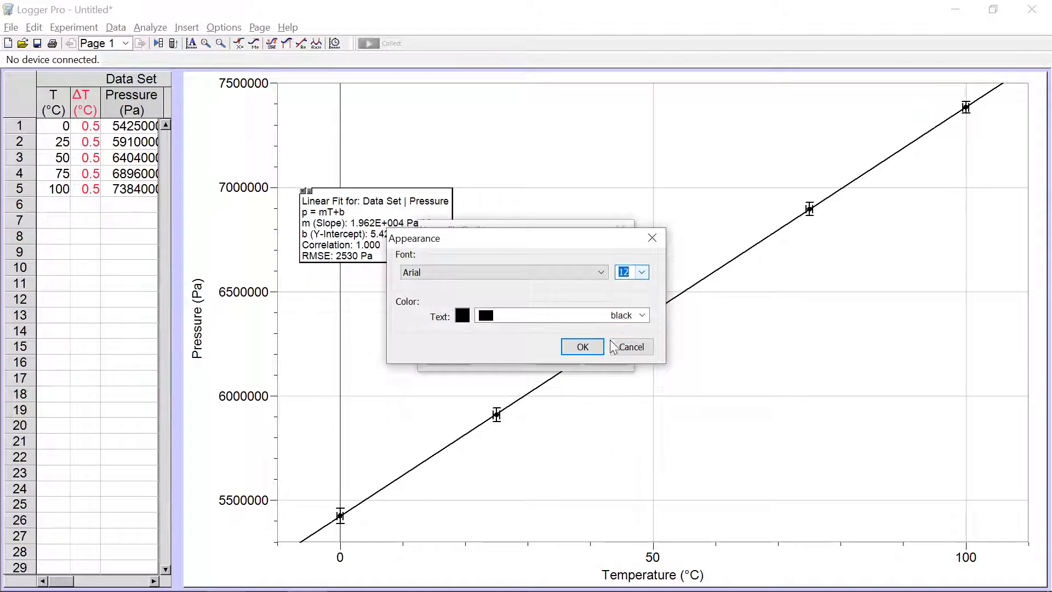
{"action": "left_click", "coordinate": [583, 346]}
{"action": "left_click", "coordinate": [557, 356]}
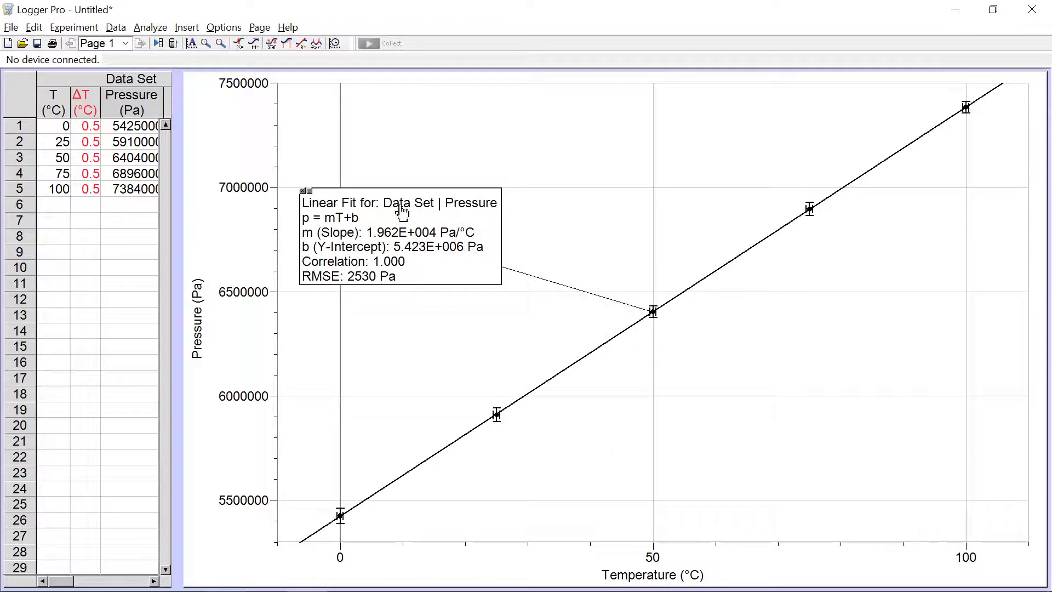
{"action": "left_click_drag", "start_coordinate": [400, 216], "coordinate": [402, 122]}
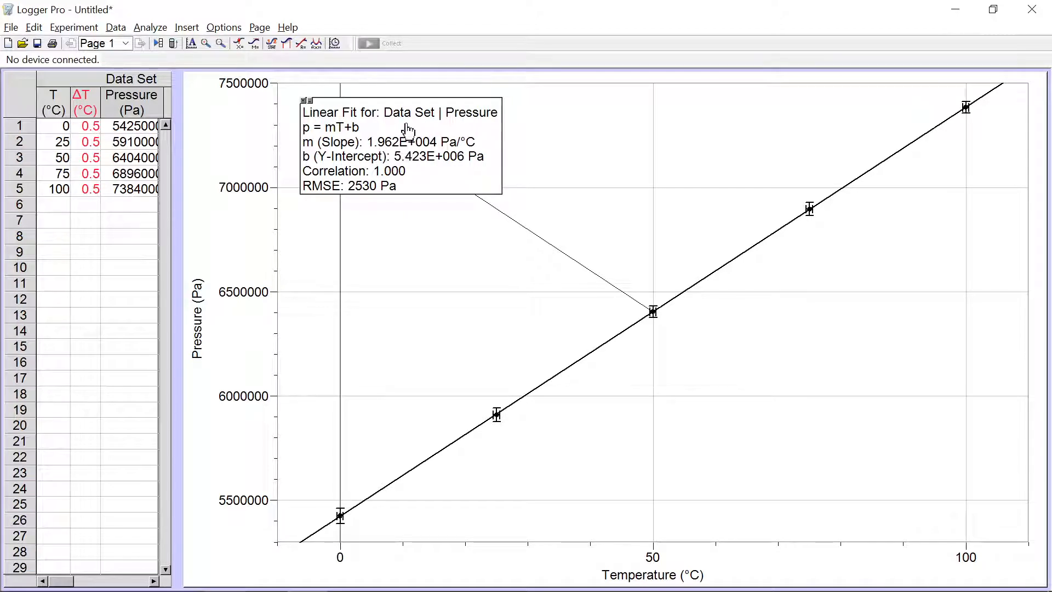
- Set the linear fit box's displayed precision to 2 significant figures
{"action": "double_click", "coordinate": [407, 131]}
{"action": "left_click", "coordinate": [488, 268]}
{"action": "left_click", "coordinate": [495, 295]}
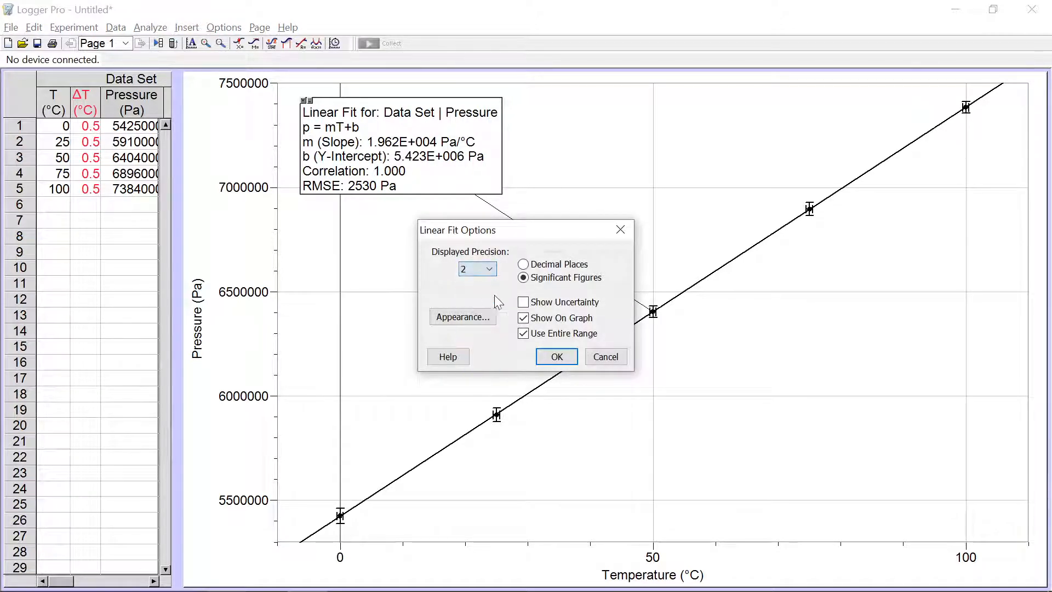
{"action": "left_click", "coordinate": [568, 357]}
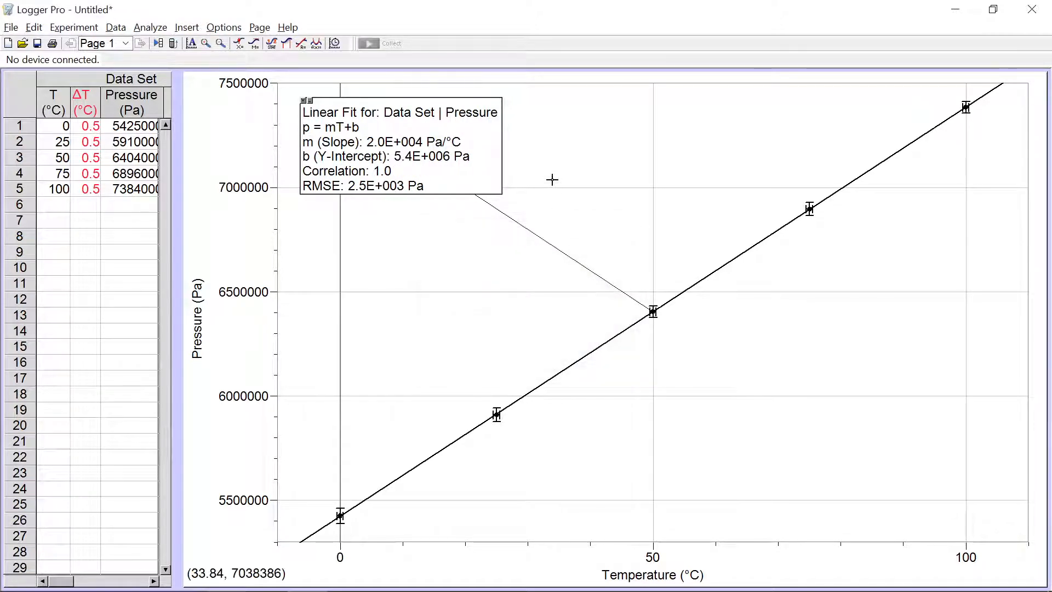
- Set the linear fit box's displayed precision to 4 significant figures and move the box into the graph's upper-left corner
{"action": "double_click", "coordinate": [408, 144]}
{"action": "left_click", "coordinate": [489, 269]}
{"action": "left_click", "coordinate": [478, 314]}
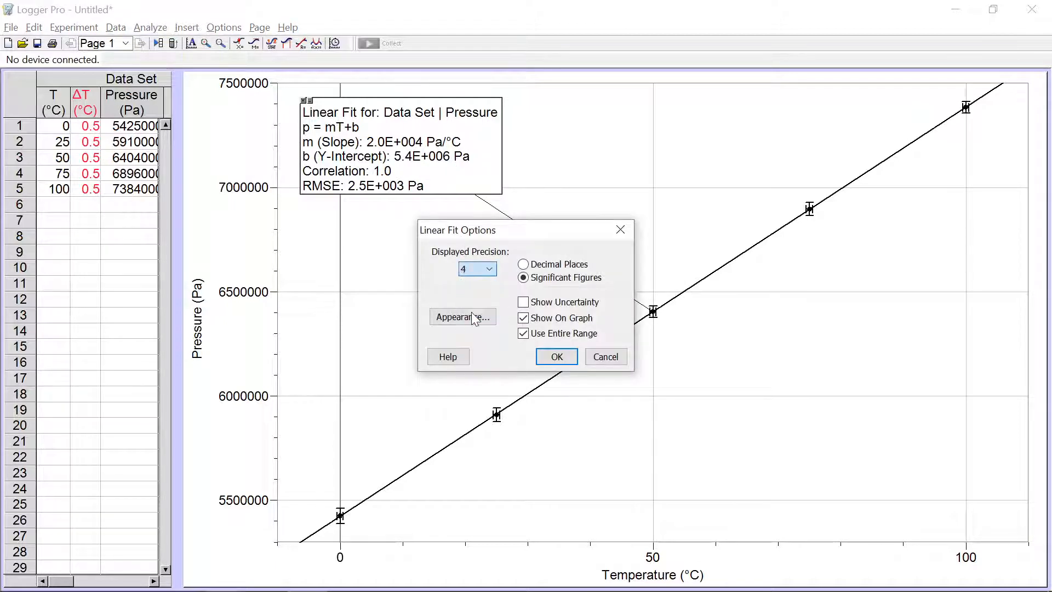
{"action": "left_click", "coordinate": [569, 357]}
{"action": "left_click_drag", "start_coordinate": [424, 142], "coordinate": [412, 134]}
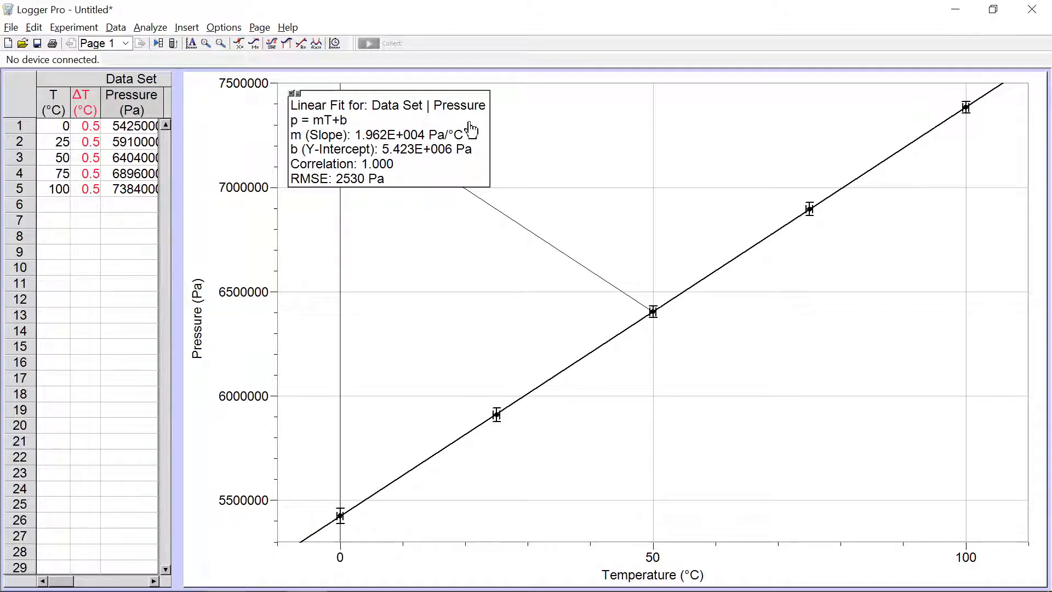
{"action": "double_click", "coordinate": [338, 86]}
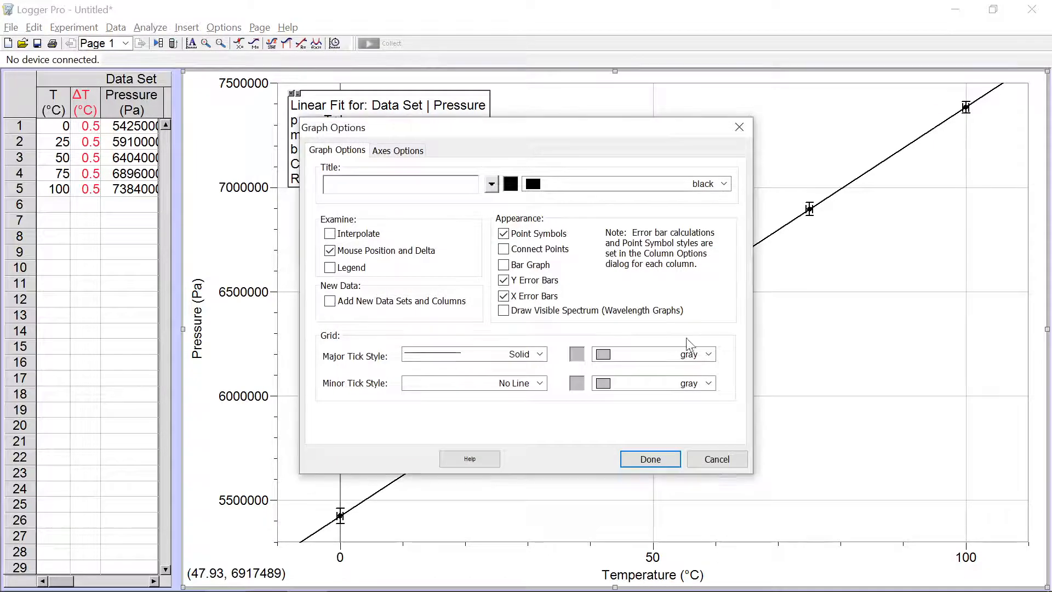
{"action": "left_click", "coordinate": [719, 460]}
{"action": "left_click", "coordinate": [607, 154]}
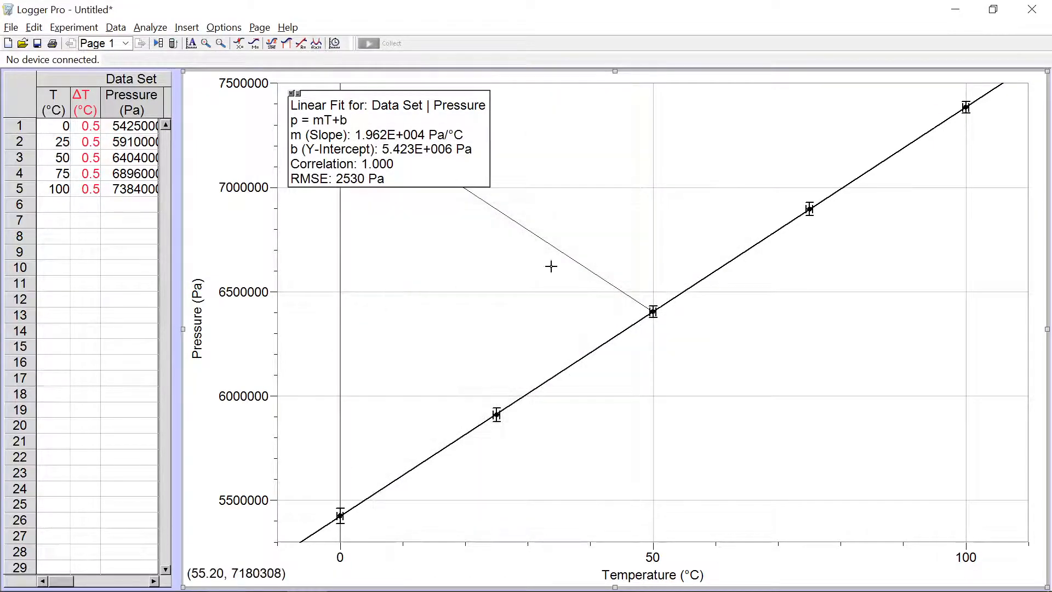
- Add a manual mT+b curve fit to the pressure data with slope 1.962E4 and y-intercept 5.423E6
{"action": "left_click", "coordinate": [316, 44]}
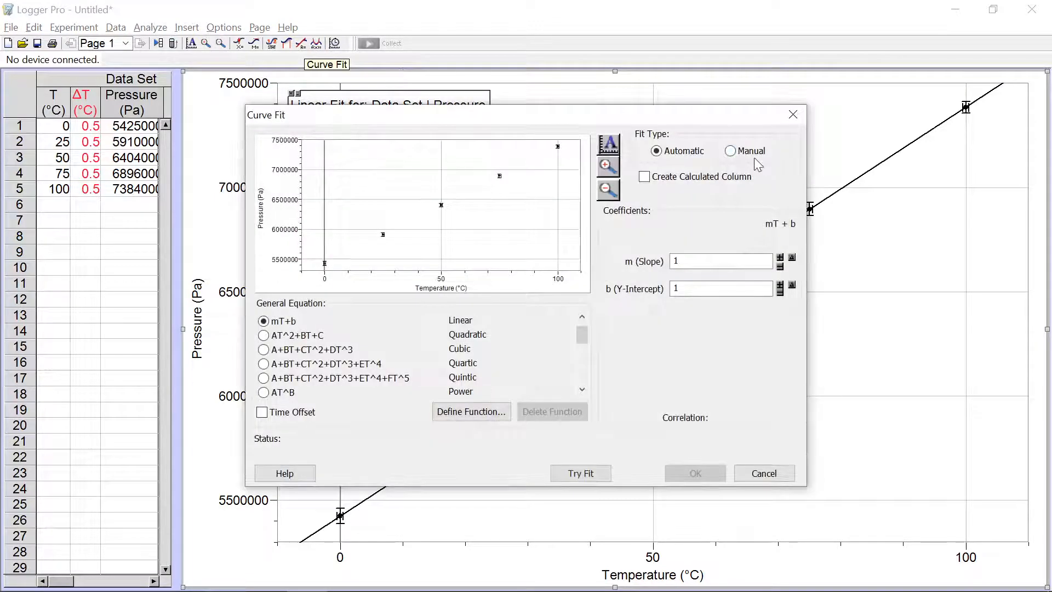
{"action": "left_click", "coordinate": [853, 208]}
{"action": "left_click_drag", "start_coordinate": [838, 181], "coordinate": [825, 212]}
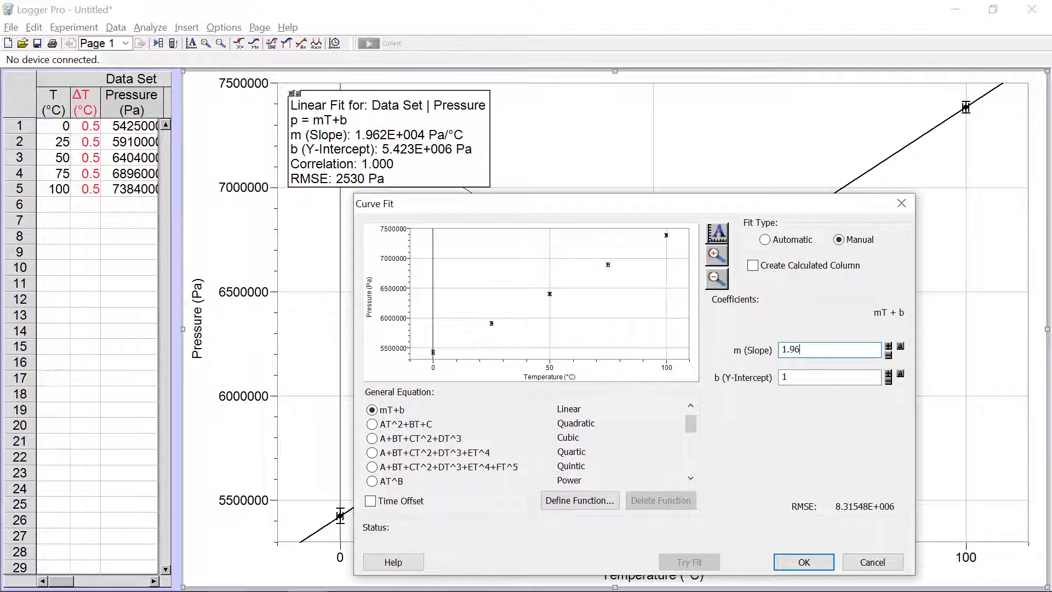
{"action": "type", "text": "4"}
{"action": "key", "text": "Tab"}
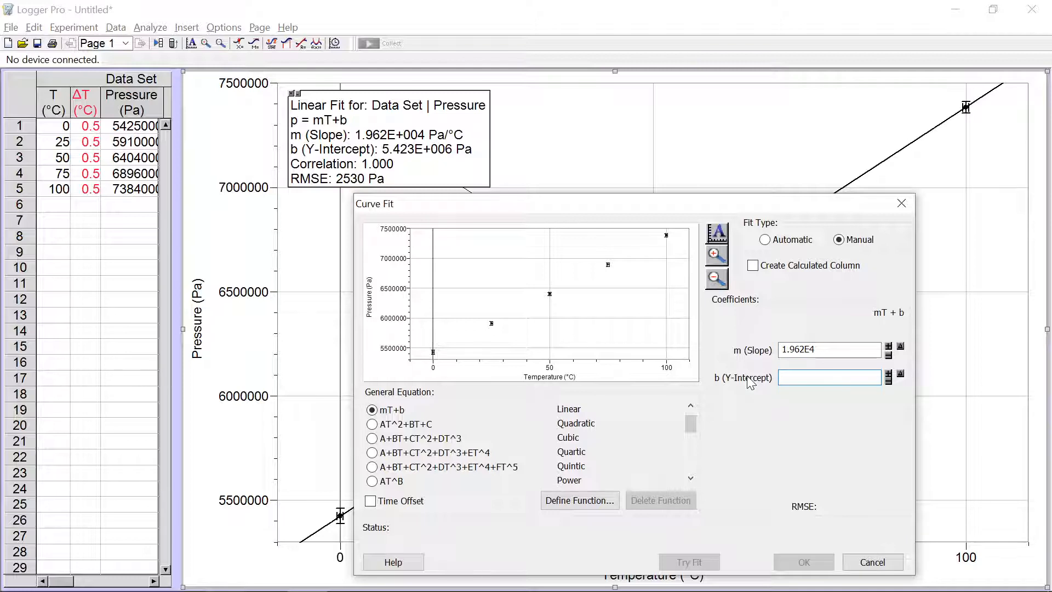
{"action": "type", "text": "5."}
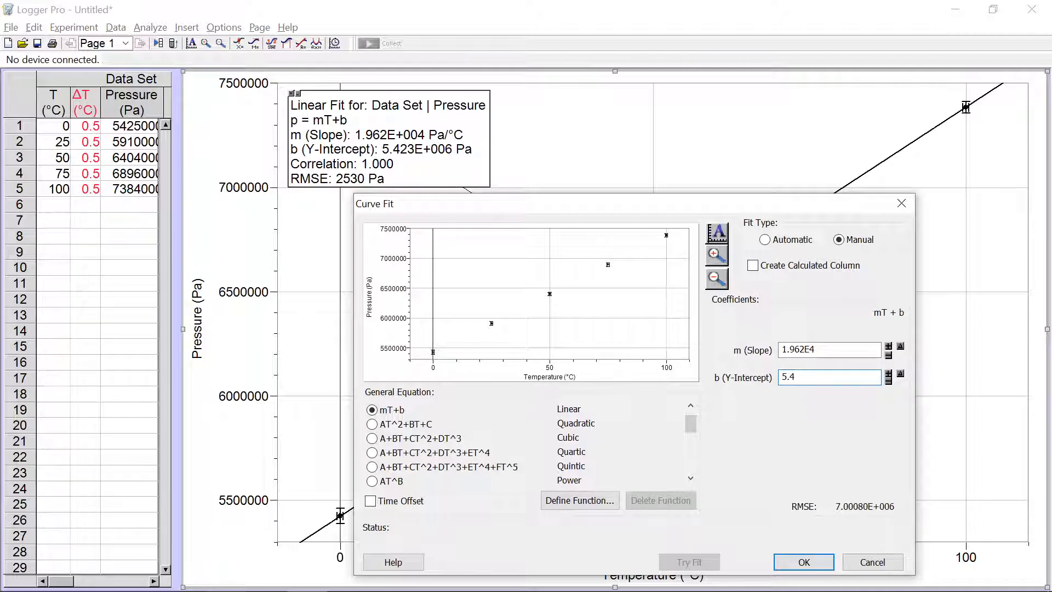
{"action": "type", "text": "423E6"}
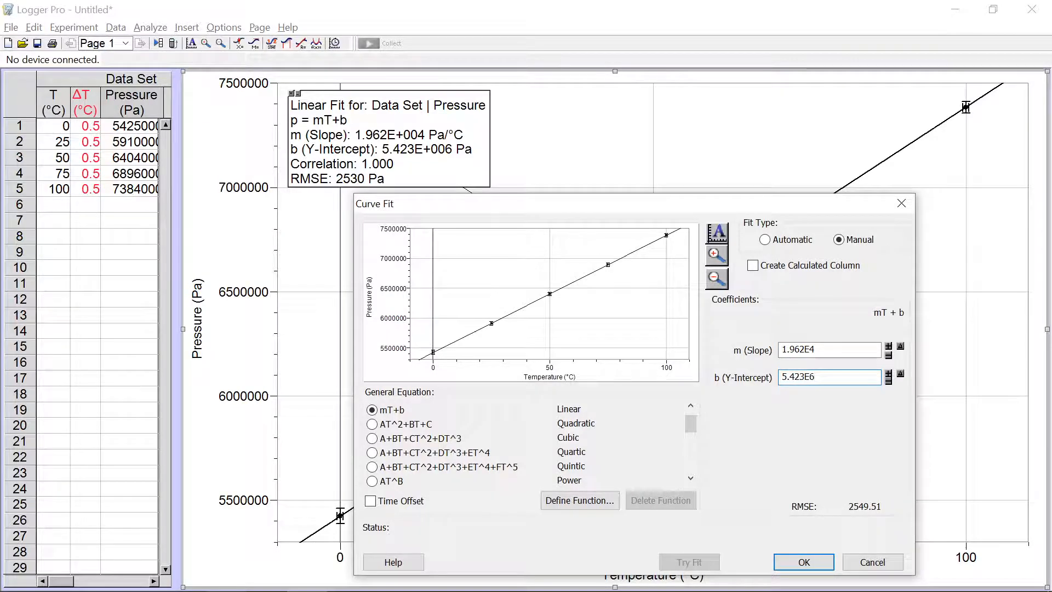
{"action": "left_click", "coordinate": [820, 563]}
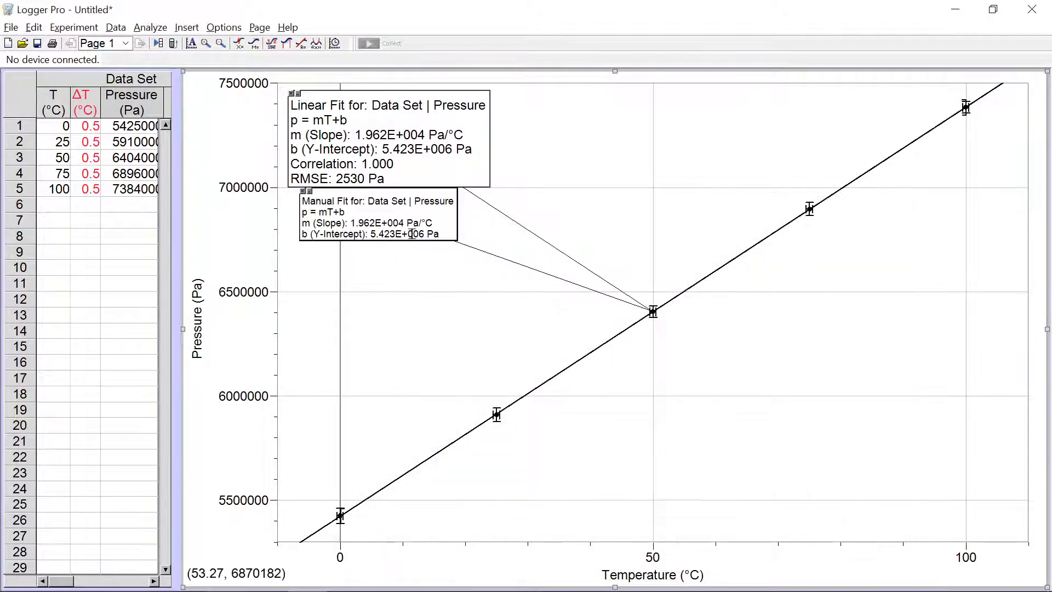
- Move the manual fit box just below the linear fit box and set its text to size 12 in red
{"action": "left_click_drag", "start_coordinate": [383, 209], "coordinate": [377, 235]}
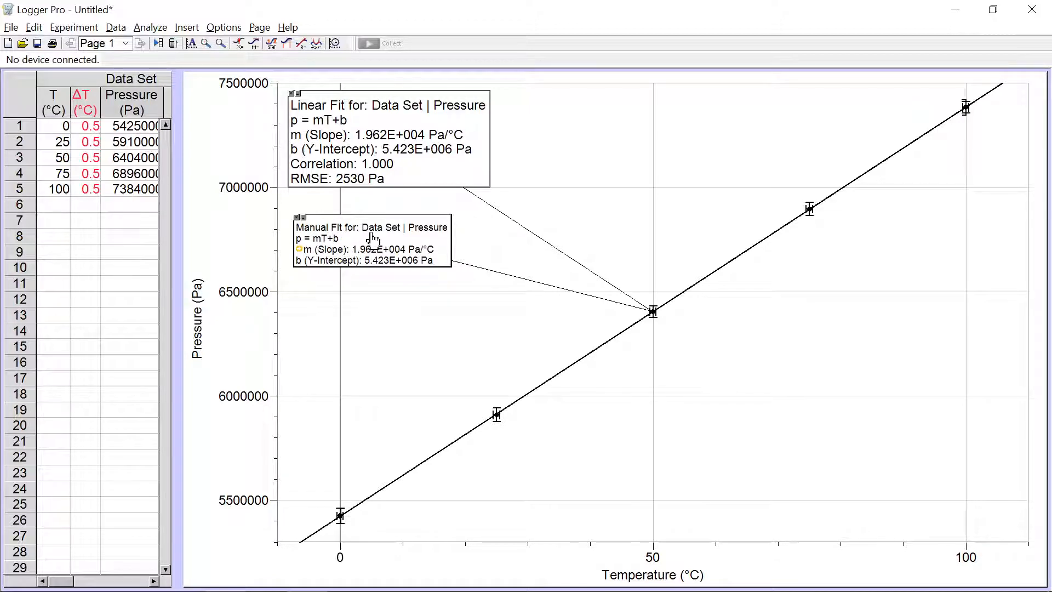
{"action": "double_click", "coordinate": [372, 239]}
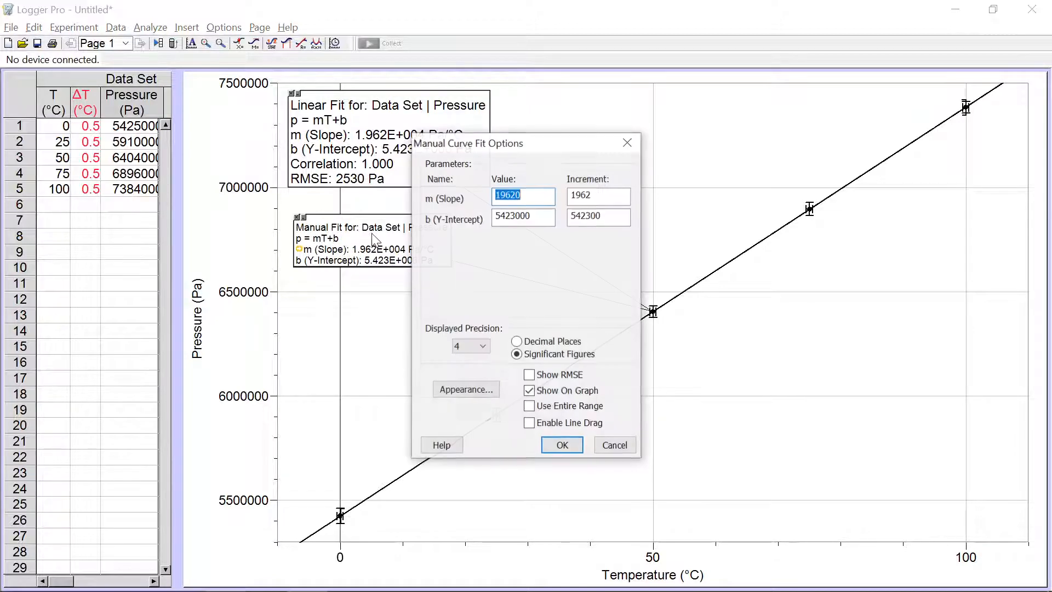
{"action": "left_click", "coordinate": [475, 392]}
{"action": "left_click", "coordinate": [641, 272]}
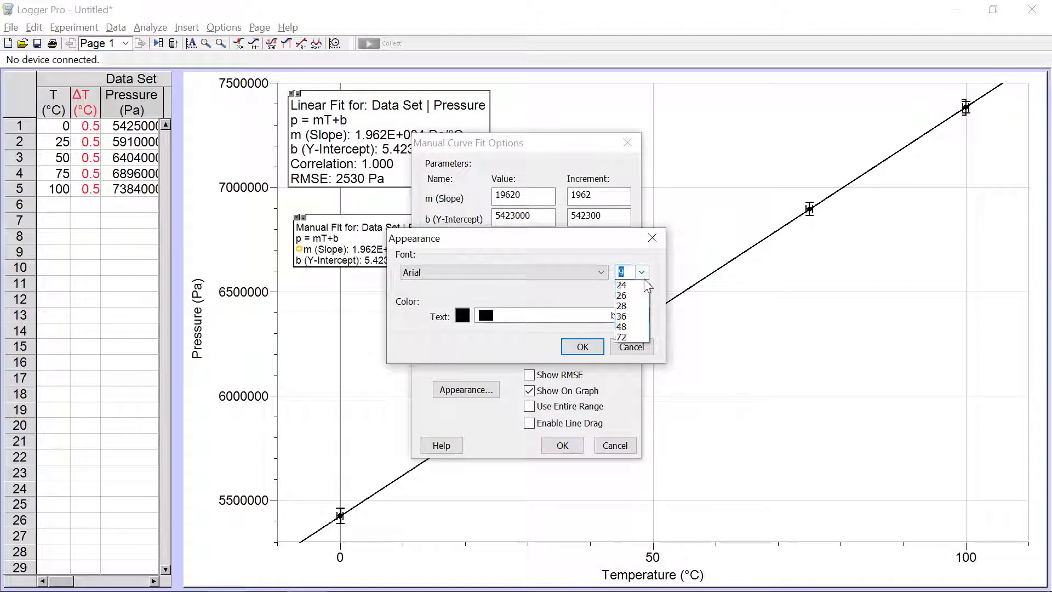
{"action": "left_click", "coordinate": [628, 311]}
{"action": "left_click", "coordinate": [643, 316]}
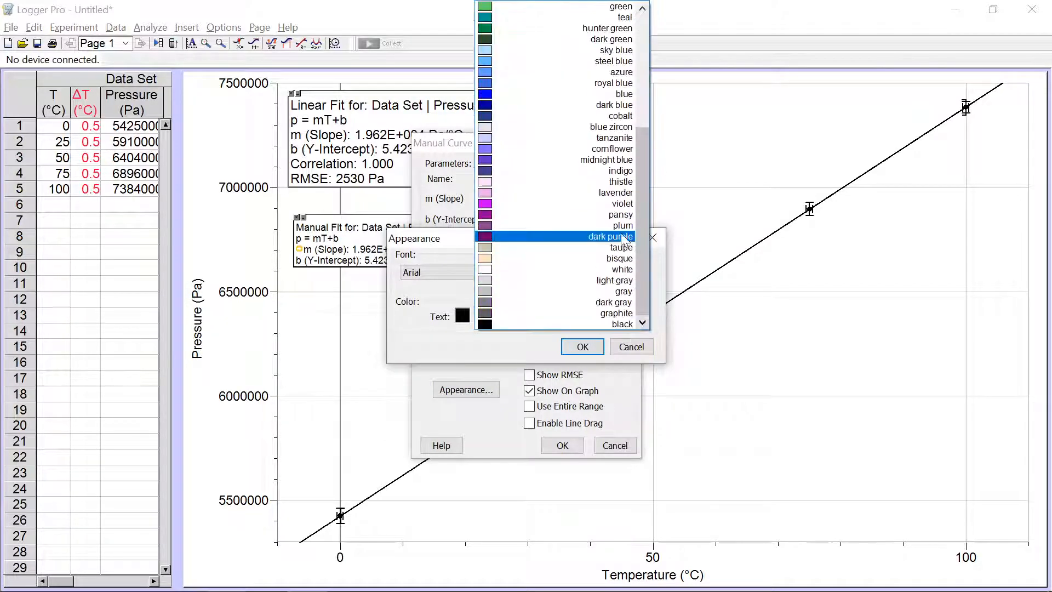
{"action": "scroll", "coordinate": [614, 226], "scroll_direction": "up", "scroll_amount": 5}
{"action": "scroll", "coordinate": [577, 182], "scroll_direction": "up", "scroll_amount": 3}
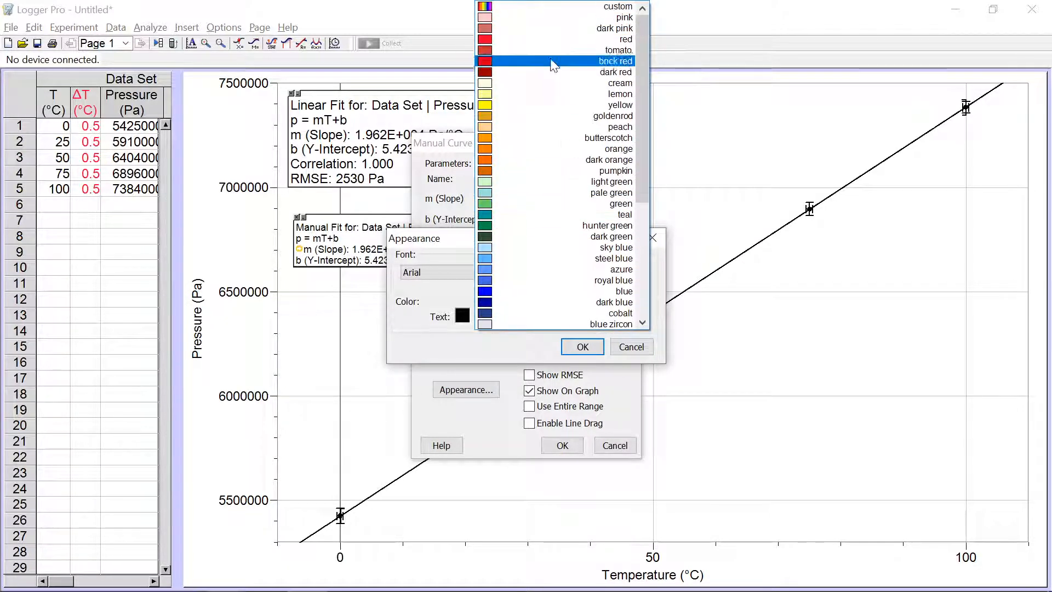
{"action": "left_click", "coordinate": [548, 33]}
{"action": "left_click", "coordinate": [642, 317]}
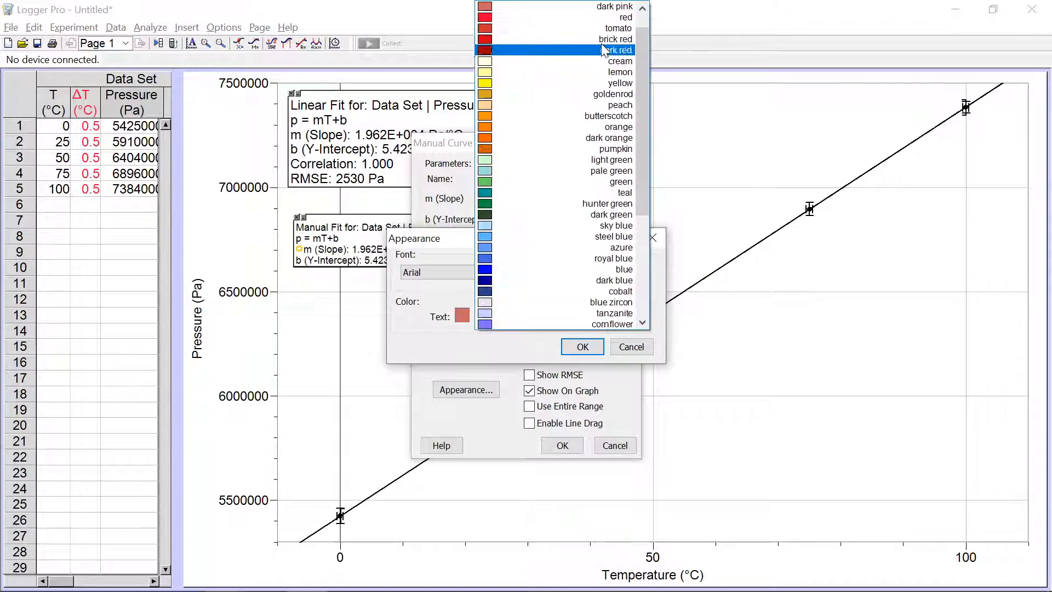
{"action": "left_click", "coordinate": [613, 22]}
{"action": "left_click", "coordinate": [583, 347]}
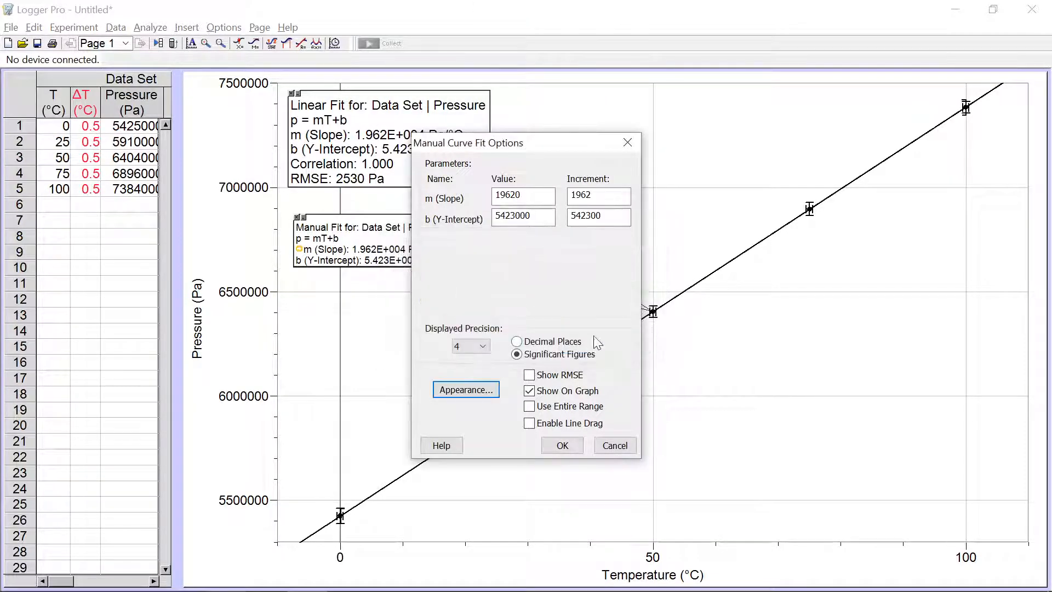
- Make the red manual fit use the entire range and enable line drag for it
{"action": "left_click", "coordinate": [555, 408]}
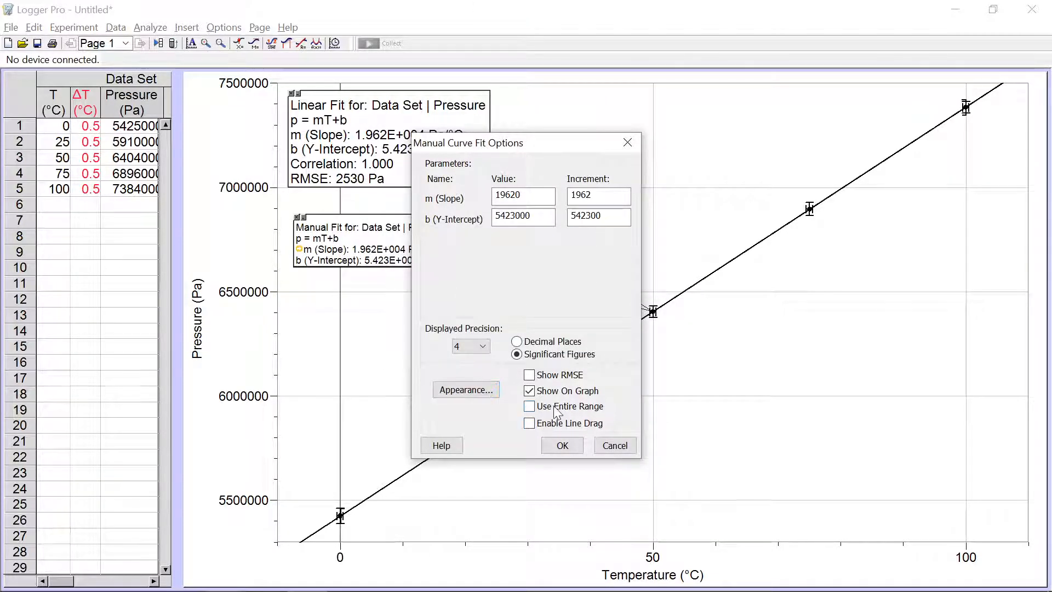
{"action": "left_click", "coordinate": [543, 426]}
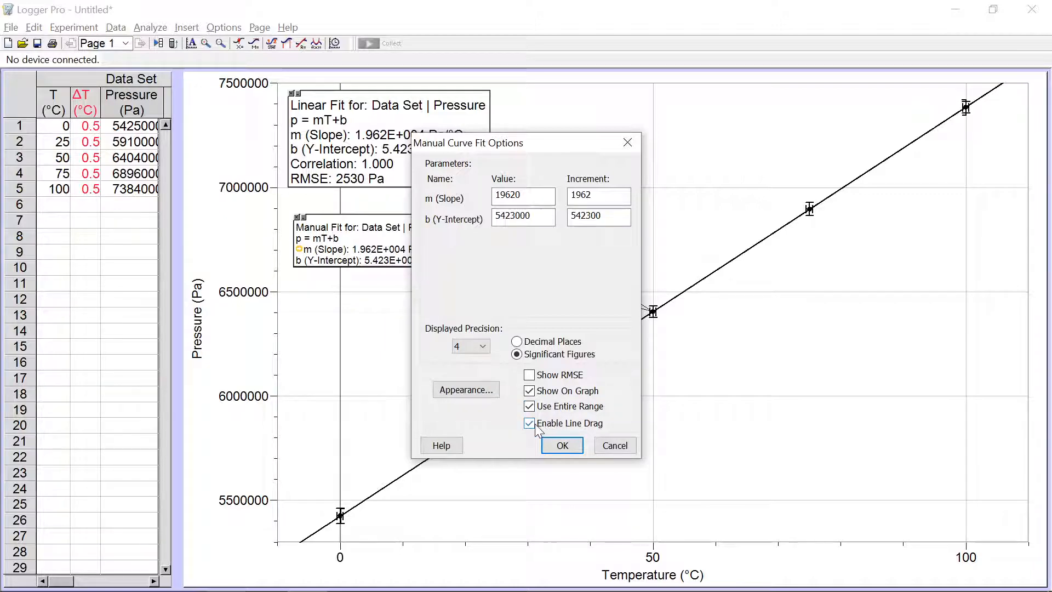
{"action": "left_click", "coordinate": [565, 445]}
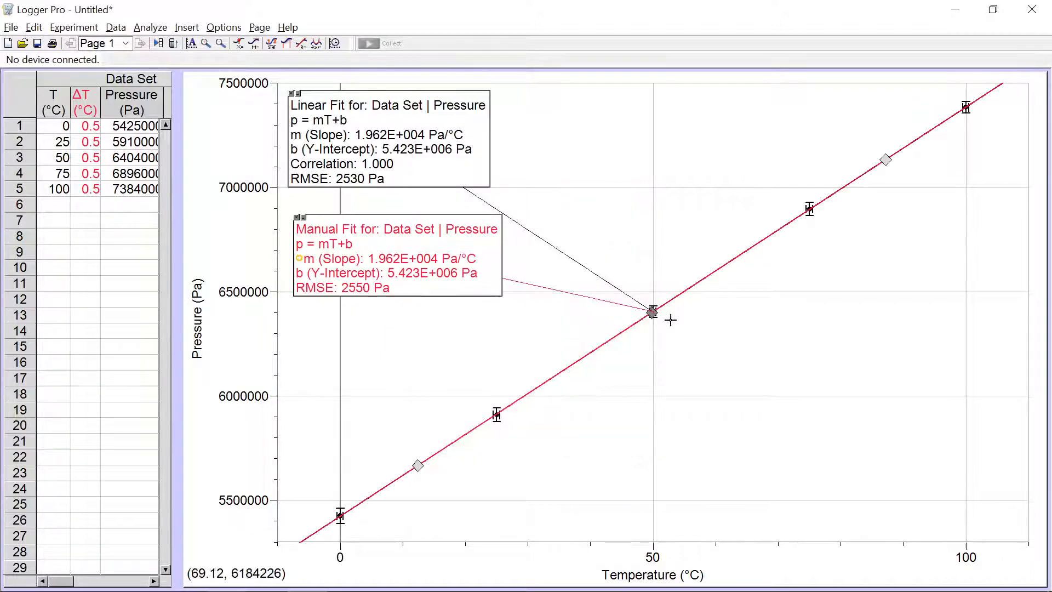
- Tilt the red manual line to the steepest fit through the end error bars, slope about 2.038E+004 Pa/°C and intercept about 5.380E+006 Pa
{"action": "left_click_drag", "start_coordinate": [652, 313], "coordinate": [602, 257]}
{"action": "left_click_drag", "start_coordinate": [619, 295], "coordinate": [652, 312]}
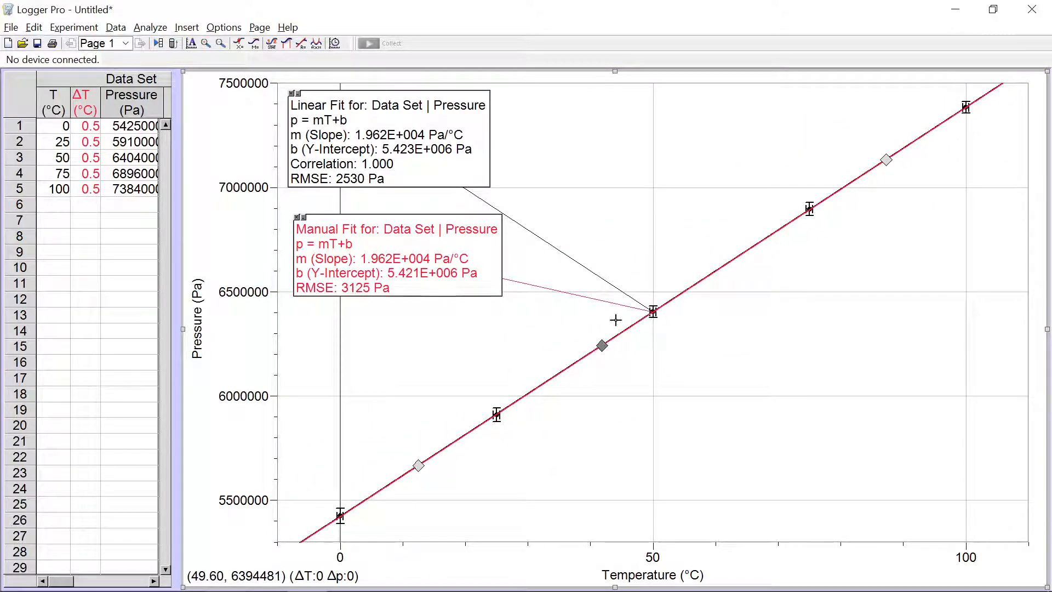
{"action": "left_click_drag", "start_coordinate": [418, 469], "coordinate": [417, 473]}
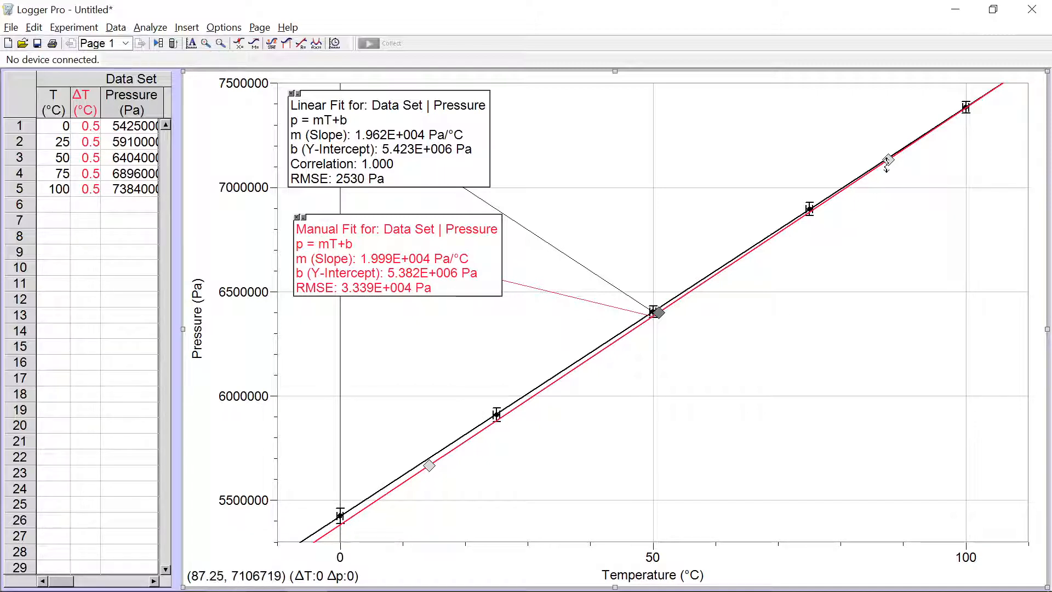
{"action": "left_click_drag", "start_coordinate": [887, 158], "coordinate": [890, 150]}
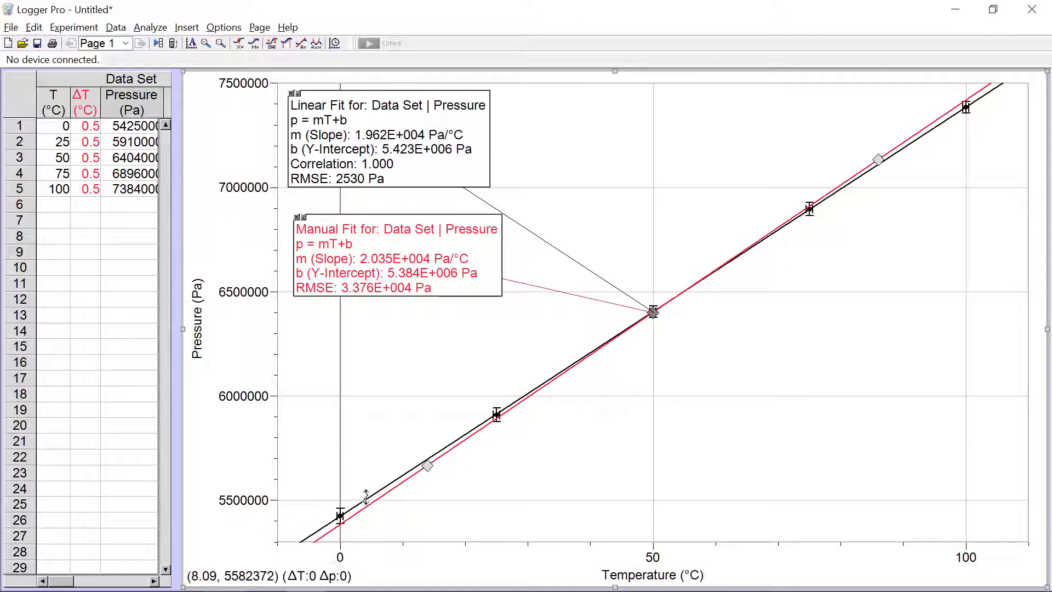
{"action": "left_click_drag", "start_coordinate": [430, 469], "coordinate": [426, 466]}
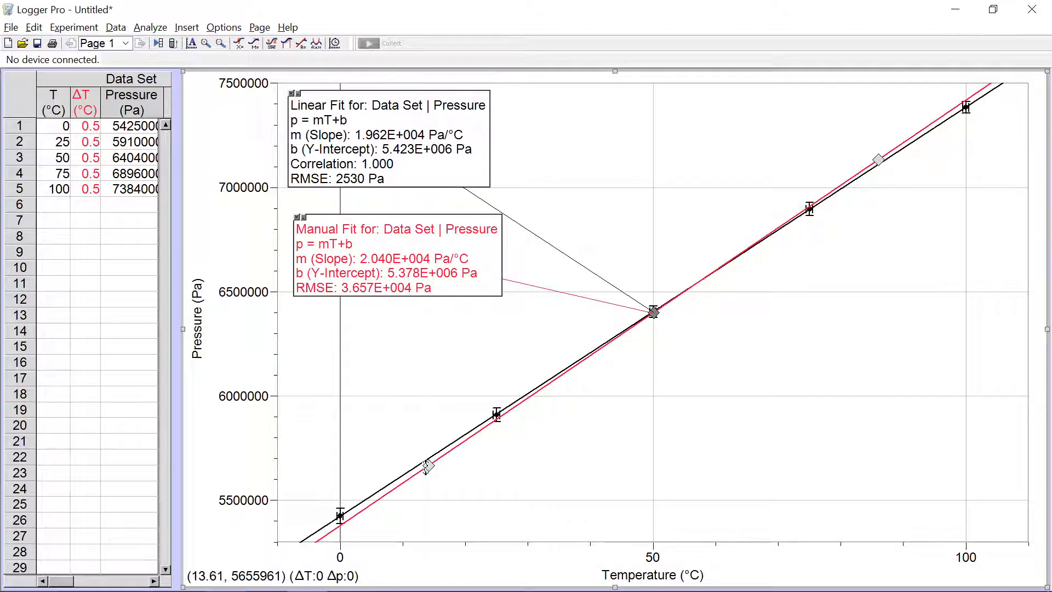
{"action": "left_click_drag", "start_coordinate": [426, 467], "coordinate": [425, 466]}
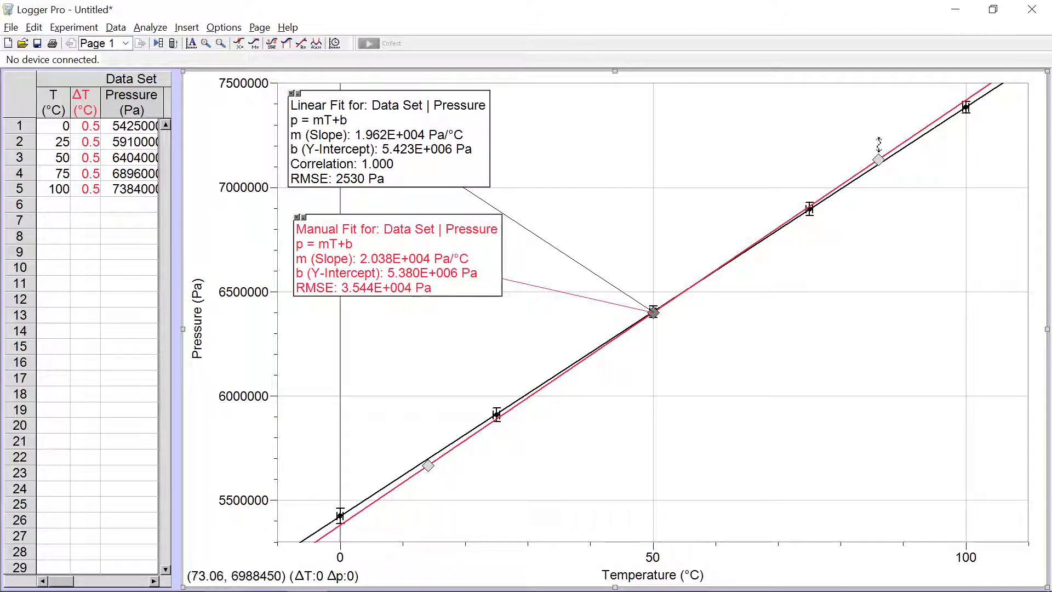
- Turn off line drag for the red manual fit
{"action": "double_click", "coordinate": [450, 250]}
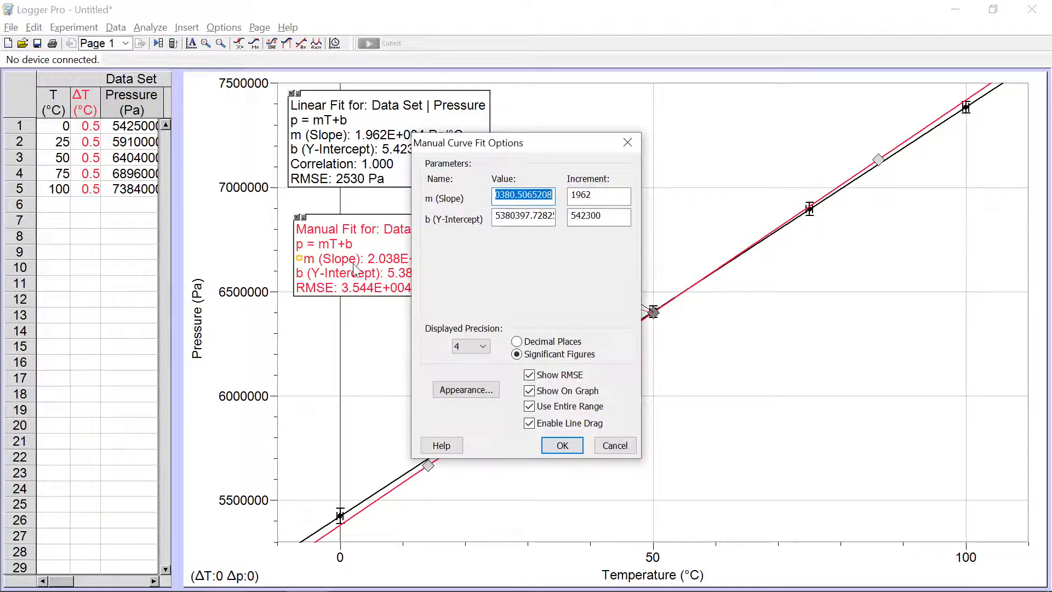
{"action": "left_click", "coordinate": [547, 424]}
{"action": "left_click", "coordinate": [563, 442]}
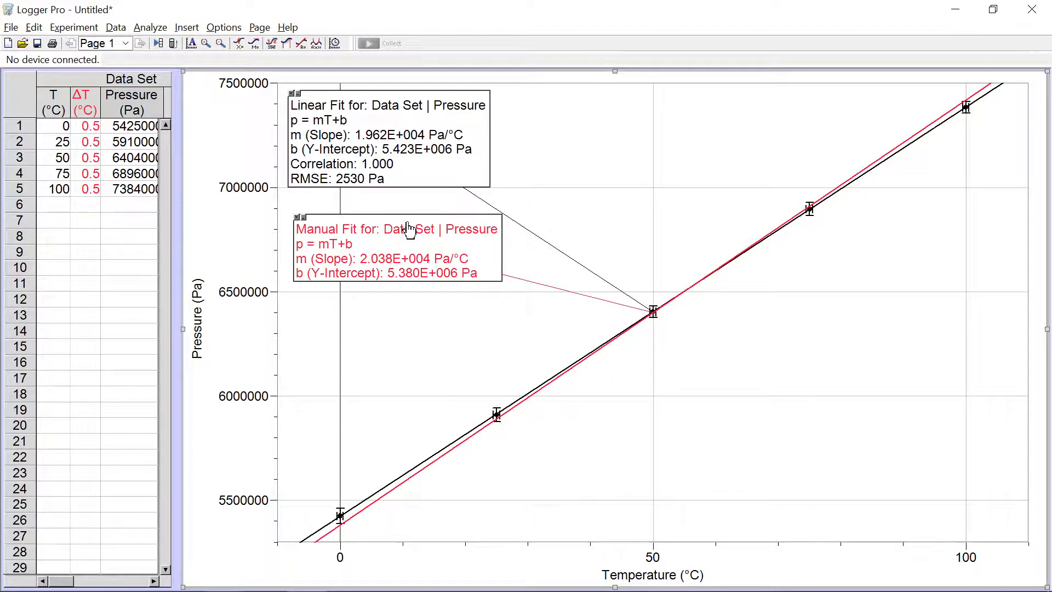
- Add a second manual mT+b curve fit with slope 1.962E4 and y-intercept 5.423E6
{"action": "left_click", "coordinate": [321, 47]}
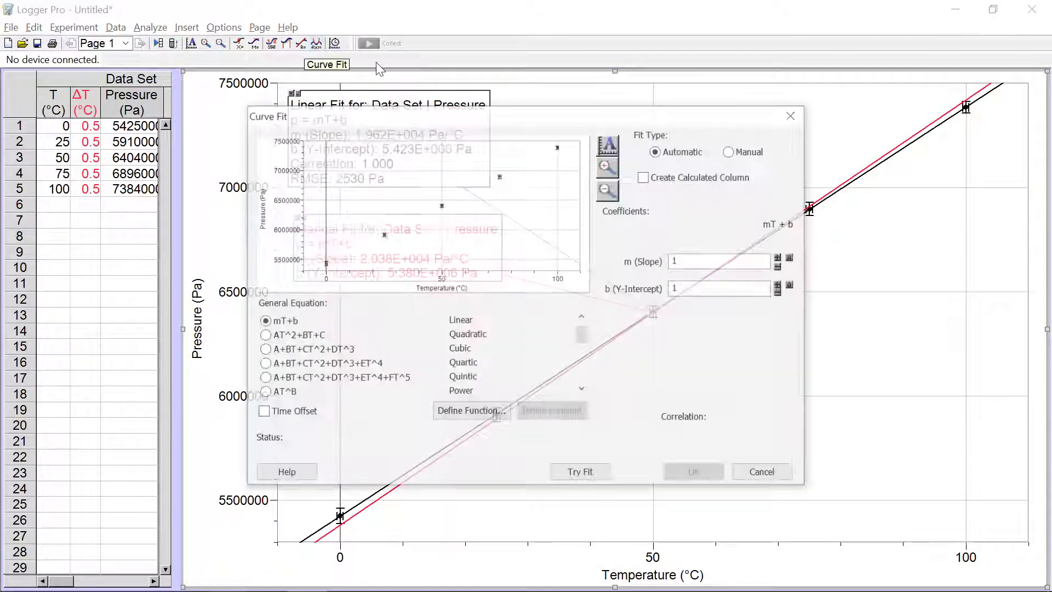
{"action": "left_click", "coordinate": [730, 151]}
{"action": "left_click_drag", "start_coordinate": [666, 117], "coordinate": [754, 213]}
{"action": "left_click", "coordinate": [767, 357]}
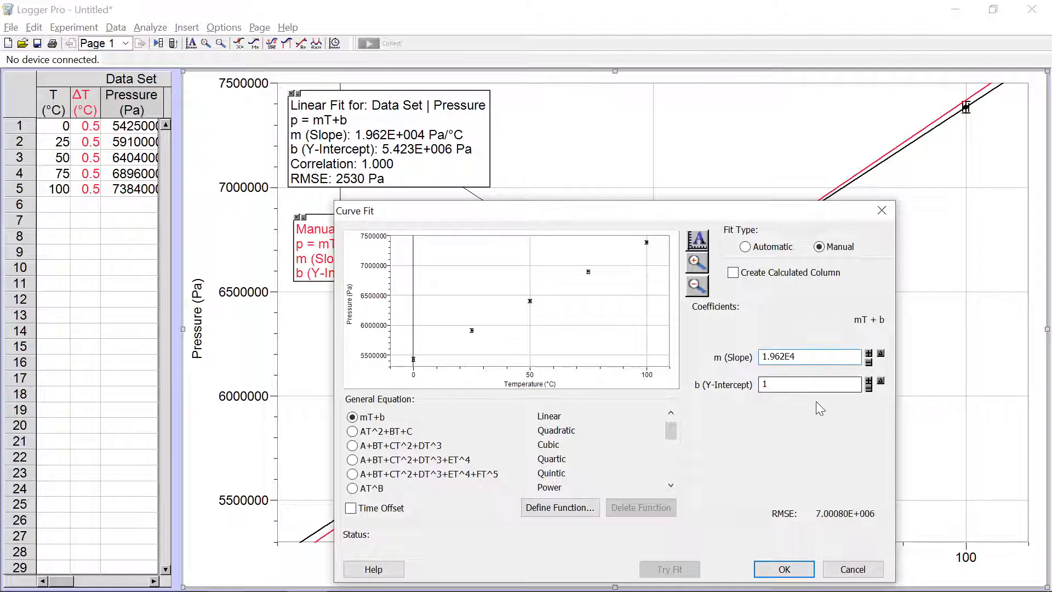
{"action": "key", "text": "Tab"}
{"action": "type", "text": "5."}
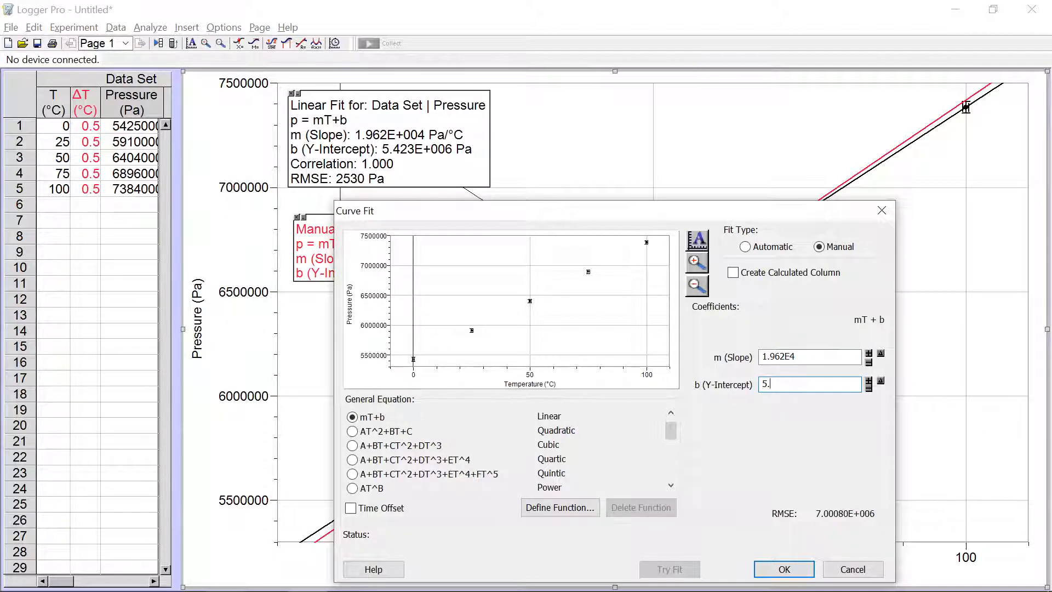
{"action": "type", "text": "423E6"}
{"action": "left_click", "coordinate": [804, 571]}
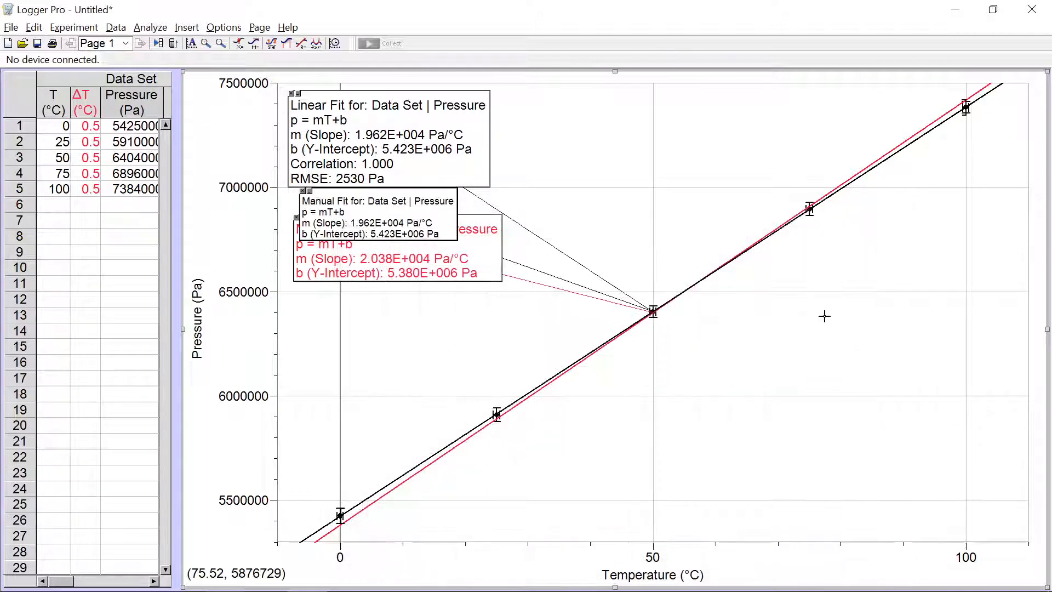
- Move the second manual fit's box beside the linear fit box and set its text to size 12 in hunter green
{"action": "mouse_move", "coordinate": [404, 224]}
{"action": "left_mouse_down"}
{"action": "mouse_move", "coordinate": [635, 201]}
{"action": "mouse_move", "coordinate": [581, 211]}
{"action": "mouse_move", "coordinate": [606, 128]}
{"action": "left_mouse_up"}
{"action": "double_click", "coordinate": [607, 128]}
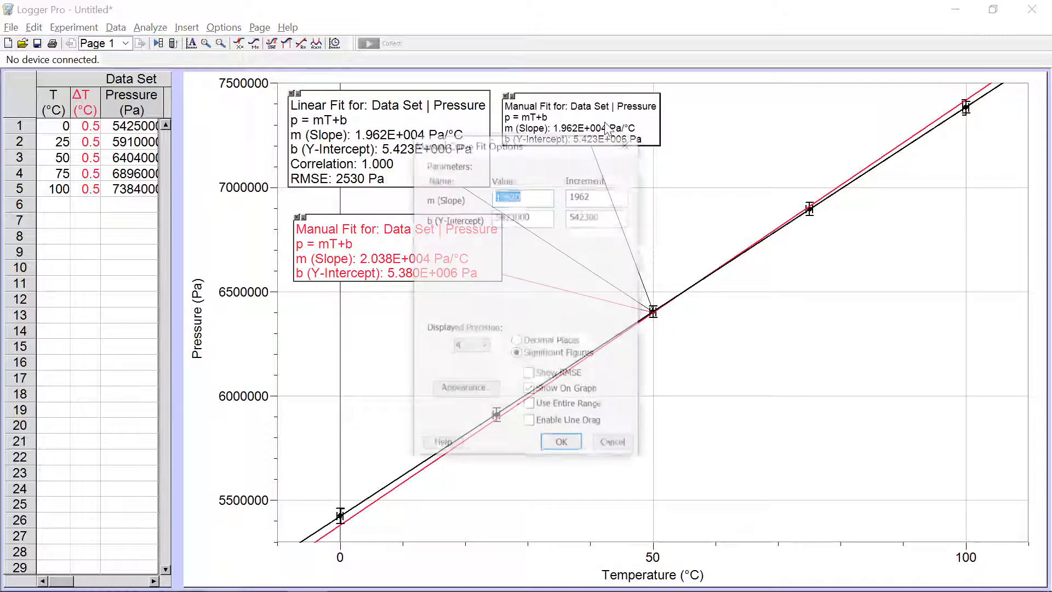
{"action": "left_click", "coordinate": [465, 390]}
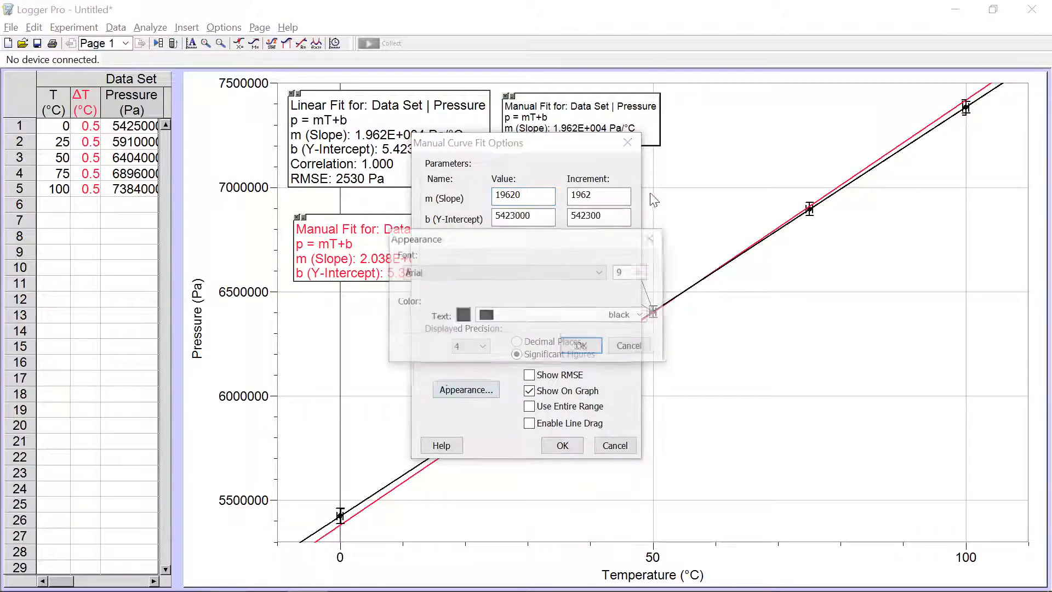
{"action": "left_click", "coordinate": [642, 273]}
{"action": "left_click", "coordinate": [634, 329]}
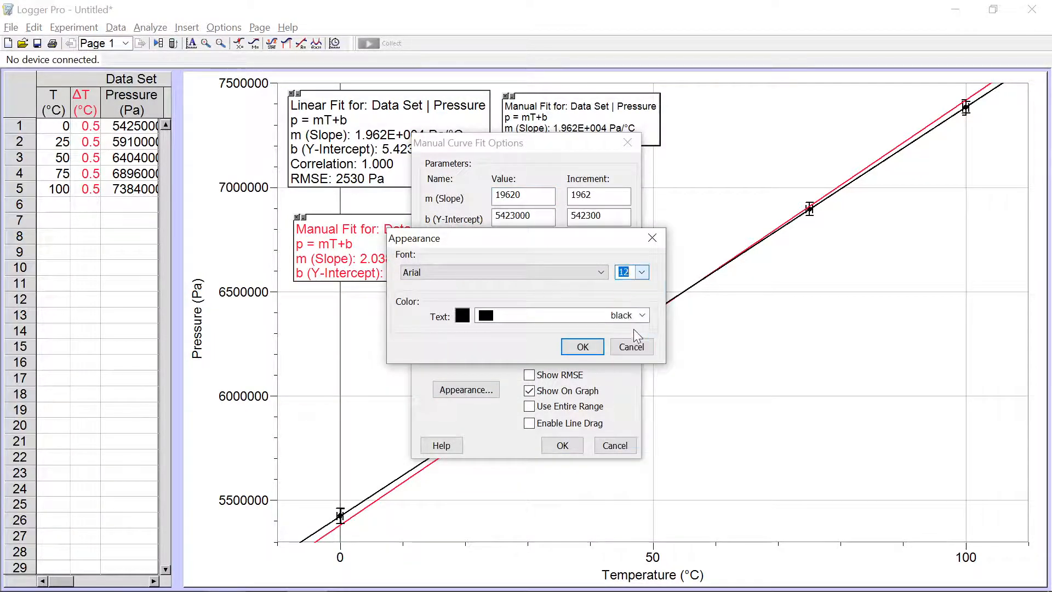
{"action": "left_click", "coordinate": [633, 321]}
{"action": "left_click", "coordinate": [609, 28]}
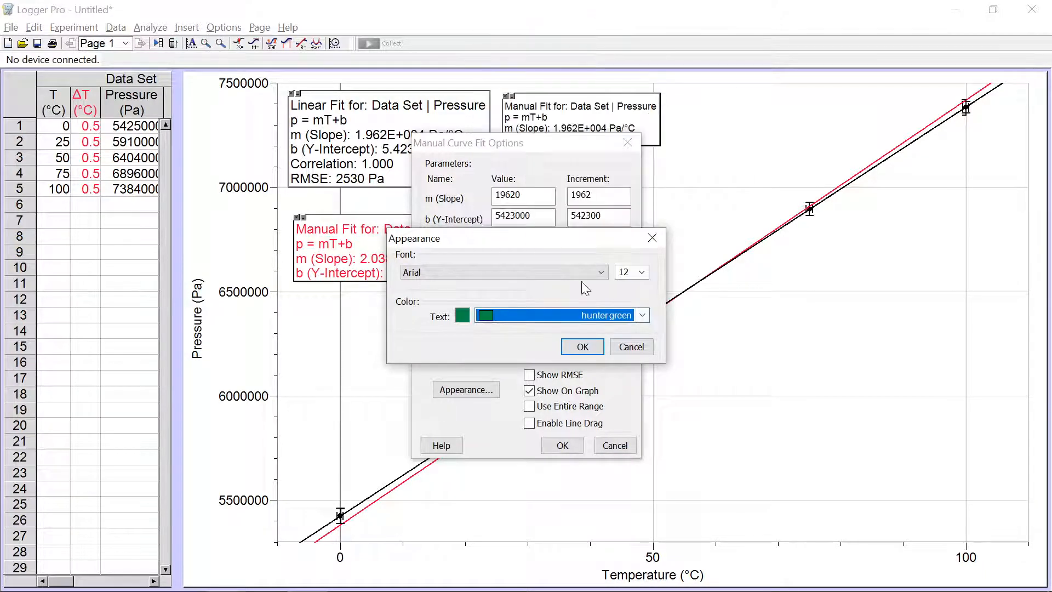
{"action": "left_click", "coordinate": [582, 347]}
- Enable entire range and line drag for the green fit and tilt its line to the shallowest slope, about 1.885E+004 Pa/°C with intercept about 5.464E+006 Pa
{"action": "left_click", "coordinate": [553, 413]}
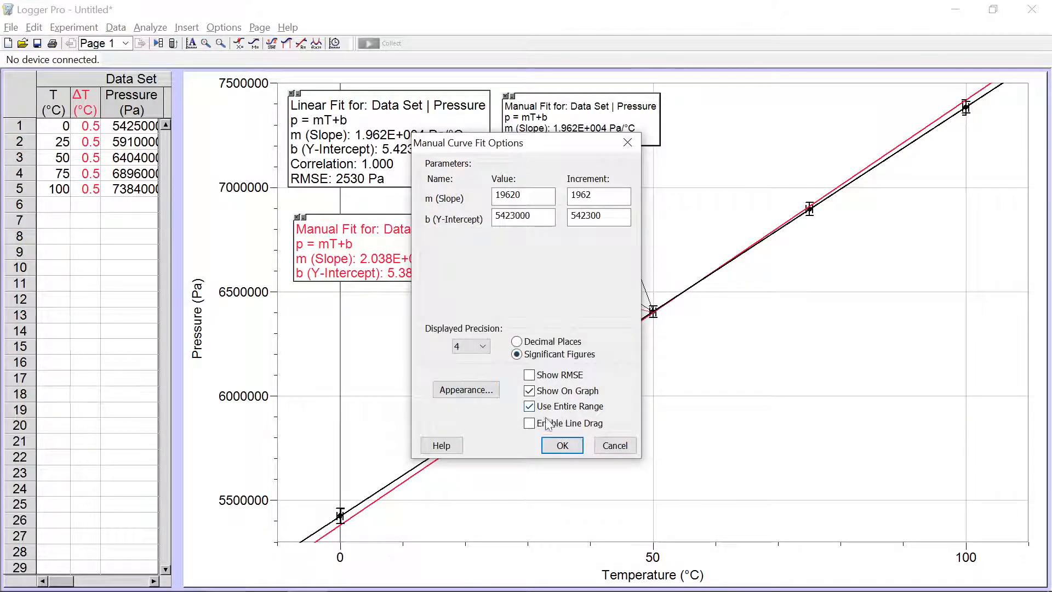
{"action": "left_click", "coordinate": [558, 447]}
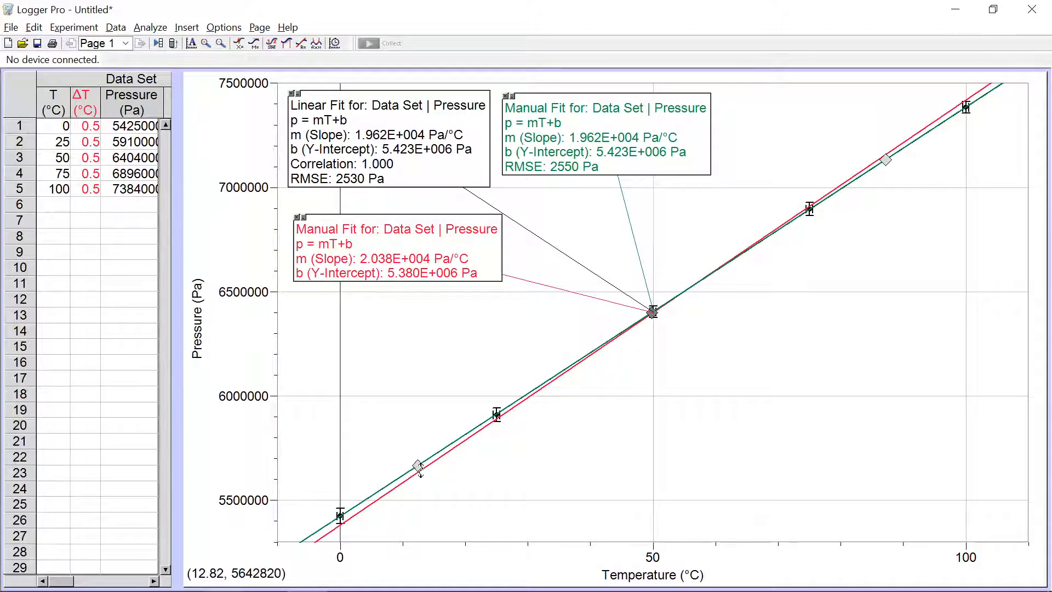
{"action": "left_click_drag", "start_coordinate": [420, 470], "coordinate": [405, 466]}
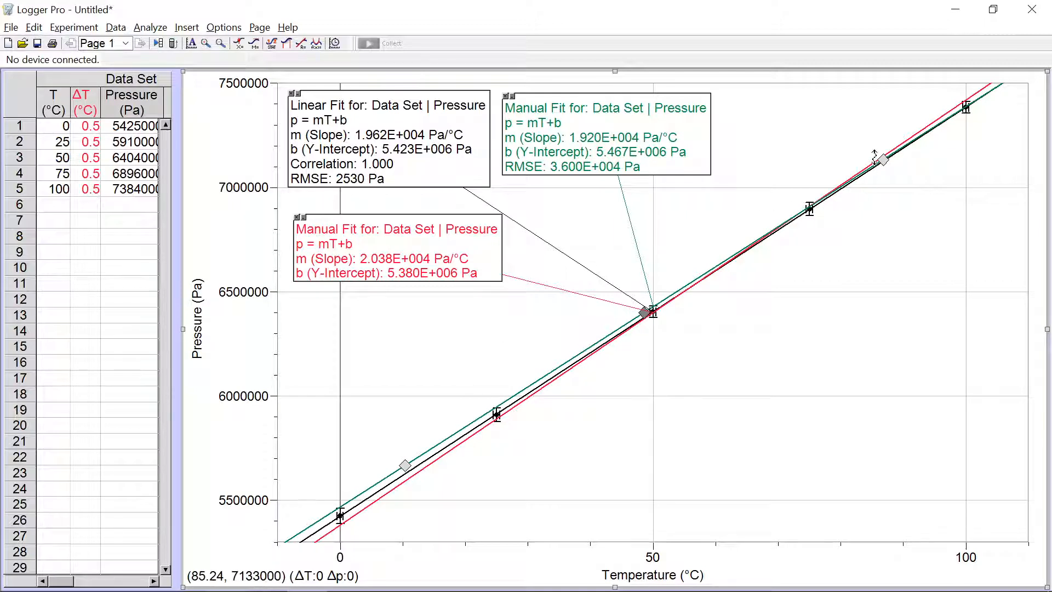
{"action": "left_click_drag", "start_coordinate": [882, 159], "coordinate": [896, 159]}
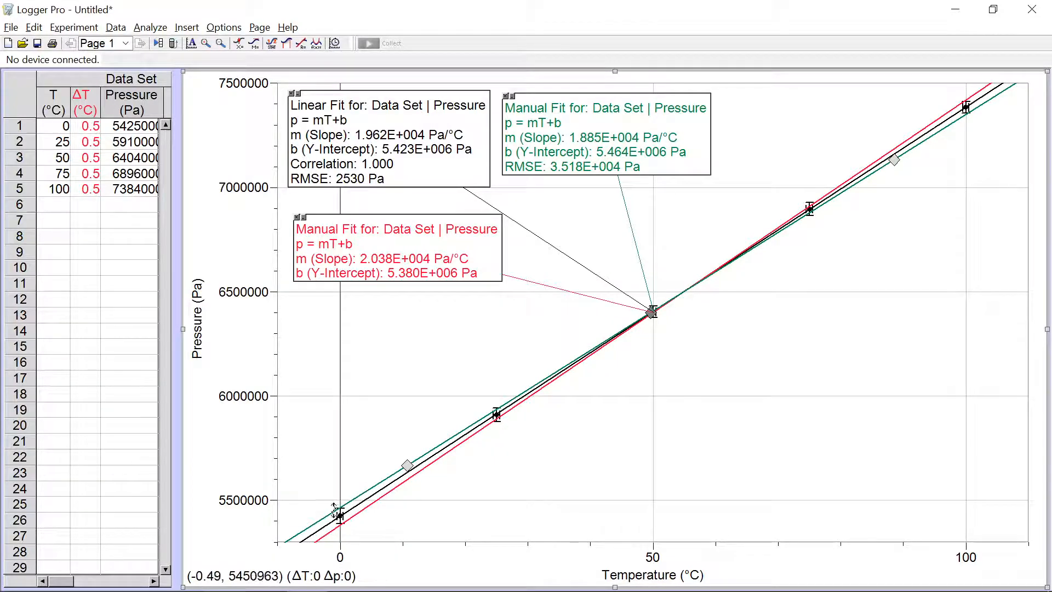
- Nudge the green fit line to a y-intercept of about 5.465E+006 Pa, then turn off its RMSE display and line drag
{"action": "left_click_drag", "start_coordinate": [414, 461], "coordinate": [376, 484]}
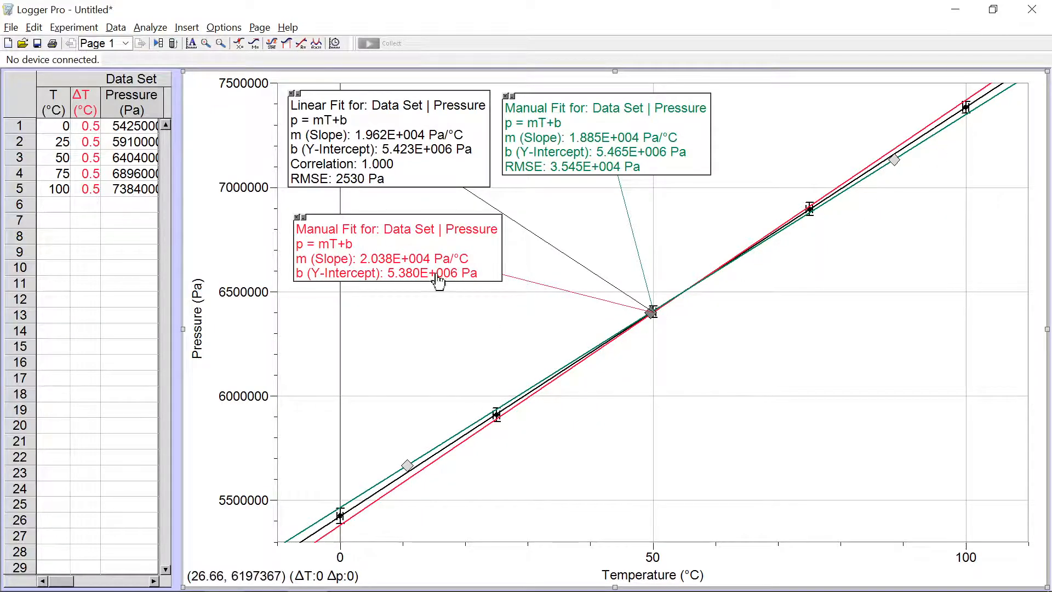
{"action": "double_click", "coordinate": [638, 133]}
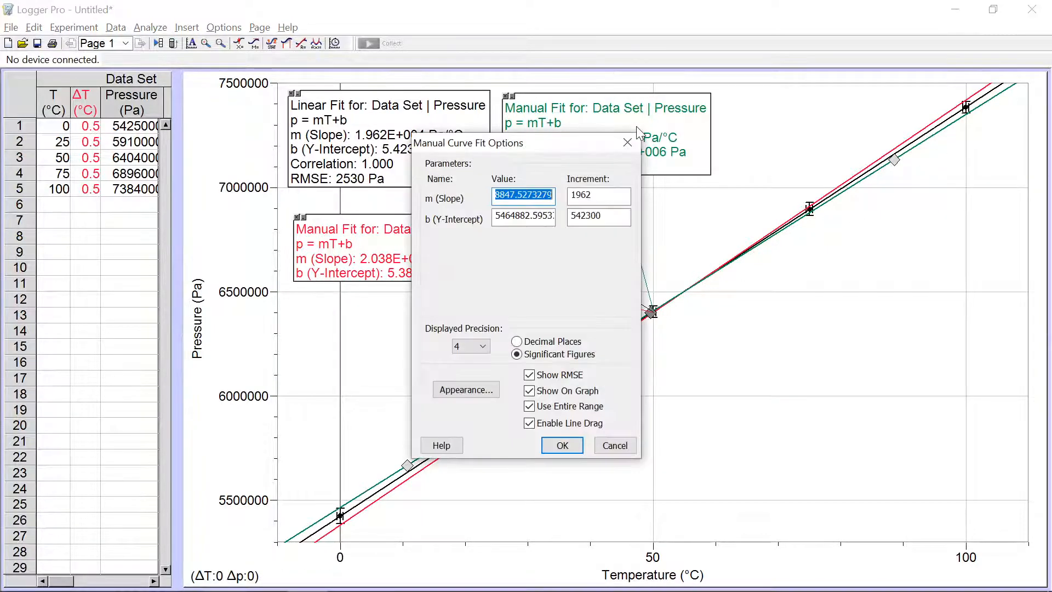
{"action": "left_click", "coordinate": [548, 423]}
{"action": "left_click", "coordinate": [554, 442]}
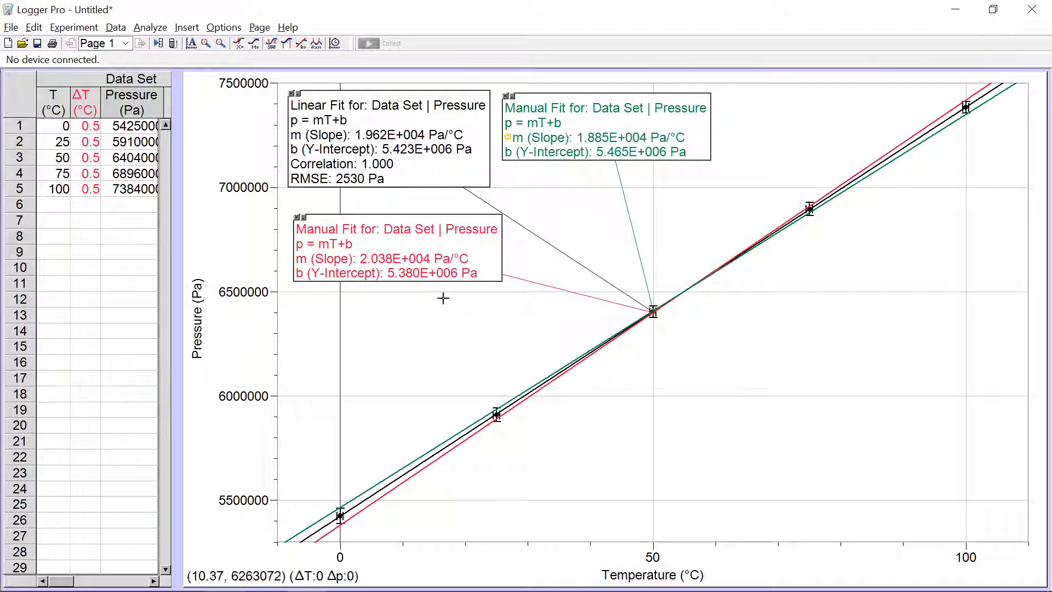
- Stack the red manual fit box and the green manual fit box directly beneath the linear fit box
{"action": "left_click_drag", "start_coordinate": [577, 127], "coordinate": [387, 308]}
{"action": "left_click_drag", "start_coordinate": [383, 252], "coordinate": [377, 228]}
{"action": "left_click_drag", "start_coordinate": [376, 314], "coordinate": [372, 290]}
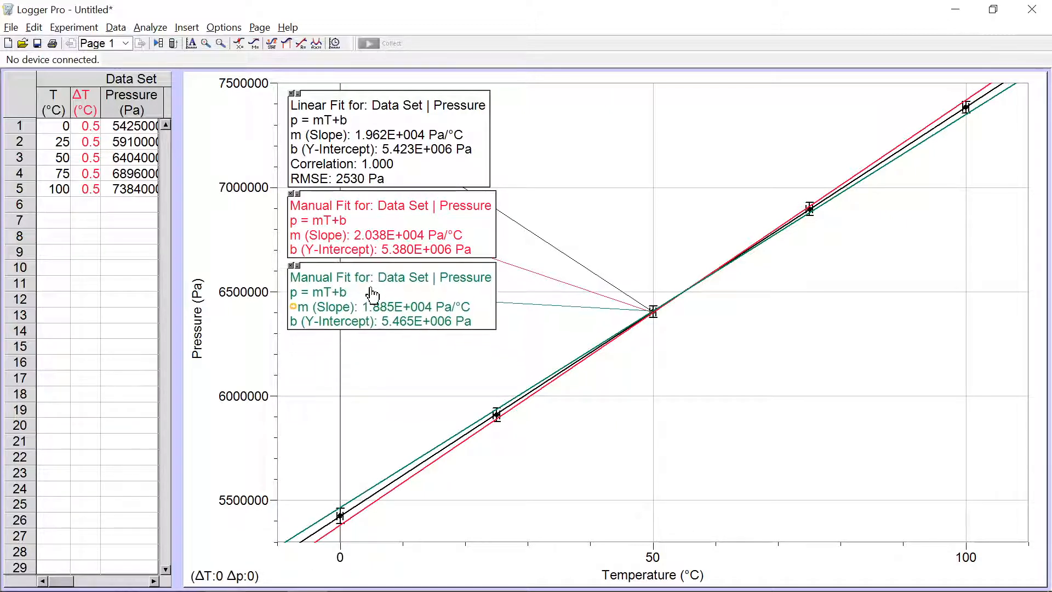
- Save the file as ideal gas experiment.cmbl in the Week 4 folder, replacing the existing file
{"action": "left_click", "coordinate": [38, 44]}
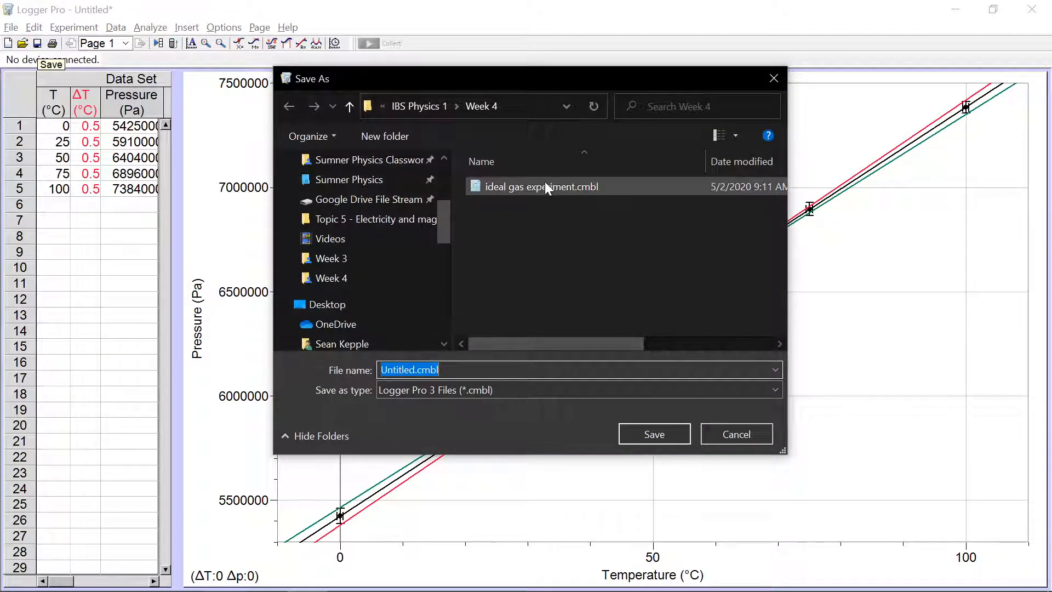
{"action": "left_click", "coordinate": [545, 185]}
{"action": "left_click", "coordinate": [658, 433]}
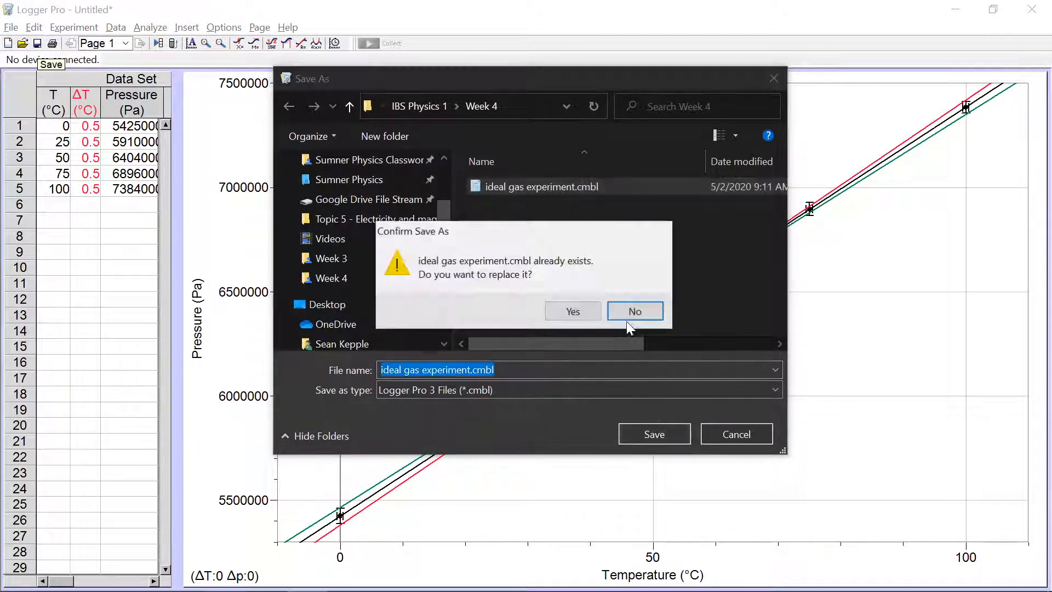
{"action": "left_click", "coordinate": [571, 312]}
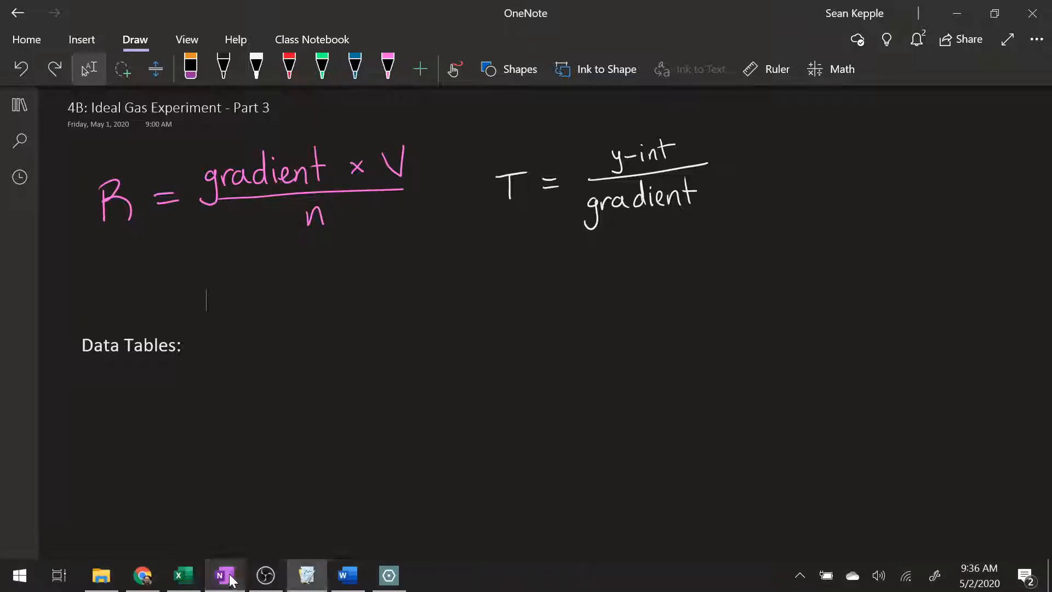
- Switch to OneNote and examine the pressure-temperature sketch with the absolute zero intercept on the "4B: Ideal Gas Experiment - Part 1" page
{"action": "left_click", "coordinate": [20, 104]}
{"action": "left_click", "coordinate": [215, 347]}
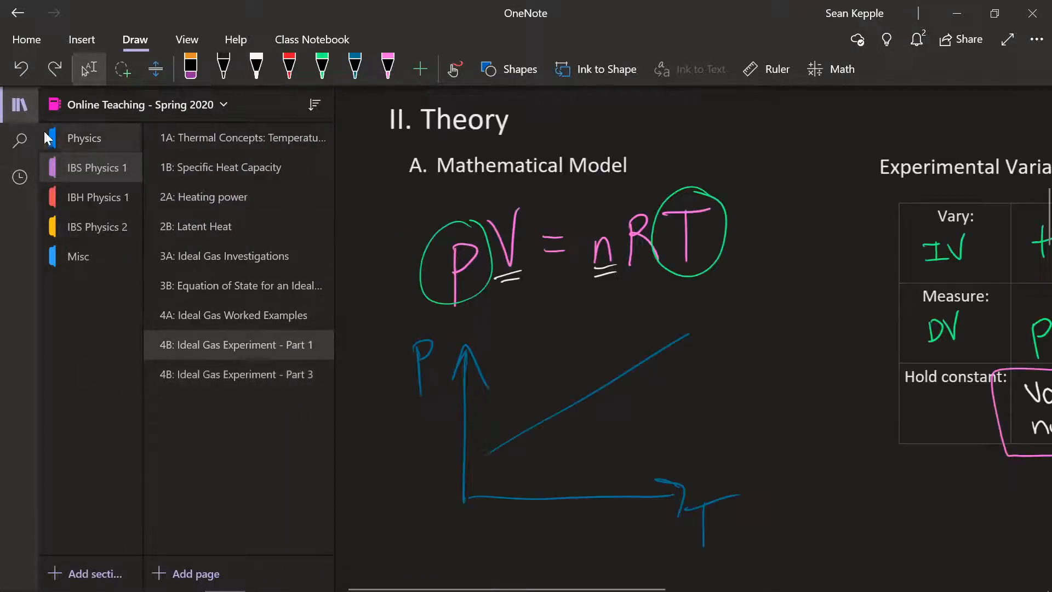
{"action": "left_click", "coordinate": [20, 104]}
{"action": "scroll", "coordinate": [526, 340], "scroll_direction": "down", "scroll_amount": 20}
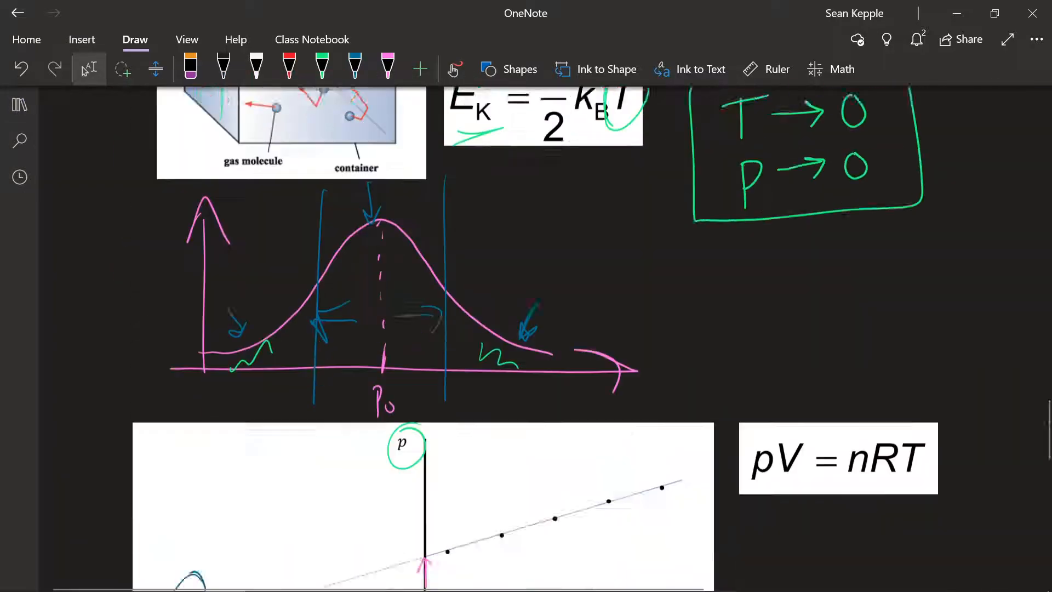
{"action": "scroll", "coordinate": [526, 340], "scroll_direction": "up", "scroll_amount": 7}
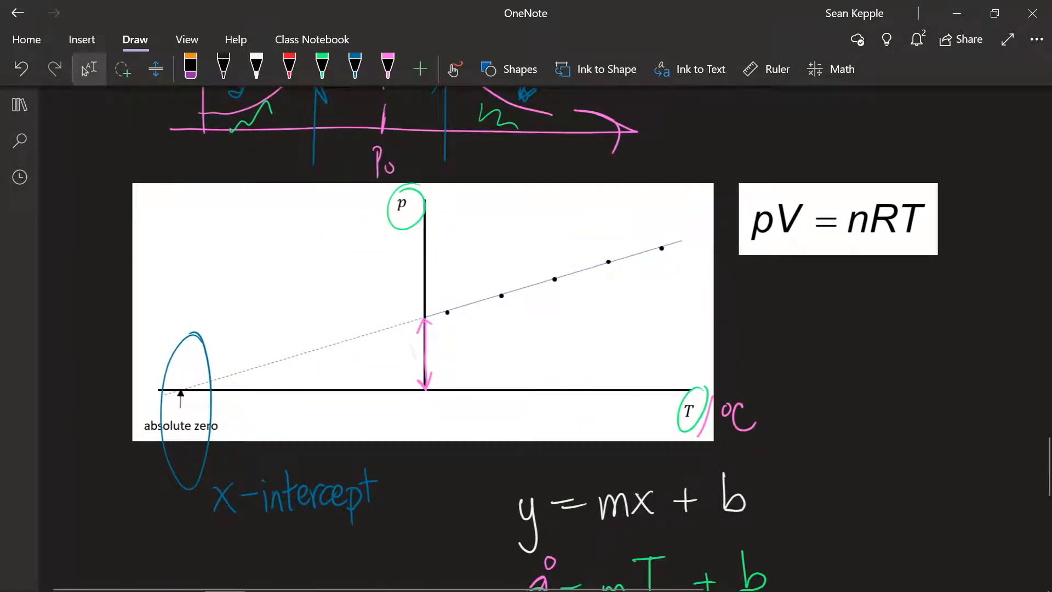
- Switch back to Logger Pro and set the pressure axis minimum to 0
{"action": "left_click", "coordinate": [265, 578]}
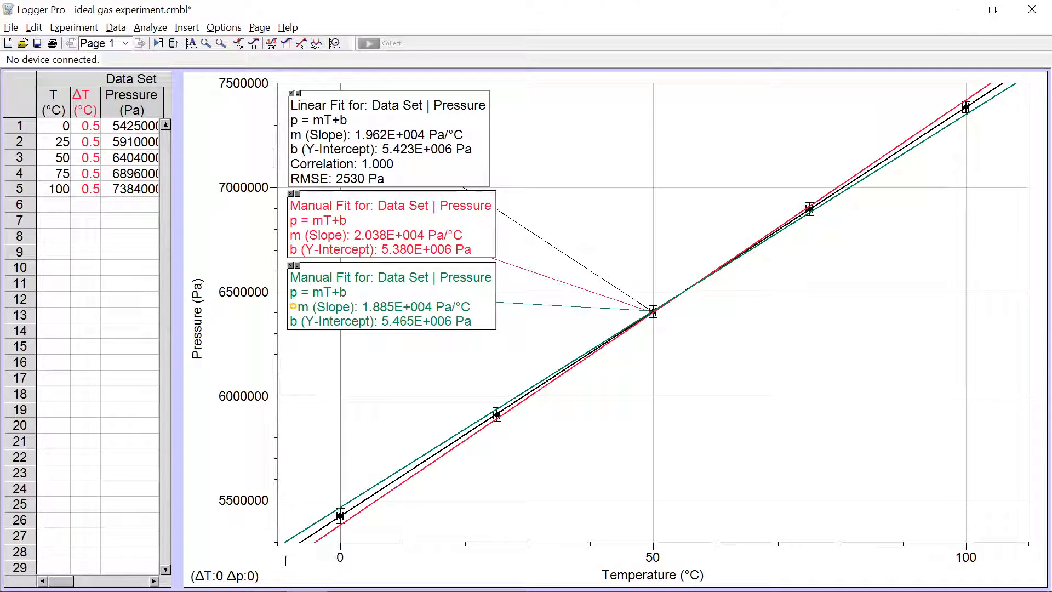
{"action": "left_click", "coordinate": [238, 523]}
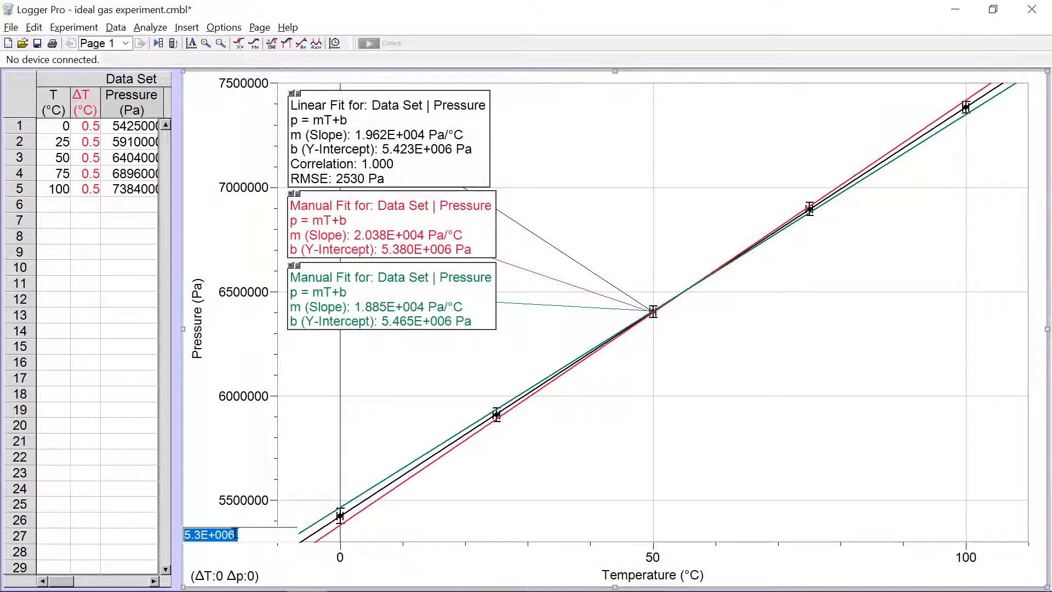
{"action": "type", "text": "0"}
{"action": "key", "text": "Return"}
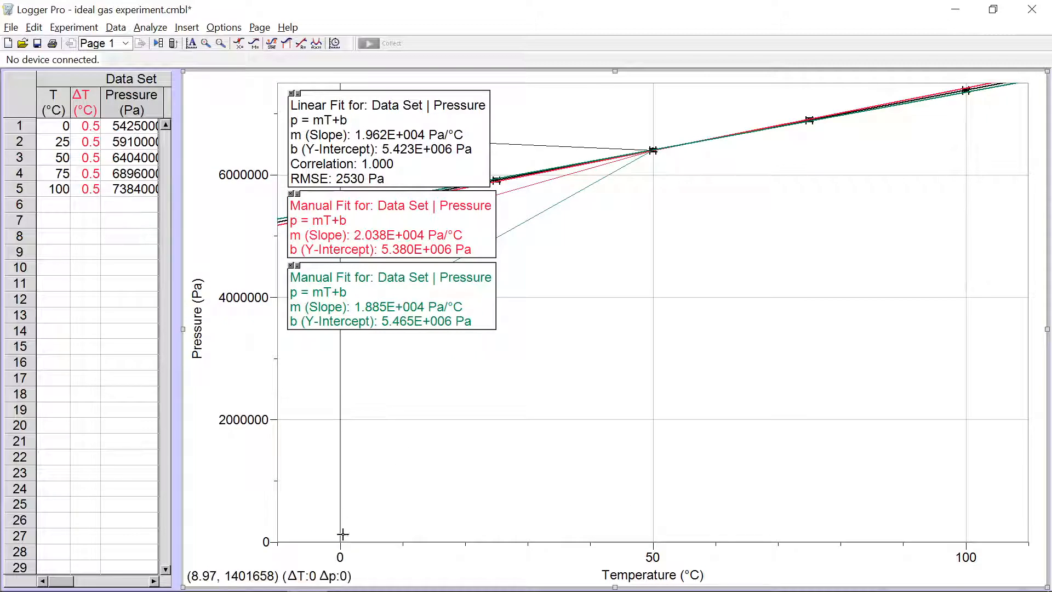
- Set the temperature axis minimum to -300 and save the file
{"action": "left_click", "coordinate": [337, 558]}
{"action": "type", "text": "-"}
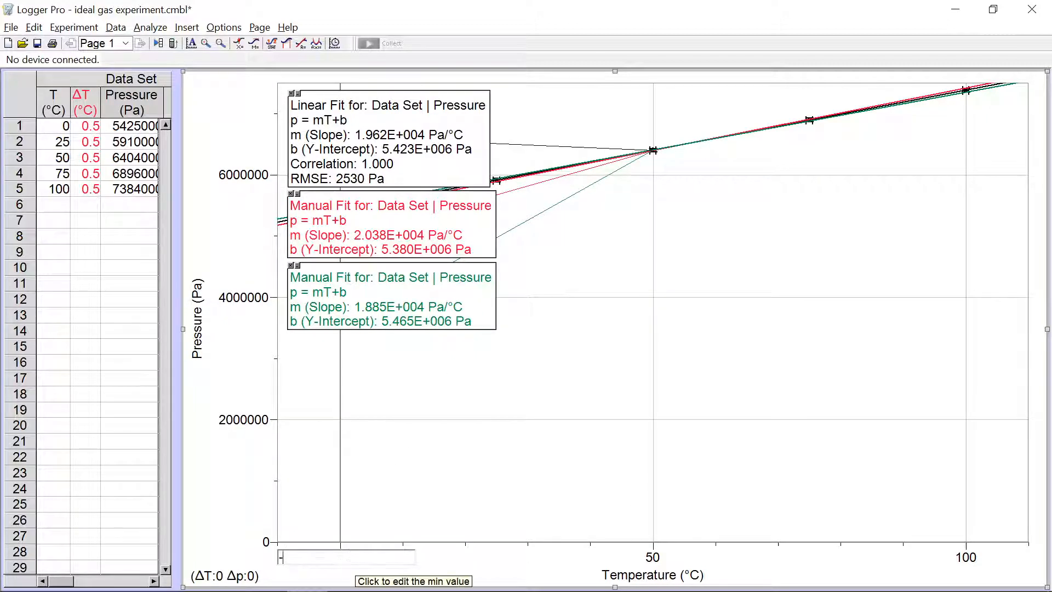
{"action": "type", "text": "300"}
{"action": "key", "text": "Return"}
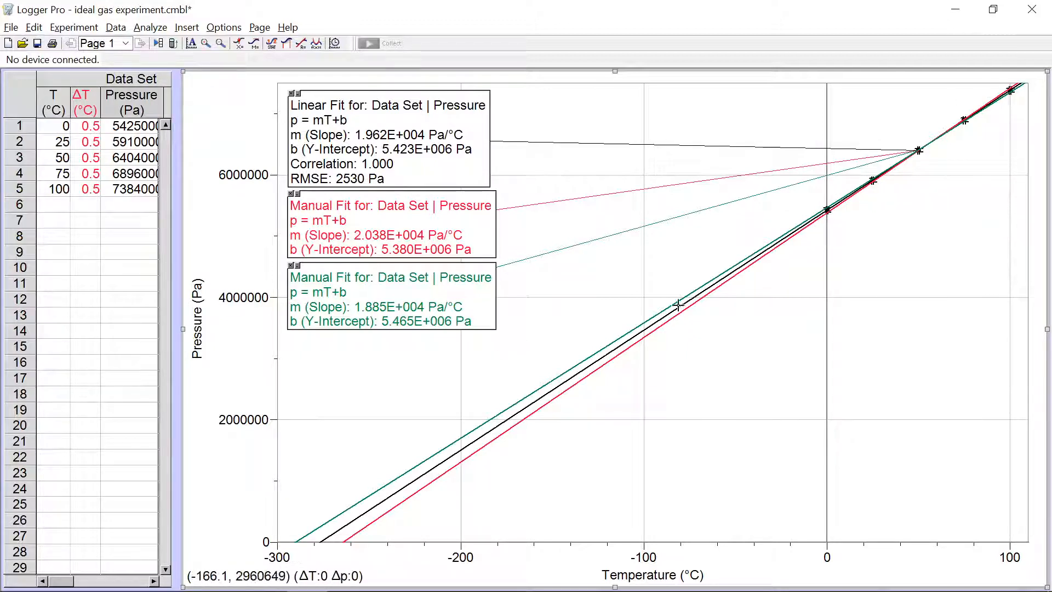
{"action": "left_click", "coordinate": [37, 44]}
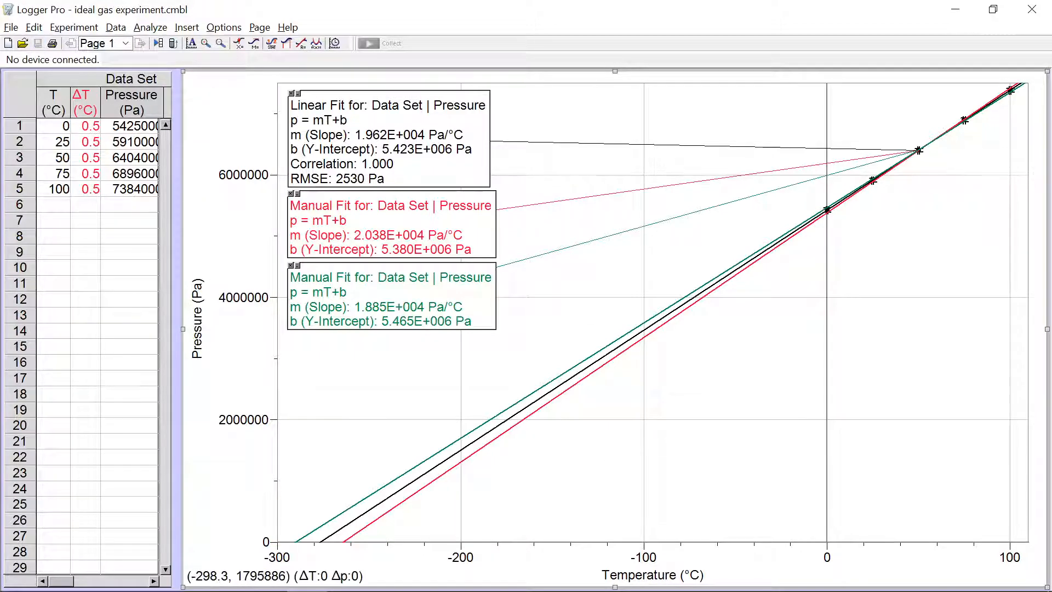
- Switch to OneNote, open the "4B: Ideal Gas Experiment - Part 3" page and go to its Data Tables section
{"action": "left_click", "coordinate": [224, 584]}
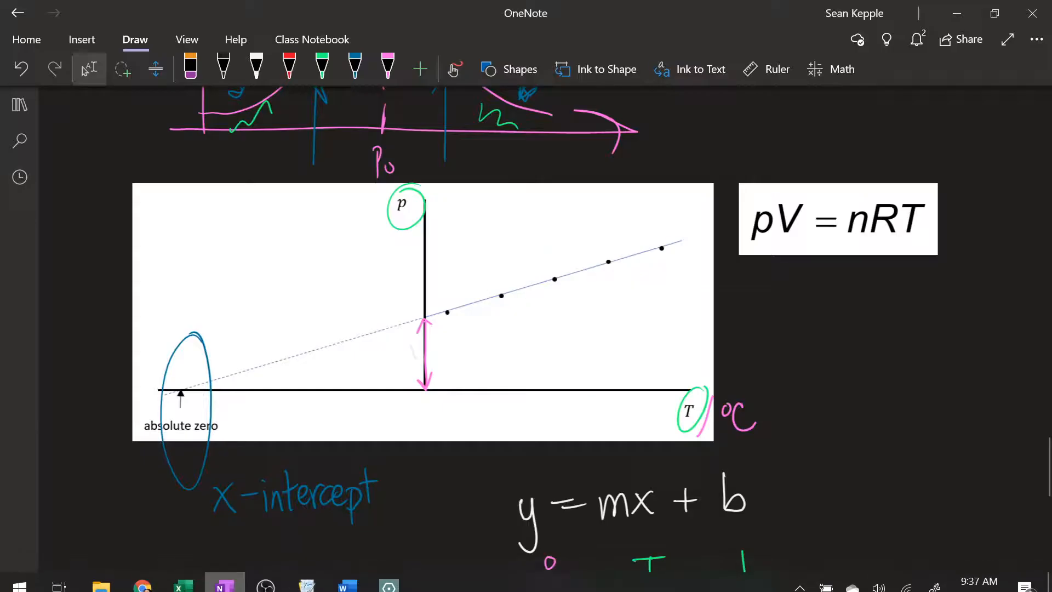
{"action": "scroll", "coordinate": [526, 339], "scroll_direction": "up", "scroll_amount": 3}
{"action": "left_click", "coordinate": [19, 104]}
{"action": "left_click", "coordinate": [191, 374]}
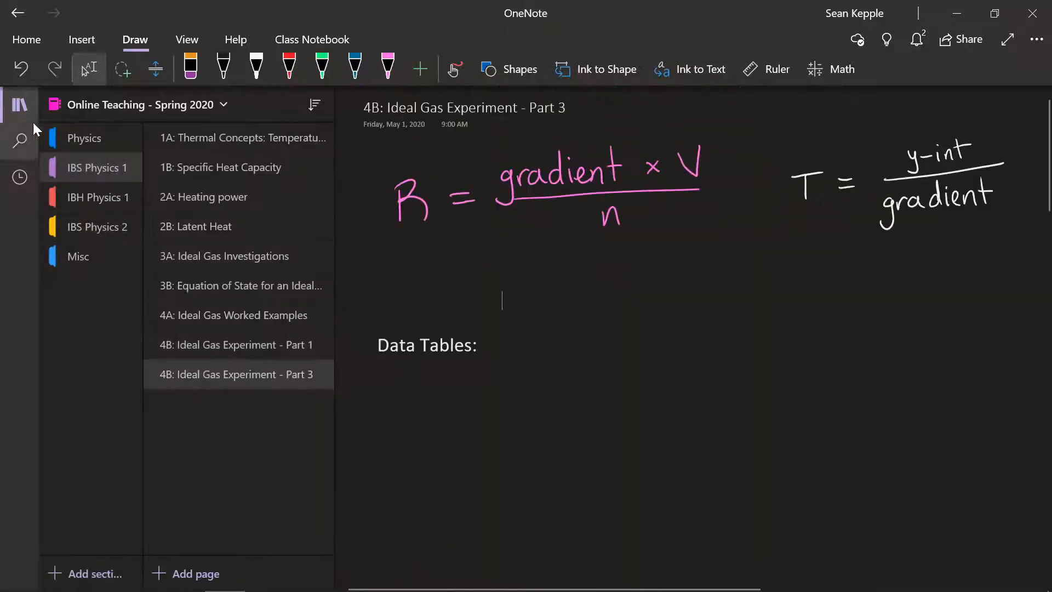
{"action": "left_click", "coordinate": [23, 108]}
{"action": "scroll", "coordinate": [328, 274], "scroll_direction": "down", "scroll_amount": 5}
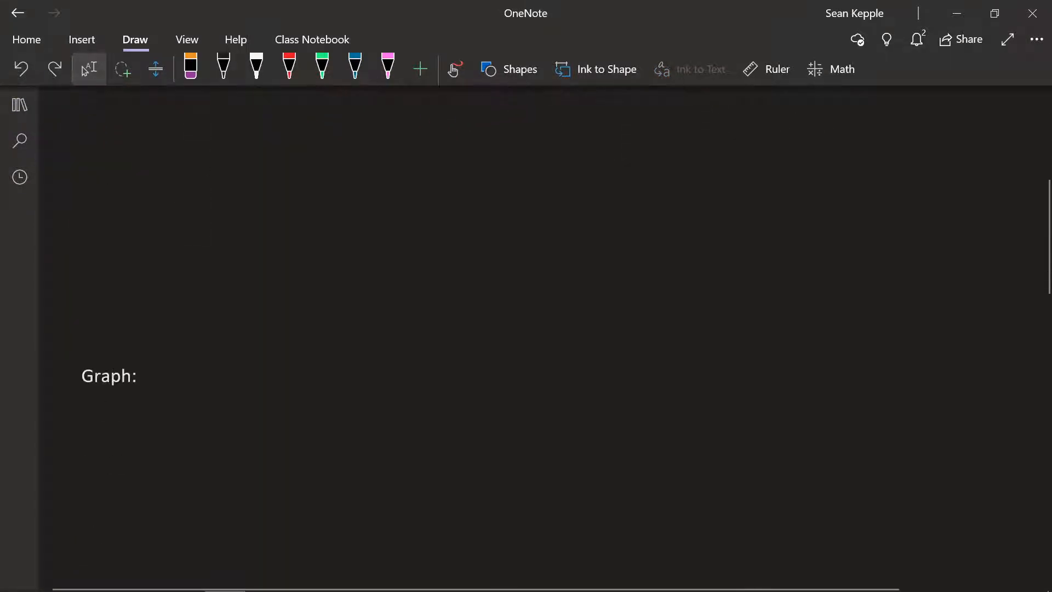
{"action": "scroll", "coordinate": [527, 329], "scroll_direction": "down", "scroll_amount": 10}
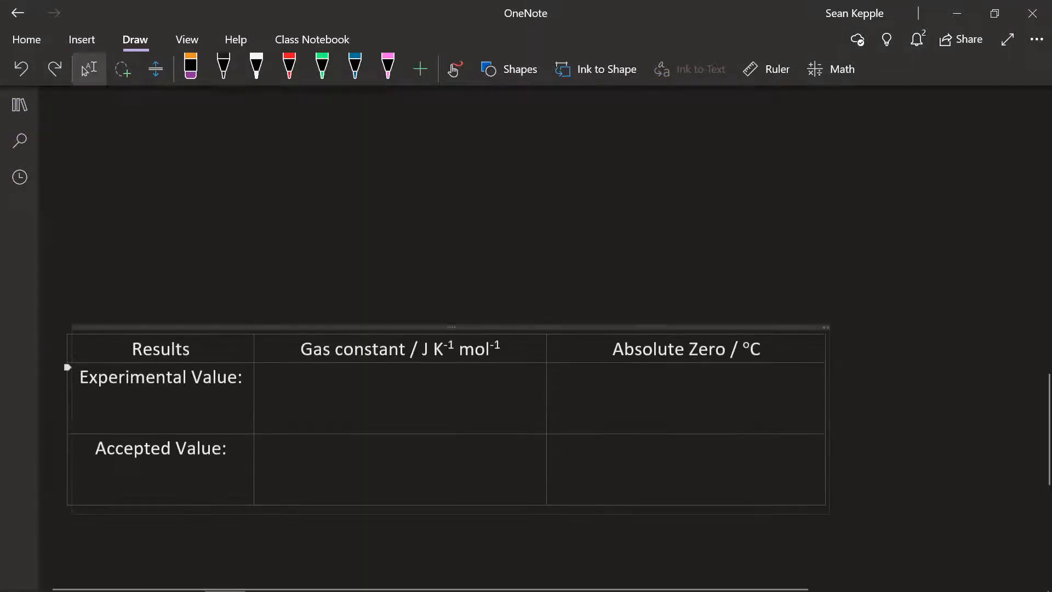
{"action": "scroll", "coordinate": [282, 383], "scroll_direction": "up", "scroll_amount": 15}
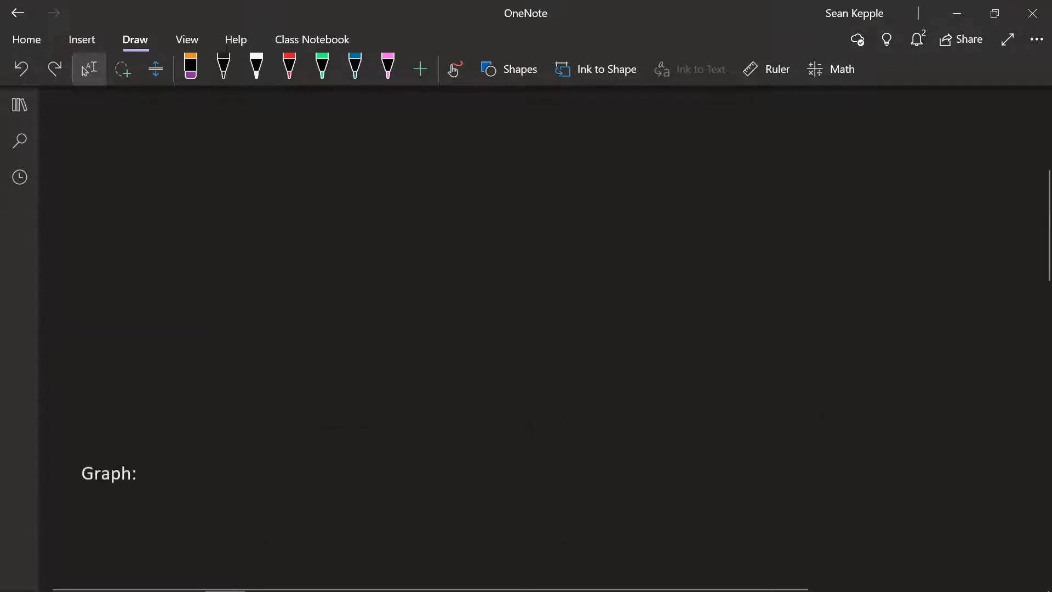
{"action": "scroll", "coordinate": [281, 383], "scroll_direction": "down", "scroll_amount": 3}
{"action": "scroll", "coordinate": [282, 383], "scroll_direction": "down", "scroll_amount": 2}
{"action": "scroll", "coordinate": [282, 382], "scroll_direction": "up", "scroll_amount": 2}
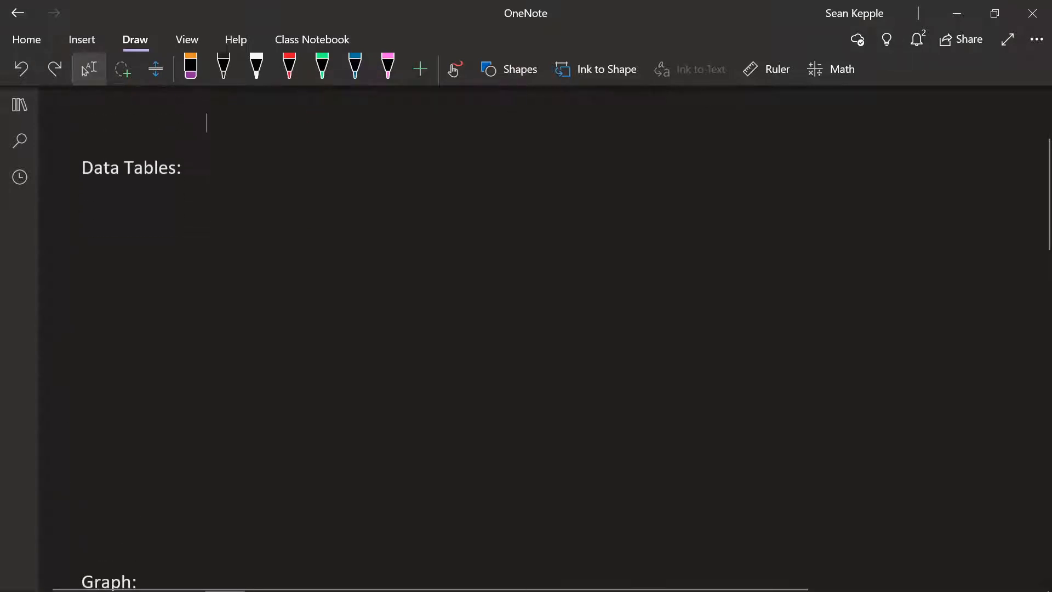
- Copy the raw data table, A13:F19, from Excel's Gas Data sheet and paste it under the Data Tables heading in OneNote
{"action": "left_click", "coordinate": [184, 586]}
{"action": "left_click", "coordinate": [837, 283]}
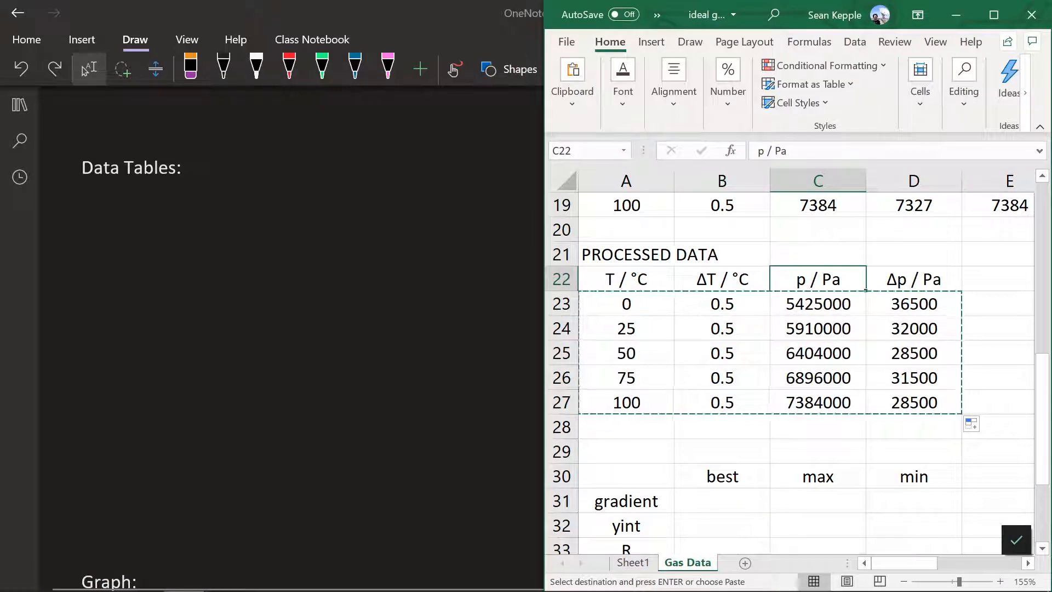
{"action": "scroll", "coordinate": [93, 96], "scroll_direction": "up", "scroll_amount": 3}
{"action": "left_click", "coordinate": [678, 276]}
{"action": "scroll", "coordinate": [677, 276], "scroll_direction": "up", "scroll_amount": 3}
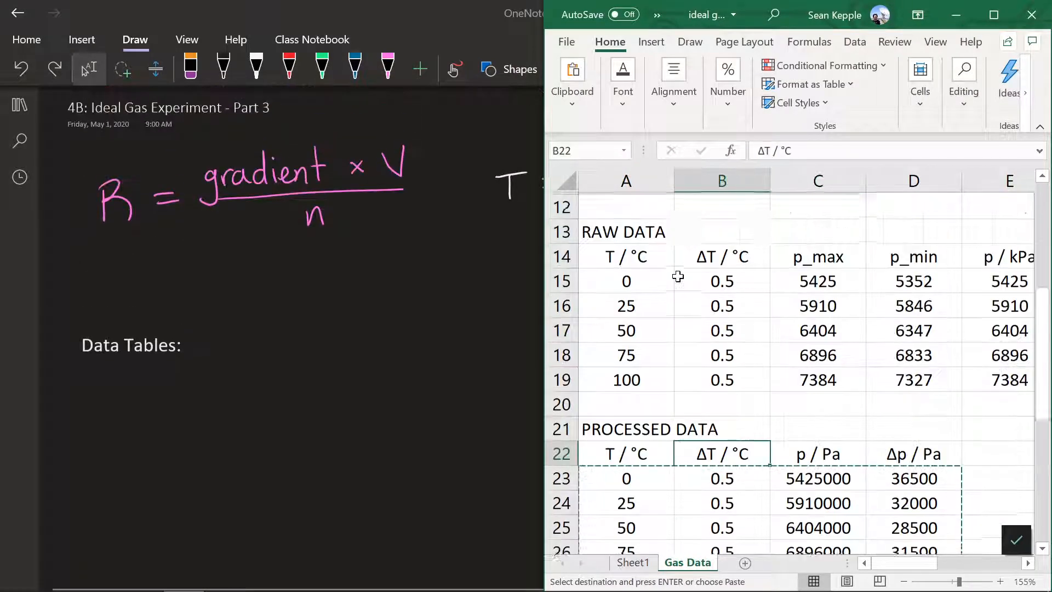
{"action": "left_click_drag", "start_coordinate": [603, 281], "coordinate": [831, 424]}
{"action": "key", "text": "ctrl+c"}
{"action": "left_click", "coordinate": [151, 466]}
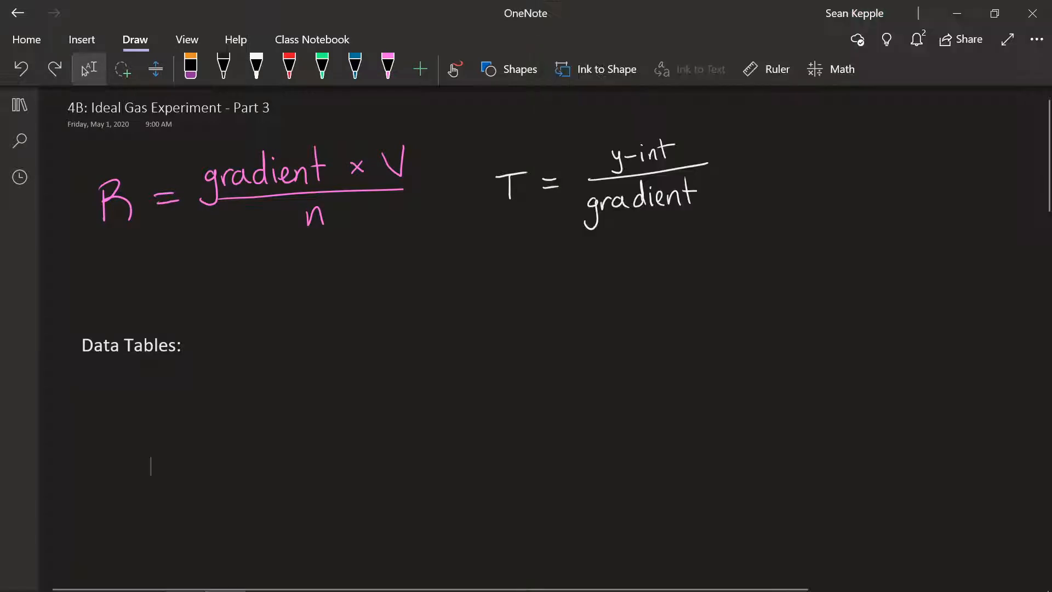
{"action": "key", "text": "ctrl+v"}
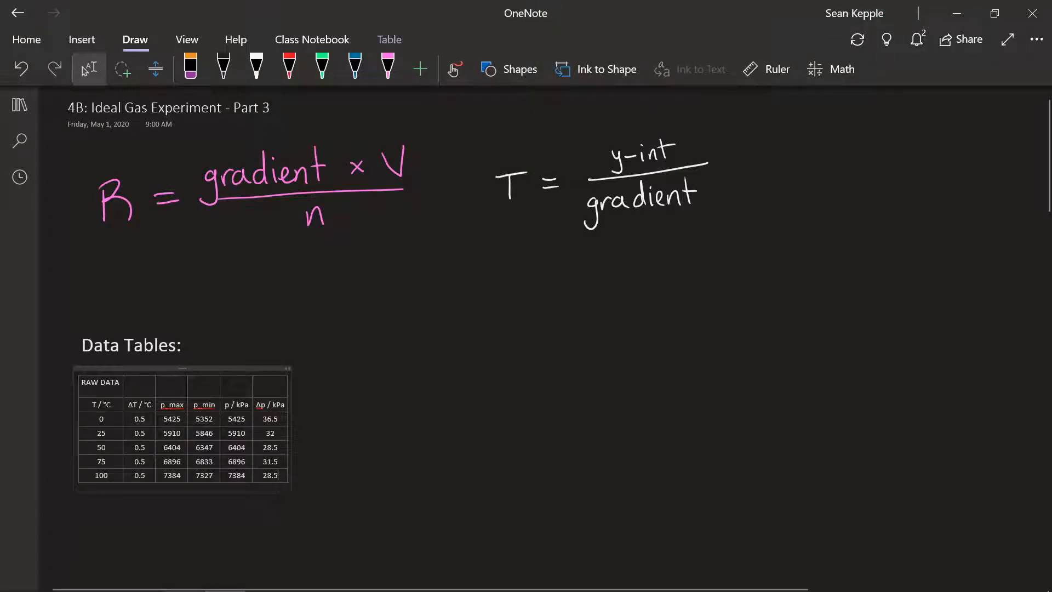
- Return to the Gas Data sheet in Excel and copy the processed data table with its headers, A22:D27
{"action": "scroll", "coordinate": [151, 466], "scroll_direction": "down", "scroll_amount": 2}
{"action": "scroll", "coordinate": [219, 329], "scroll_direction": "down", "scroll_amount": 2}
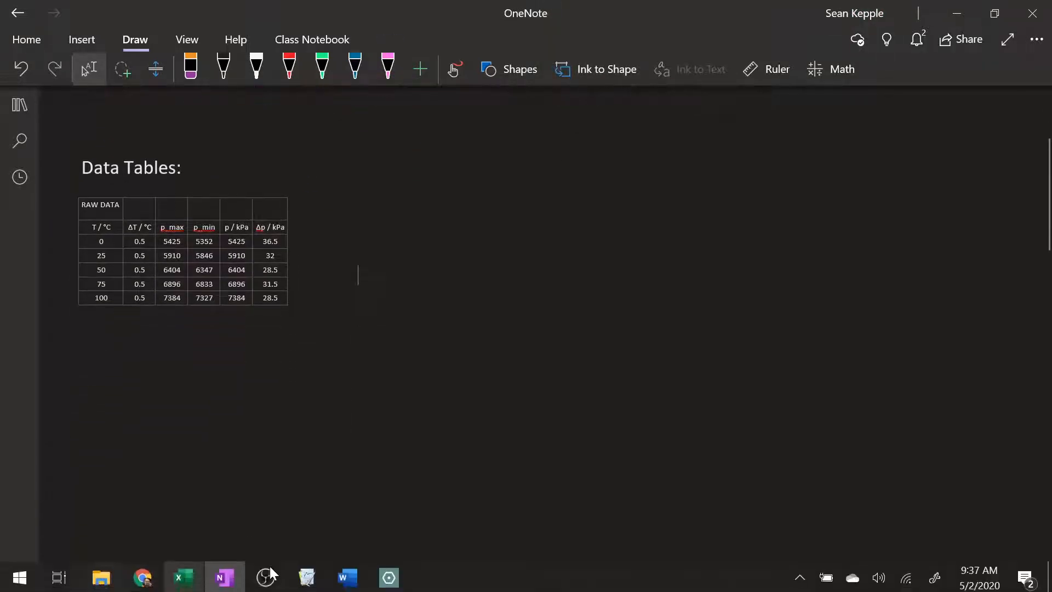
{"action": "left_click", "coordinate": [183, 575]}
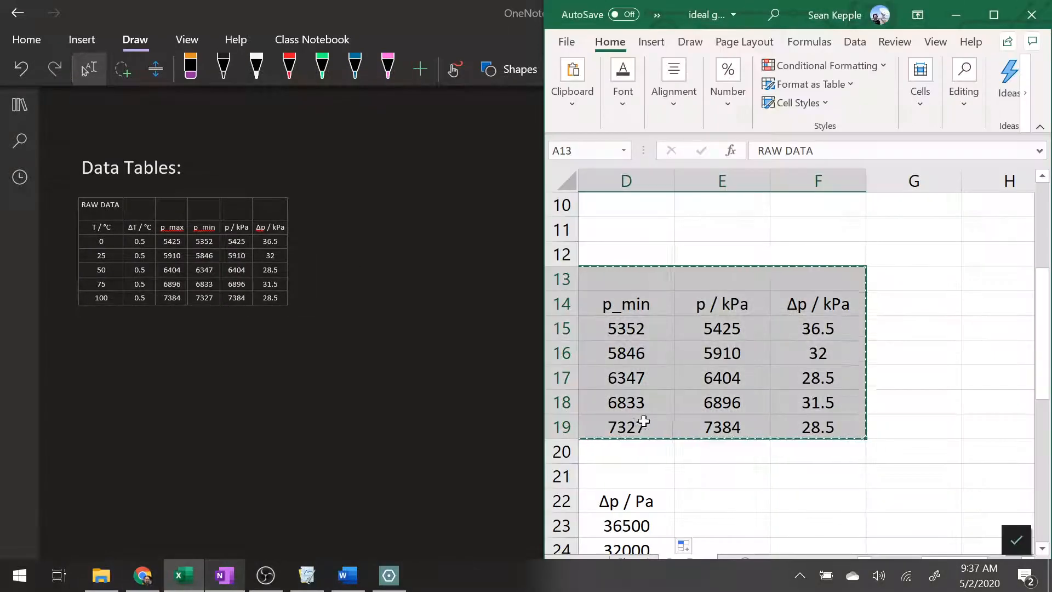
{"action": "scroll", "coordinate": [721, 384], "scroll_direction": "down", "scroll_amount": 3}
{"action": "left_click_drag", "start_coordinate": [914, 353], "coordinate": [603, 328]}
{"action": "left_click", "coordinate": [688, 281]}
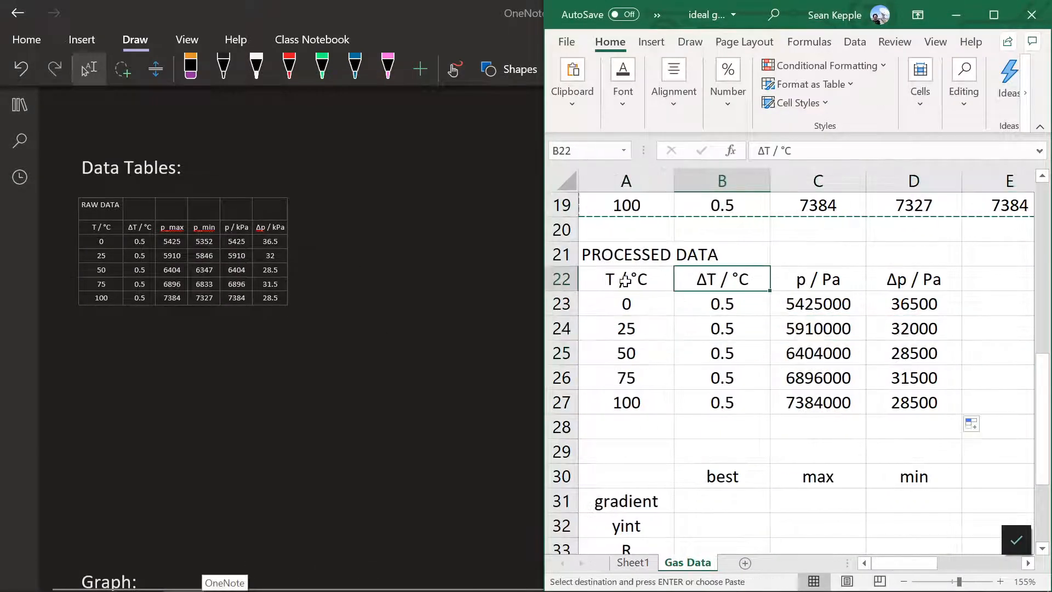
{"action": "left_click_drag", "start_coordinate": [626, 282], "coordinate": [931, 403]}
{"action": "key", "text": "ctrl+c"}
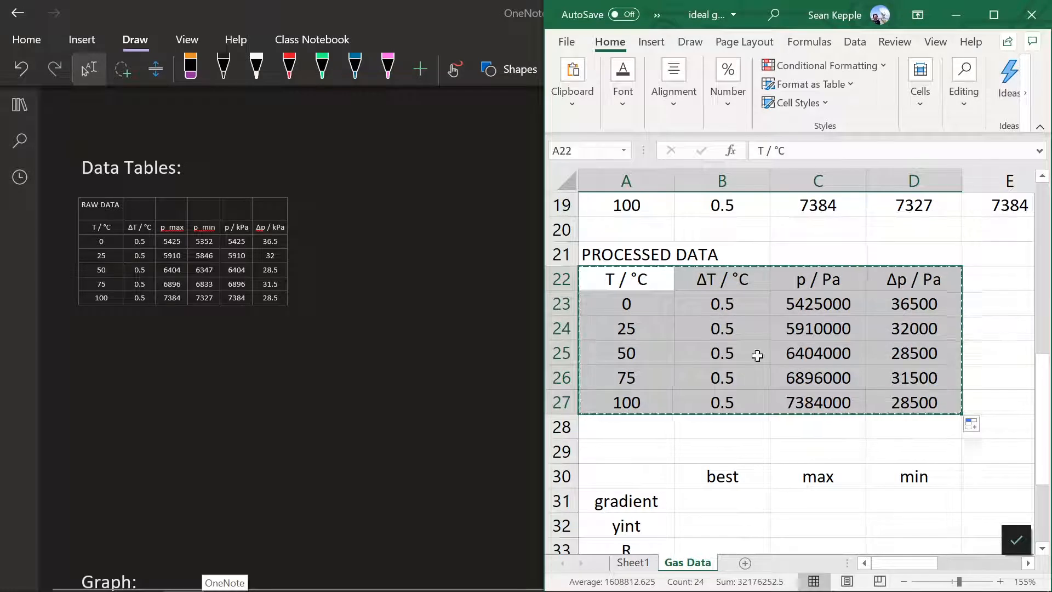
{"action": "left_click", "coordinate": [248, 343]}
{"action": "key", "text": "ctrl+v"}
{"action": "key", "text": "ctrl+z"}
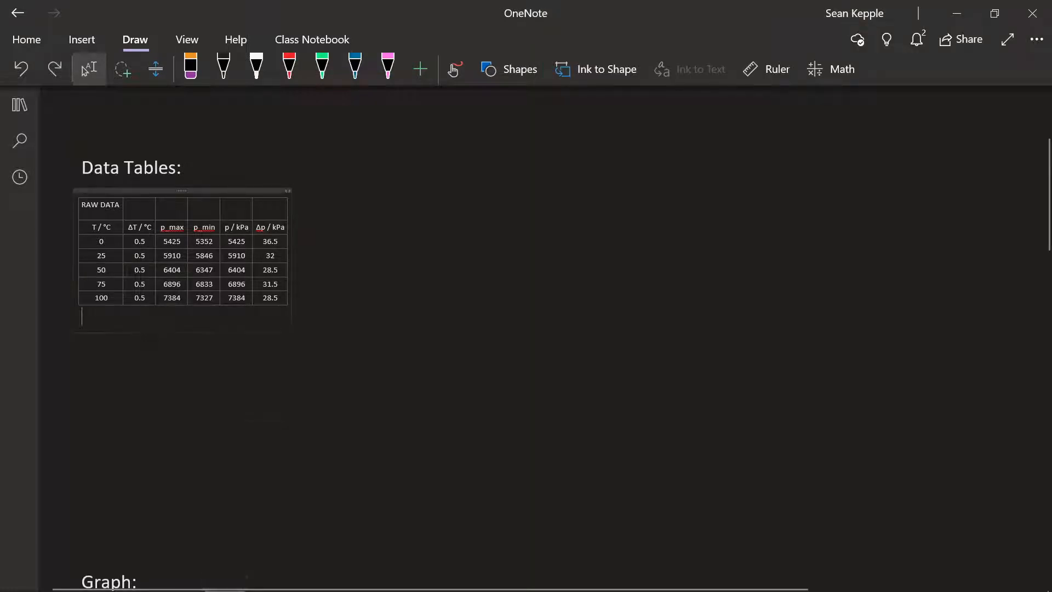
- Paste the processed data table as a separate block below the raw data table in OneNote and align their left edges
{"action": "left_click", "coordinate": [371, 358]}
{"action": "key", "text": "ctrl+v"}
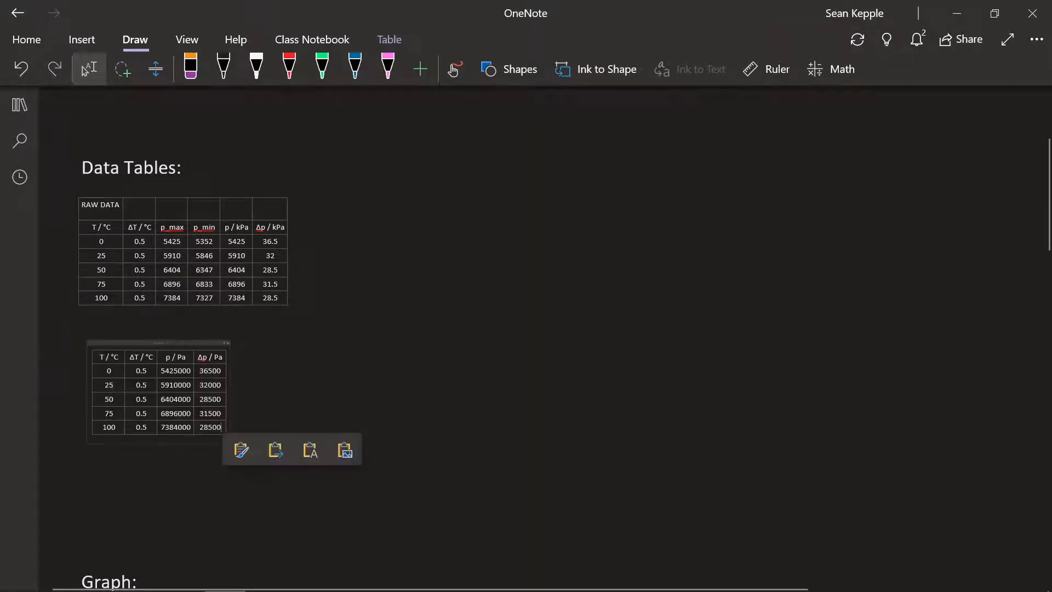
{"action": "left_click_drag", "start_coordinate": [167, 343], "coordinate": [154, 344]}
{"action": "left_click", "coordinate": [344, 344]}
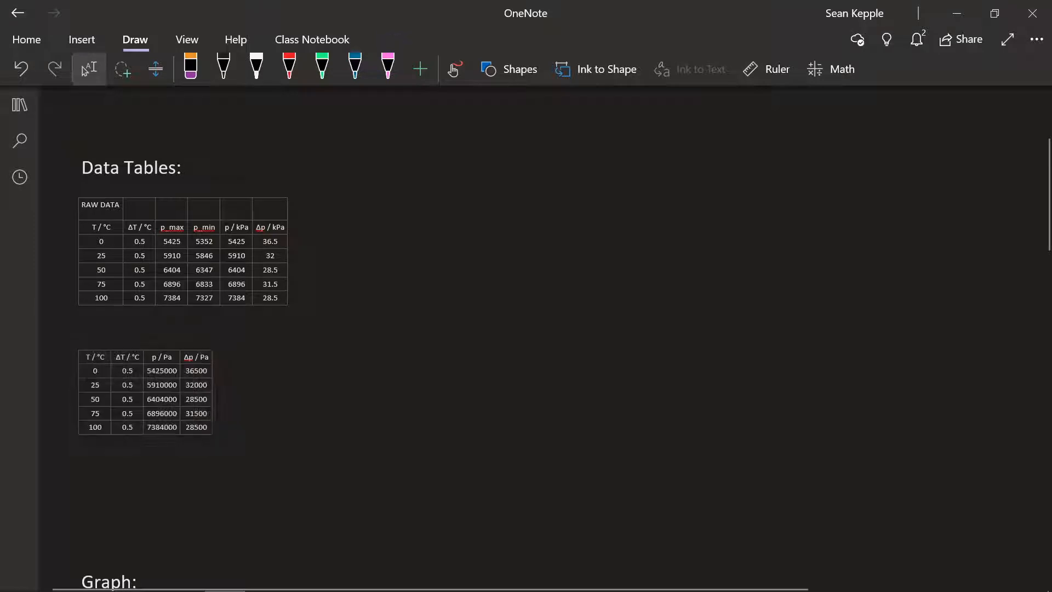
{"action": "scroll", "coordinate": [78, 305], "scroll_direction": "up", "scroll_amount": 3}
{"action": "scroll", "coordinate": [263, 350], "scroll_direction": "up", "scroll_amount": 2}
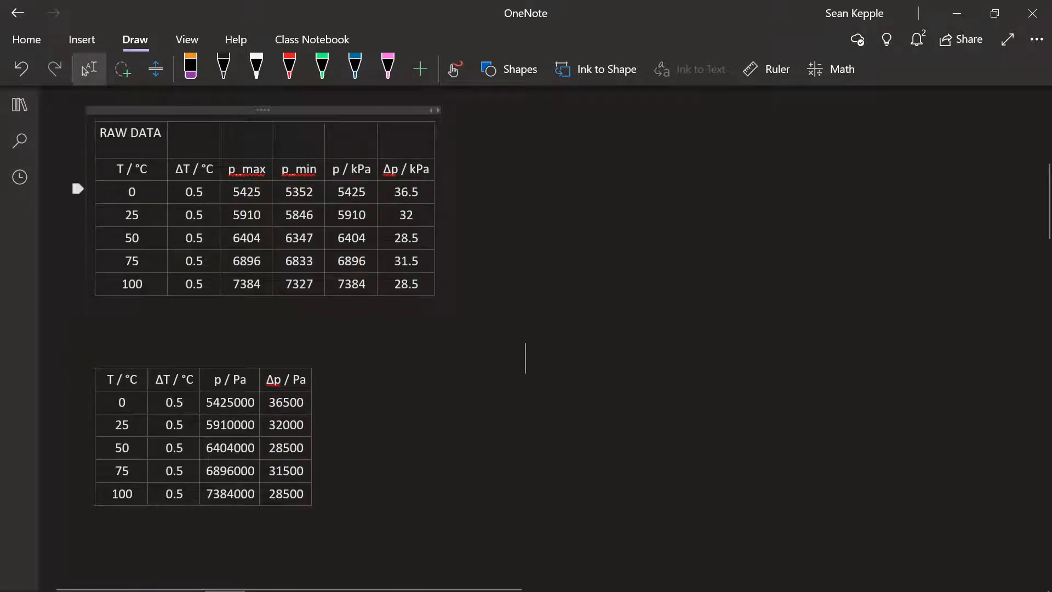
{"action": "scroll", "coordinate": [548, 247], "scroll_direction": "down", "scroll_amount": 7}
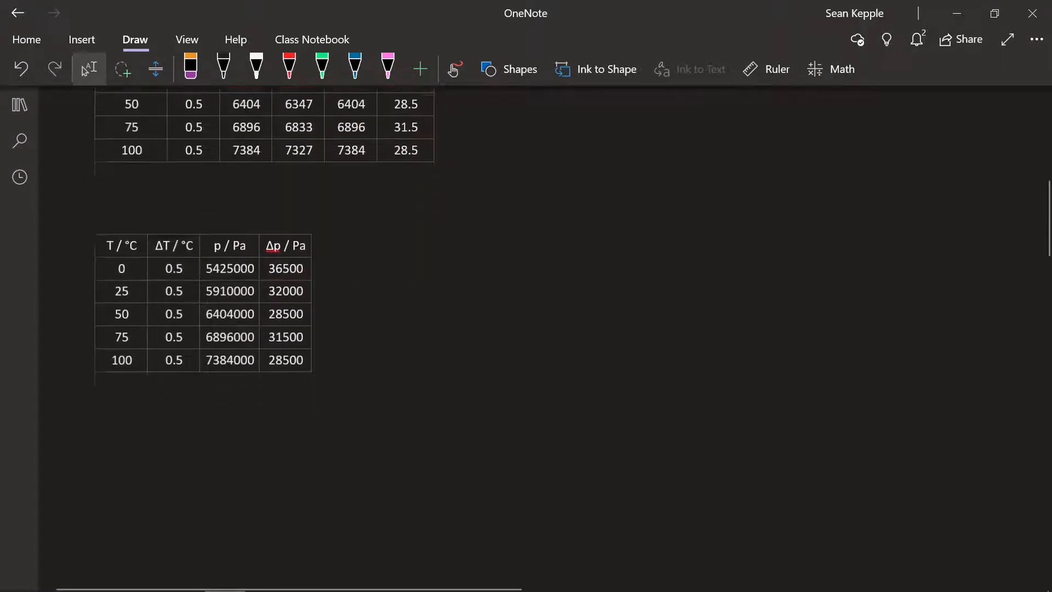
- Switch to Logger Pro and copy the pressure against temperature graph with its three fits
{"action": "scroll", "coordinate": [230, 307], "scroll_direction": "down", "scroll_amount": 1}
{"action": "mouse_move", "coordinate": [249, 589]}
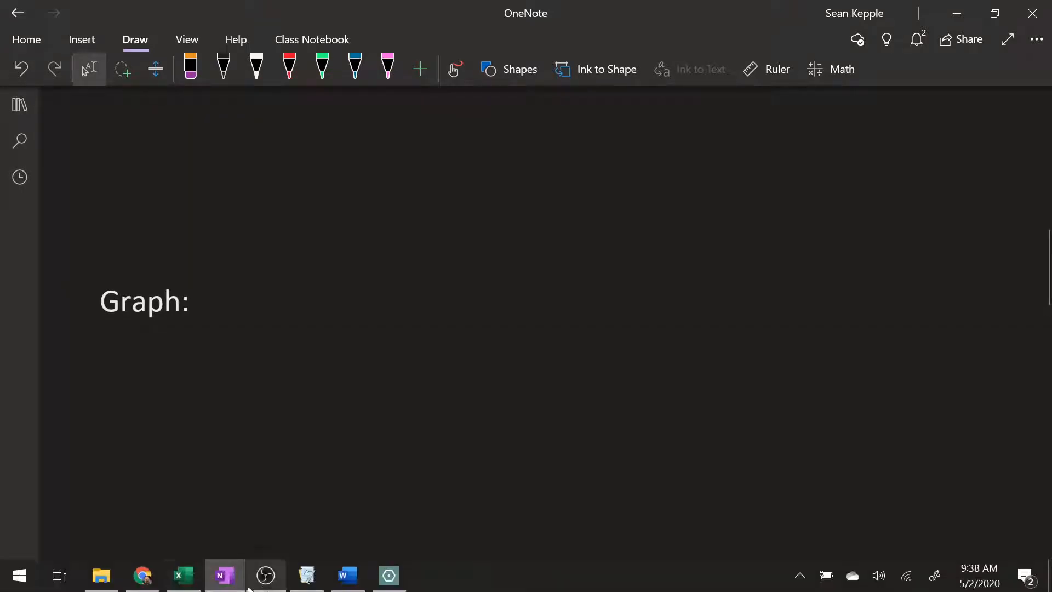
{"action": "left_click", "coordinate": [307, 576]}
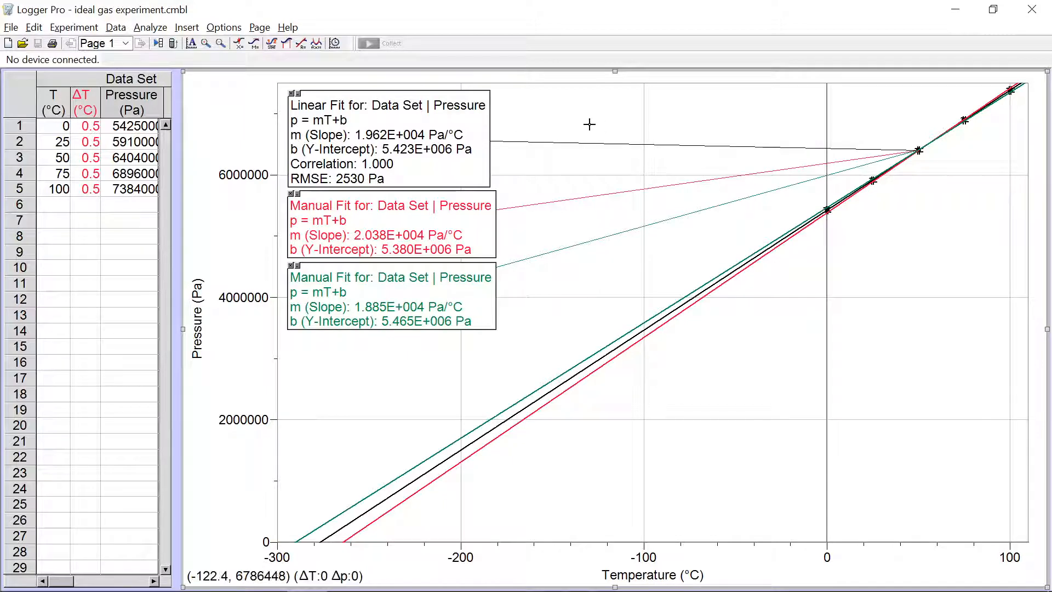
{"action": "right_click", "coordinate": [563, 122]}
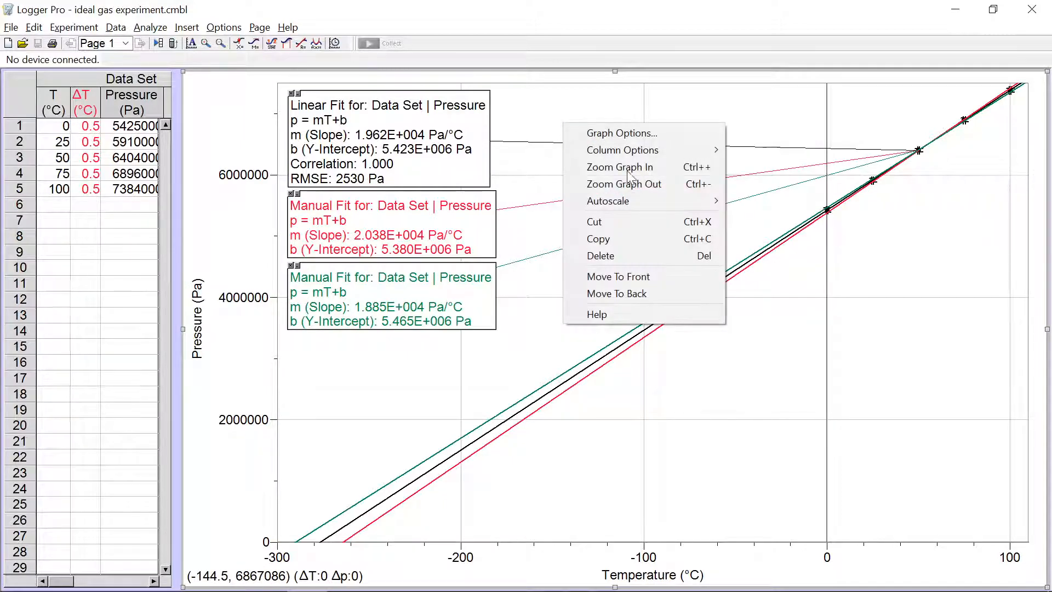
{"action": "left_click", "coordinate": [629, 240]}
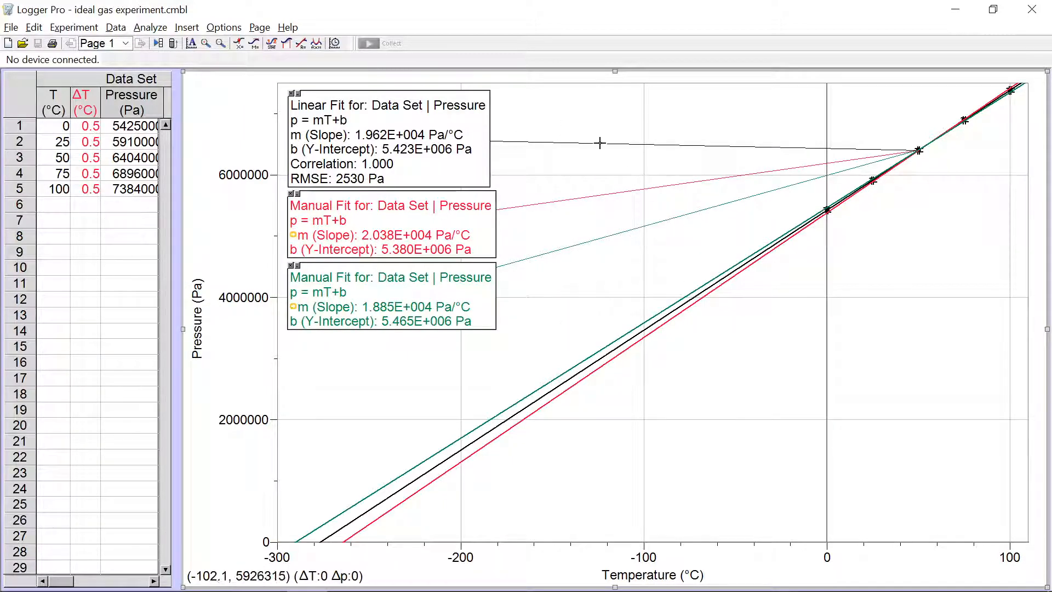
{"action": "mouse_move", "coordinate": [634, 183]}
{"action": "left_mouse_down"}
{"action": "mouse_move", "coordinate": [418, 257]}
{"action": "mouse_move", "coordinate": [622, 348]}
{"action": "left_mouse_up"}
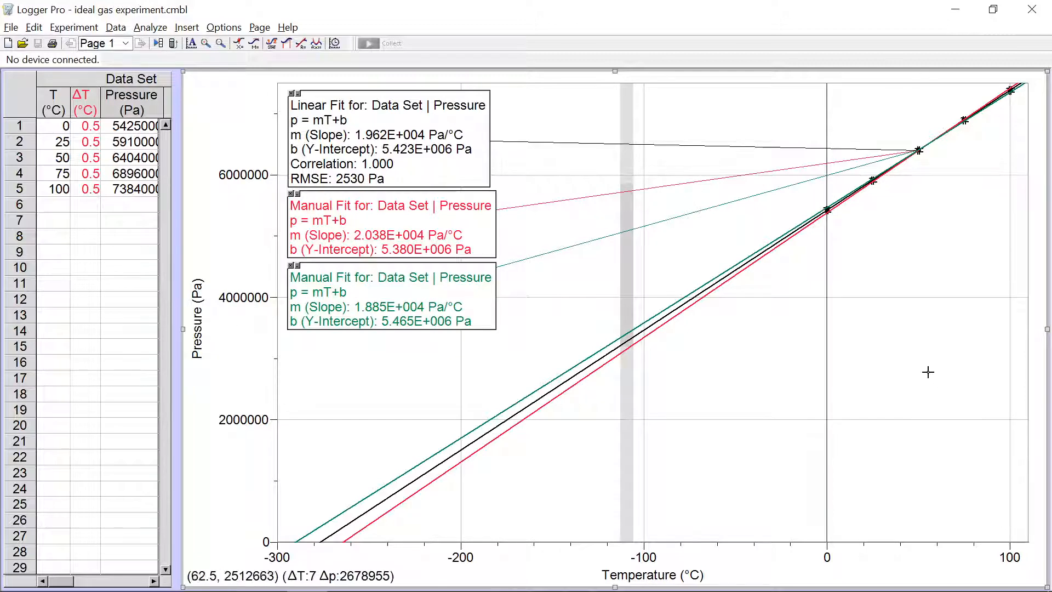
{"action": "left_click_drag", "start_coordinate": [576, 263], "coordinate": [783, 258]}
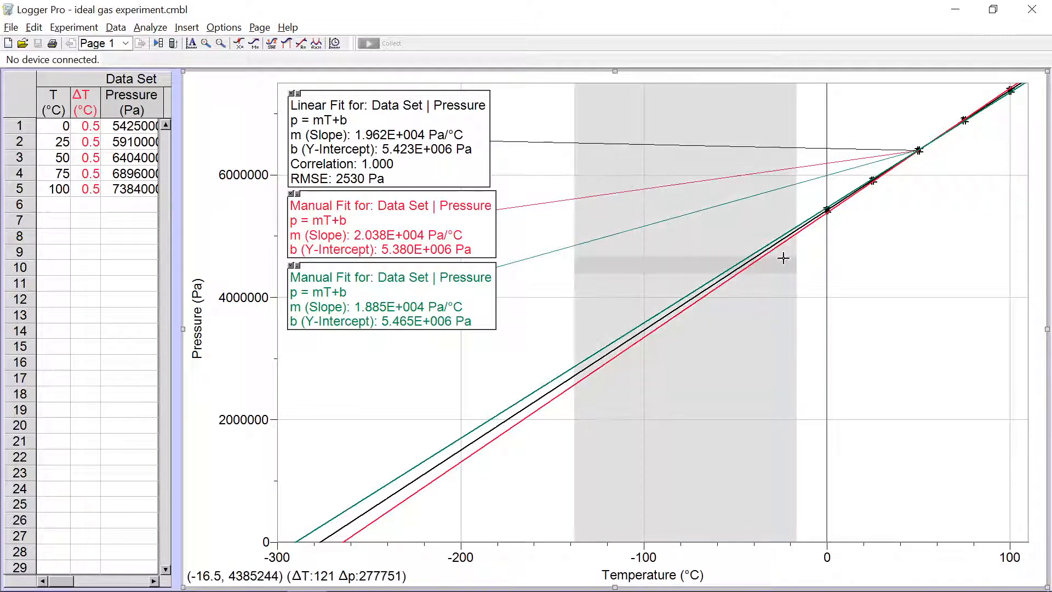
{"action": "left_click_drag", "start_coordinate": [677, 106], "coordinate": [607, 67]}
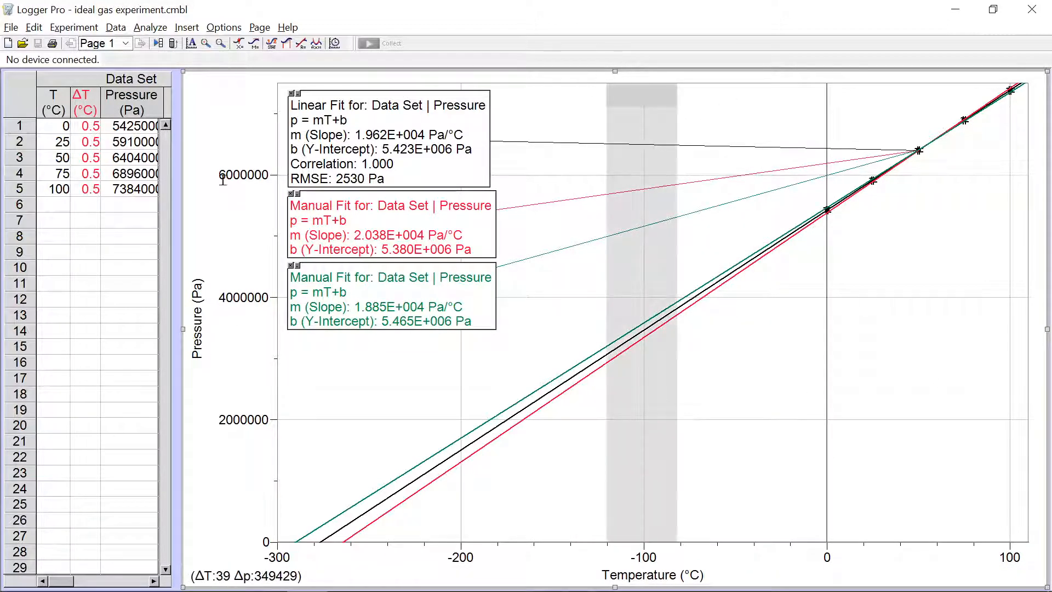
- Paste the graph under the Graph heading in OneNote and shrink it so it clears the Results table below
{"action": "left_click", "coordinate": [225, 578]}
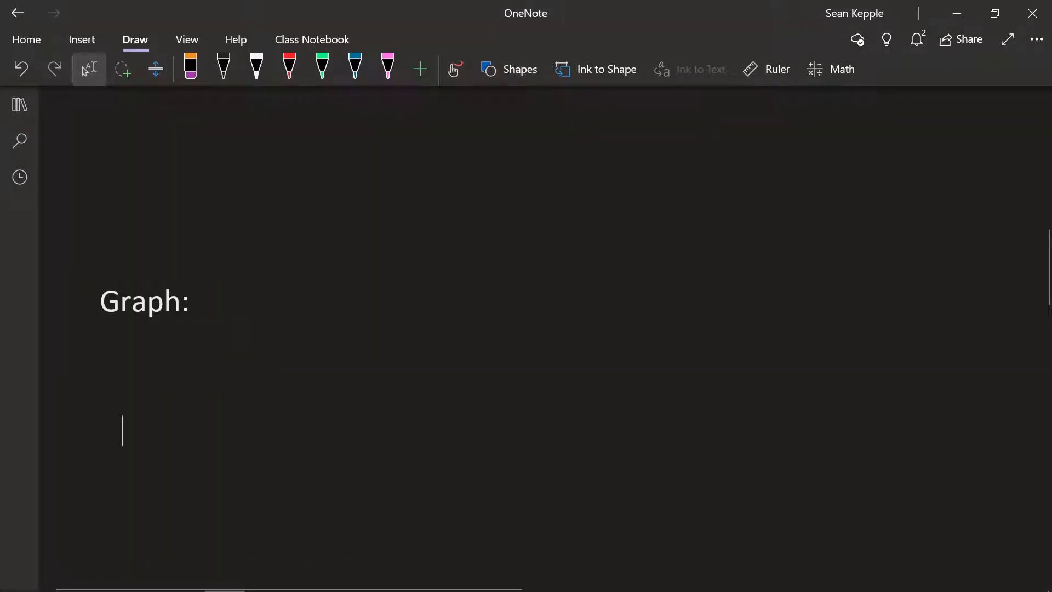
{"action": "key", "text": "ctrl+v"}
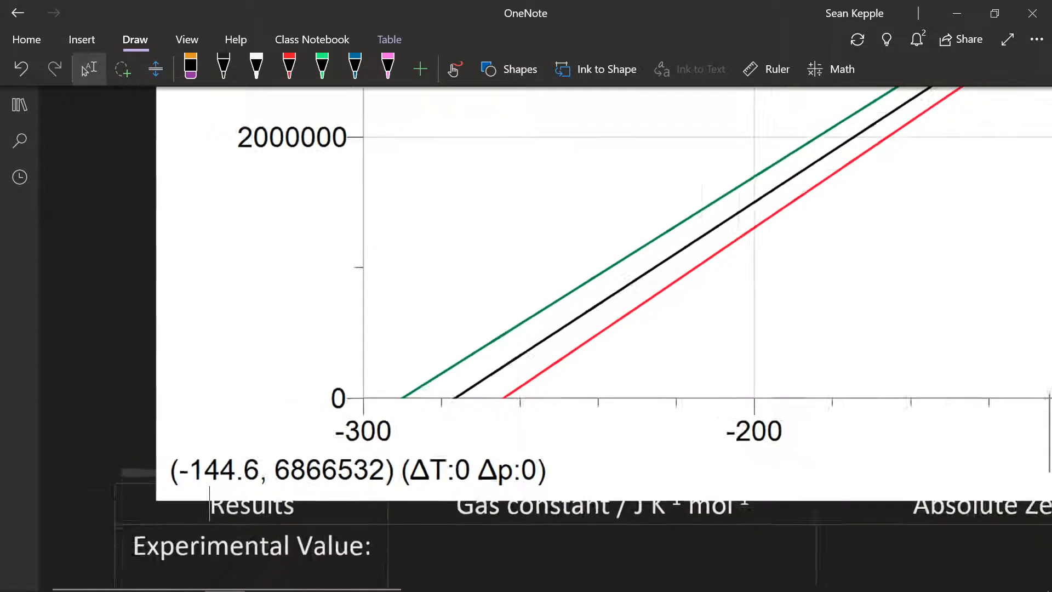
{"action": "scroll", "coordinate": [526, 269], "scroll_direction": "down", "scroll_amount": 5}
{"action": "left_click", "coordinate": [849, 356]}
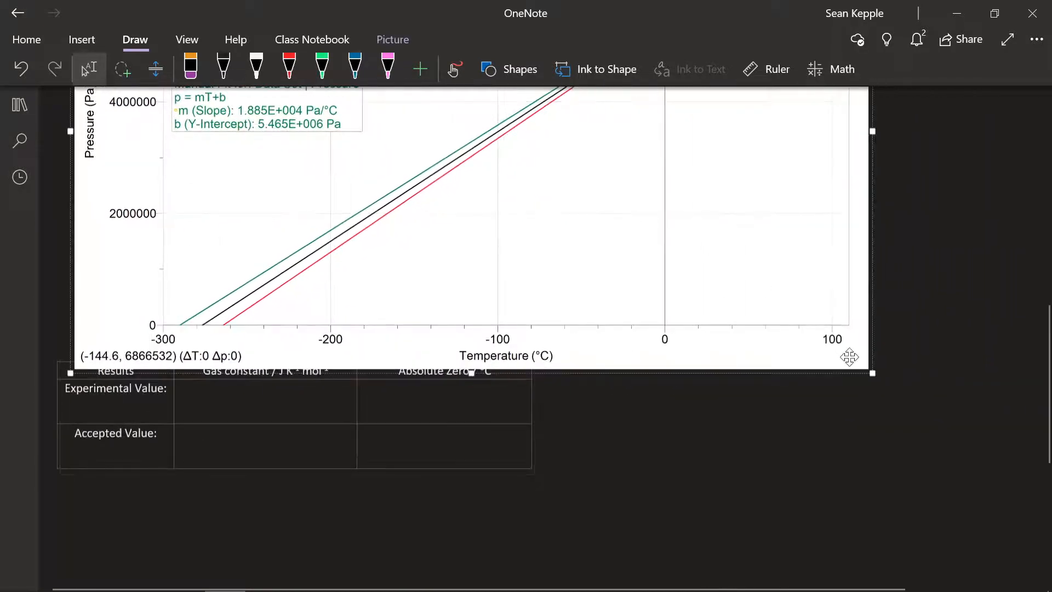
{"action": "left_click_drag", "start_coordinate": [871, 378], "coordinate": [665, 248]}
{"action": "left_click", "coordinate": [758, 388]}
{"action": "scroll", "coordinate": [758, 388], "scroll_direction": "up", "scroll_amount": 3}
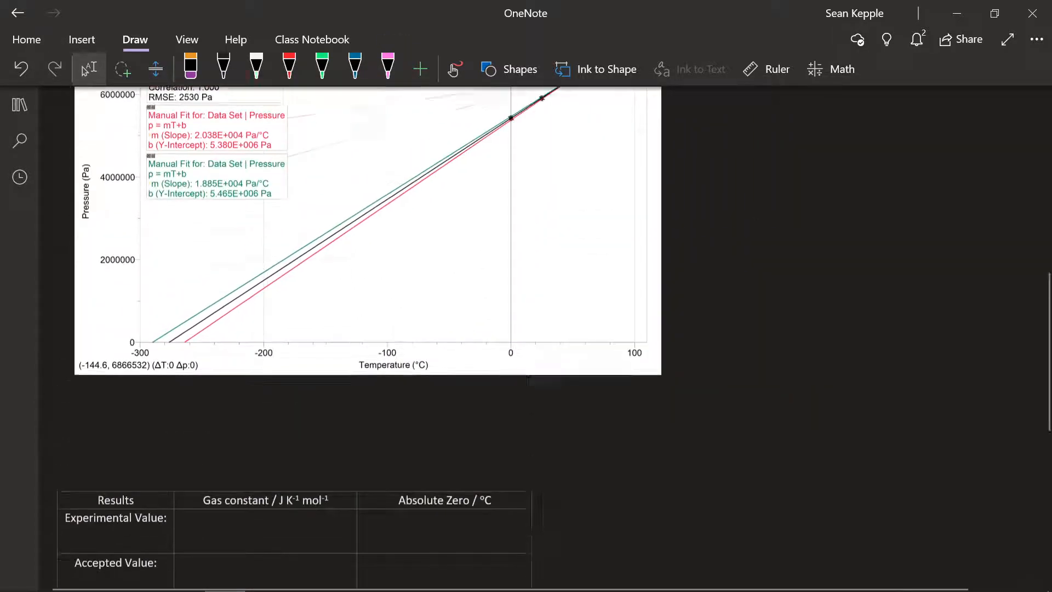
{"action": "scroll", "coordinate": [758, 388], "scroll_direction": "up", "scroll_amount": 2}
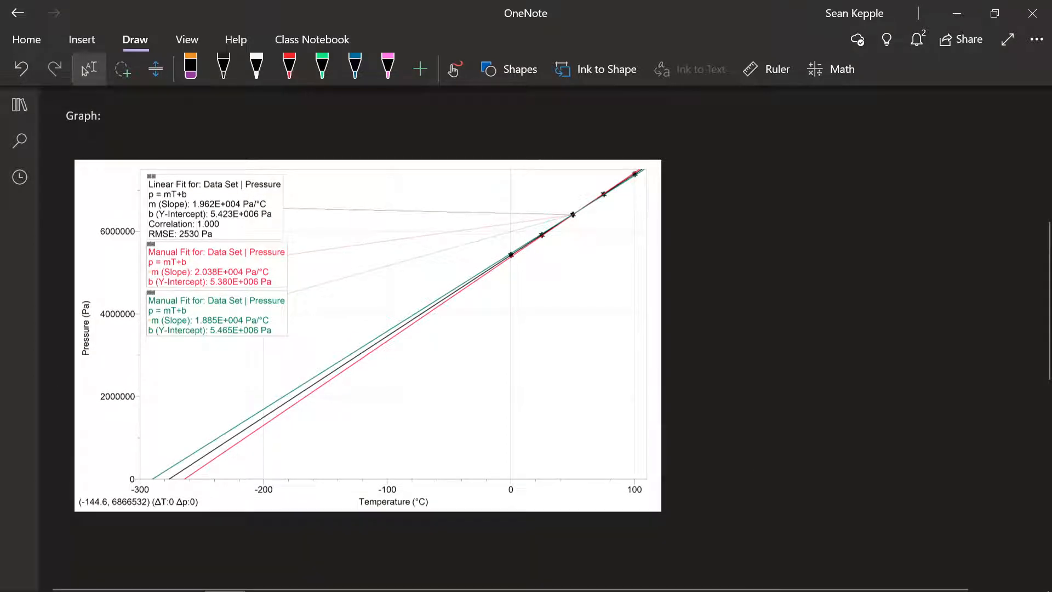
- Move the graph up slightly and align its left edge with the Graph heading
{"action": "left_click", "coordinate": [339, 171]}
{"action": "left_click_drag", "start_coordinate": [339, 171], "coordinate": [331, 145]}
{"action": "left_click", "coordinate": [732, 230]}
- Check the graph's fit results in OneNote, and open Excel's Gas Data sheet beside them at the gradient and yint table
{"action": "scroll", "coordinate": [758, 225], "scroll_direction": "down", "scroll_amount": 8}
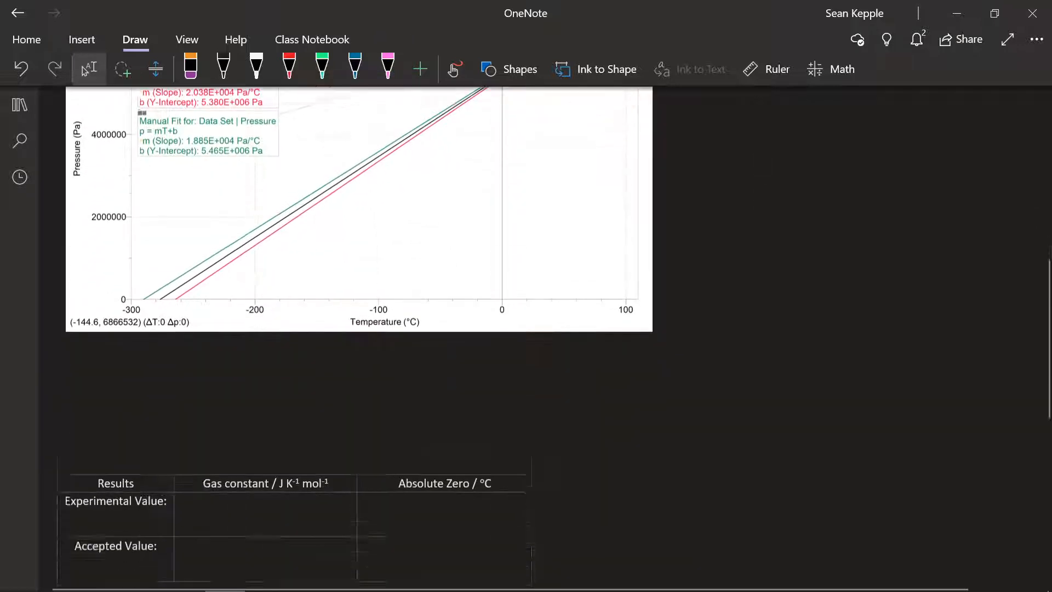
{"action": "scroll", "coordinate": [758, 136], "scroll_direction": "up", "scroll_amount": 6}
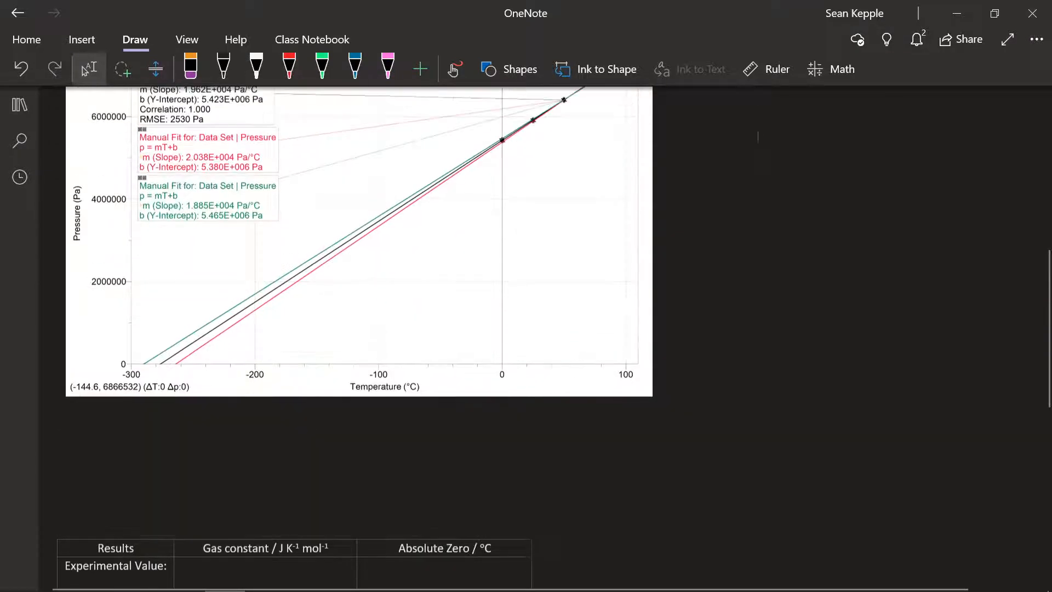
{"action": "scroll", "coordinate": [542, 337], "scroll_direction": "down", "scroll_amount": 4}
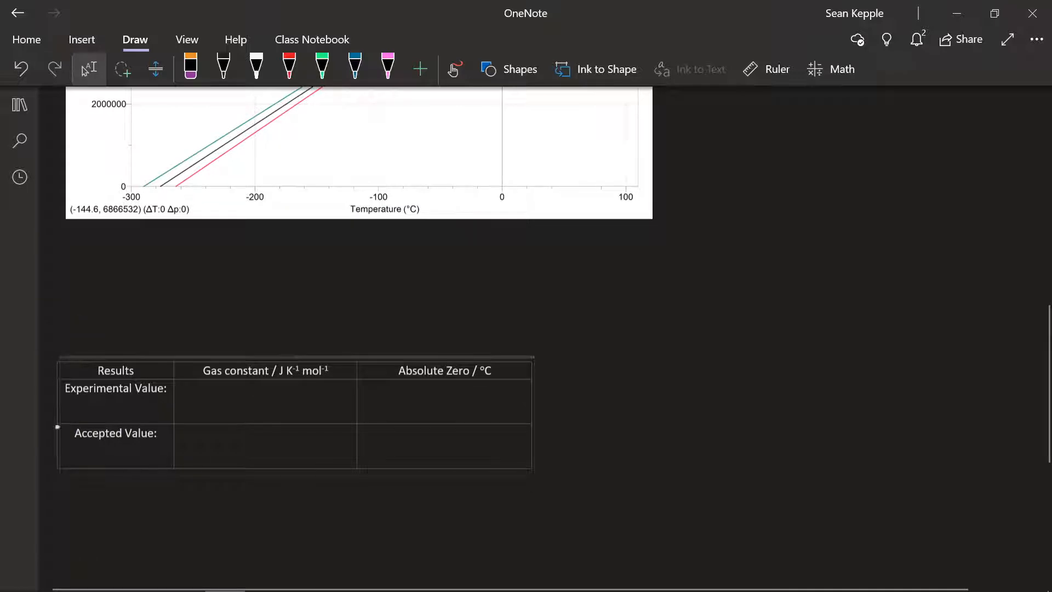
{"action": "scroll", "coordinate": [367, 391], "scroll_direction": "up", "scroll_amount": 4}
{"action": "scroll", "coordinate": [367, 390], "scroll_direction": "up", "scroll_amount": 5}
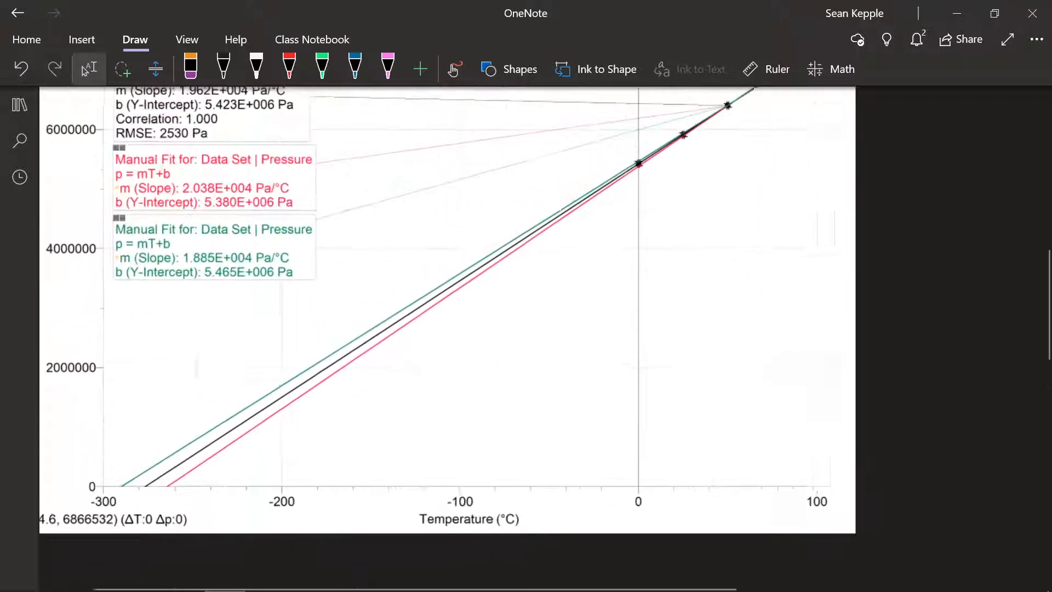
{"action": "scroll", "coordinate": [546, 339], "scroll_direction": "up", "scroll_amount": 2}
{"action": "scroll", "coordinate": [546, 339], "scroll_direction": "up", "scroll_amount": 3}
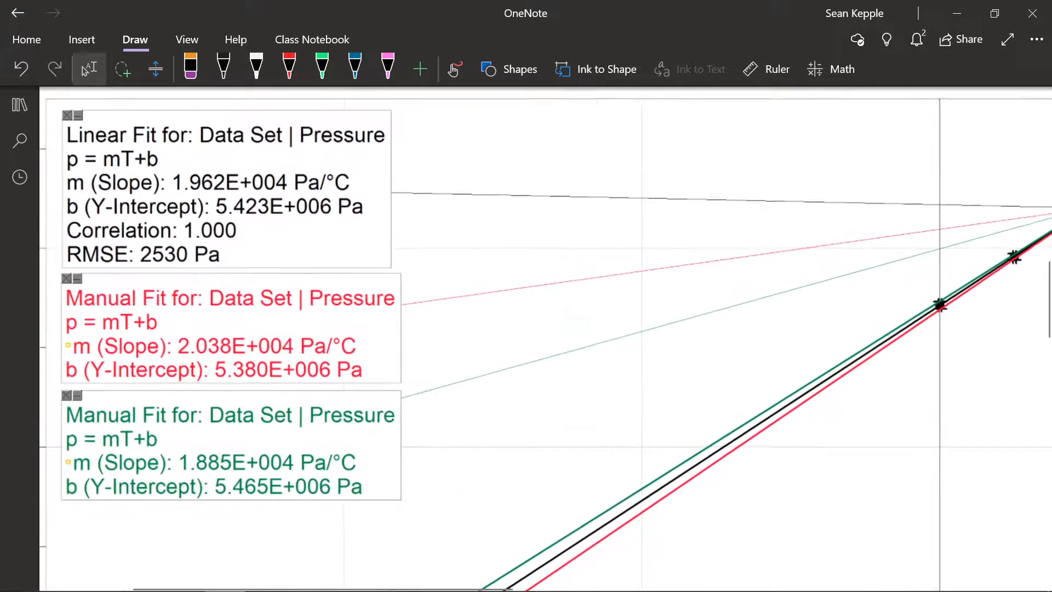
{"action": "left_click", "coordinate": [186, 586]}
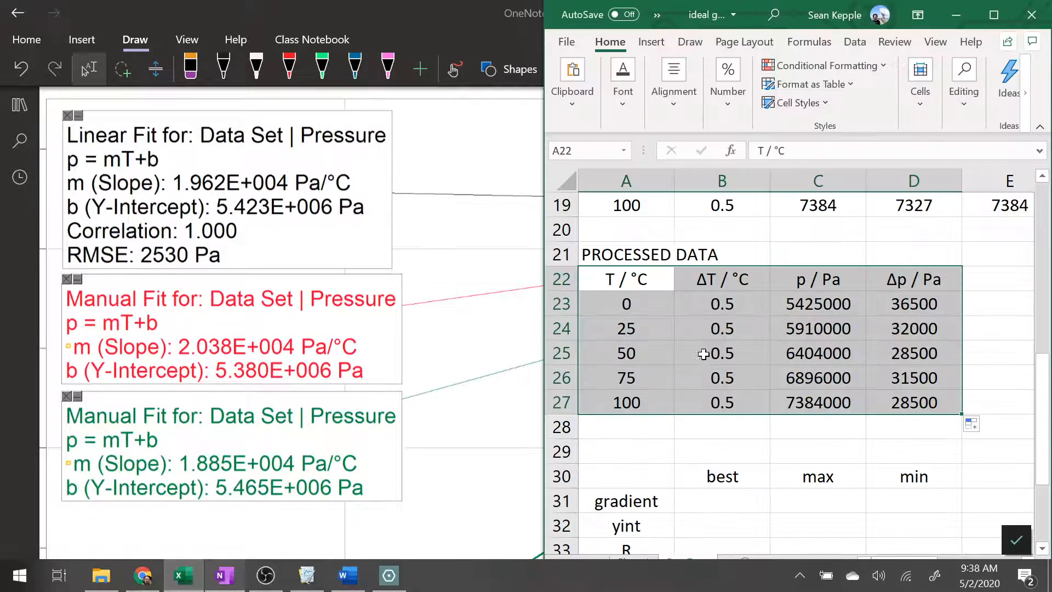
{"action": "left_click", "coordinate": [731, 338]}
{"action": "scroll", "coordinate": [731, 338], "scroll_direction": "down", "scroll_amount": 2}
{"action": "left_click", "coordinate": [734, 341]}
{"action": "left_click", "coordinate": [656, 360]}
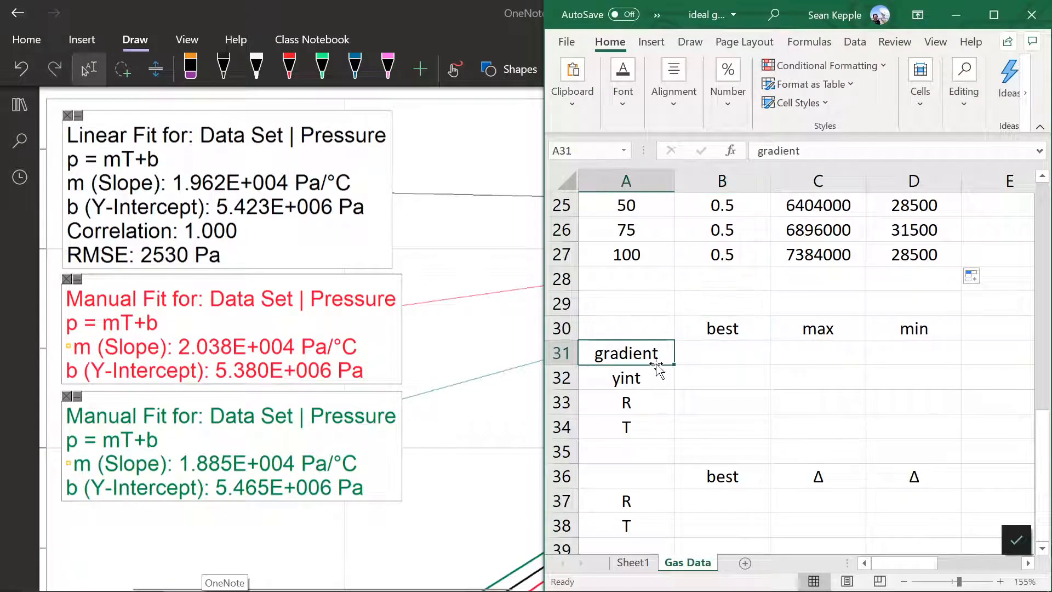
- Review the handwritten formulas for R and T at the beginning of the OneNote page
{"action": "scroll", "coordinate": [292, 339], "scroll_direction": "up", "scroll_amount": 15}
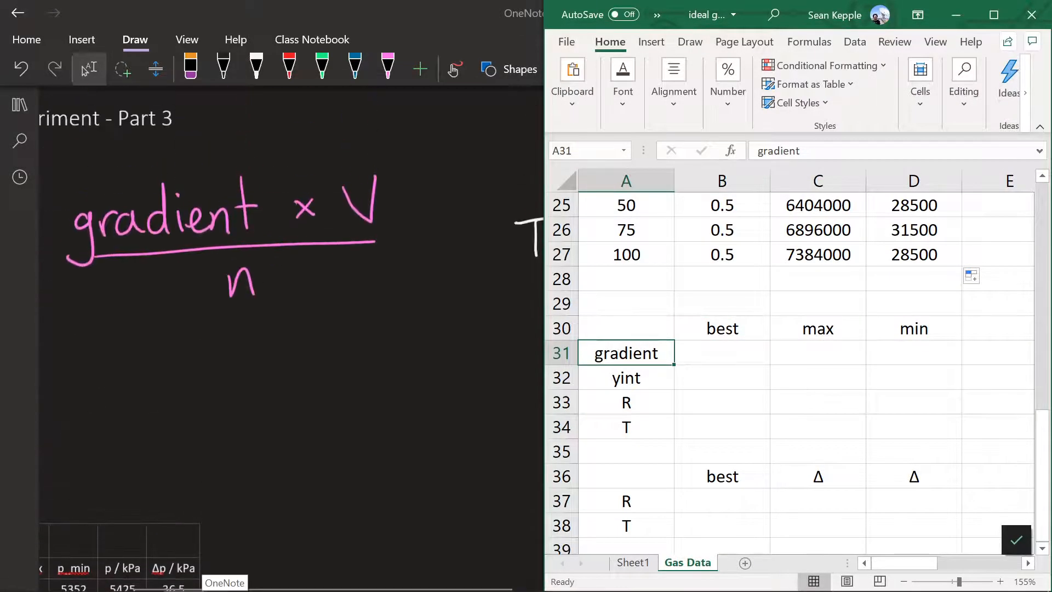
{"action": "scroll", "coordinate": [291, 338], "scroll_direction": "left", "scroll_amount": 3}
{"action": "left_click", "coordinate": [292, 339]}
{"action": "scroll", "coordinate": [291, 339], "scroll_direction": "down", "scroll_amount": 3}
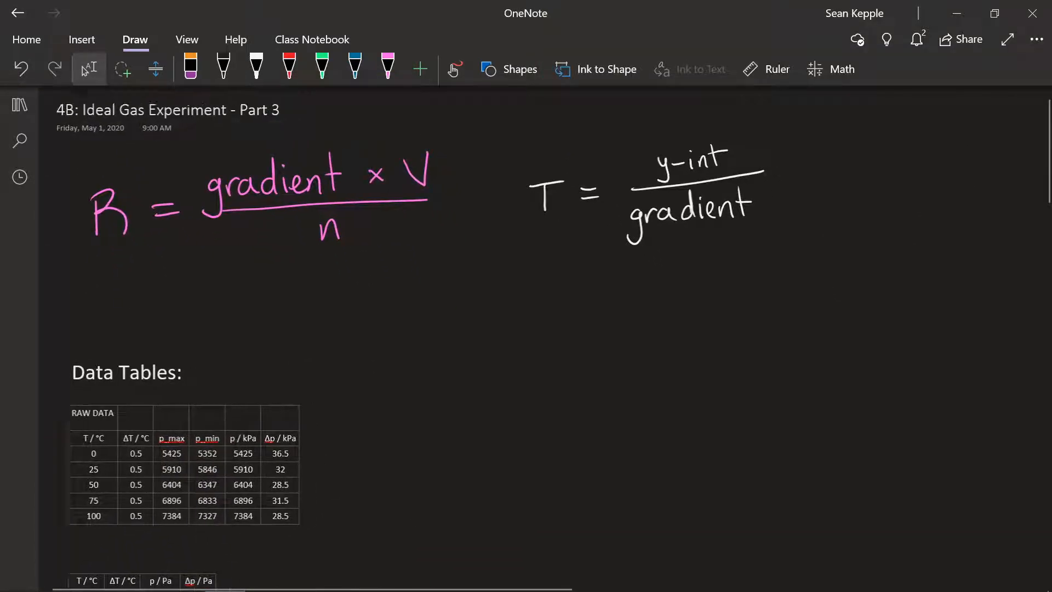
{"action": "scroll", "coordinate": [526, 328], "scroll_direction": "right", "scroll_amount": 4}
{"action": "scroll", "coordinate": [526, 329], "scroll_direction": "left", "scroll_amount": 5}
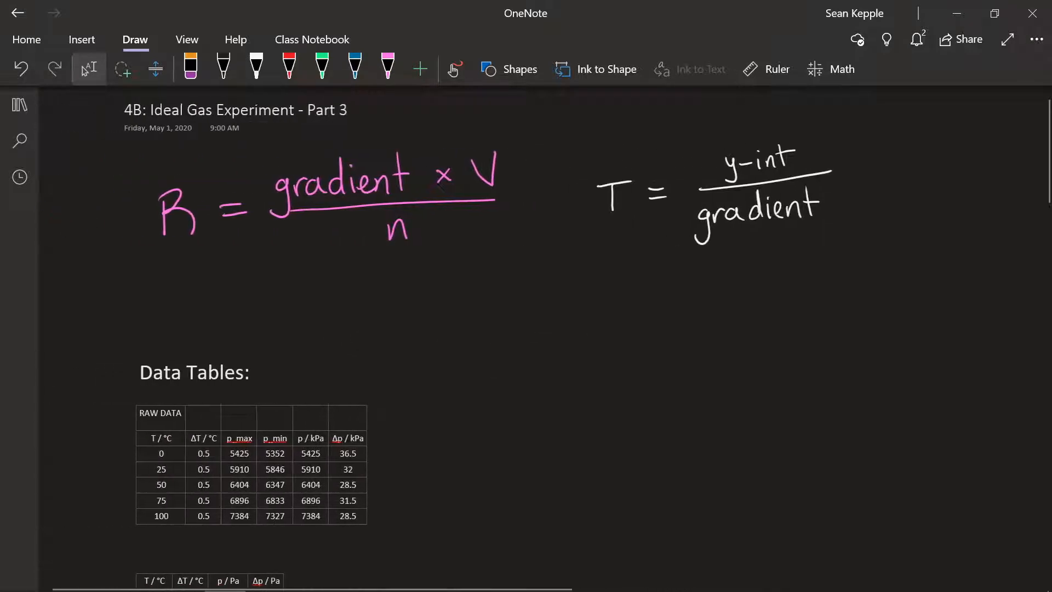
- Return to the graph's fit results in OneNote and bring up Excel's Gas Data sheet beside them
{"action": "left_click", "coordinate": [183, 575]}
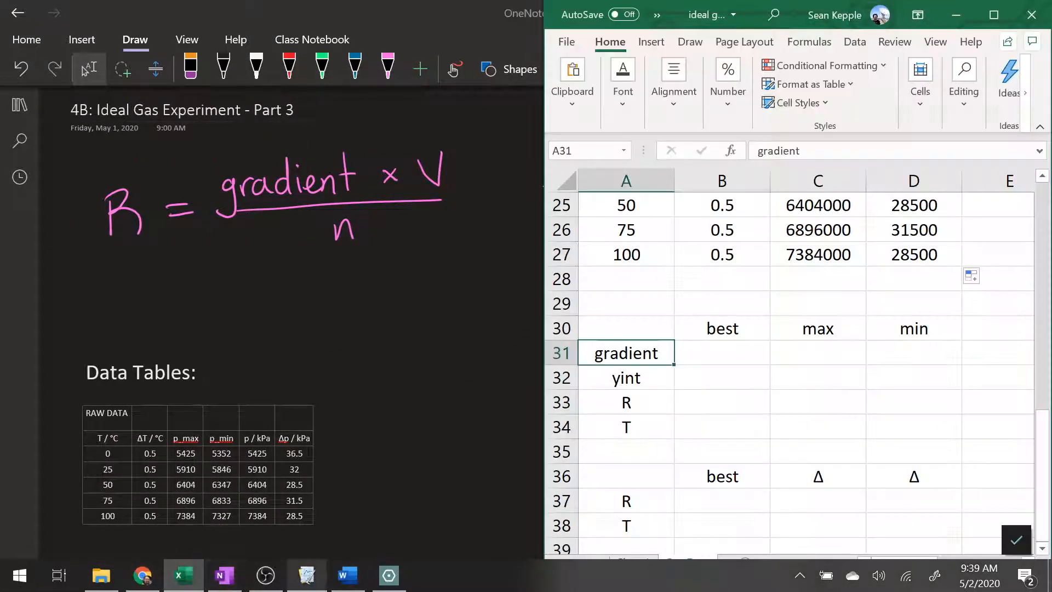
{"action": "scroll", "coordinate": [291, 339], "scroll_direction": "down", "scroll_amount": 12}
{"action": "left_click", "coordinate": [291, 338]}
{"action": "scroll", "coordinate": [569, 338], "scroll_direction": "up", "scroll_amount": 3}
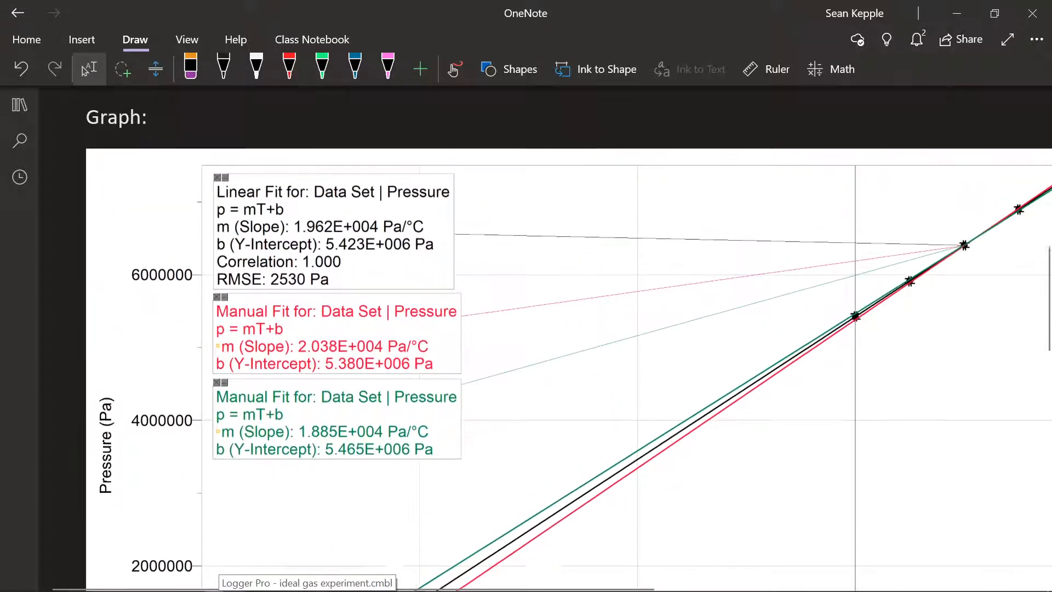
{"action": "left_click", "coordinate": [183, 576]}
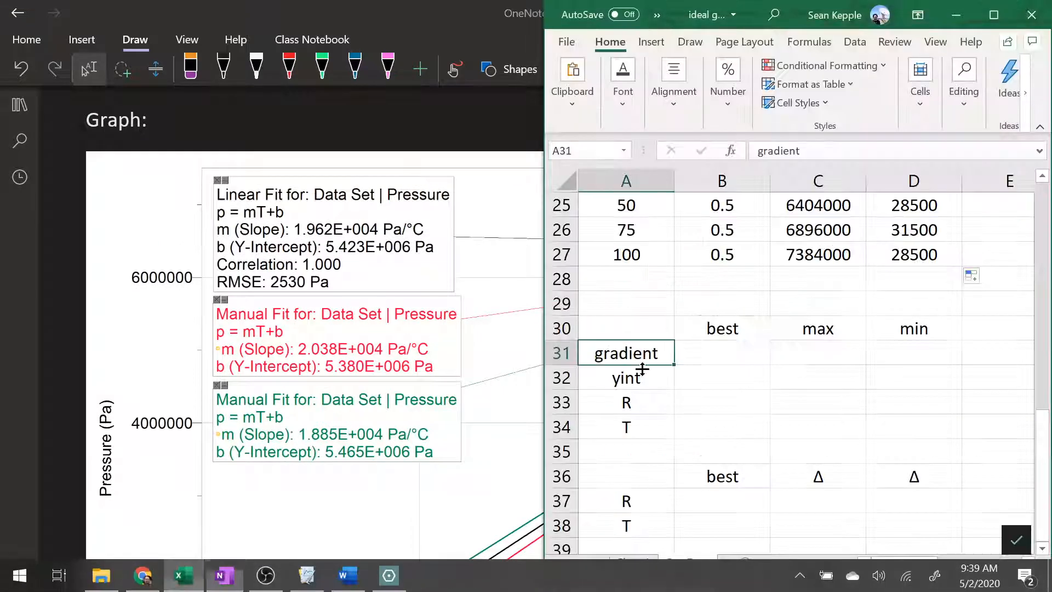
- Examine the layout of the blank calculation tables in A30:D38 for gradient, yint, R, T and their uncertainties
{"action": "left_click", "coordinate": [735, 336]}
{"action": "left_click", "coordinate": [710, 354]}
{"action": "left_click", "coordinate": [708, 376]}
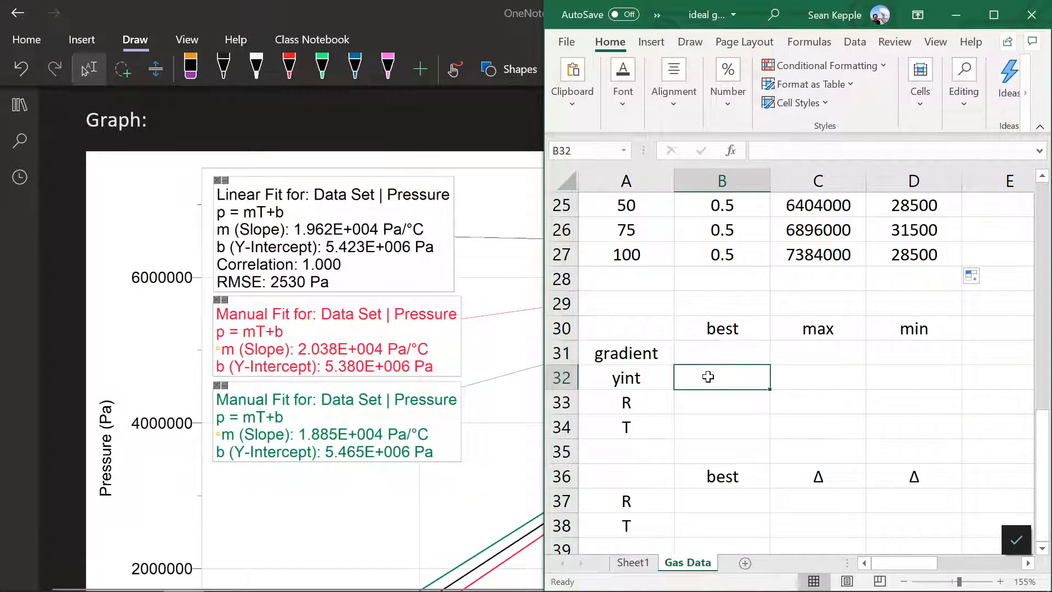
{"action": "left_click_drag", "start_coordinate": [816, 358], "coordinate": [820, 394]}
{"action": "left_click_drag", "start_coordinate": [909, 354], "coordinate": [908, 369]}
{"action": "left_click", "coordinate": [742, 336]}
{"action": "left_click", "coordinate": [726, 351]}
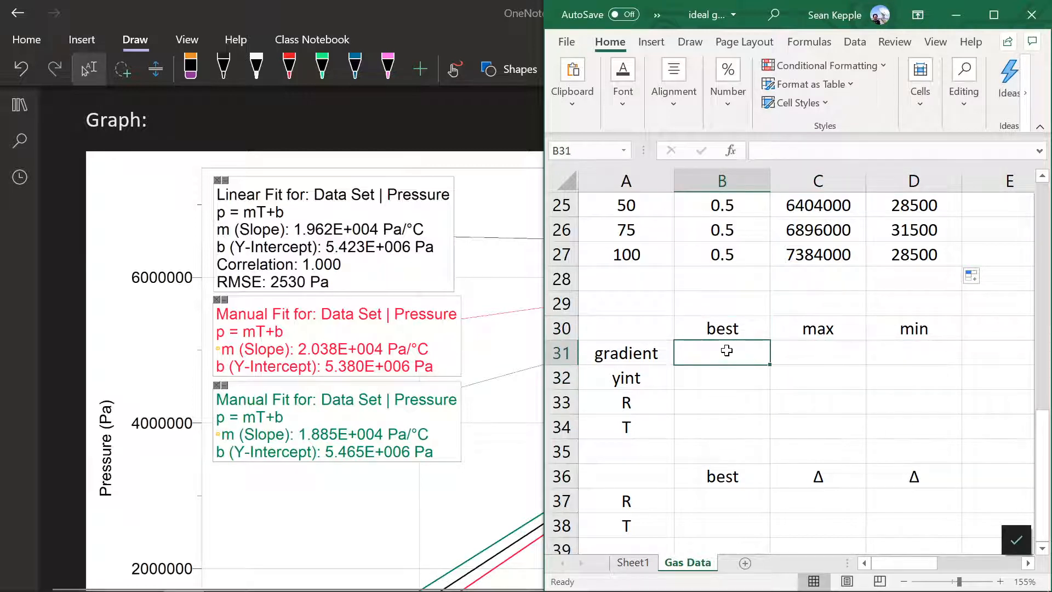
{"action": "left_click_drag", "start_coordinate": [612, 407], "coordinate": [872, 392]}
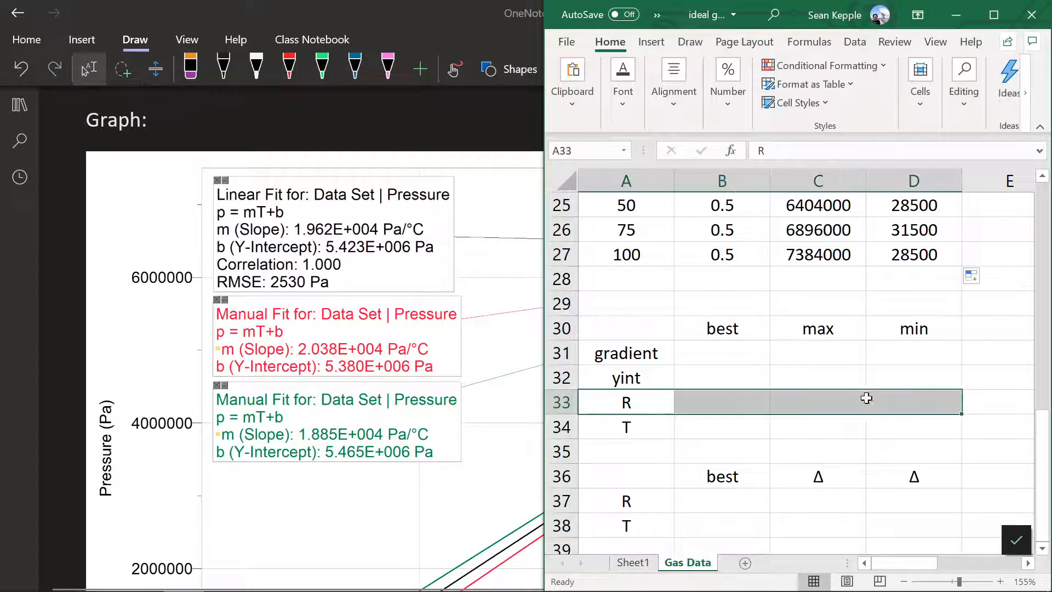
{"action": "left_click_drag", "start_coordinate": [711, 426], "coordinate": [944, 430]}
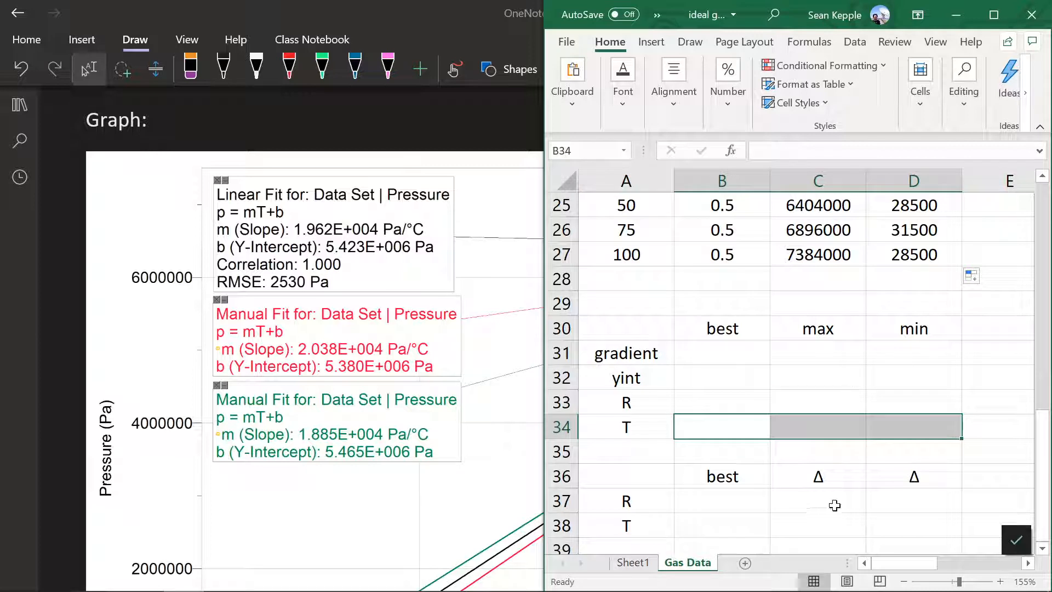
{"action": "left_click_drag", "start_coordinate": [628, 481], "coordinate": [928, 521]}
{"action": "left_click", "coordinate": [820, 378]}
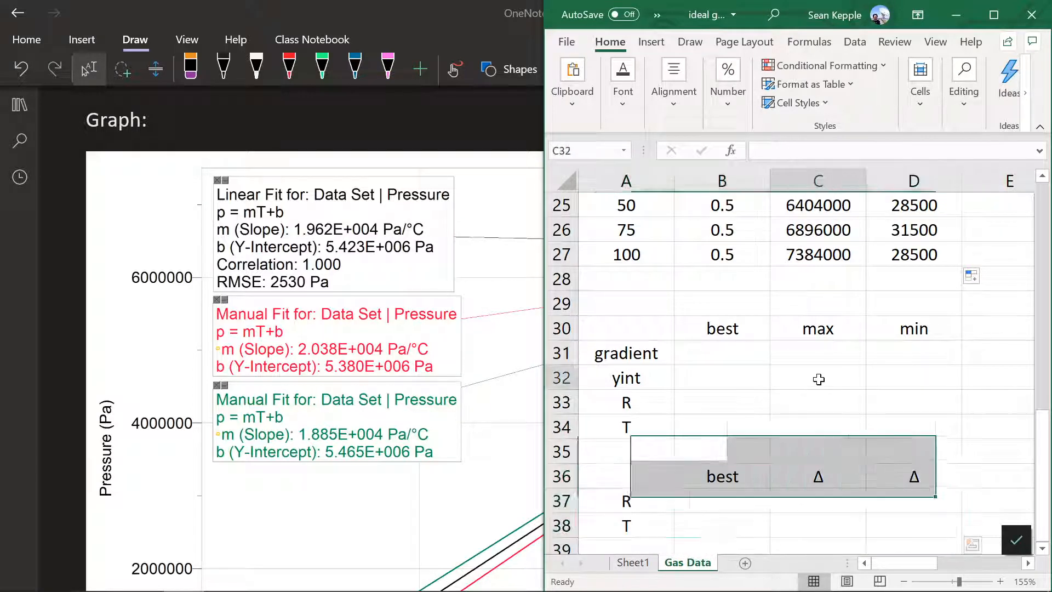
- Enter the best, max and min gradients 1.962E4, 2.038E4 and 1.885E4 in B31:D31 from the graph's fit results
{"action": "left_click", "coordinate": [712, 347]}
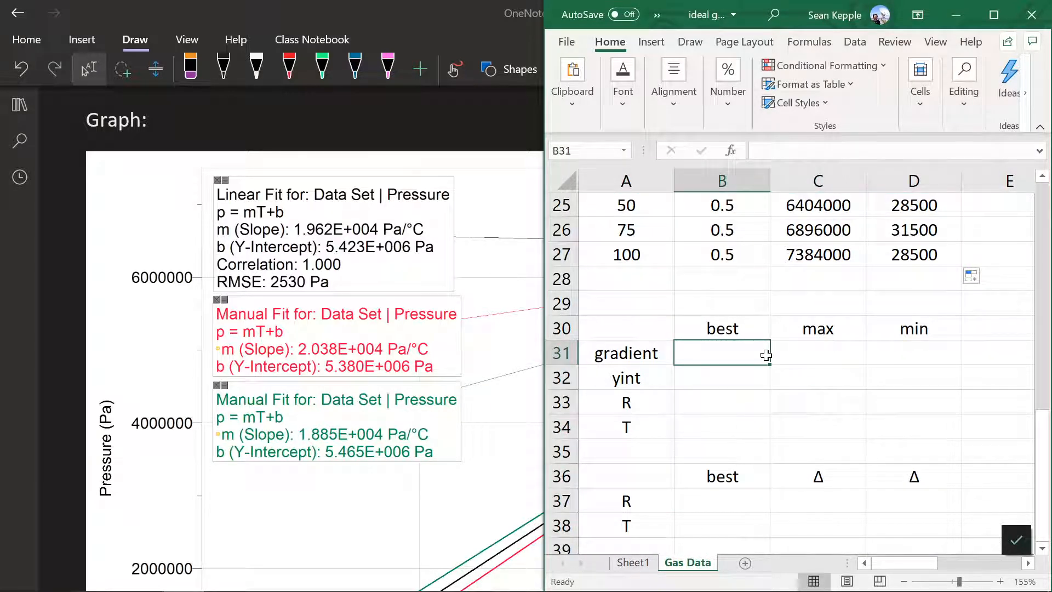
{"action": "type", "text": "1."}
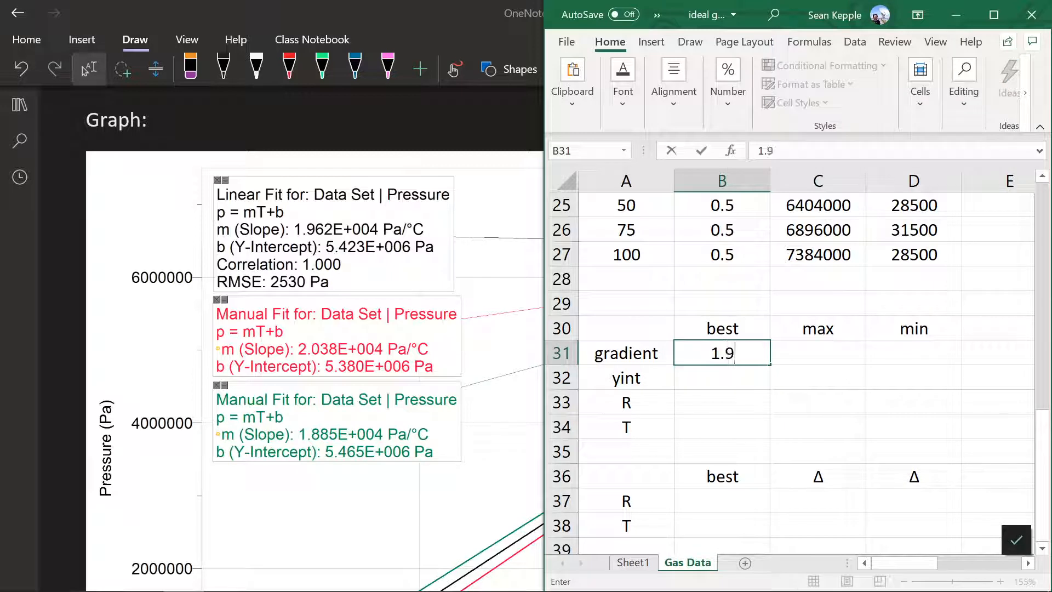
{"action": "type", "text": "962E4"}
{"action": "key", "text": "Tab"}
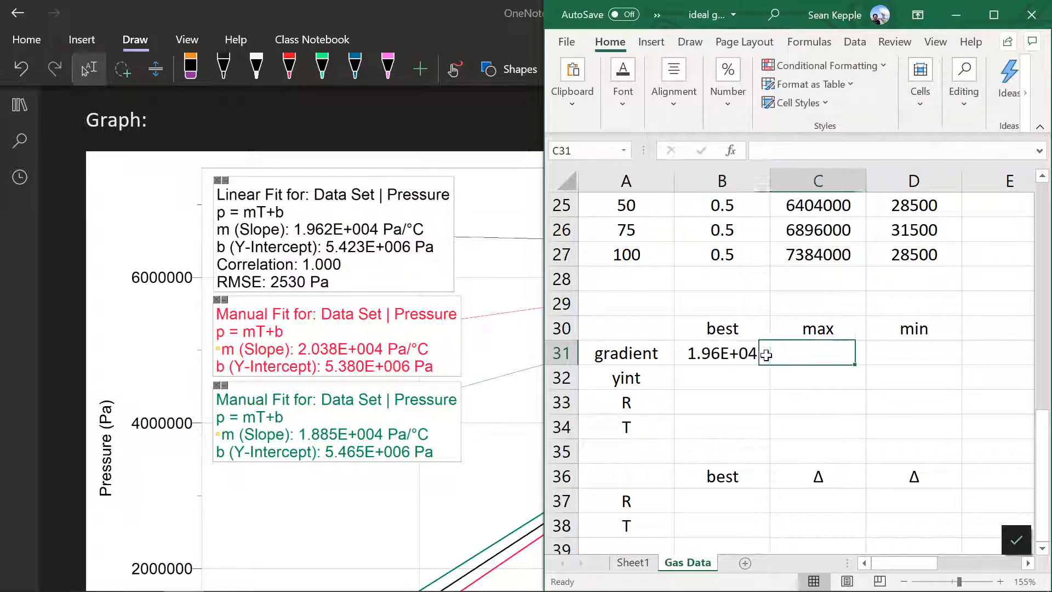
{"action": "type", "text": "2.038"}
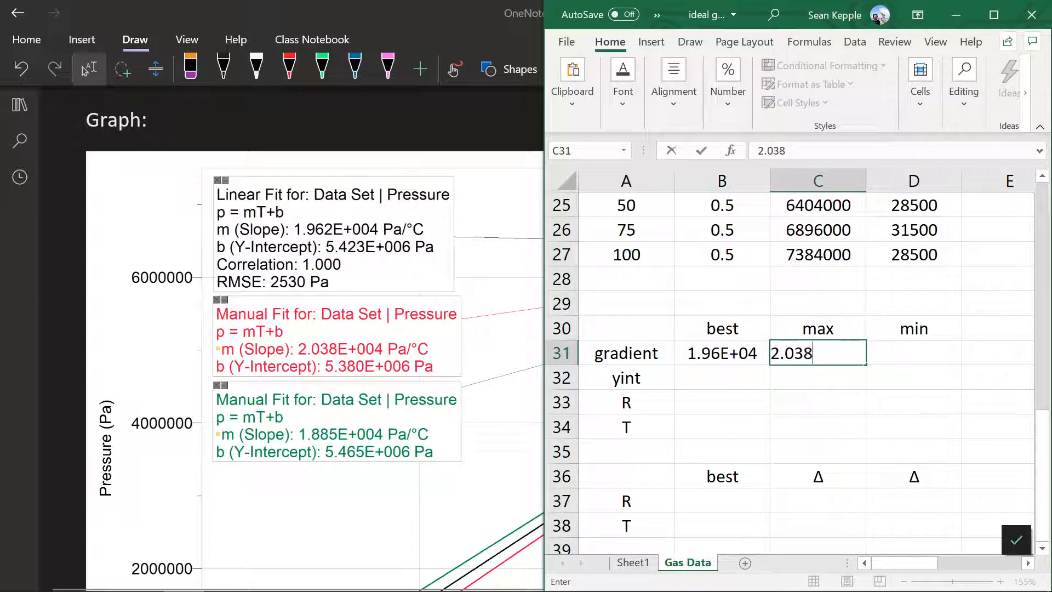
{"action": "type", "text": "E4"}
{"action": "key", "text": "Tab"}
{"action": "type", "text": "1."}
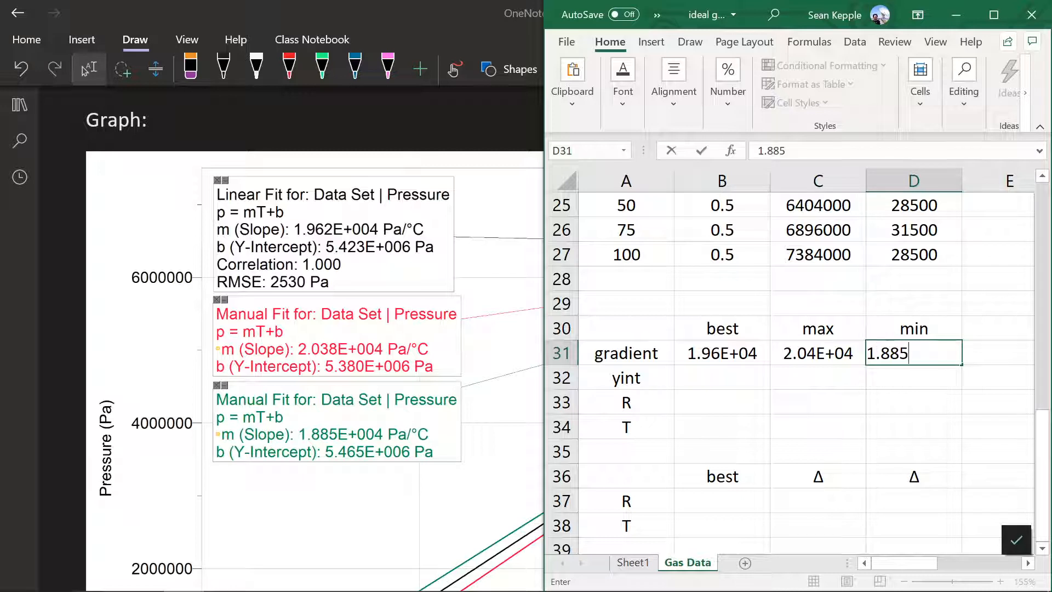
{"action": "key", "text": "Return"}
- Fill in the best, max and min y-intercepts in B32:D32 as 5.423E6, 5.380E6 and 5.465E+6
{"action": "left_click", "coordinate": [693, 370]}
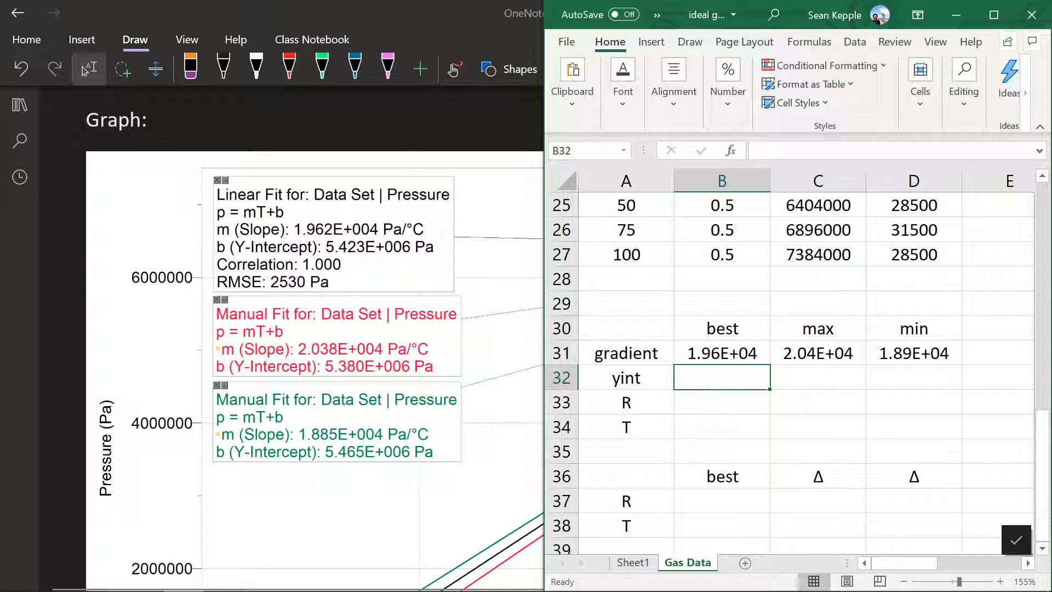
{"action": "type", "text": "5.423E6"}
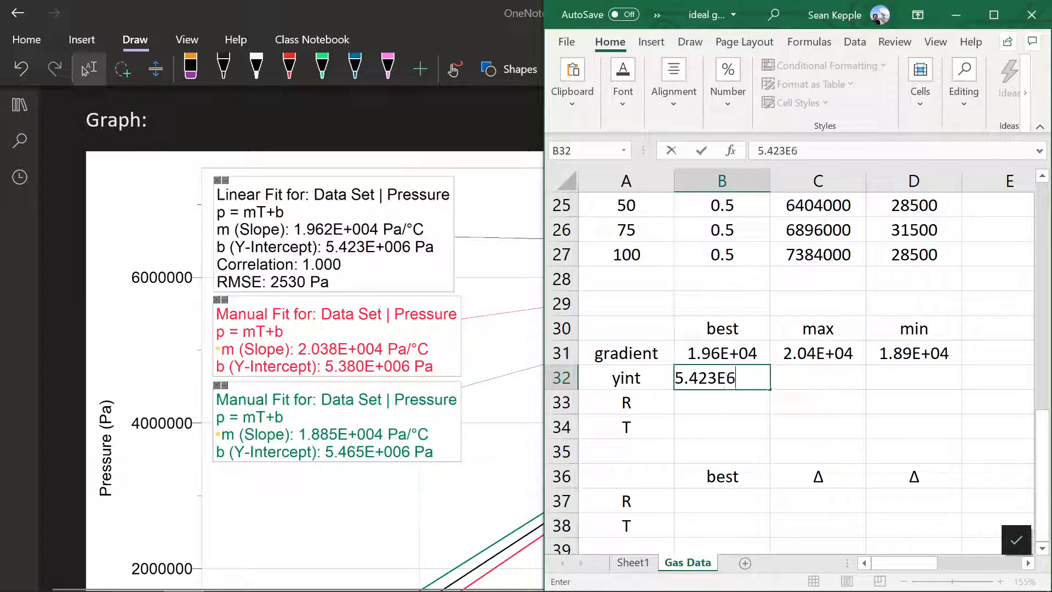
{"action": "key", "text": "Tab"}
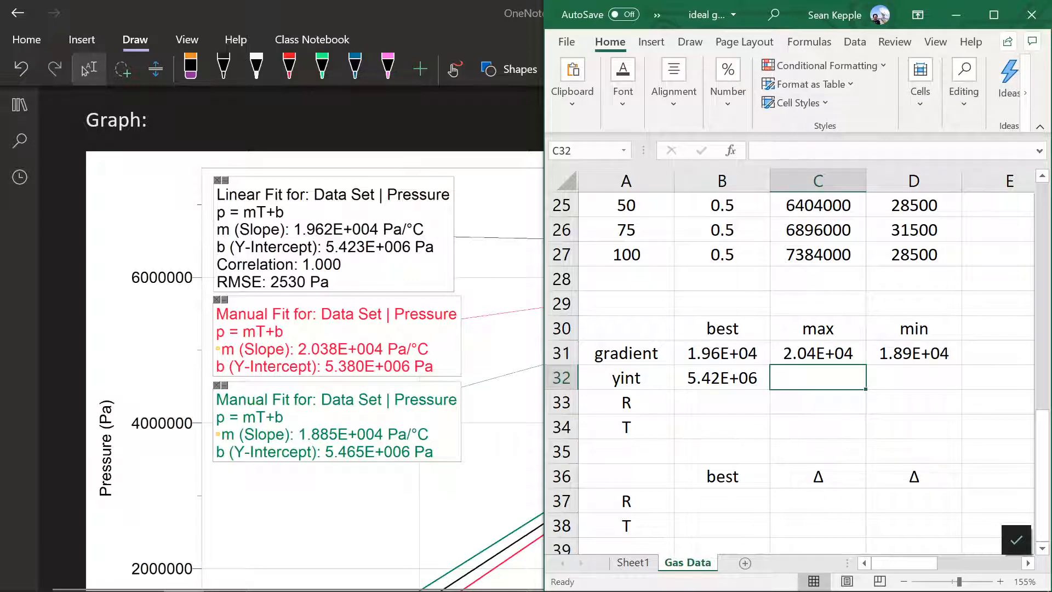
{"action": "left_click", "coordinate": [366, 373]}
{"action": "mouse_move", "coordinate": [289, 584]}
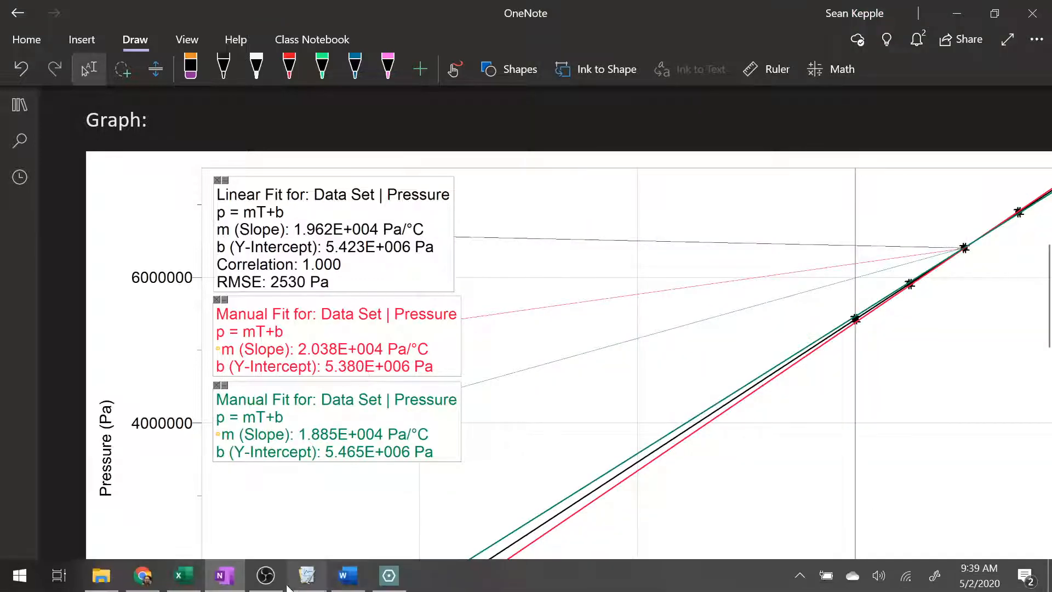
{"action": "left_click", "coordinate": [195, 576]}
{"action": "type", "text": "5."}
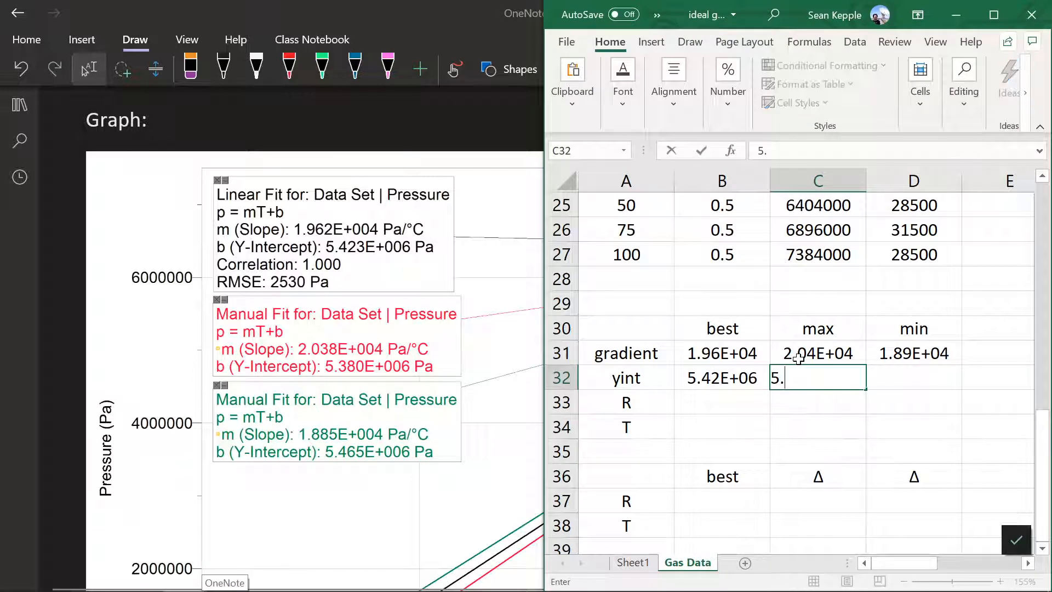
{"action": "type", "text": "380E6"}
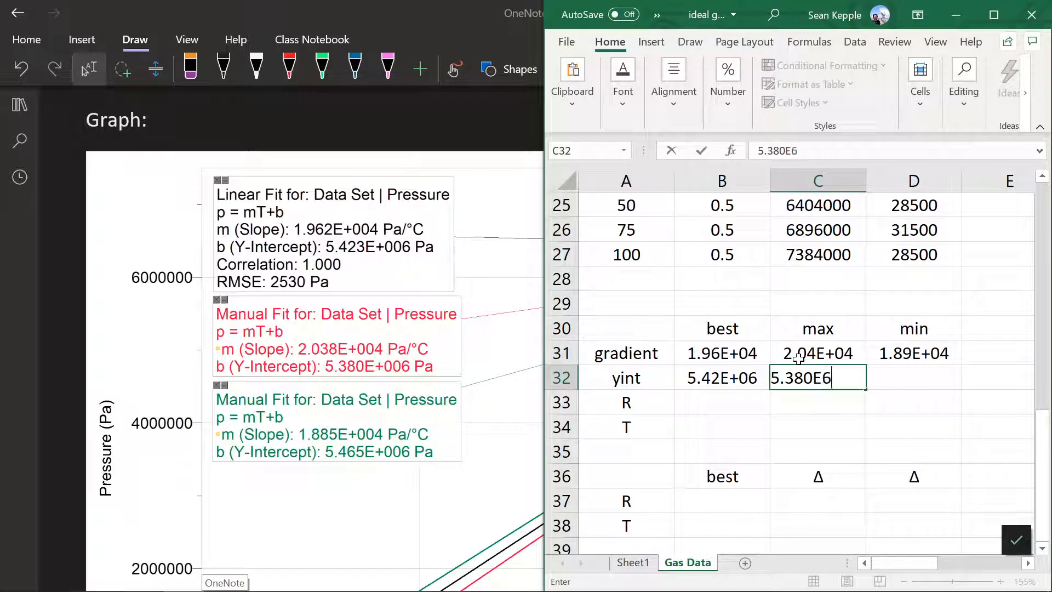
{"action": "key", "text": "Tab"}
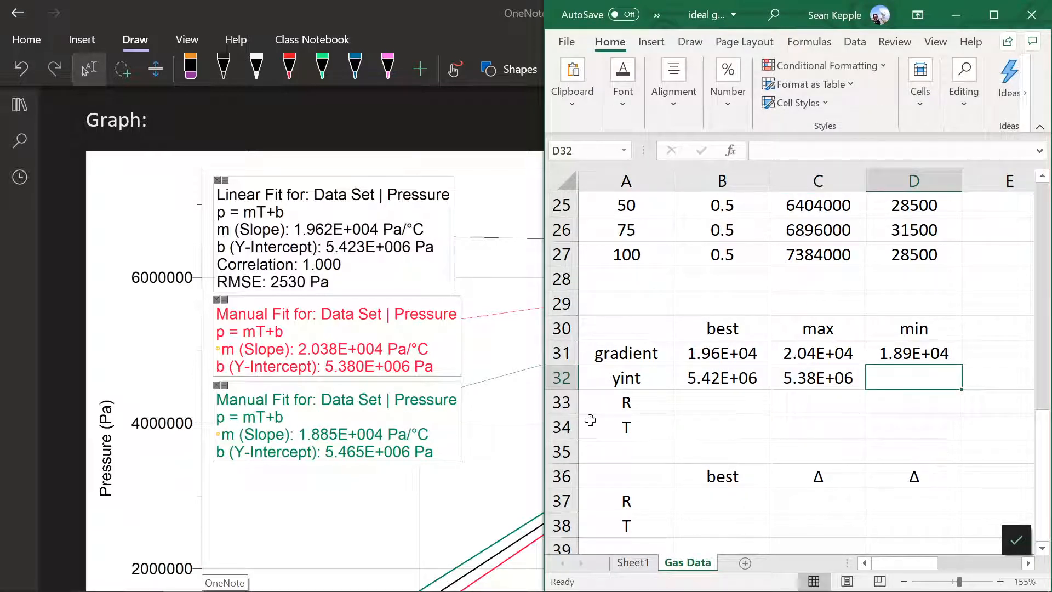
{"action": "type", "text": "5.4"}
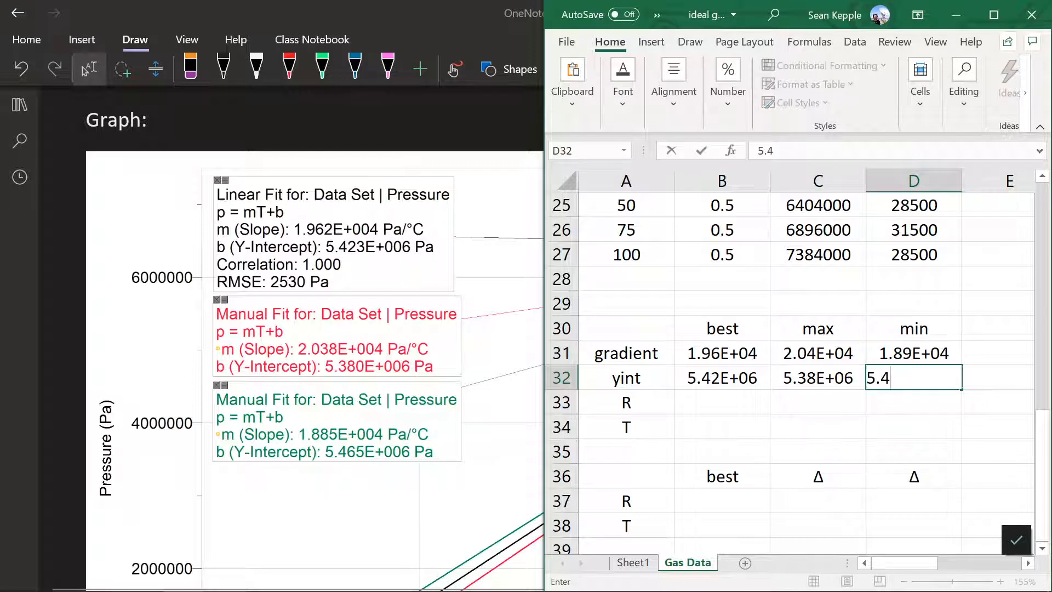
{"action": "type", "text": "65E+6"}
{"action": "key", "text": "Return"}
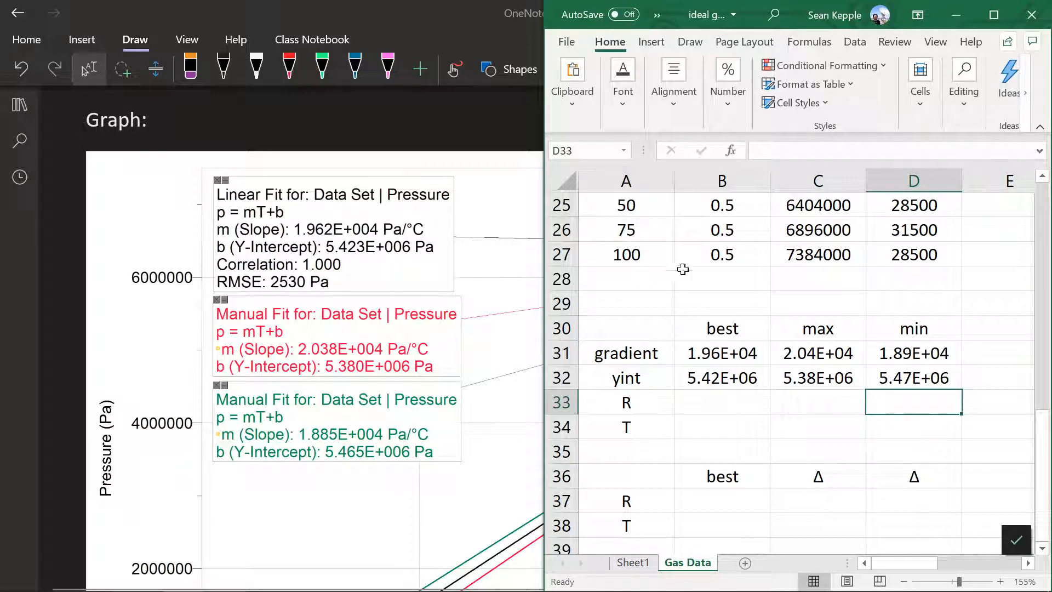
- Check the highlighted rows for the amount n and the volume V in the constant data
{"action": "left_click", "coordinate": [712, 270]}
{"action": "scroll", "coordinate": [725, 260], "scroll_direction": "up", "scroll_amount": 8}
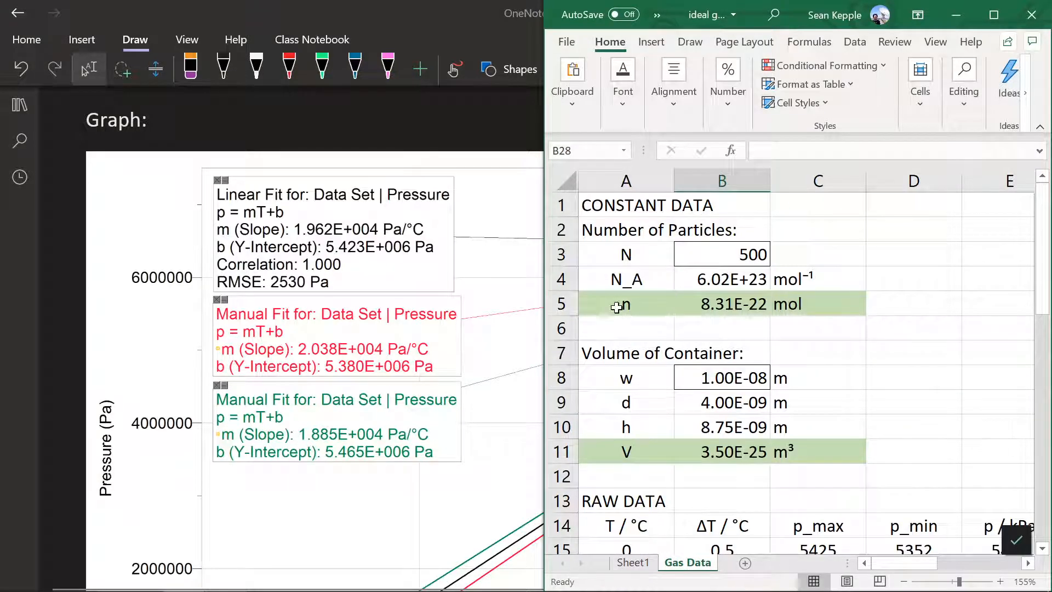
{"action": "left_click_drag", "start_coordinate": [617, 308], "coordinate": [806, 318]}
{"action": "left_click_drag", "start_coordinate": [611, 453], "coordinate": [832, 458]}
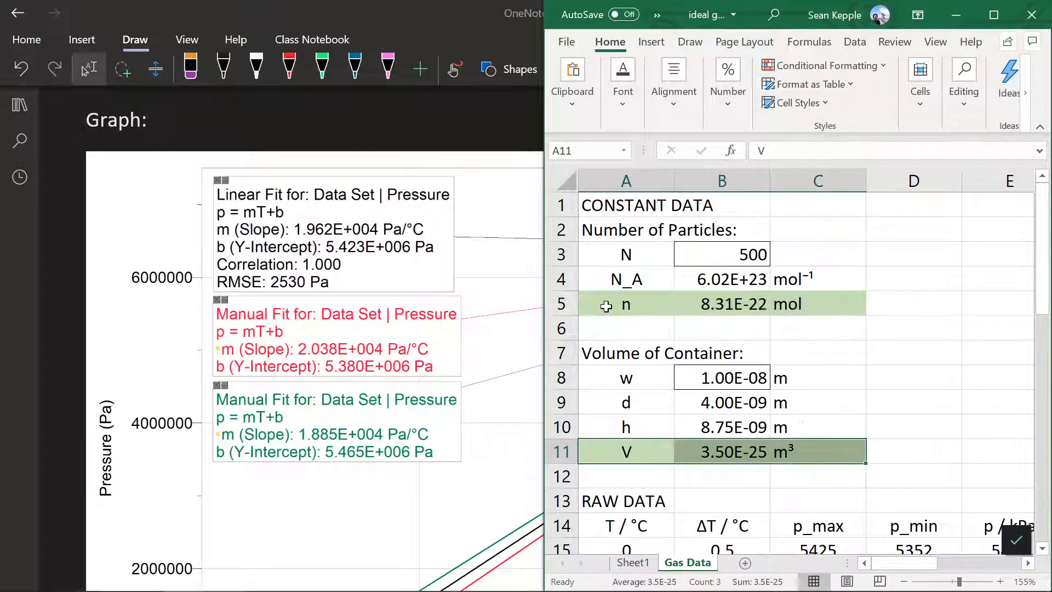
{"action": "left_click_drag", "start_coordinate": [606, 306], "coordinate": [827, 300]}
{"action": "scroll", "coordinate": [811, 373], "scroll_direction": "down", "scroll_amount": 7}
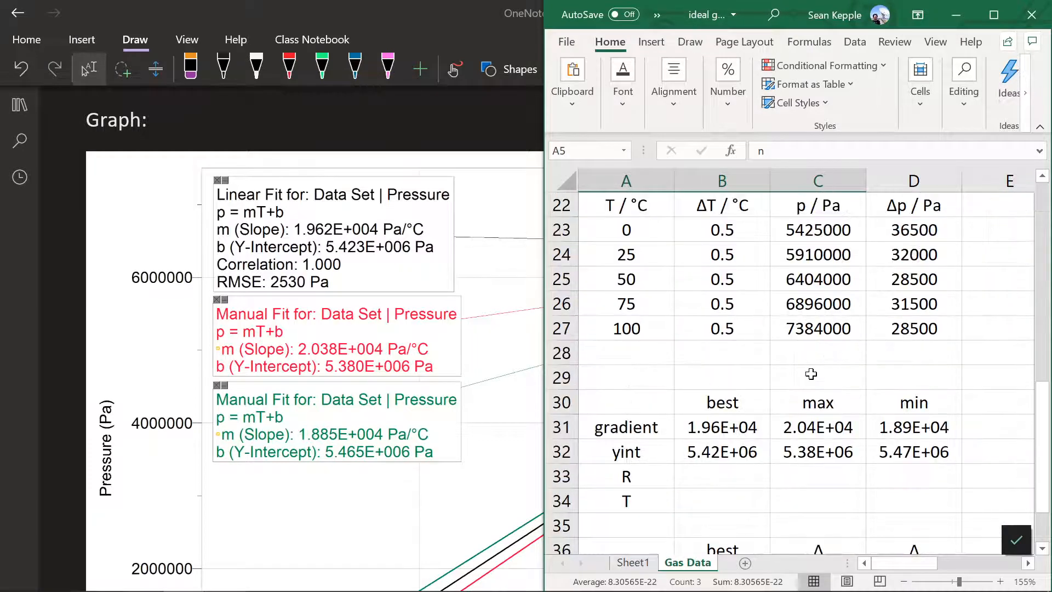
{"action": "scroll", "coordinate": [811, 374], "scroll_direction": "down", "scroll_amount": 1}
- Calculate the best R in B33 as gradient times V over n with the formula =(B31*B11)/B5
{"action": "left_click", "coordinate": [730, 404]}
{"action": "scroll", "coordinate": [394, 357], "scroll_direction": "up", "scroll_amount": 10}
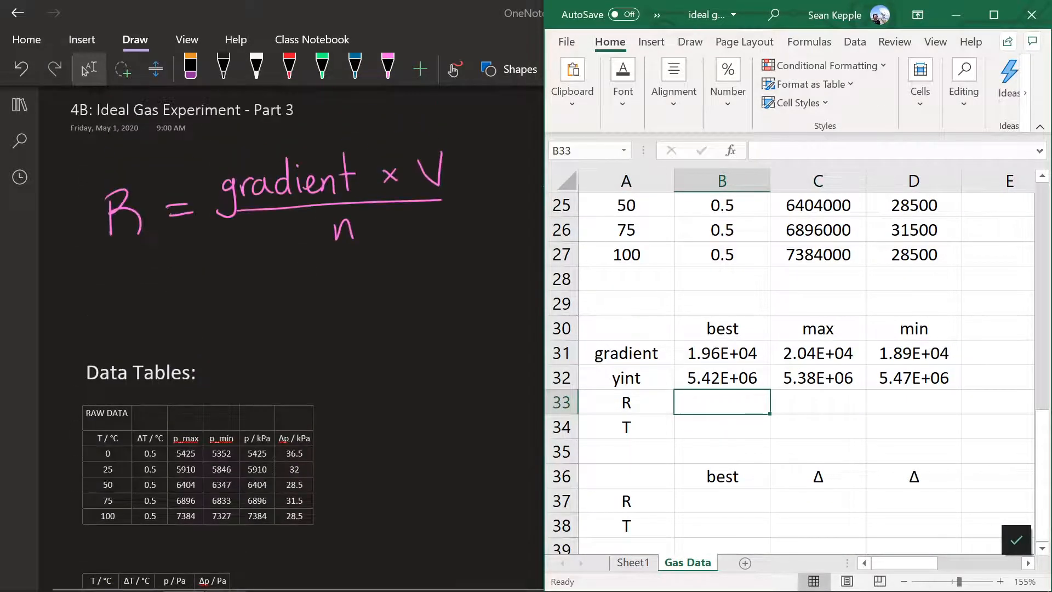
{"action": "type", "text": "="}
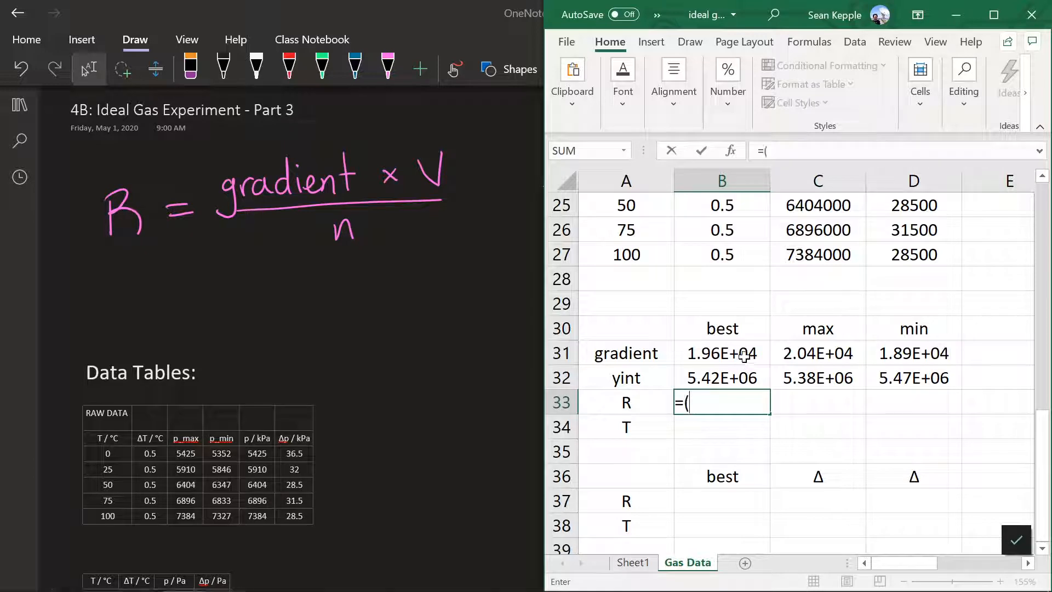
{"action": "type", "text": "("}
{"action": "left_click", "coordinate": [732, 349]}
{"action": "type", "text": "*"}
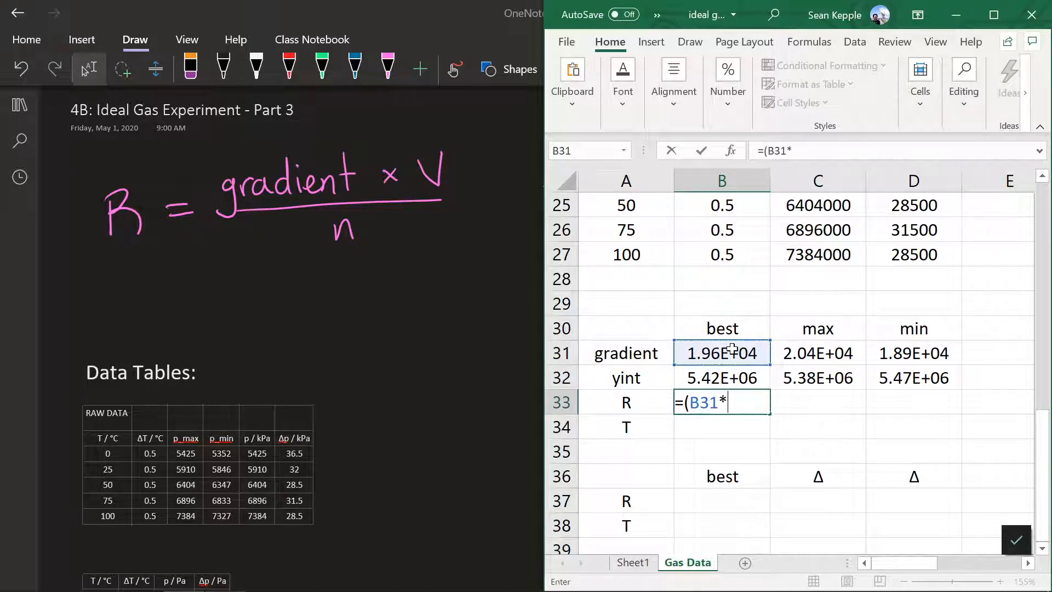
{"action": "scroll", "coordinate": [723, 346], "scroll_direction": "up", "scroll_amount": 7}
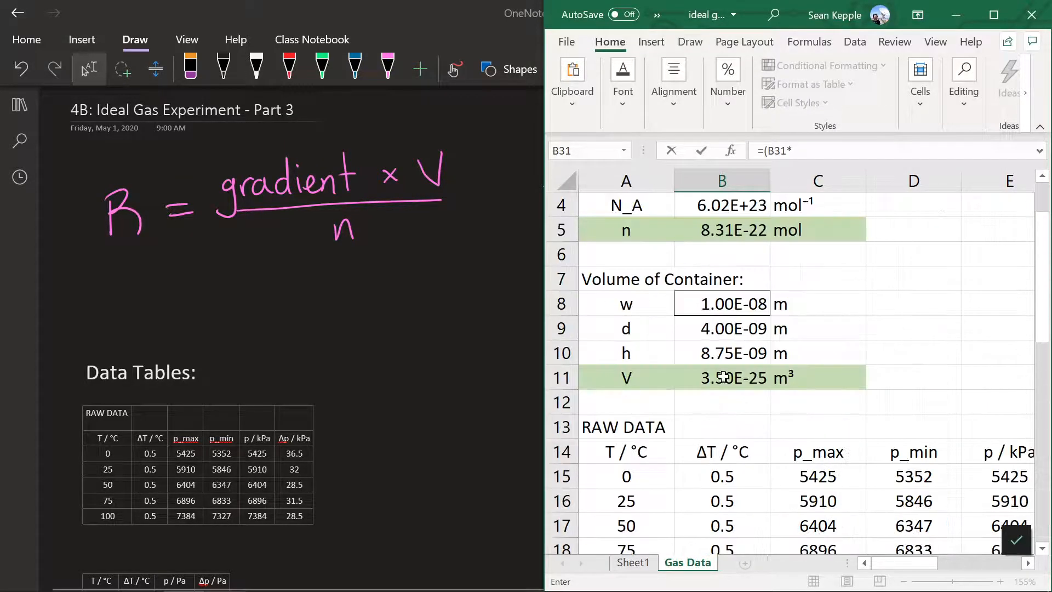
{"action": "left_click", "coordinate": [724, 377]}
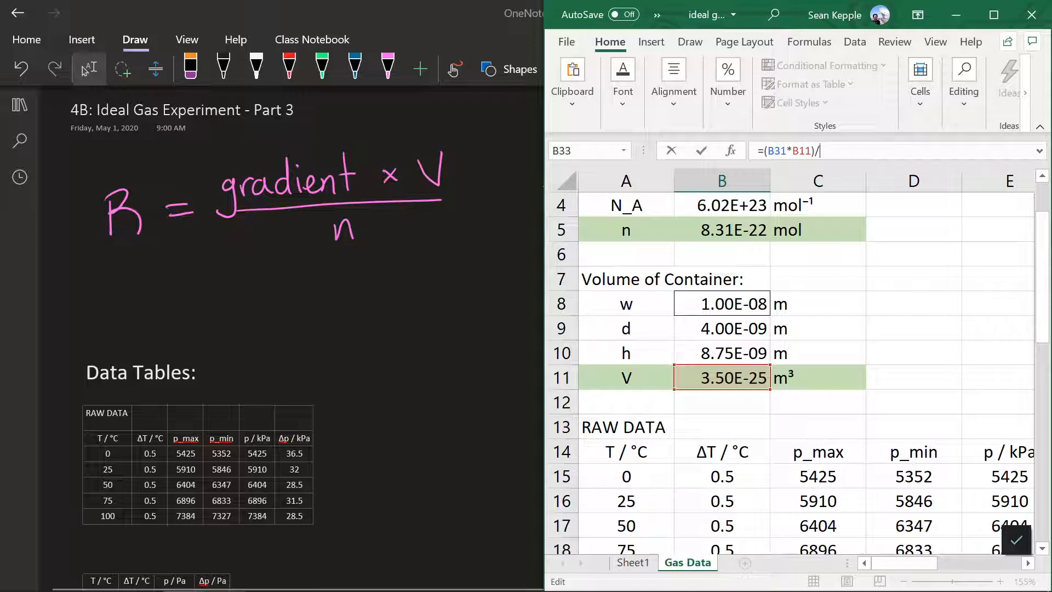
{"action": "left_click", "coordinate": [733, 229]}
{"action": "key", "text": "Return"}
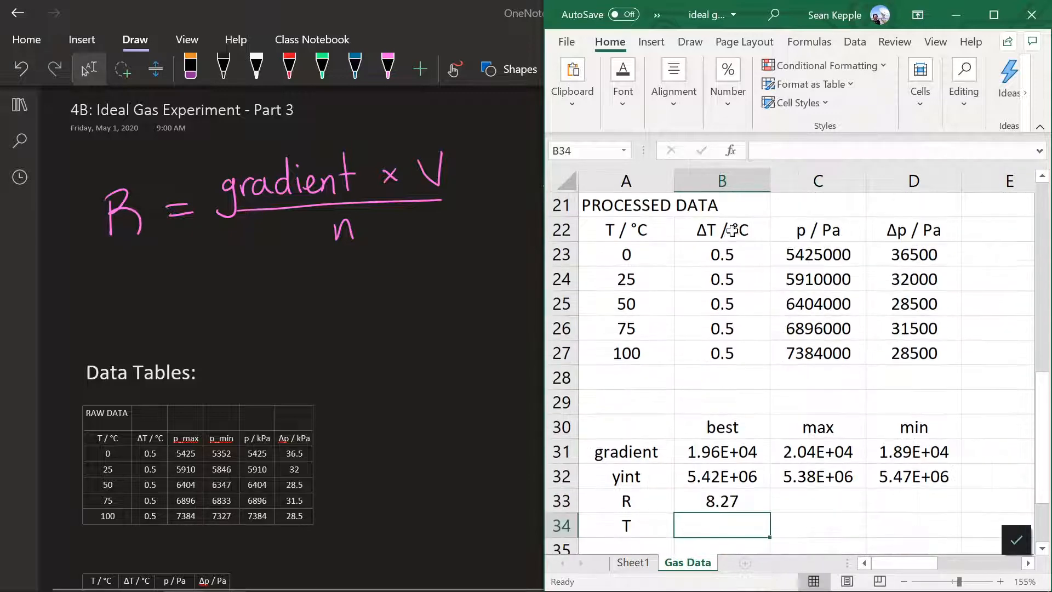
- Make the V and n references absolute in B33 so the formula reads =(B31*$B$11)/$B$5
{"action": "left_click", "coordinate": [733, 500]}
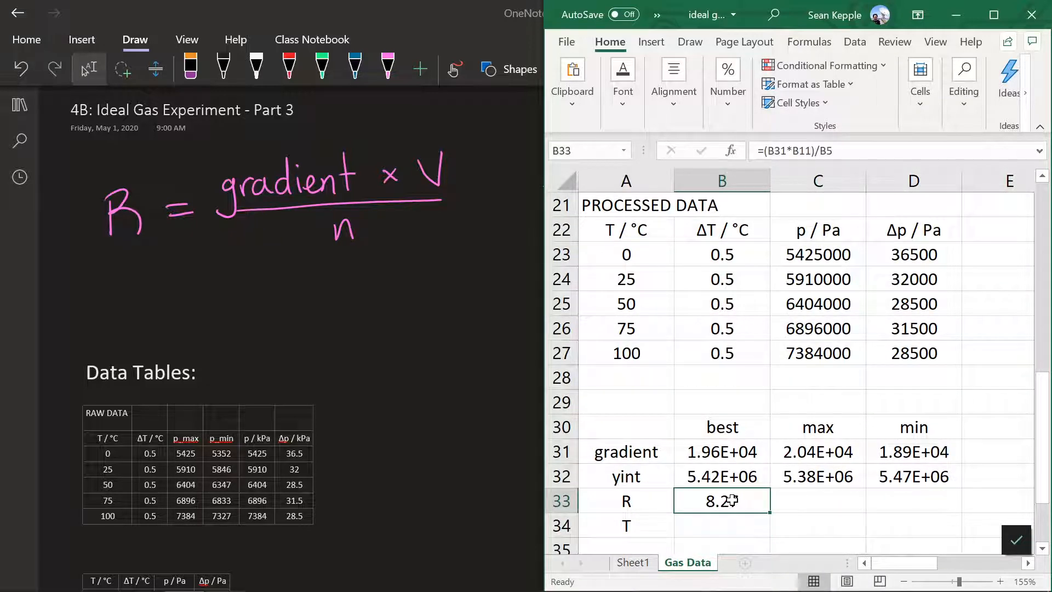
{"action": "double_click", "coordinate": [733, 500]}
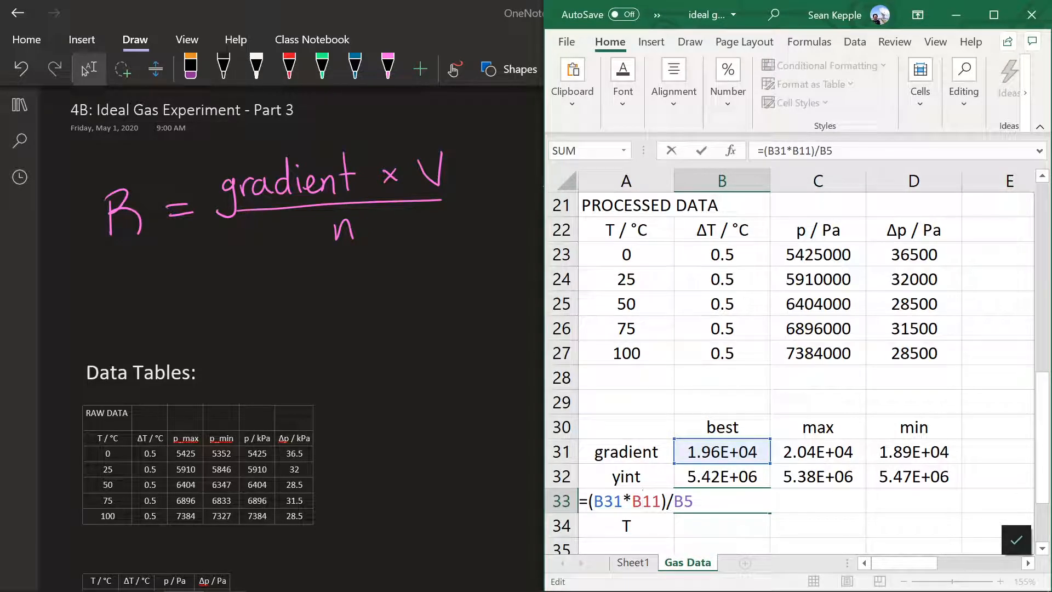
{"action": "key", "text": "F4"}
{"action": "key", "text": "End"}
{"action": "key", "text": "F4"}
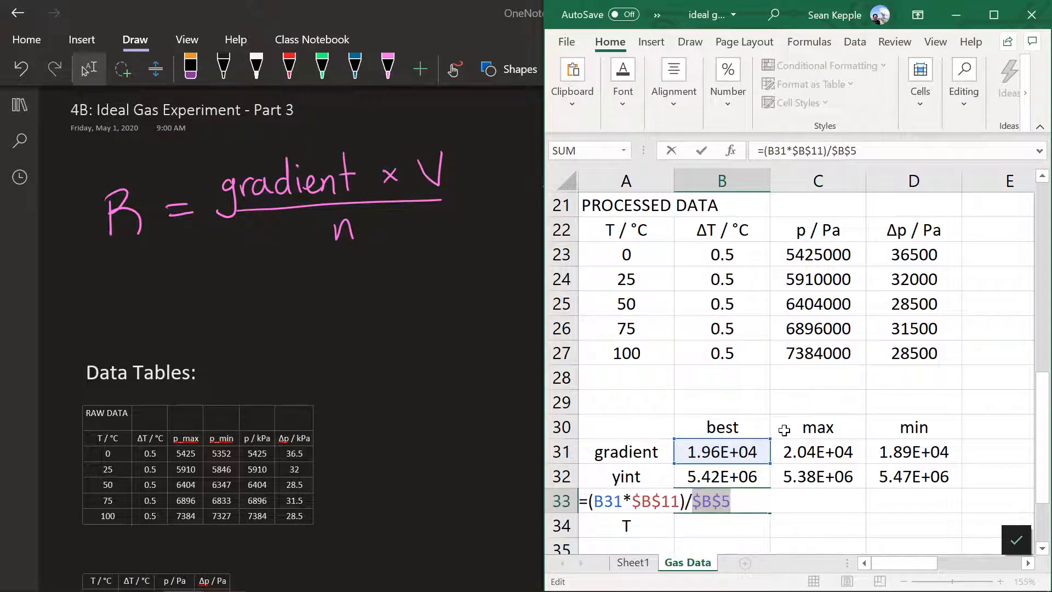
{"action": "key", "text": "Return"}
- Check the n and V constant cells, and fill the R formula from B33 across to the max and min columns
{"action": "scroll", "coordinate": [803, 365], "scroll_direction": "up", "scroll_amount": 7}
{"action": "left_click", "coordinate": [732, 310]}
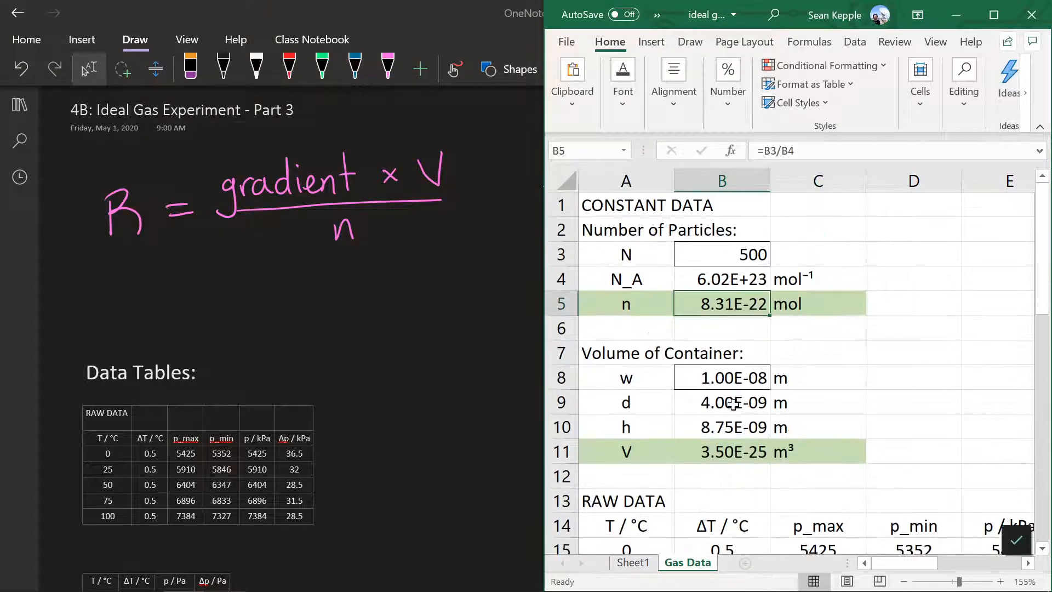
{"action": "left_click", "coordinate": [731, 451]}
{"action": "left_click", "coordinate": [731, 310]}
{"action": "scroll", "coordinate": [739, 394], "scroll_direction": "down", "scroll_amount": 2}
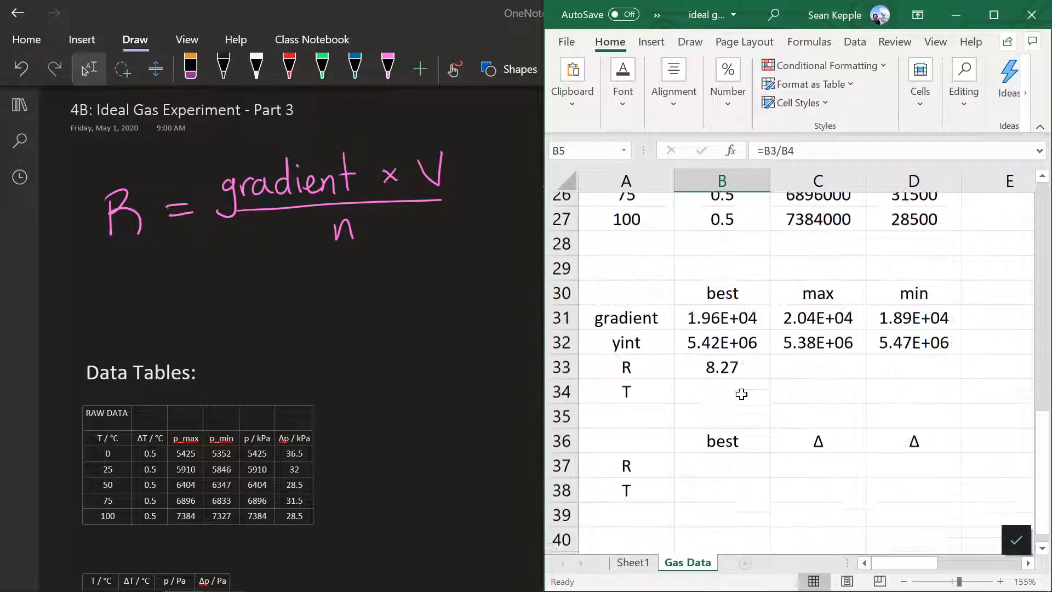
{"action": "left_click", "coordinate": [743, 403]}
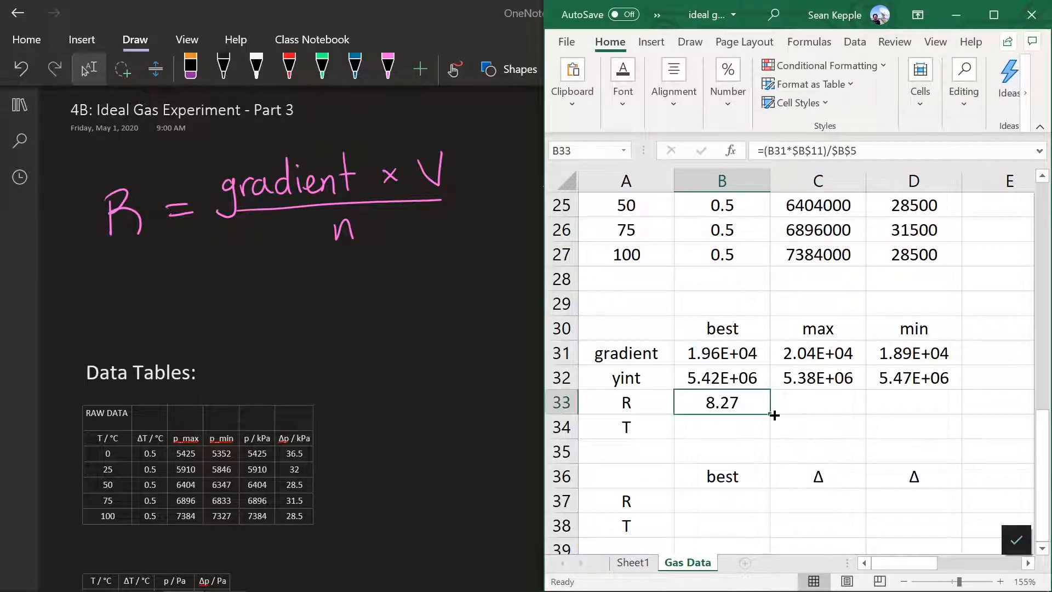
{"action": "left_click_drag", "start_coordinate": [774, 416], "coordinate": [927, 415]}
- Inspect the copied R formula in C33 and the gradient, V and n cells it references
{"action": "left_click", "coordinate": [798, 404]}
{"action": "double_click", "coordinate": [799, 404]}
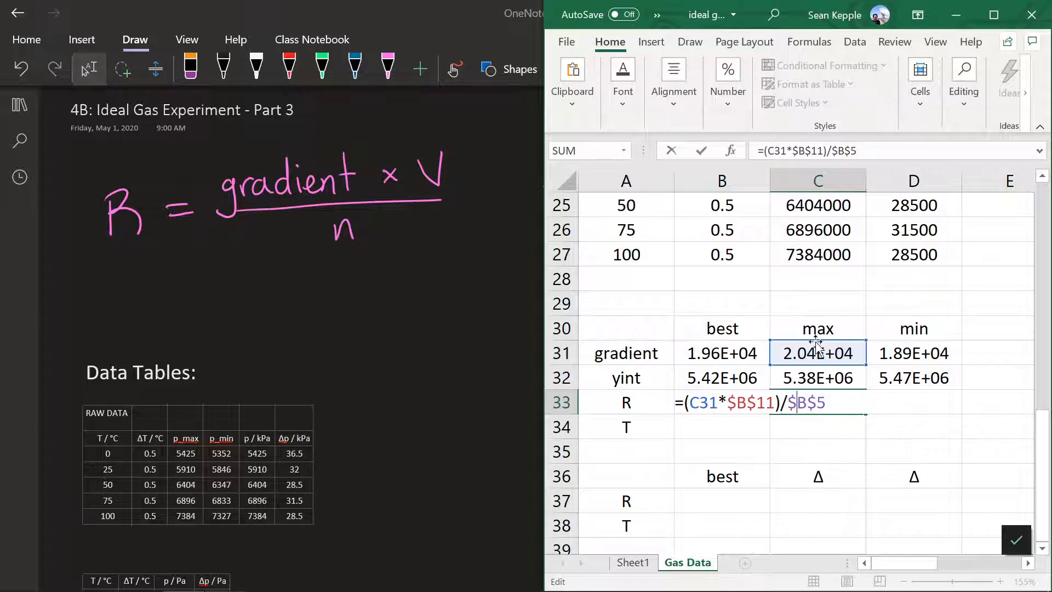
{"action": "scroll", "coordinate": [816, 351], "scroll_direction": "up", "scroll_amount": 8}
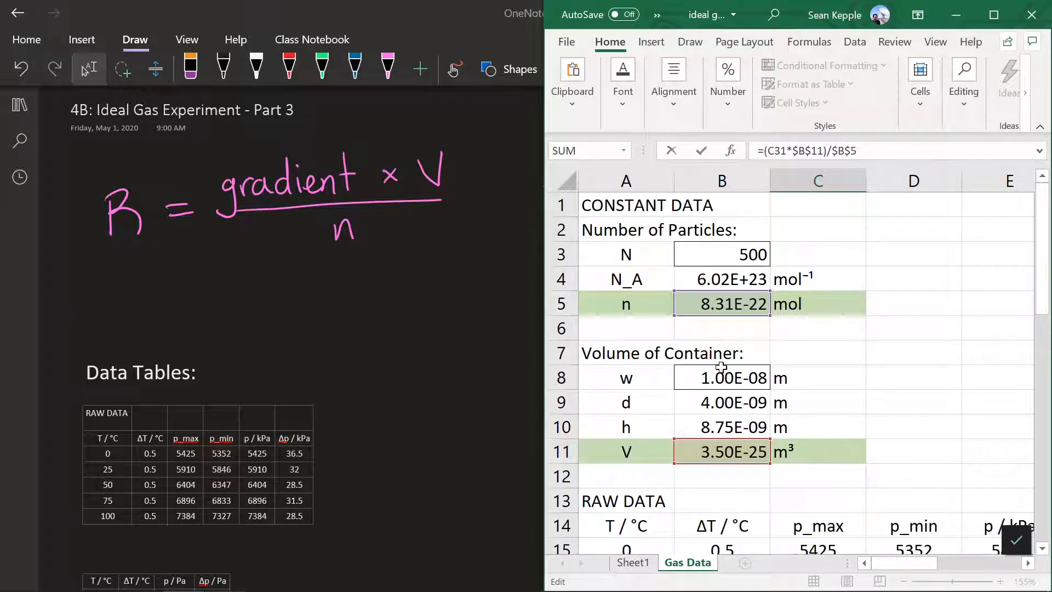
{"action": "key", "text": "Escape"}
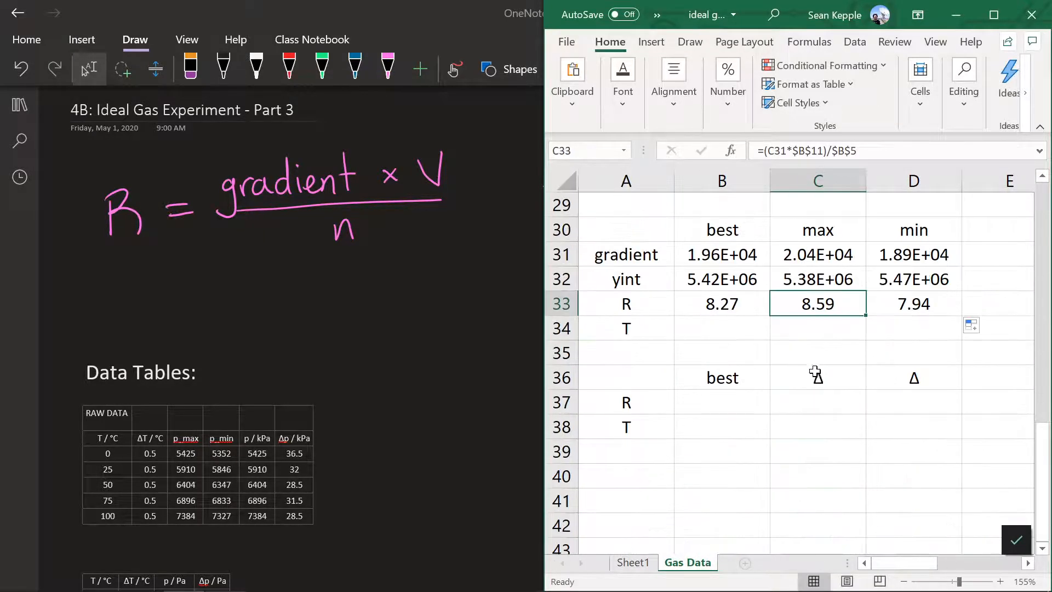
{"action": "scroll", "coordinate": [815, 373], "scroll_direction": "up", "scroll_amount": 2}
{"action": "left_click", "coordinate": [904, 384]}
{"action": "scroll", "coordinate": [798, 437], "scroll_direction": "down", "scroll_amount": 1}
{"action": "left_click", "coordinate": [727, 408]}
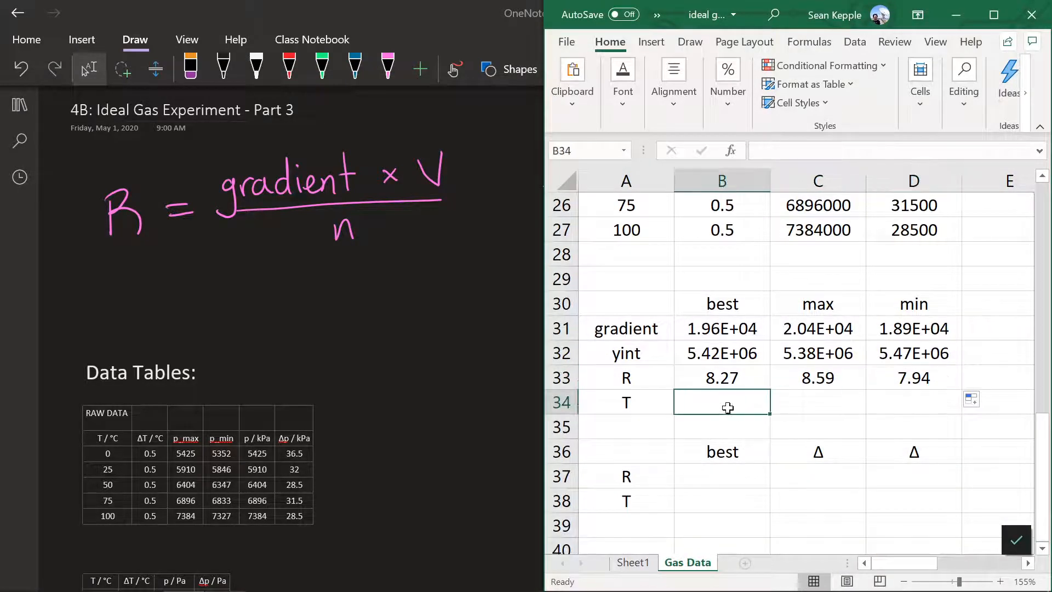
{"action": "scroll", "coordinate": [291, 340], "scroll_direction": "right", "scroll_amount": 7}
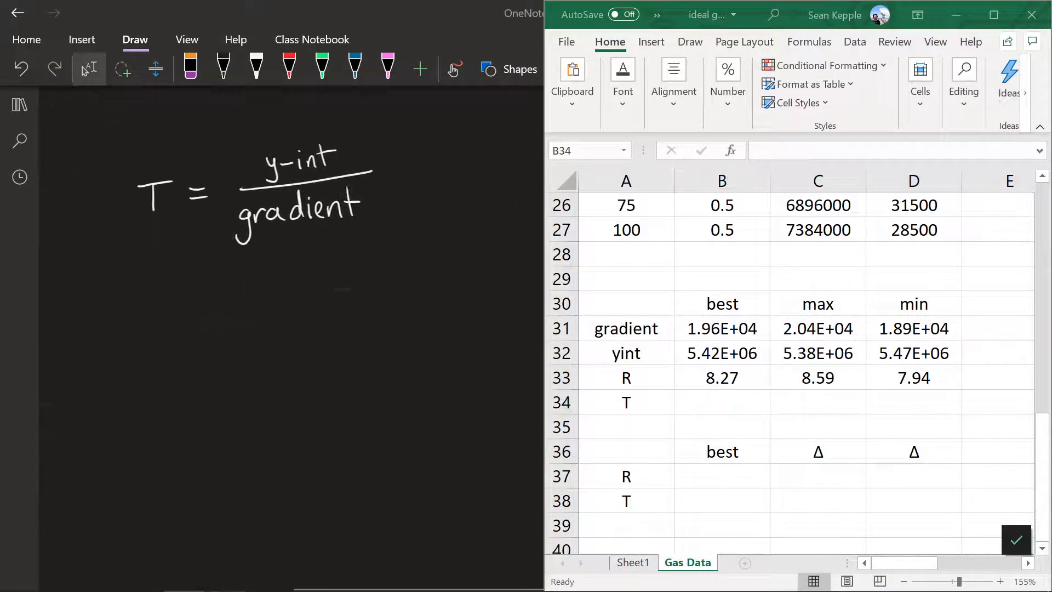
{"action": "left_click", "coordinate": [714, 399]}
{"action": "type", "text": "="}
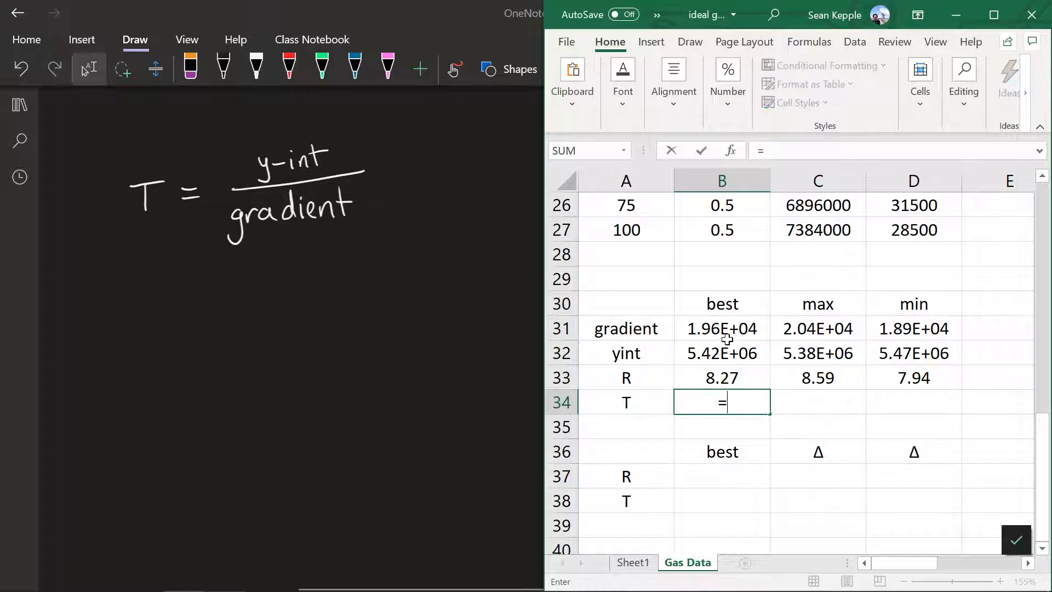
{"action": "left_click", "coordinate": [731, 354]}
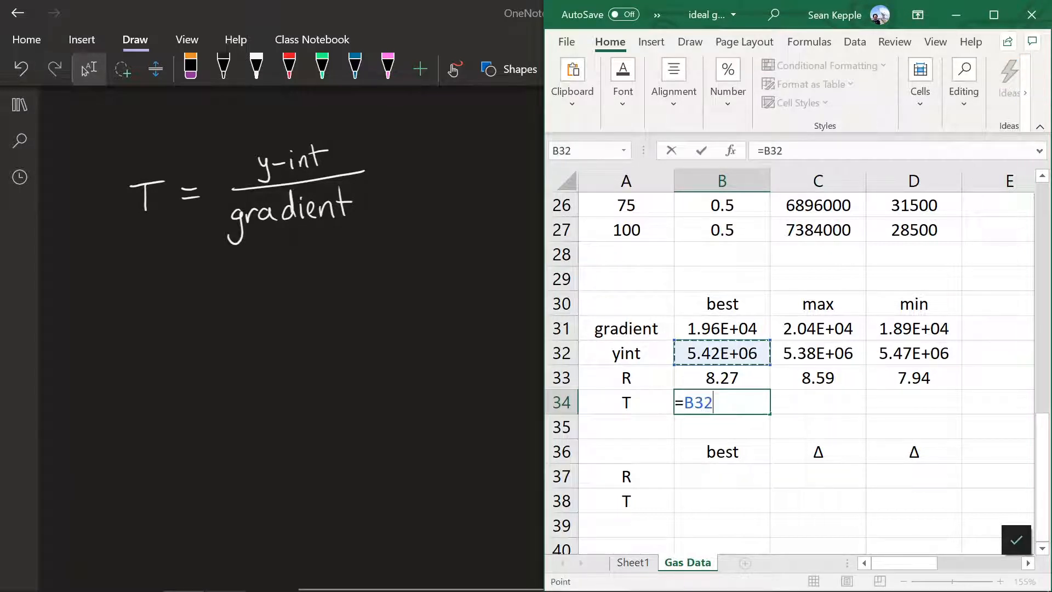
- Switch to OneNote and add a handwritten white minus sign in front of y-int in the T formula
{"action": "left_click", "coordinate": [257, 68]}
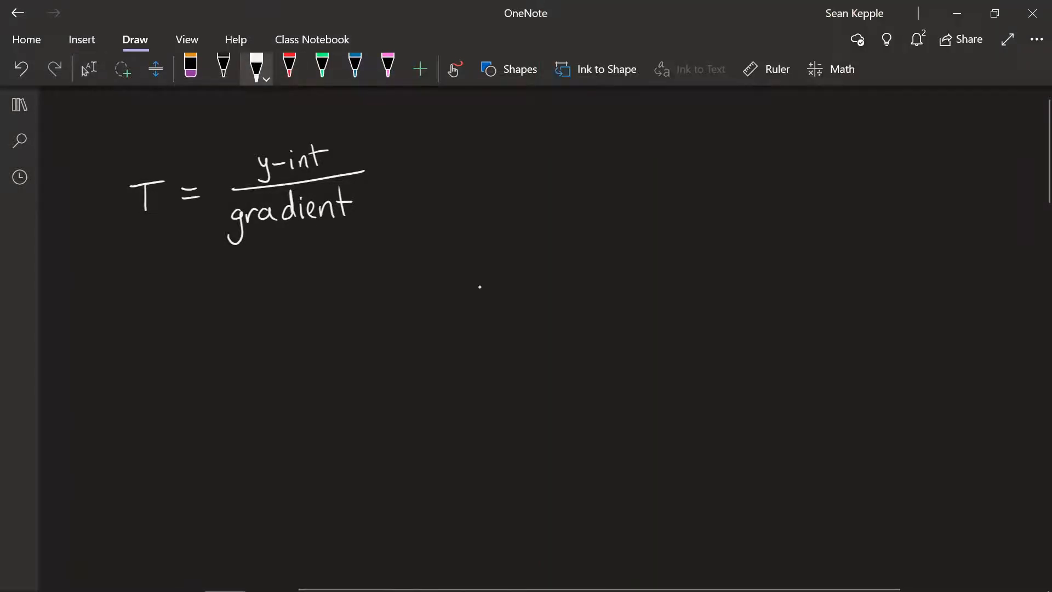
{"action": "left_click", "coordinate": [89, 68]}
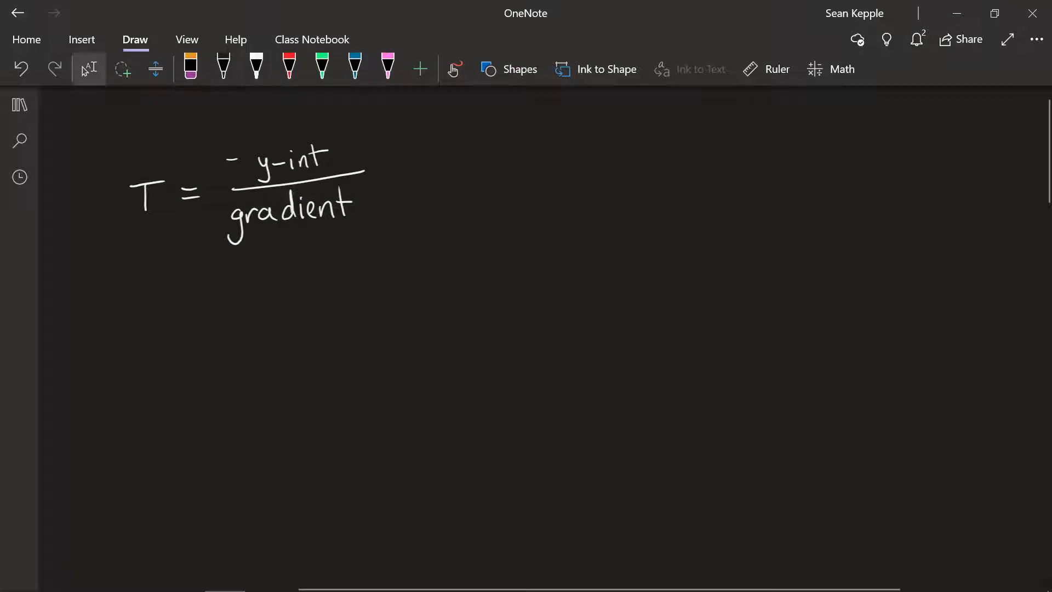
- Check the derivation of T on the "4B: Ideal Gas Experiment - Part 1" page, return to the Part 3 page and switch back to Excel
{"action": "left_click", "coordinate": [20, 109]}
{"action": "left_click", "coordinate": [176, 336]}
{"action": "left_click", "coordinate": [20, 105]}
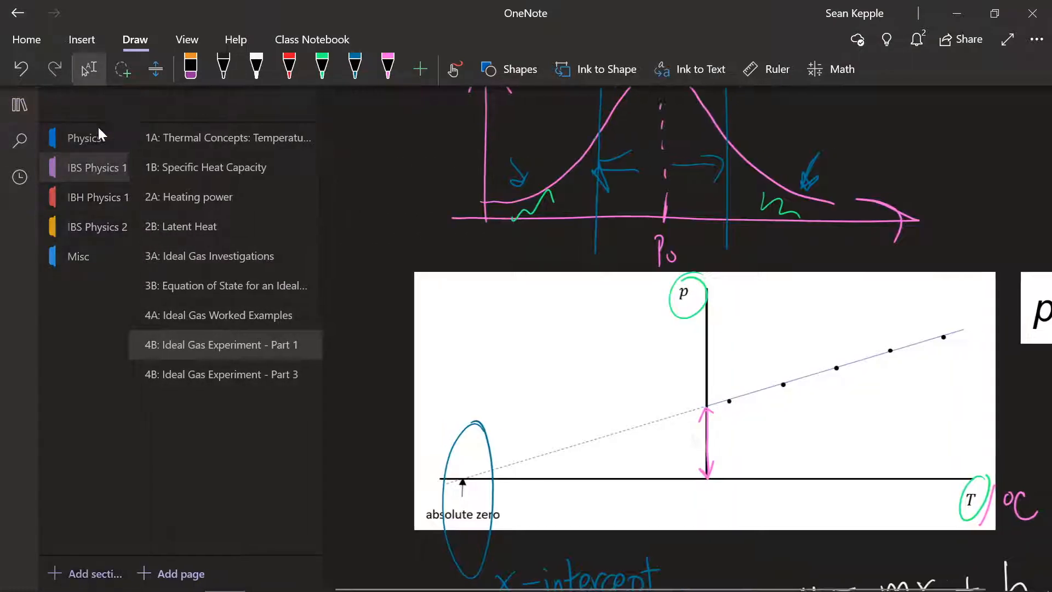
{"action": "scroll", "coordinate": [703, 312], "scroll_direction": "down", "scroll_amount": 8}
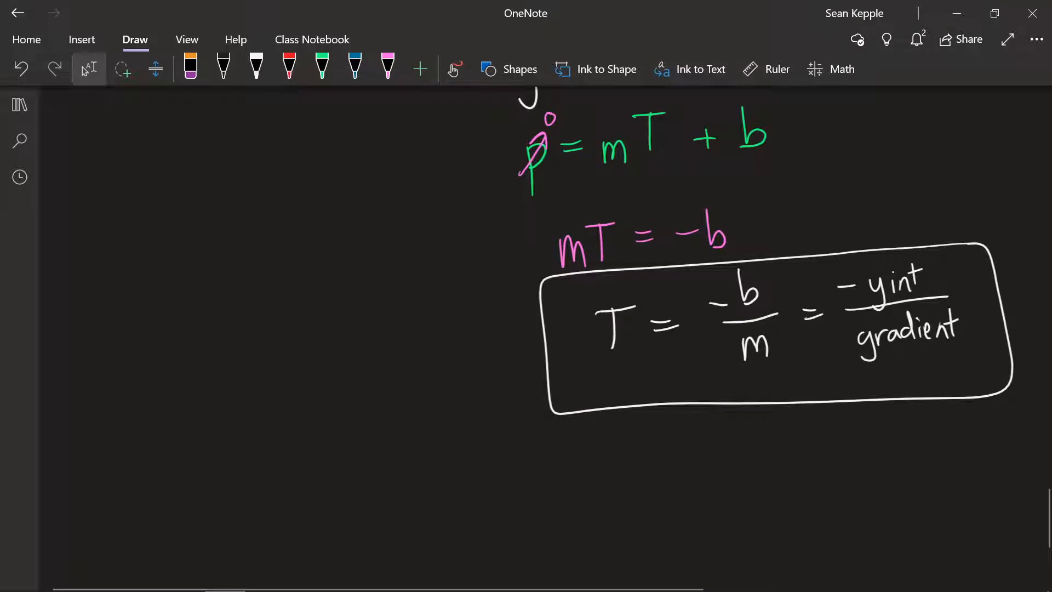
{"action": "left_click", "coordinate": [21, 107]}
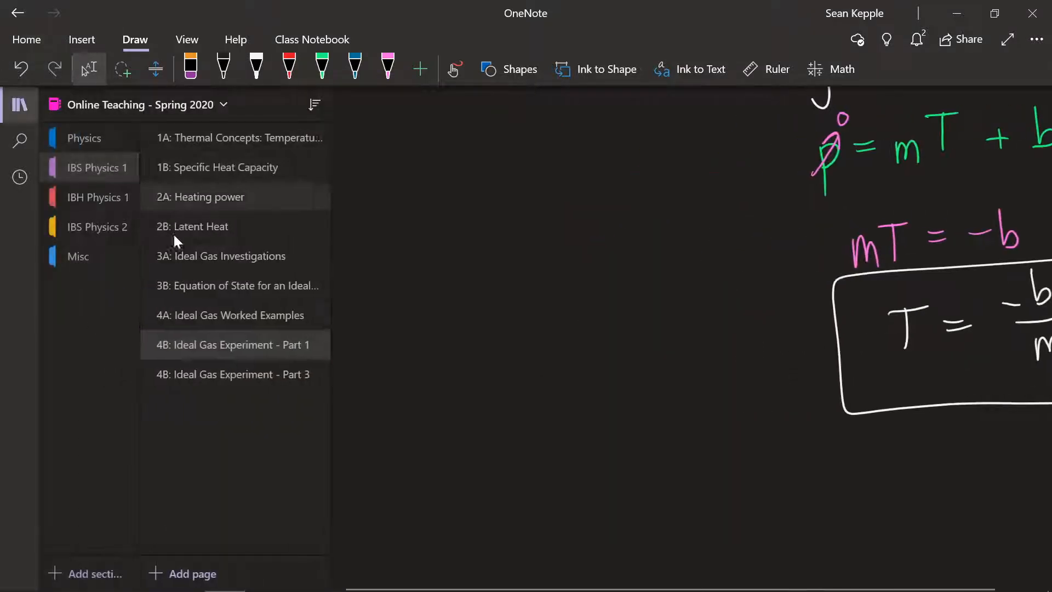
{"action": "left_click", "coordinate": [196, 375]}
{"action": "left_click", "coordinate": [21, 106]}
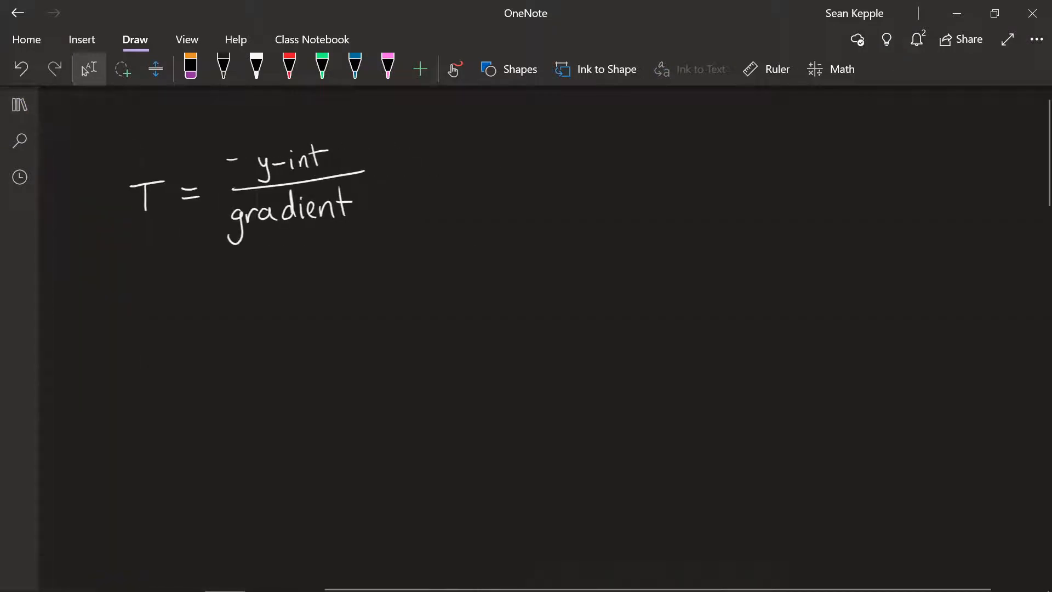
{"action": "left_click", "coordinate": [185, 574]}
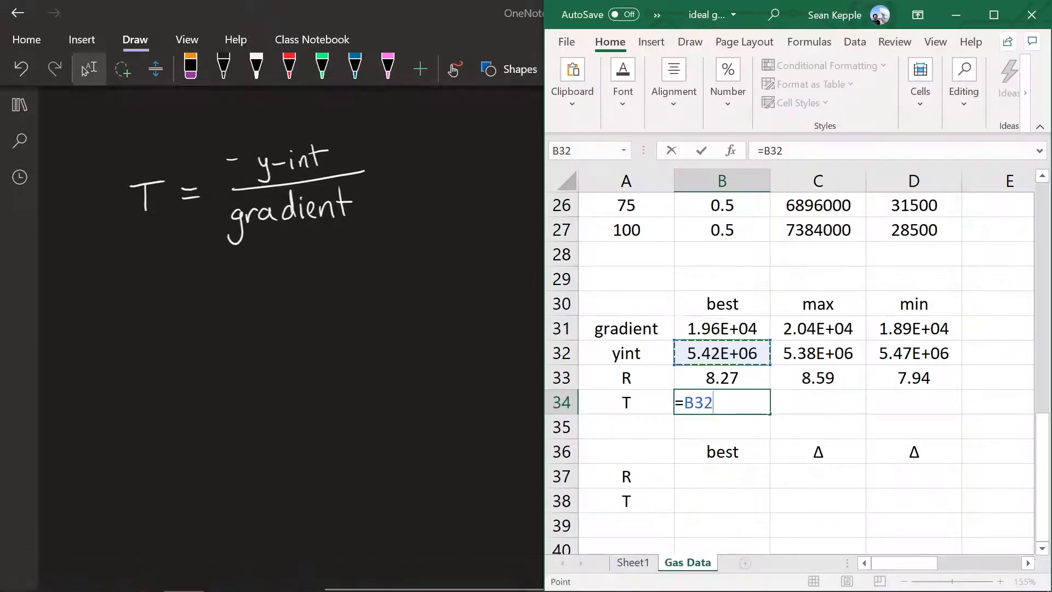
{"action": "left_click", "coordinate": [685, 403]}
{"action": "type", "text": "-"}
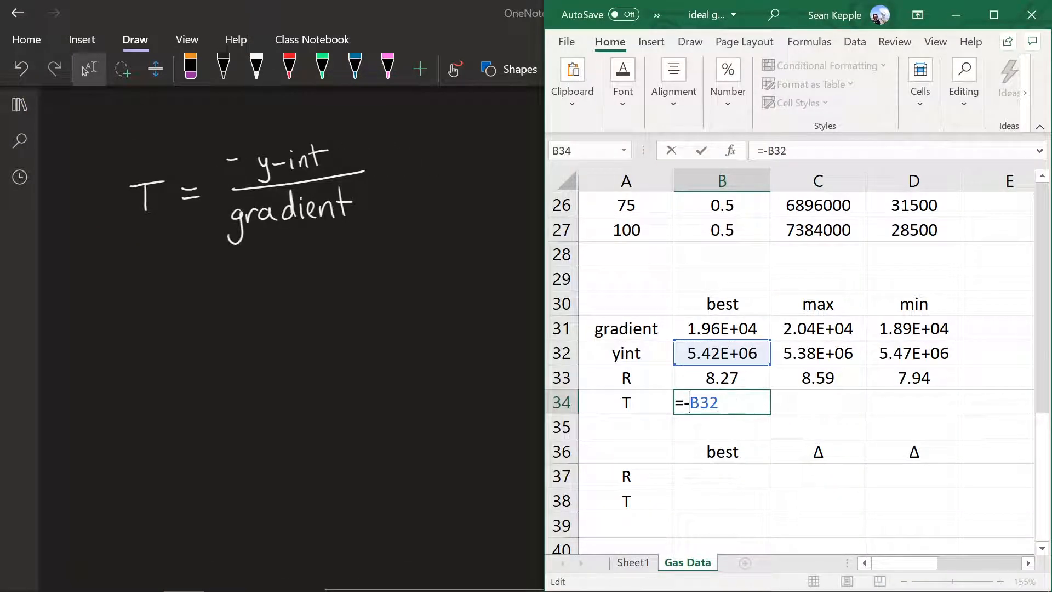
{"action": "key", "text": "Escape"}
- Calculate the best T in B34 as the negative y-intercept over the gradient with the formula =-B32/B31
{"action": "type", "text": "="}
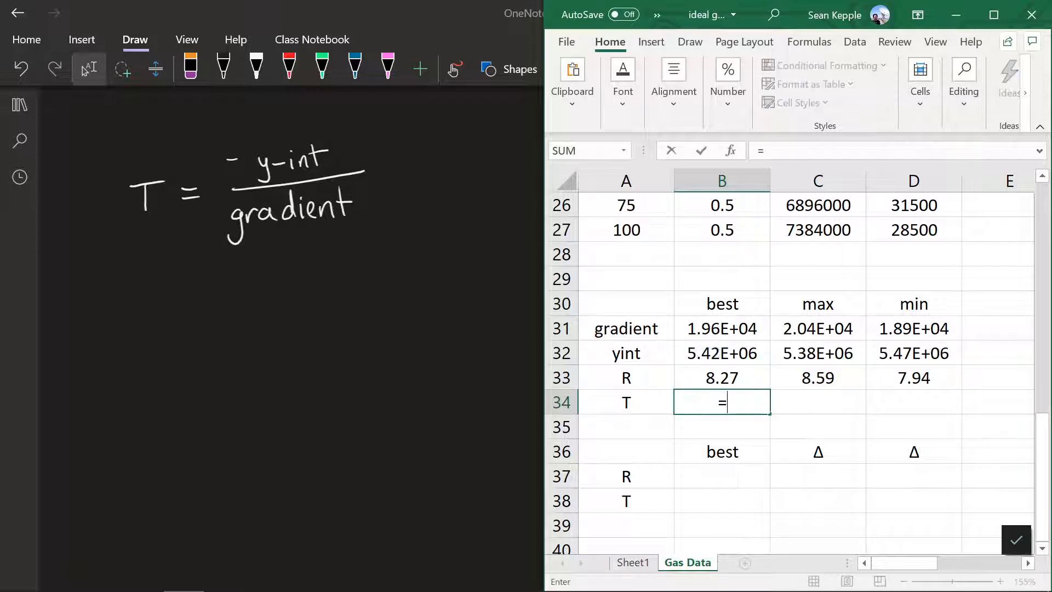
{"action": "type", "text": "-"}
{"action": "left_click", "coordinate": [722, 354]}
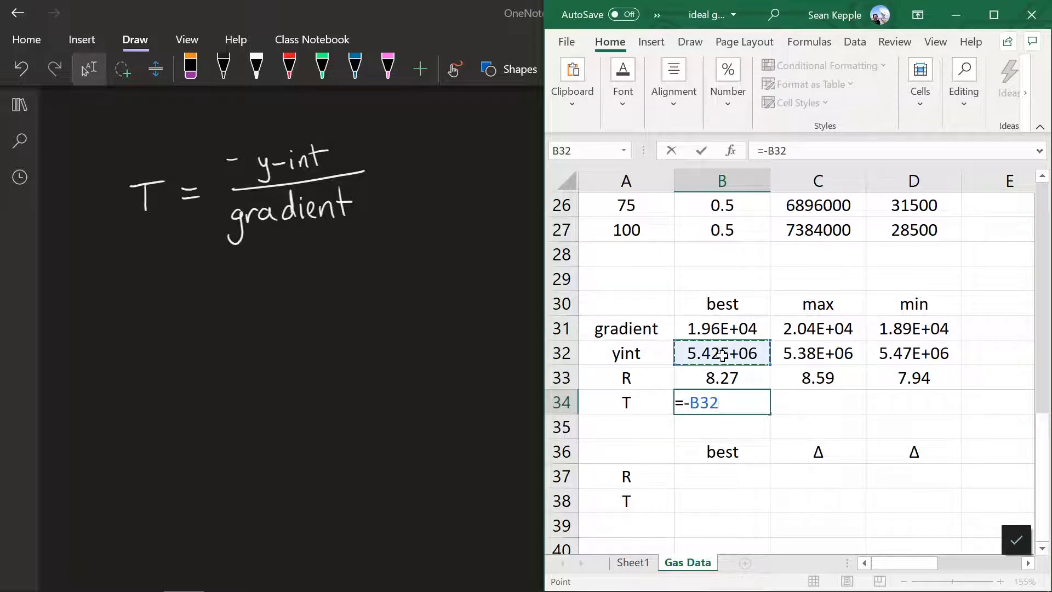
{"action": "type", "text": "/"}
{"action": "left_click", "coordinate": [733, 326]}
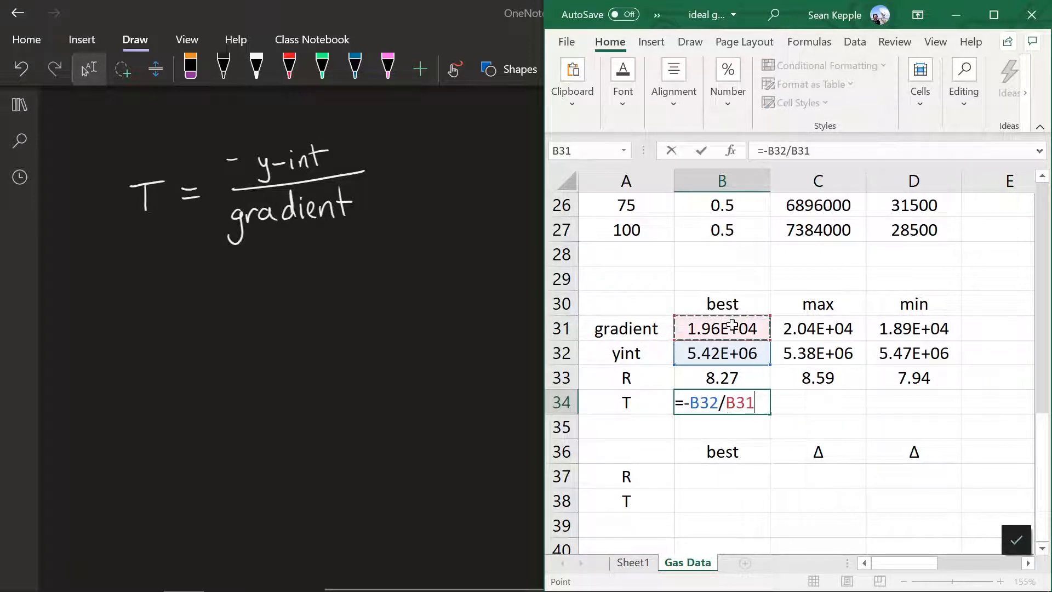
{"action": "key", "text": "Return"}
- Fill the T formula from B34 across to the max and min columns, C34 and D34
{"action": "left_click", "coordinate": [717, 403]}
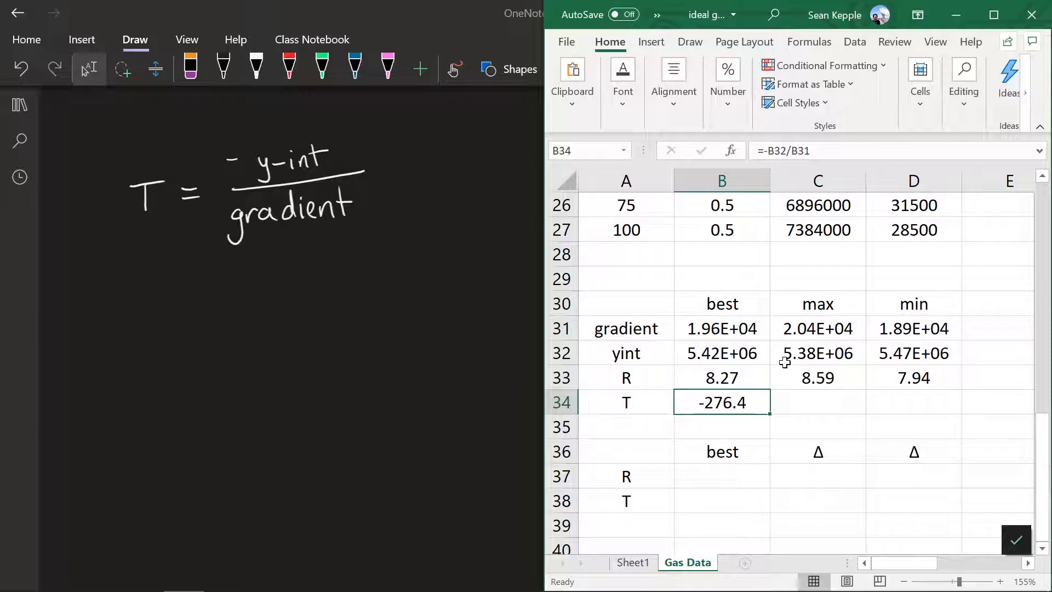
{"action": "left_click", "coordinate": [811, 403]}
{"action": "left_click", "coordinate": [719, 405]}
{"action": "left_click_drag", "start_coordinate": [769, 415], "coordinate": [932, 420]}
- Inspect the copied T formulas in C34 and D34 and the y-intercept and gradient cells they reference
{"action": "double_click", "coordinate": [837, 404]}
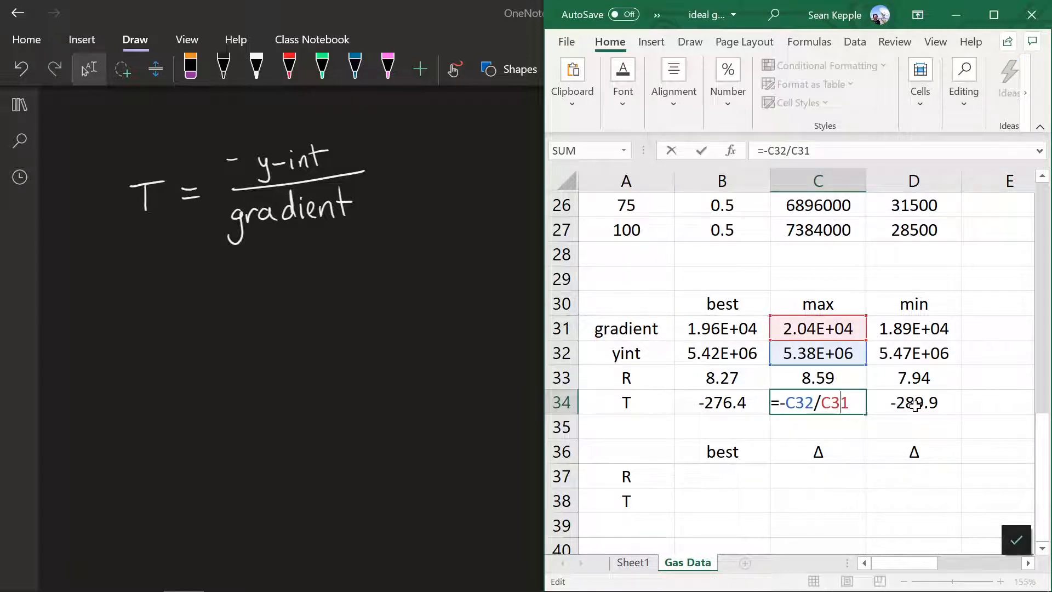
{"action": "left_click", "coordinate": [915, 405]}
{"action": "double_click", "coordinate": [915, 406]}
{"action": "left_click", "coordinate": [813, 403]}
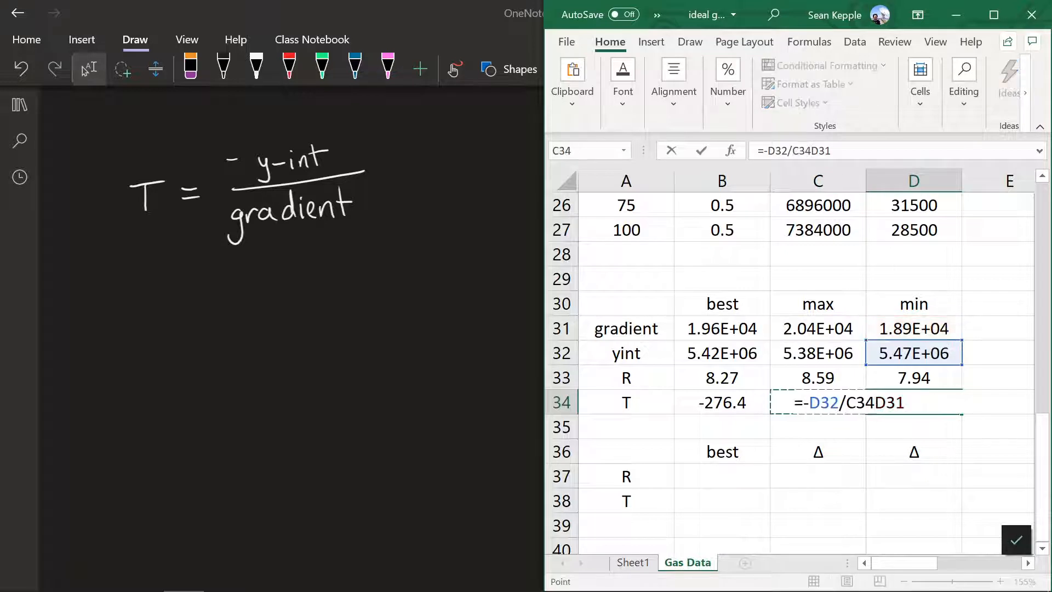
{"action": "key", "text": "Escape"}
{"action": "double_click", "coordinate": [814, 400]}
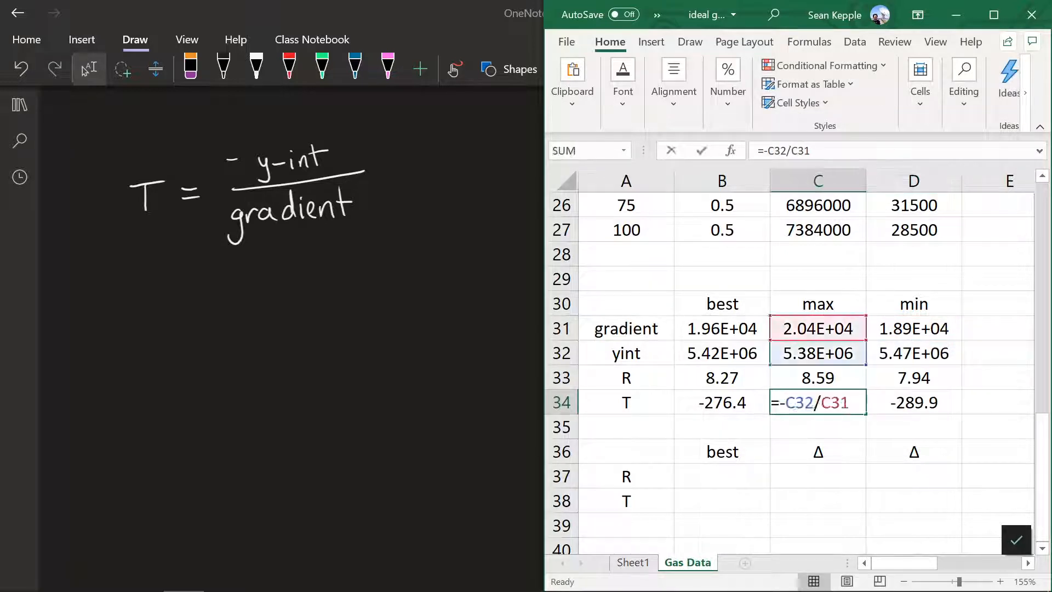
{"action": "key", "text": "Escape"}
{"action": "left_click", "coordinate": [884, 282]}
- Link the best R and T values into the summary table with =B33 in B37 and =B34 in B38
{"action": "left_click", "coordinate": [738, 478]}
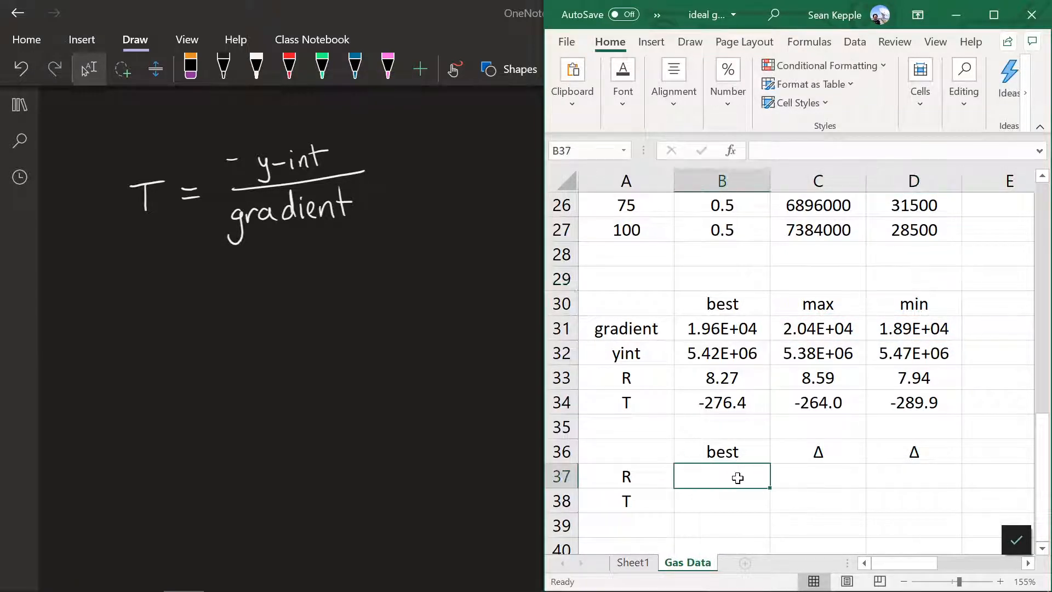
{"action": "type", "text": "="}
{"action": "left_click", "coordinate": [732, 377]}
{"action": "key", "text": "Return"}
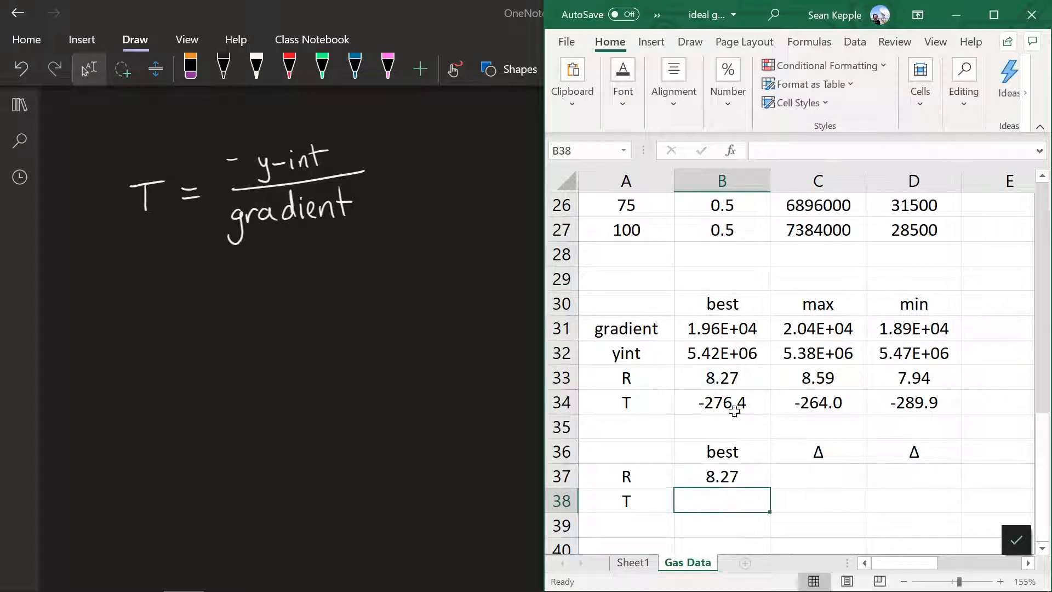
{"action": "type", "text": "="}
{"action": "left_click", "coordinate": [731, 403]}
{"action": "key", "text": "Return"}
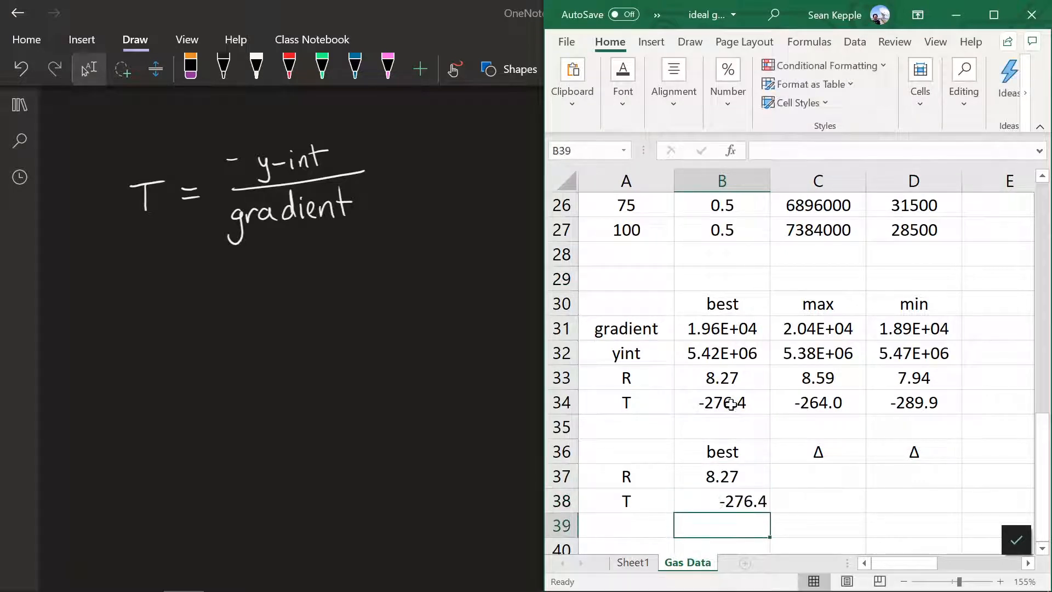
- Center the contents of the summary cells B37:D38 horizontally
{"action": "left_click", "coordinate": [773, 361]}
{"action": "left_click_drag", "start_coordinate": [762, 485], "coordinate": [932, 501]}
{"action": "left_click", "coordinate": [673, 88]}
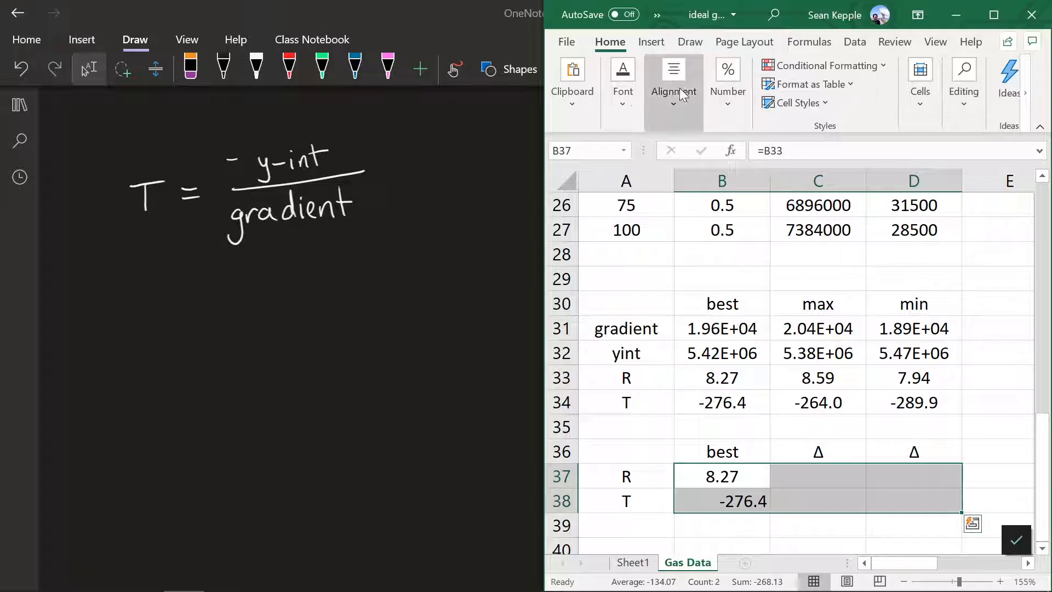
{"action": "left_click", "coordinate": [678, 149]}
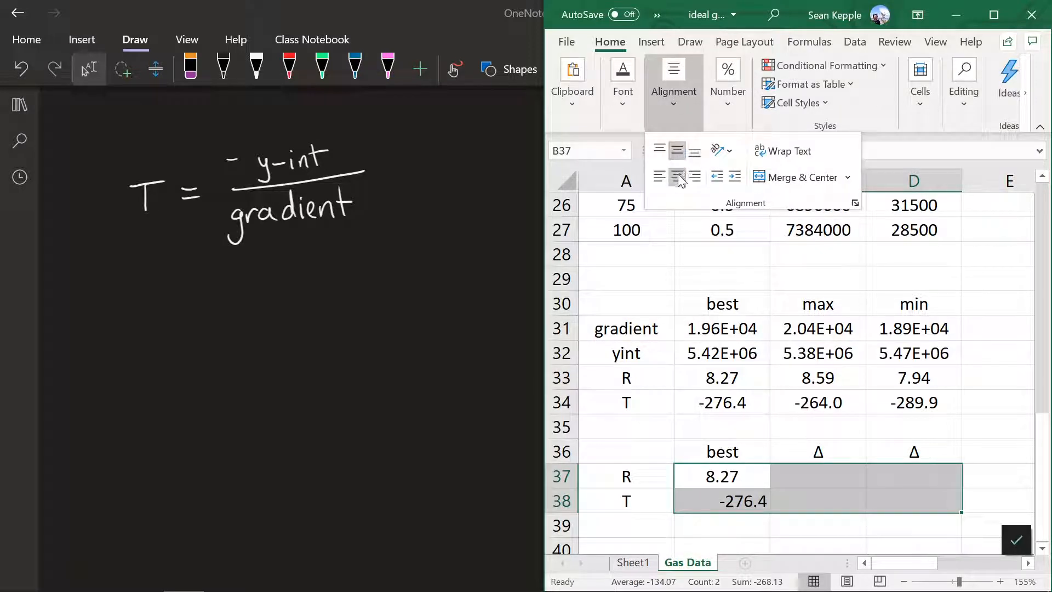
{"action": "left_click", "coordinate": [678, 177]}
{"action": "left_click", "coordinate": [677, 176]}
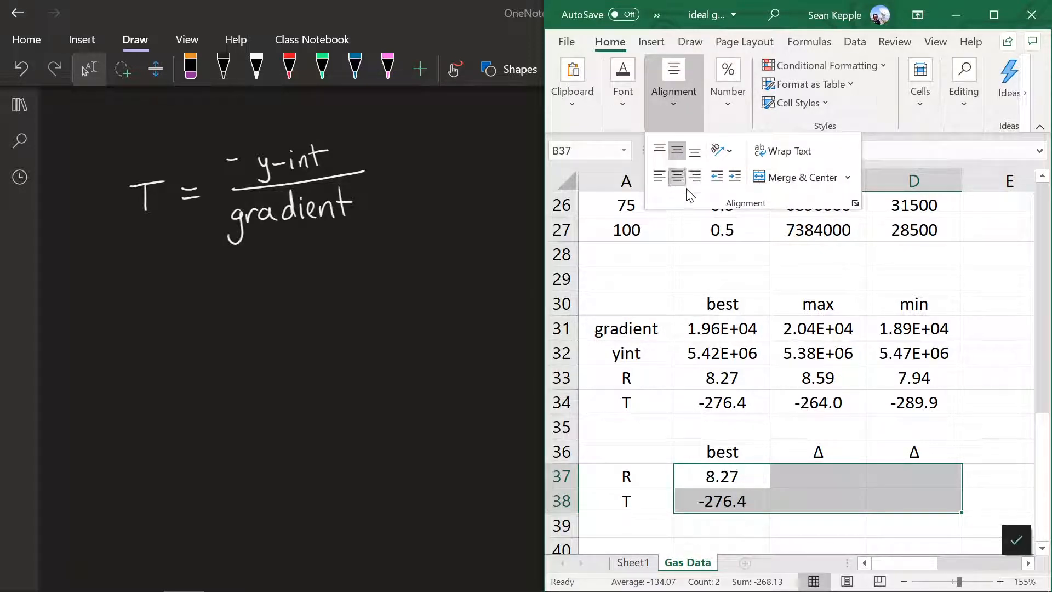
- Calculate the uncertainty in R from the max value in C37 with the formula =C33-B33
{"action": "left_click", "coordinate": [810, 380]}
{"action": "left_click_drag", "start_coordinate": [810, 380], "coordinate": [758, 376]}
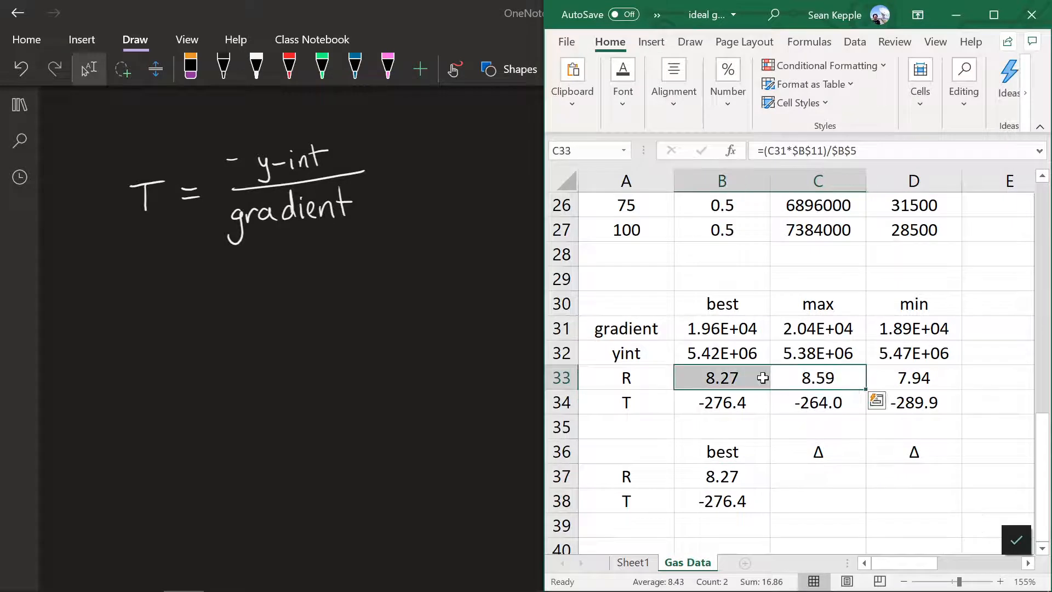
{"action": "left_click", "coordinate": [904, 378]}
{"action": "left_click", "coordinate": [811, 475]}
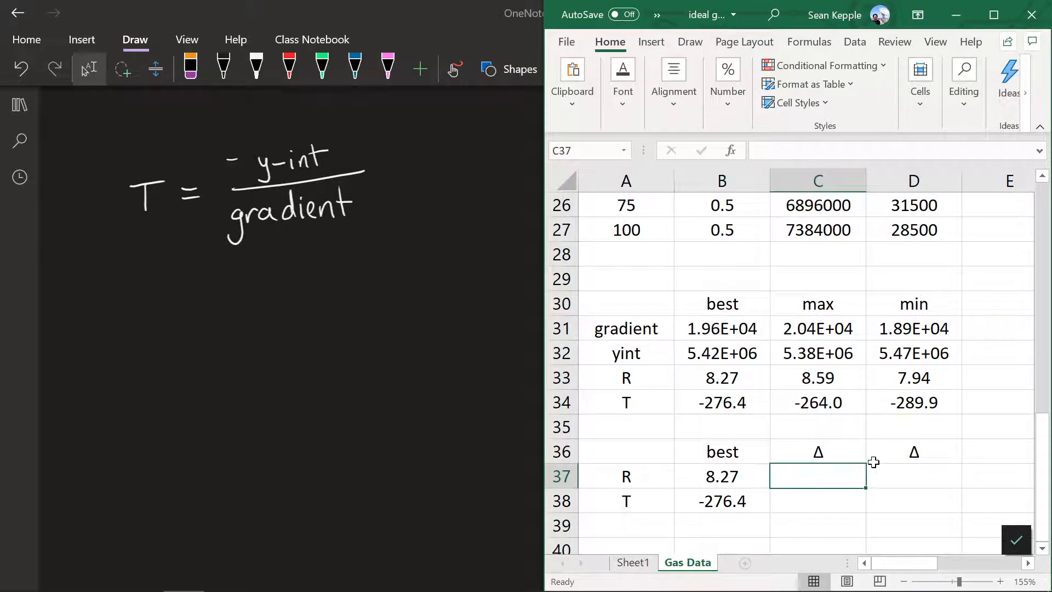
{"action": "type", "text": "="}
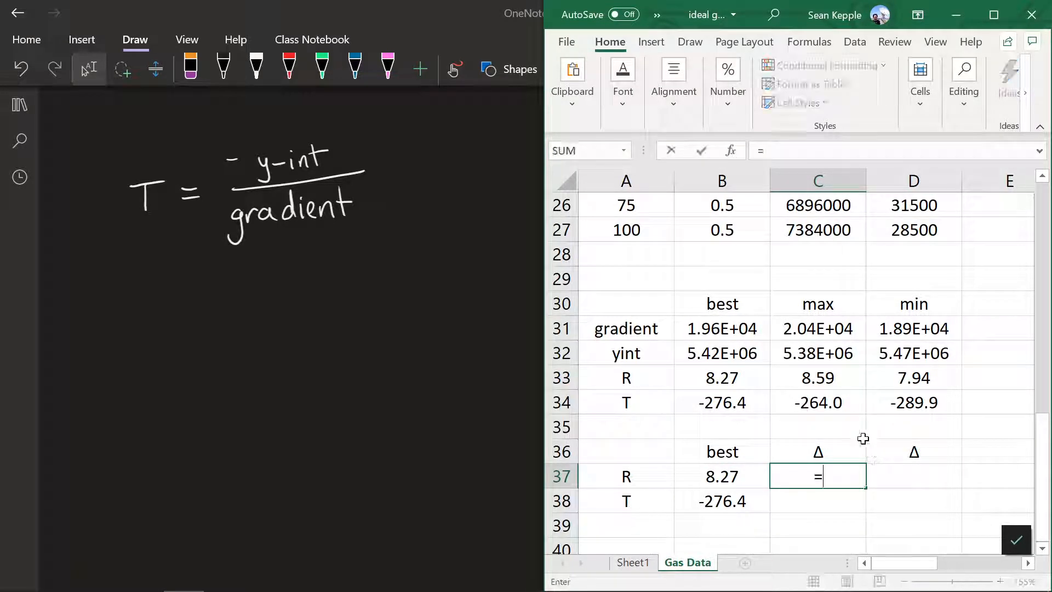
{"action": "left_click", "coordinate": [841, 379]}
{"action": "type", "text": "-"}
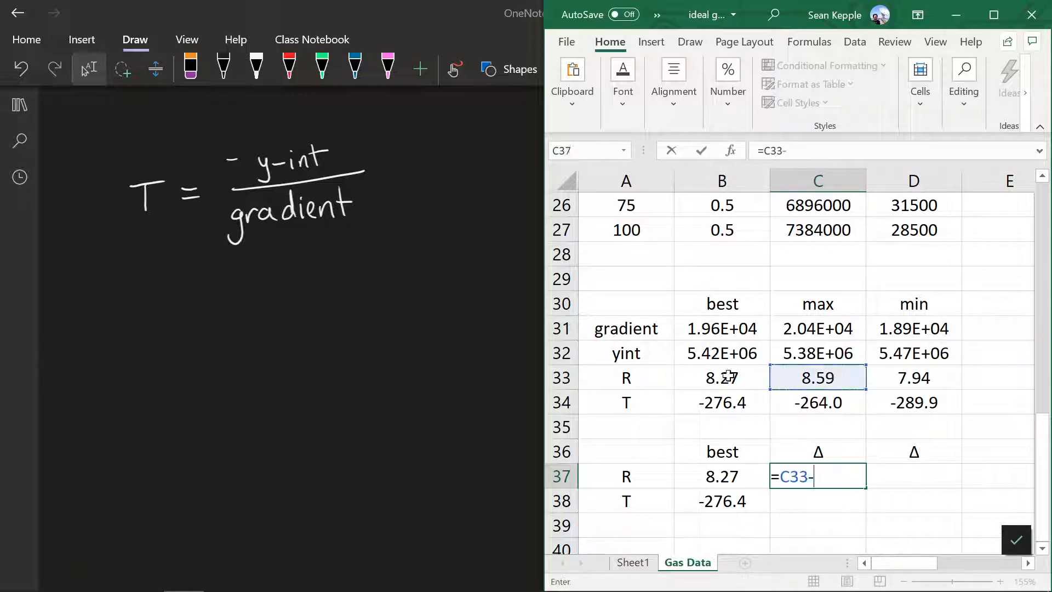
{"action": "left_click", "coordinate": [712, 377]}
{"action": "key", "text": "Return"}
- Calculate the uncertainty in R from the min value in D37 with =D33-B33, and compare it with C37
{"action": "left_click", "coordinate": [905, 477]}
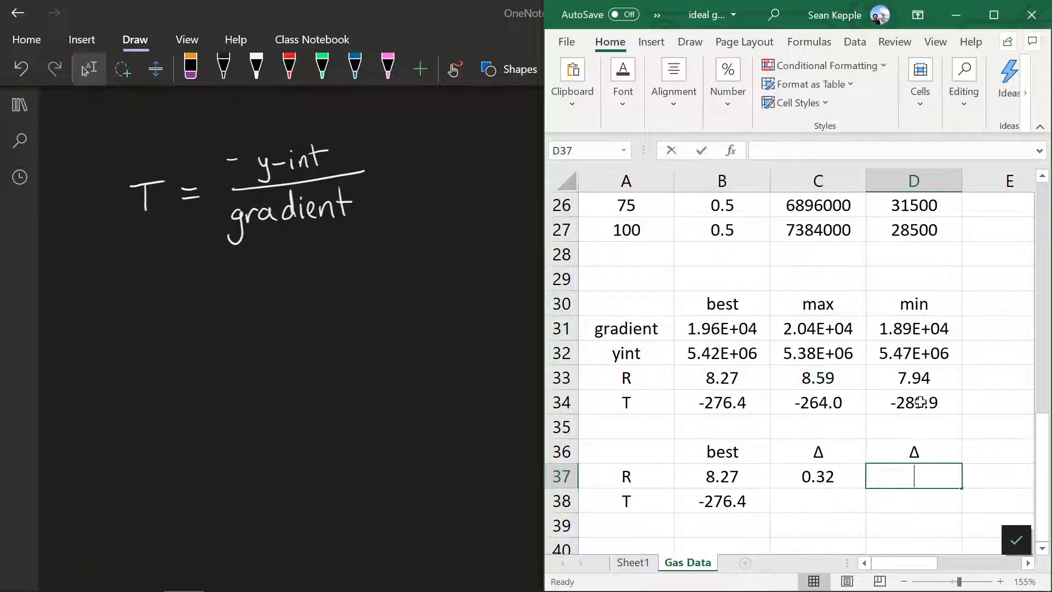
{"action": "type", "text": "="}
{"action": "left_click", "coordinate": [920, 377]}
{"action": "type", "text": "-"}
{"action": "left_click", "coordinate": [729, 377]}
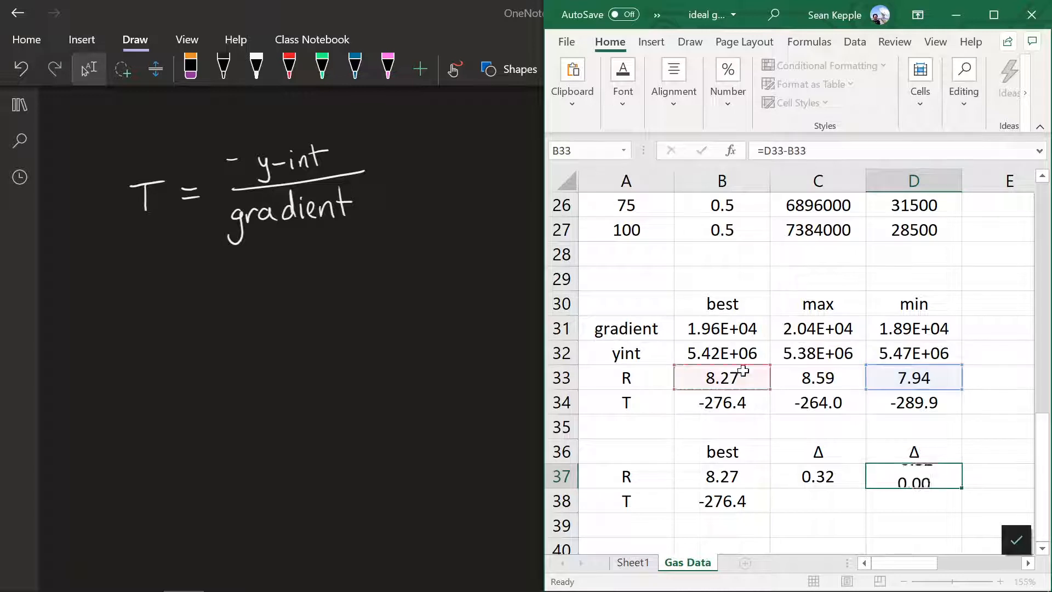
{"action": "key", "text": "Return"}
{"action": "left_click", "coordinate": [808, 286]}
{"action": "left_click", "coordinate": [900, 475]}
{"action": "left_click", "coordinate": [827, 477]}
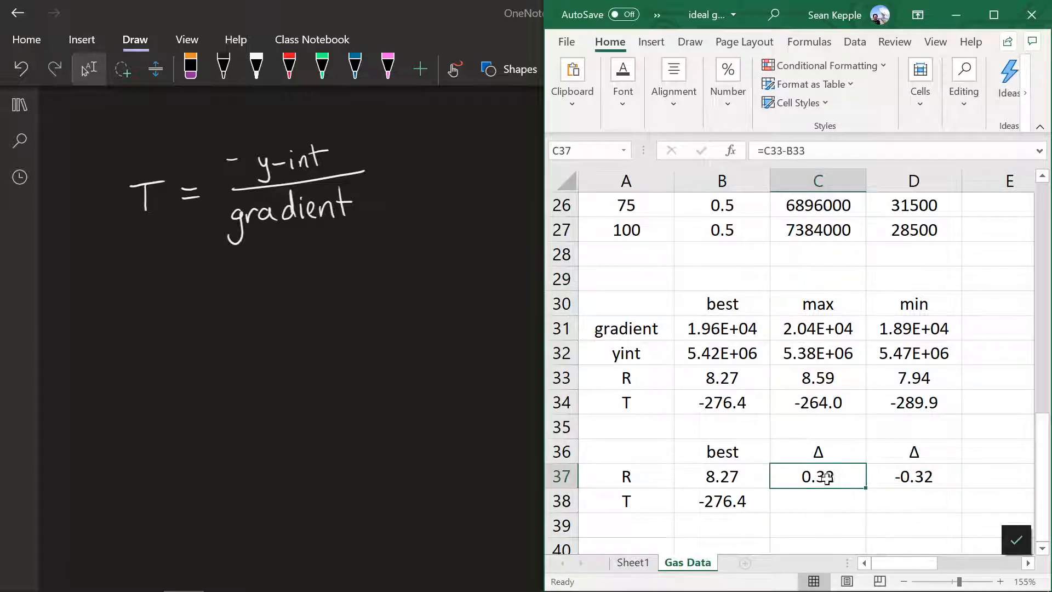
{"action": "key", "text": "Right"}
{"action": "left_click_drag", "start_coordinate": [811, 480], "coordinate": [953, 439]}
{"action": "left_click", "coordinate": [953, 441]}
- Calculate the uncertainty in T from the max value in C38 as C34 minus B34
{"action": "scroll", "coordinate": [954, 438], "scroll_direction": "down", "scroll_amount": 1}
{"action": "left_click", "coordinate": [837, 424]}
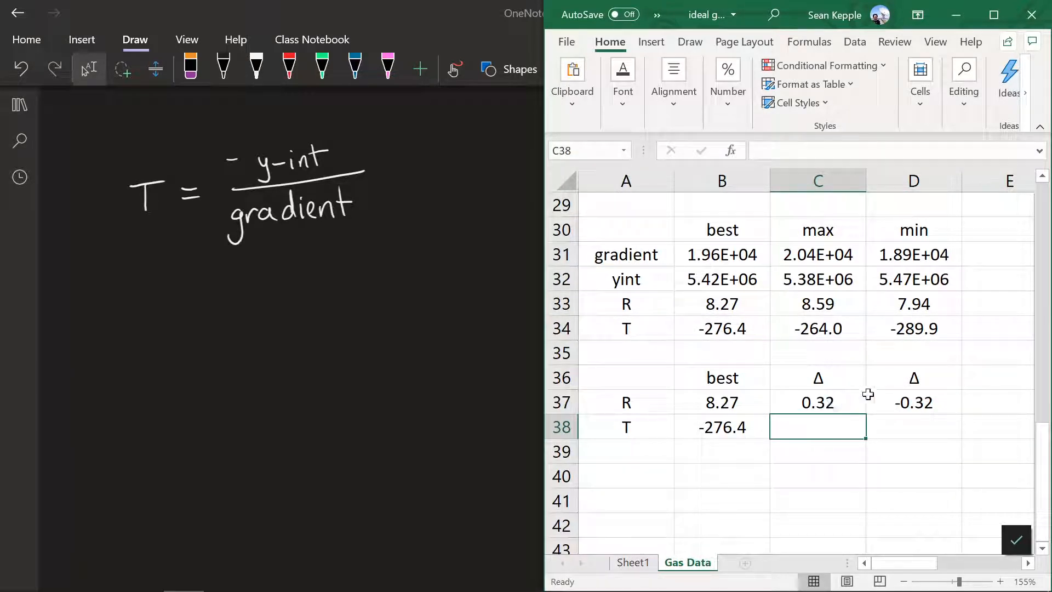
{"action": "type", "text": "="}
{"action": "left_click", "coordinate": [838, 328]}
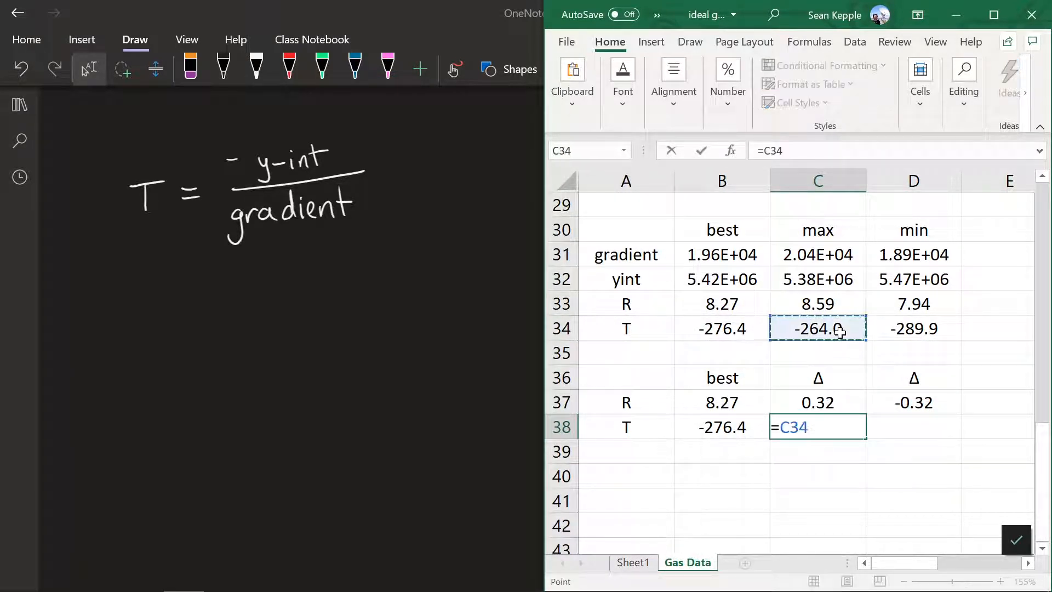
{"action": "type", "text": "-"}
{"action": "left_click", "coordinate": [735, 331]}
{"action": "key", "text": "Return"}
- Calculate the uncertainty in T from the min value in D38 with =D34-B34, and compare it with C38
{"action": "left_click", "coordinate": [913, 427]}
{"action": "type", "text": "="}
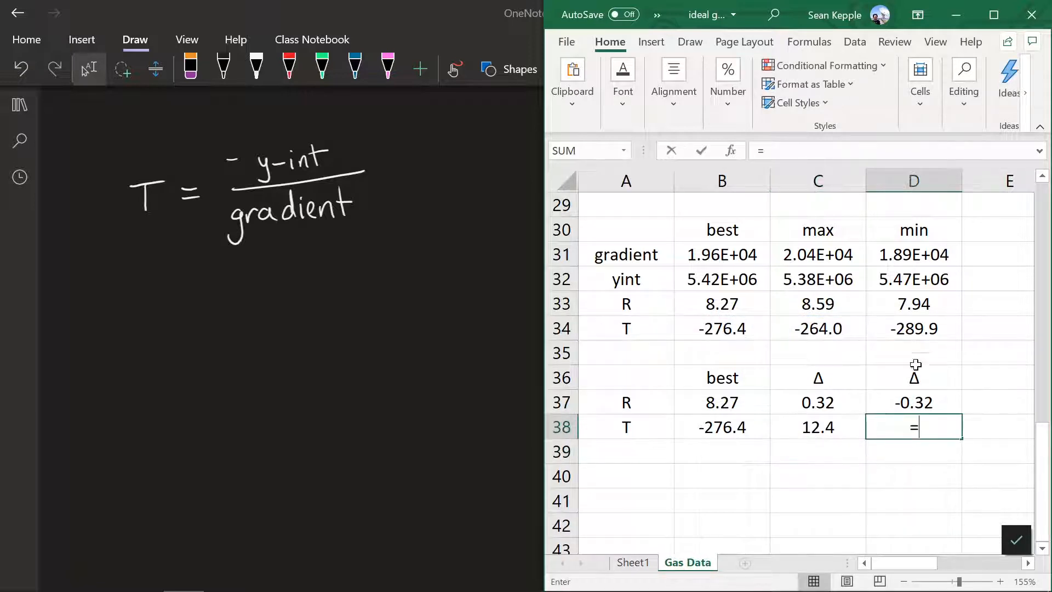
{"action": "left_click", "coordinate": [898, 333]}
{"action": "type", "text": "-"}
{"action": "left_click", "coordinate": [747, 334]}
{"action": "key", "text": "Return"}
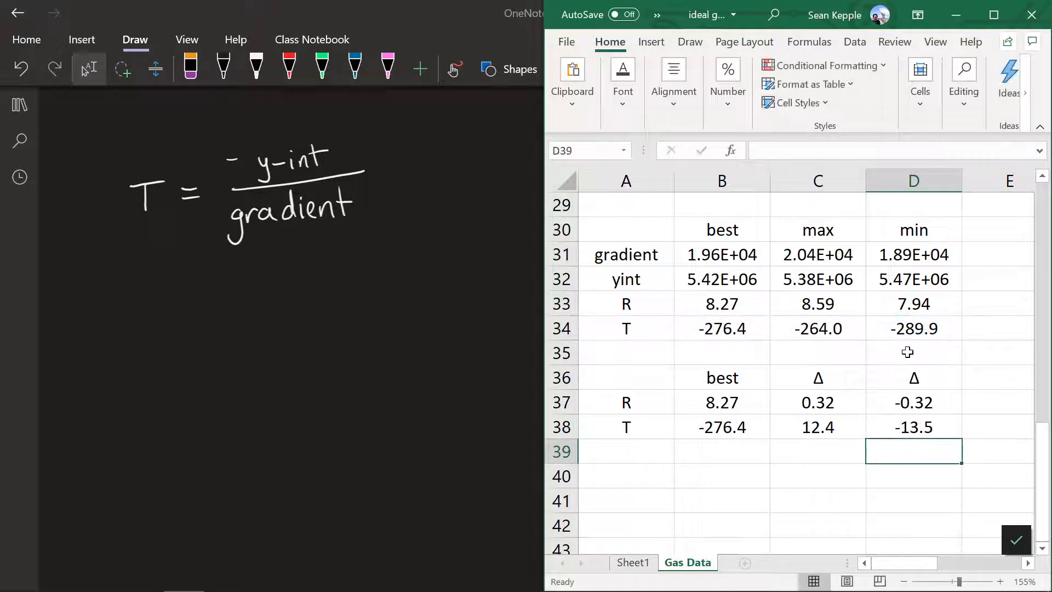
{"action": "left_click", "coordinate": [905, 351]}
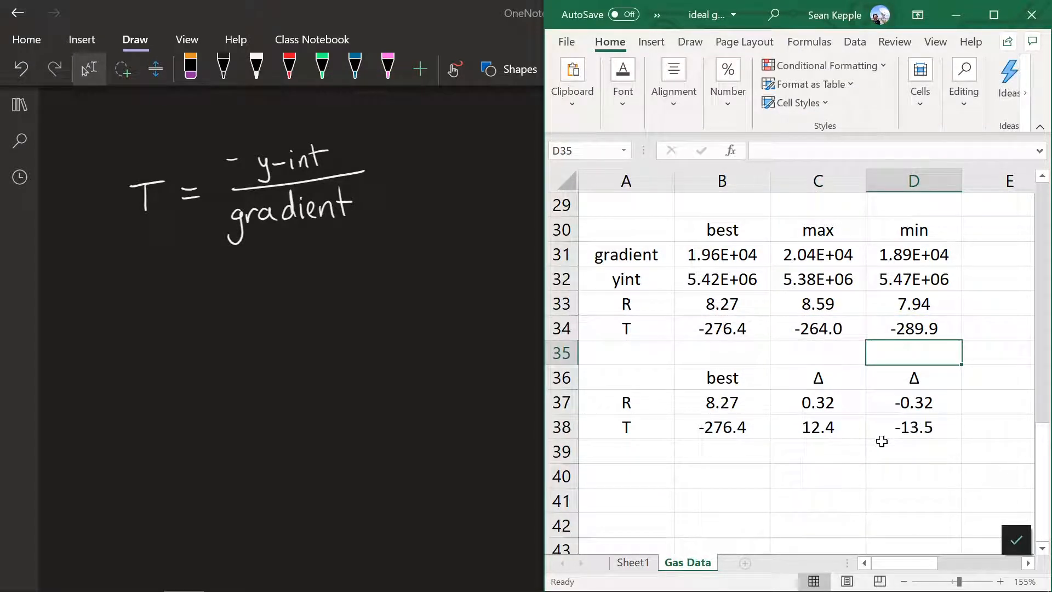
{"action": "left_click", "coordinate": [924, 433]}
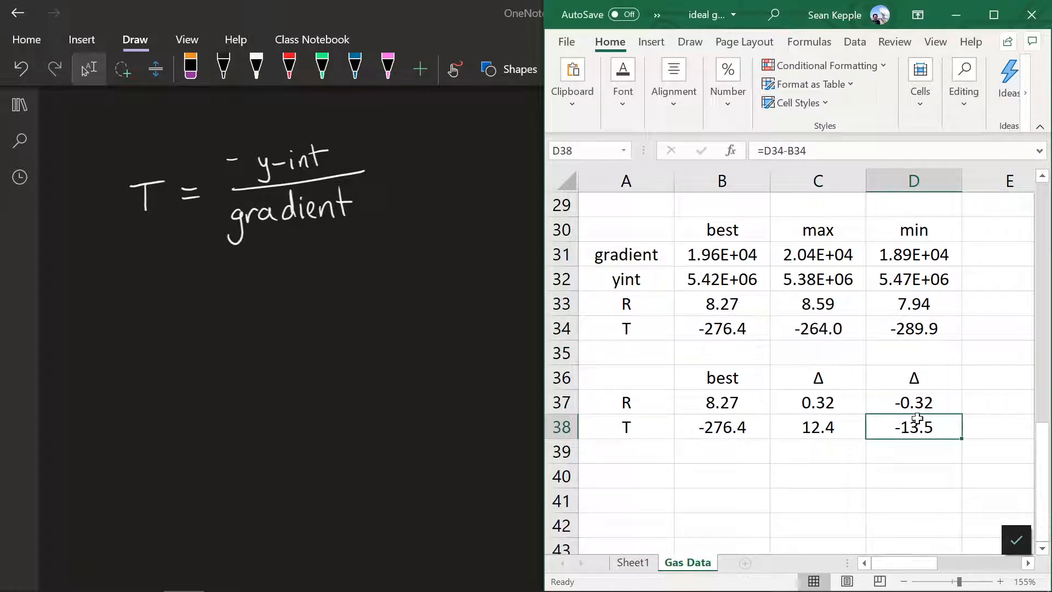
{"action": "left_click", "coordinate": [836, 427]}
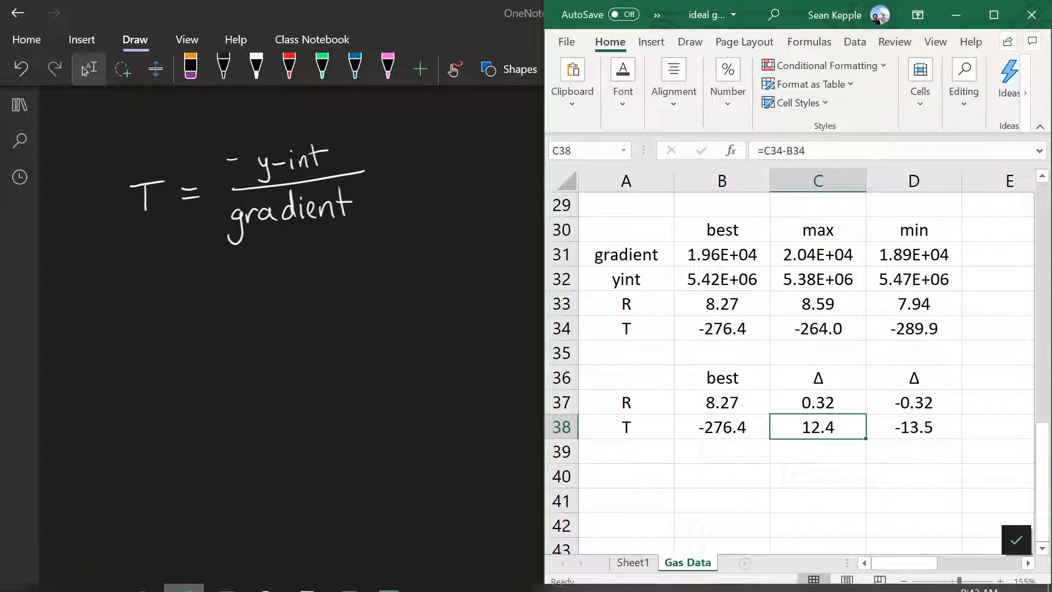
- Look up the accepted absolute zero in Celsius in the open Wikipedia article and compare it with the best T in B38
{"action": "left_click", "coordinate": [146, 588]}
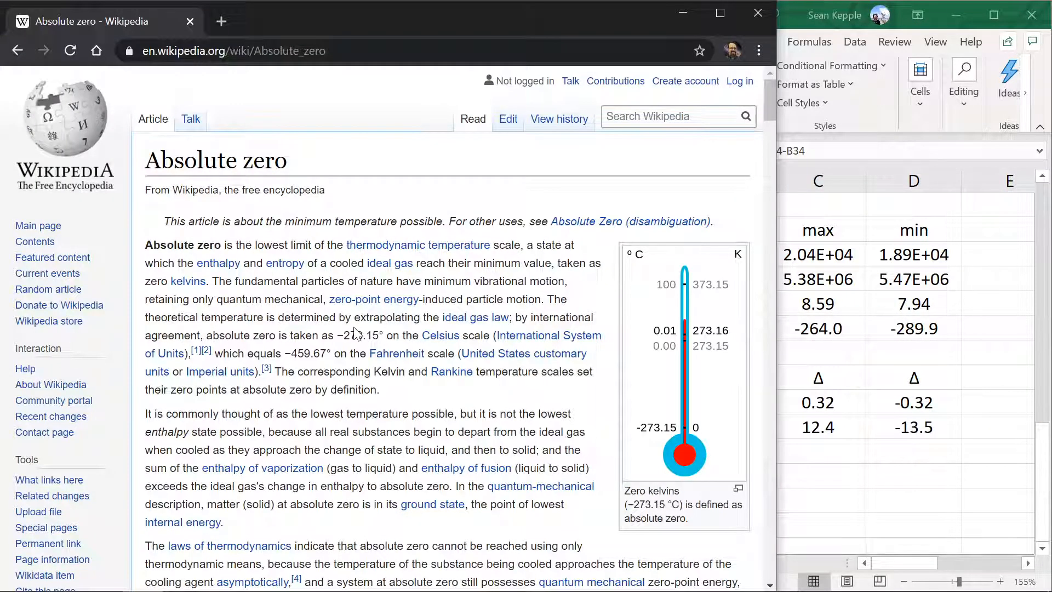
{"action": "left_click_drag", "start_coordinate": [337, 336], "coordinate": [378, 335]}
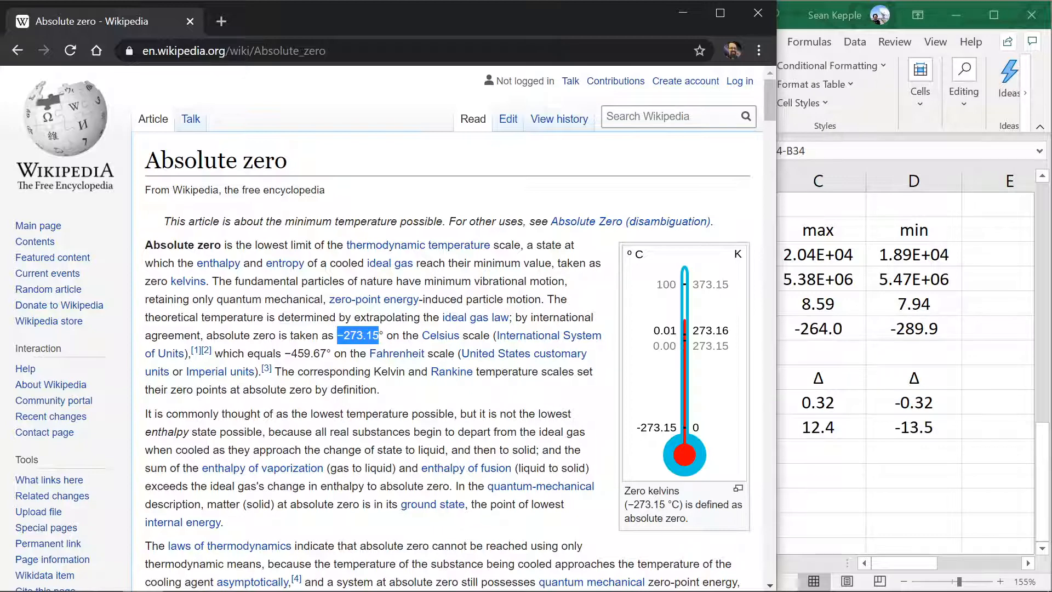
{"action": "key", "text": "alt+Tab"}
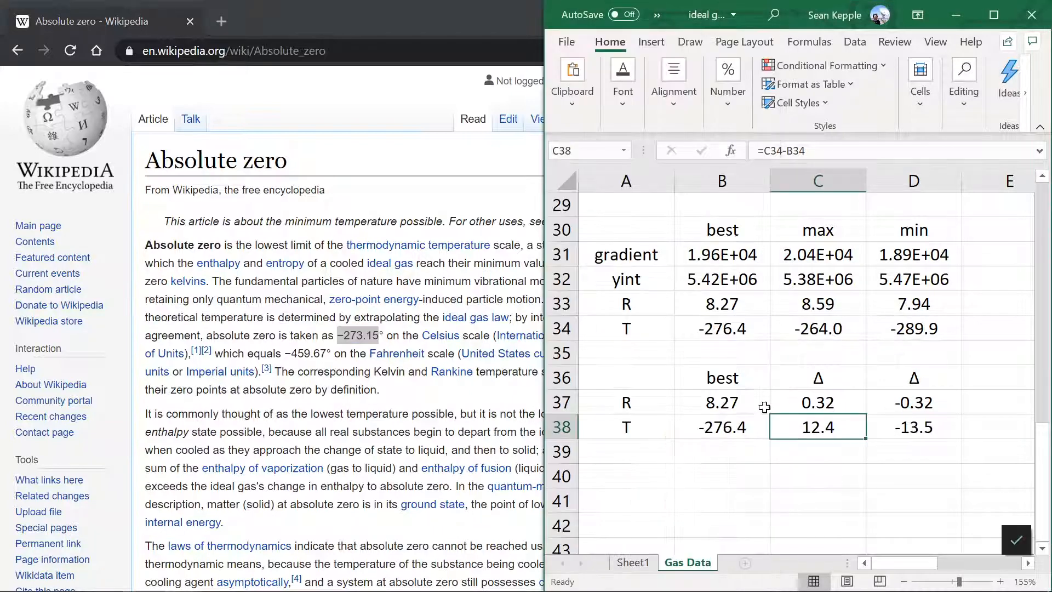
{"action": "left_click", "coordinate": [712, 430]}
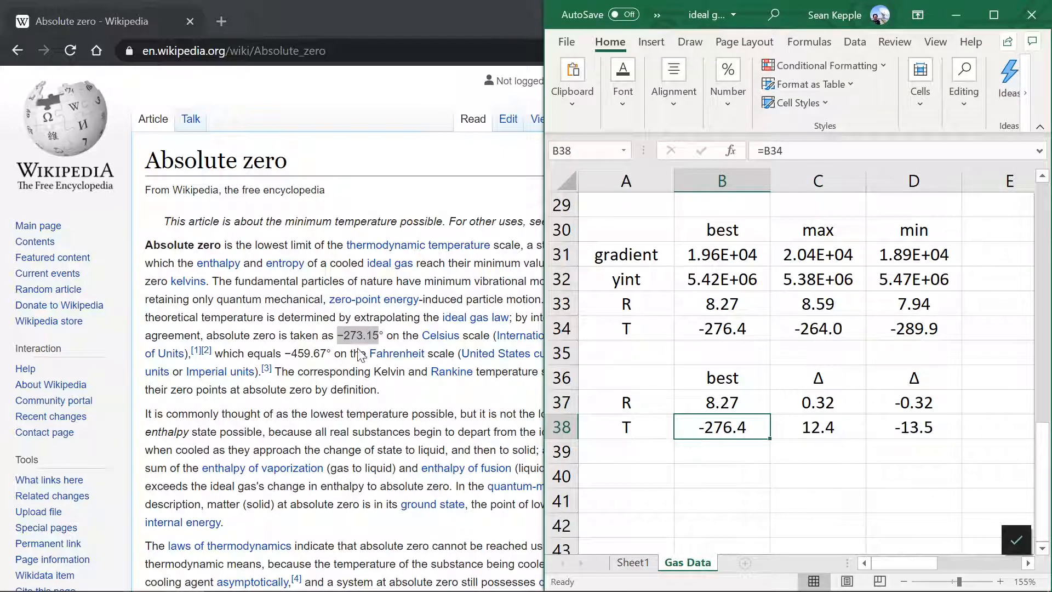
{"action": "left_click", "coordinate": [415, 202]}
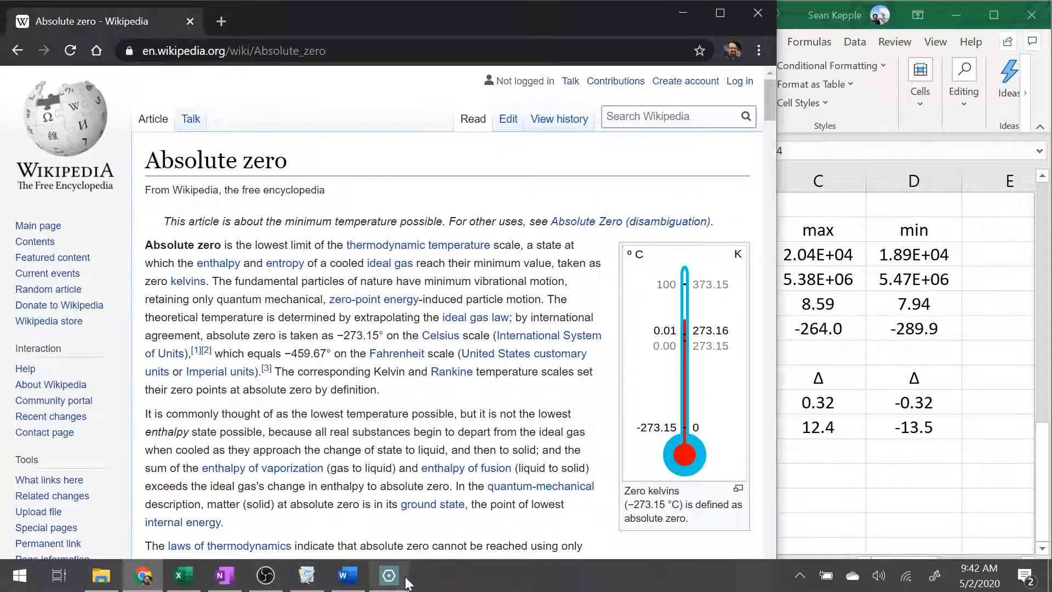
- Look up the accepted gas constant in the Physics data booklet PDF and compare it with the best R in B37
{"action": "left_click", "coordinate": [406, 580]}
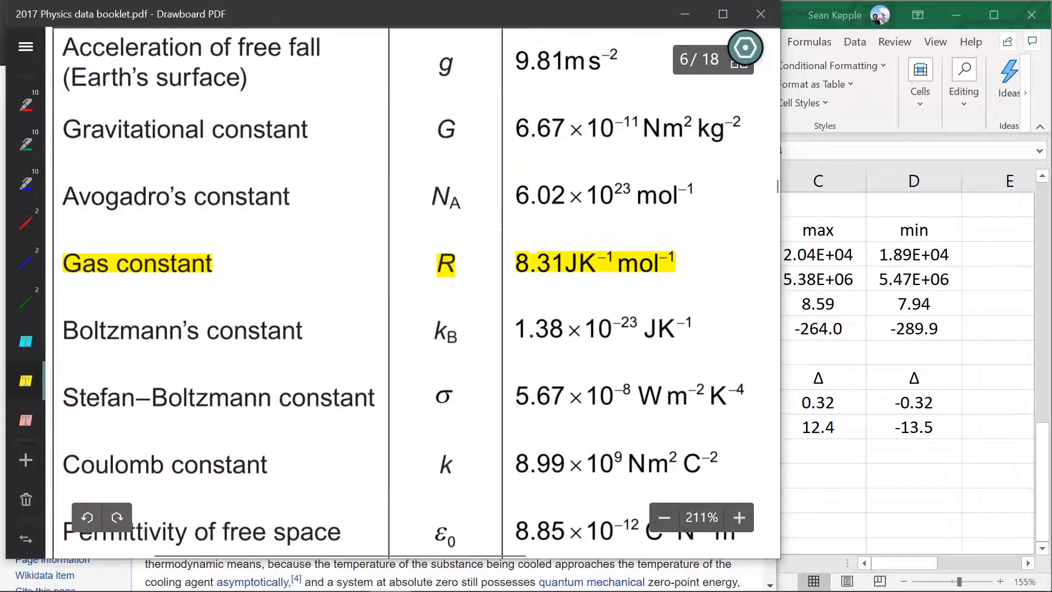
{"action": "left_click_drag", "start_coordinate": [777, 186], "coordinate": [544, 186]}
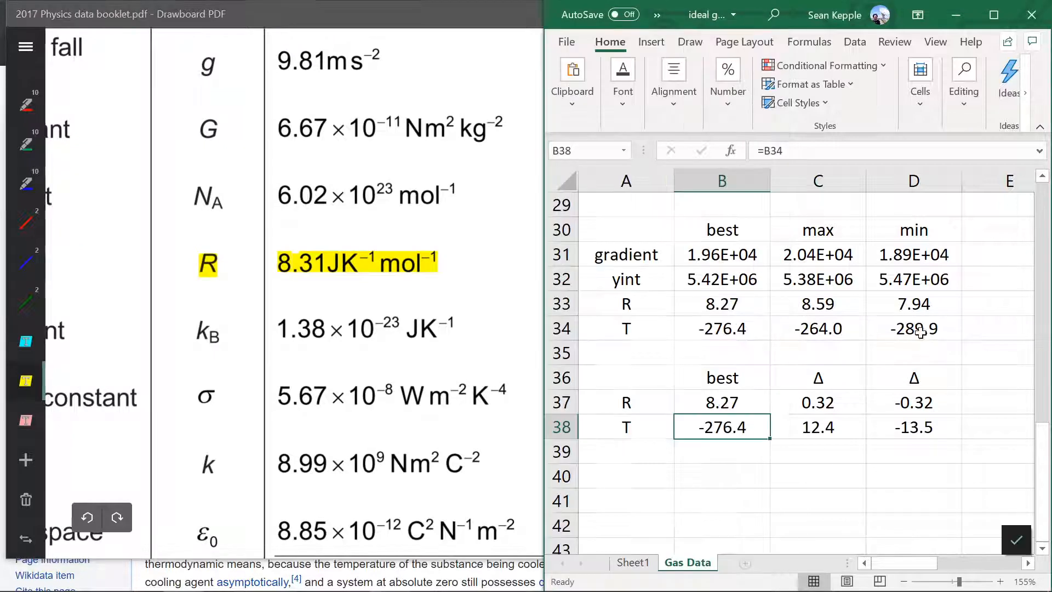
{"action": "left_click", "coordinate": [734, 410]}
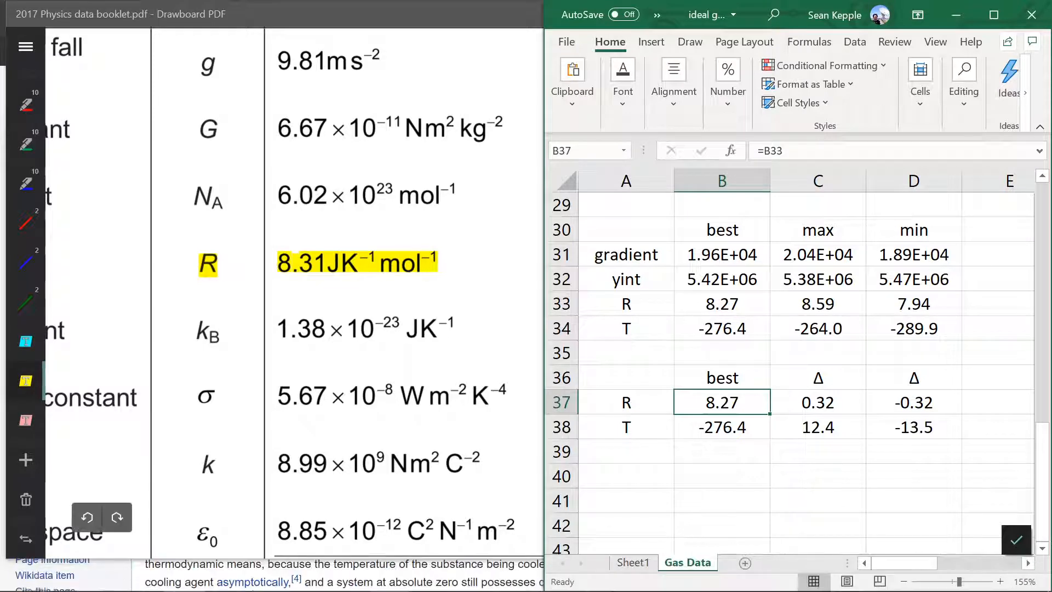
- Switch to OneNote and bring up the empty Results table for the gas constant and absolute zero
{"action": "mouse_move", "coordinate": [218, 590]}
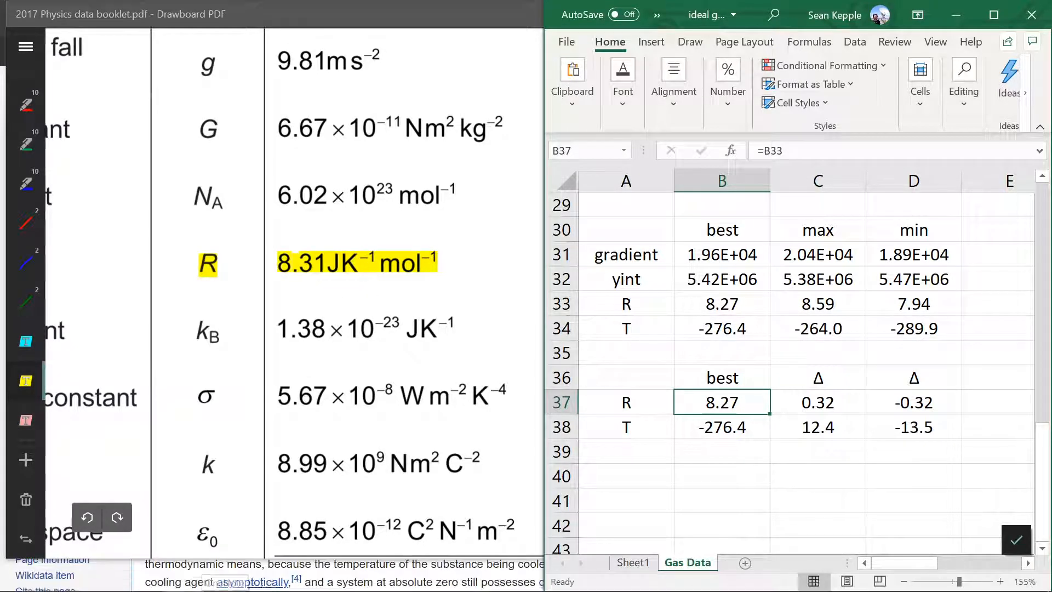
{"action": "left_click", "coordinate": [219, 577]}
{"action": "scroll", "coordinate": [526, 329], "scroll_direction": "down", "scroll_amount": 15}
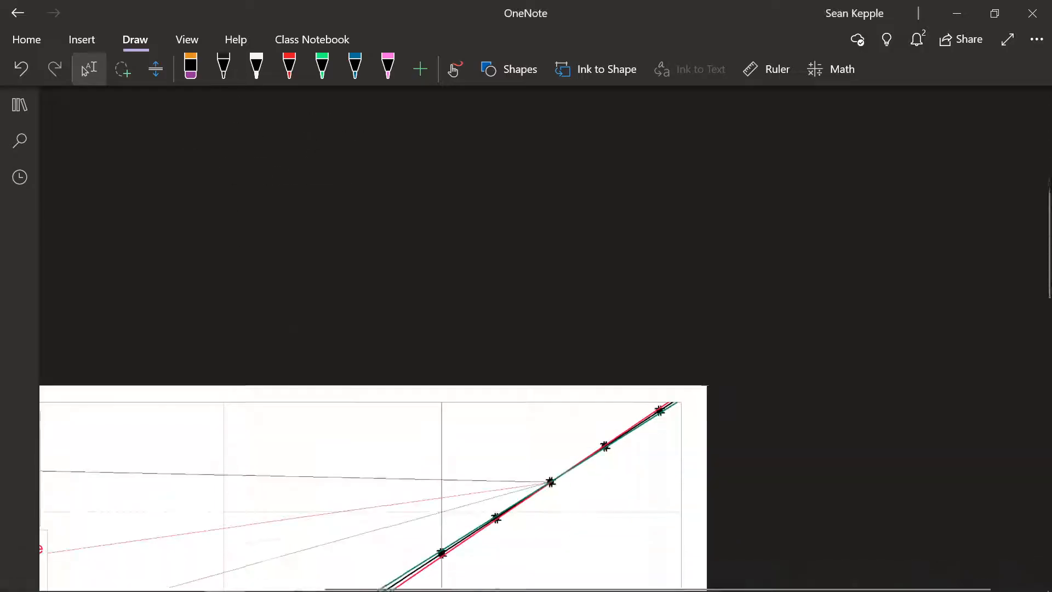
{"action": "scroll", "coordinate": [411, 274], "scroll_direction": "down", "scroll_amount": 4}
{"action": "scroll", "coordinate": [411, 274], "scroll_direction": "left", "scroll_amount": 5}
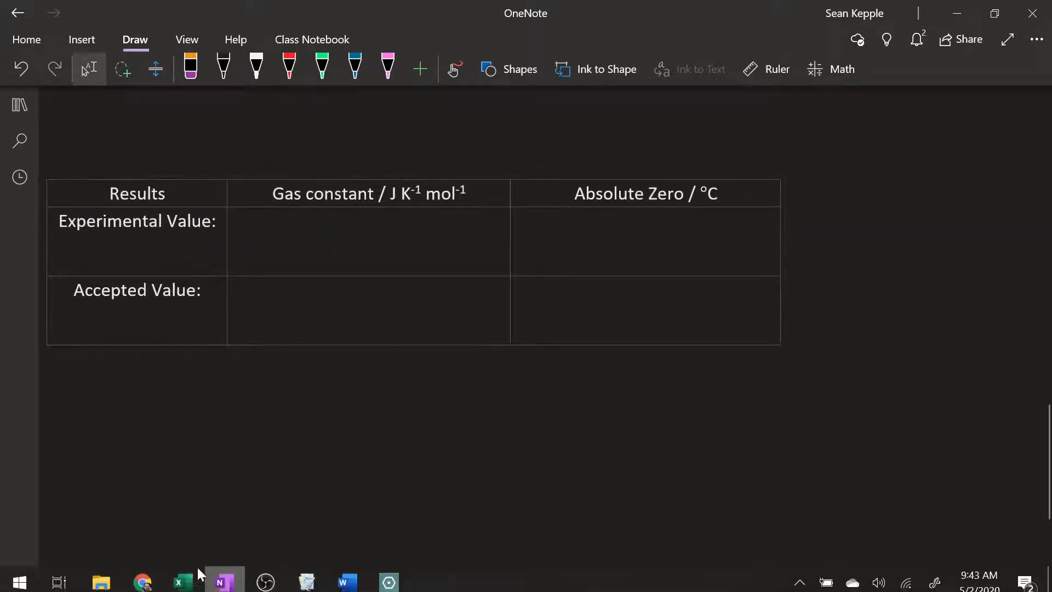
- Switch to Excel and copy the summary of R and T with their uncertainties, cells A36:D38
{"action": "left_click", "coordinate": [187, 582]}
{"action": "scroll", "coordinate": [747, 336], "scroll_direction": "down", "scroll_amount": 2}
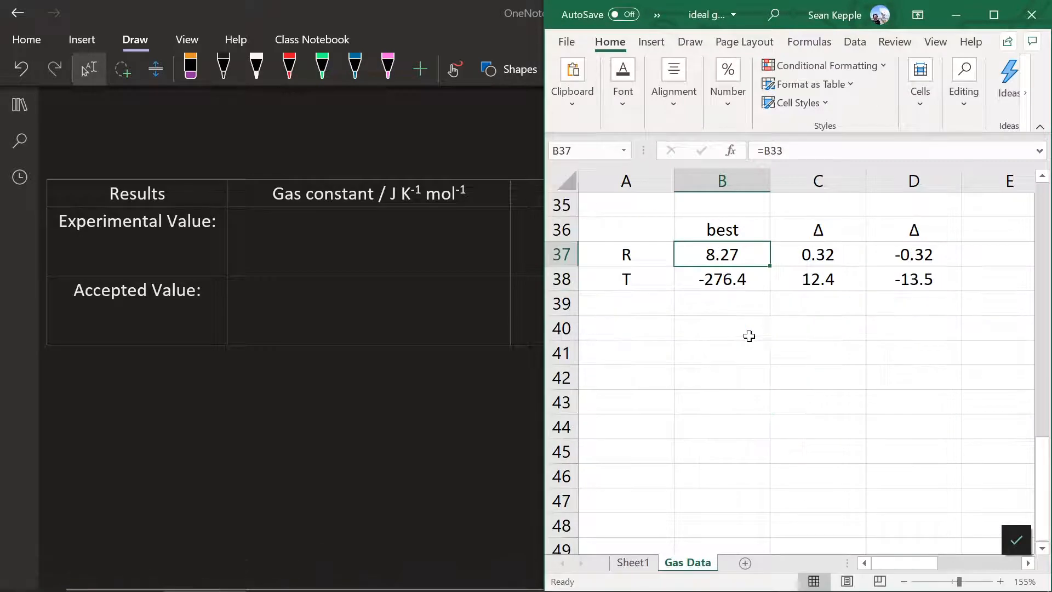
{"action": "scroll", "coordinate": [745, 274], "scroll_direction": "up", "scroll_amount": 1}
{"action": "left_click", "coordinate": [643, 301]}
{"action": "left_click_drag", "start_coordinate": [644, 301], "coordinate": [926, 352]}
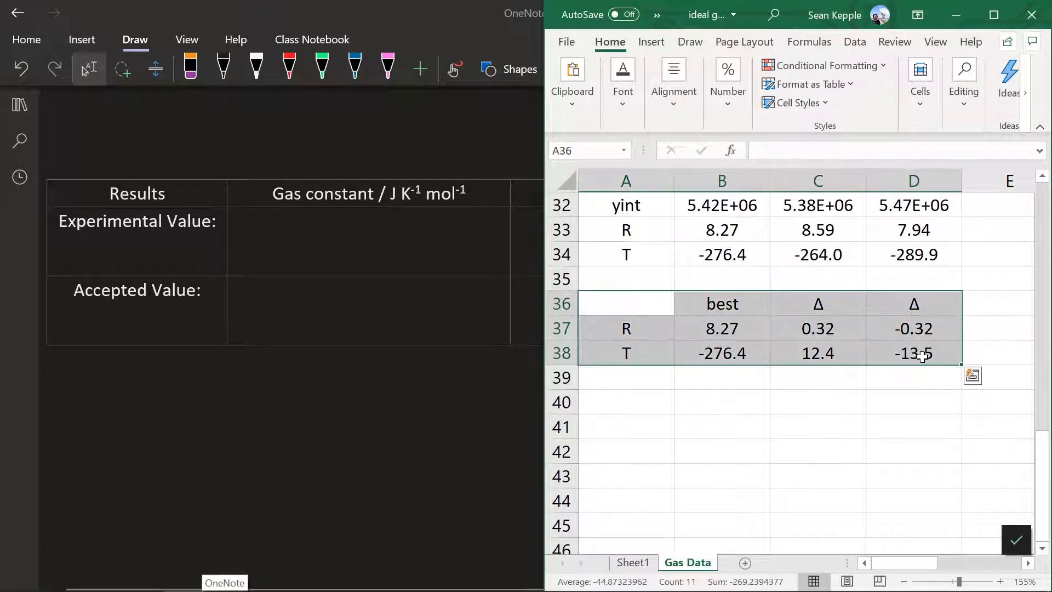
{"action": "left_click", "coordinate": [862, 324]}
{"action": "left_click_drag", "start_coordinate": [635, 301], "coordinate": [912, 357]}
{"action": "key", "text": "ctrl+c"}
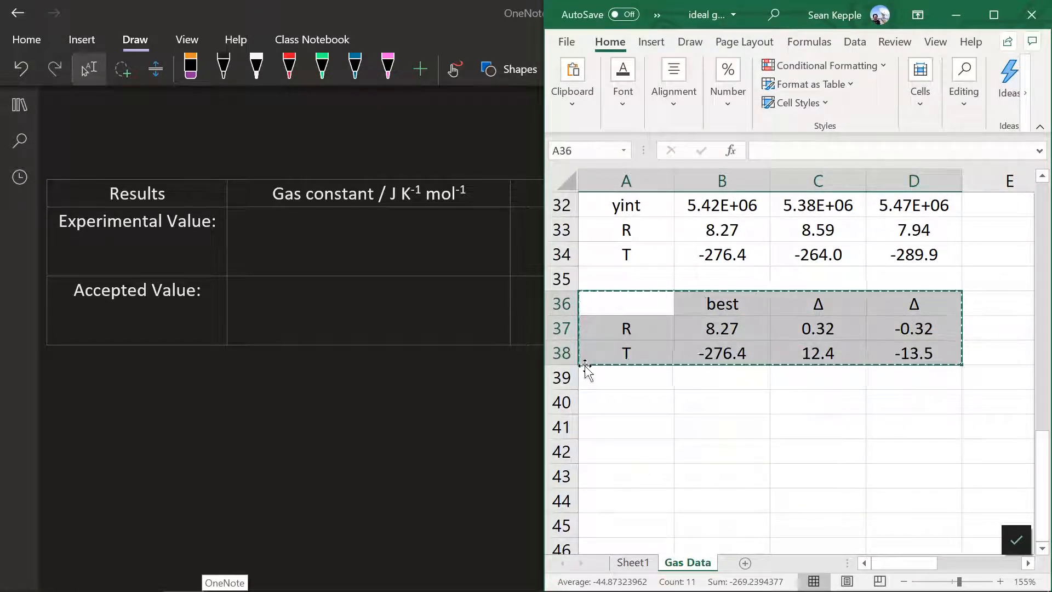
- Paste the copied summary below the Results table in OneNote and reposition the pasted table
{"action": "left_click", "coordinate": [274, 387]}
{"action": "key", "text": "ctrl+v"}
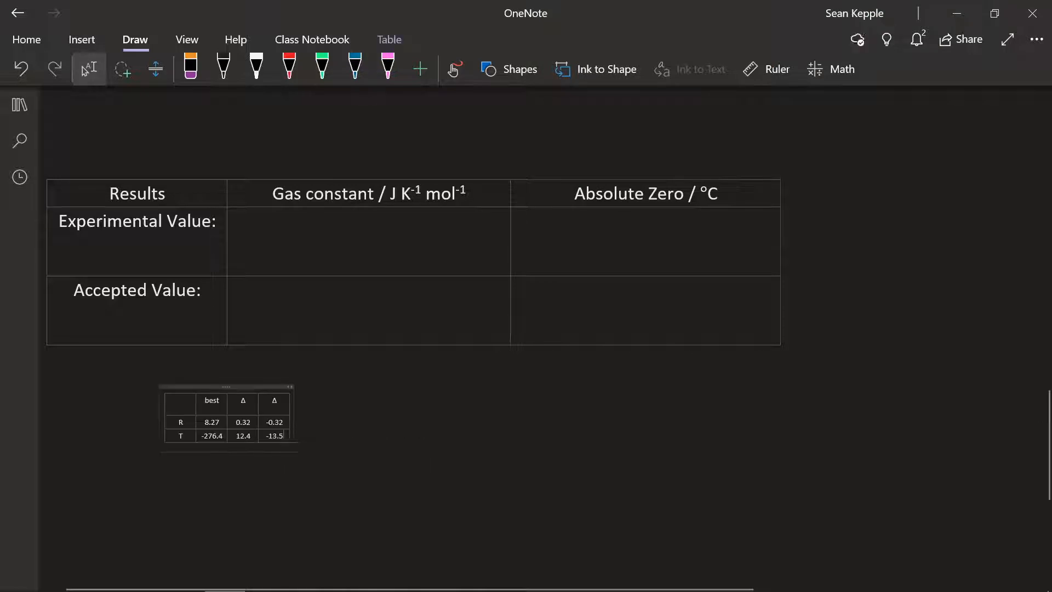
{"action": "left_click_drag", "start_coordinate": [224, 385], "coordinate": [307, 425]}
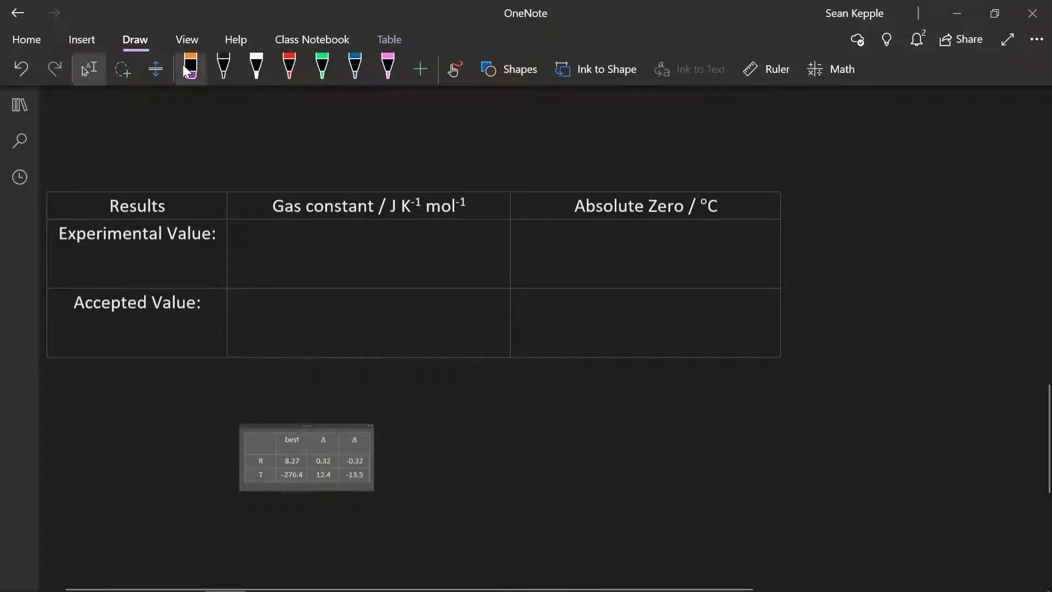
- Set the font size of the whole pasted summary table to 48
{"action": "left_click", "coordinate": [27, 40]}
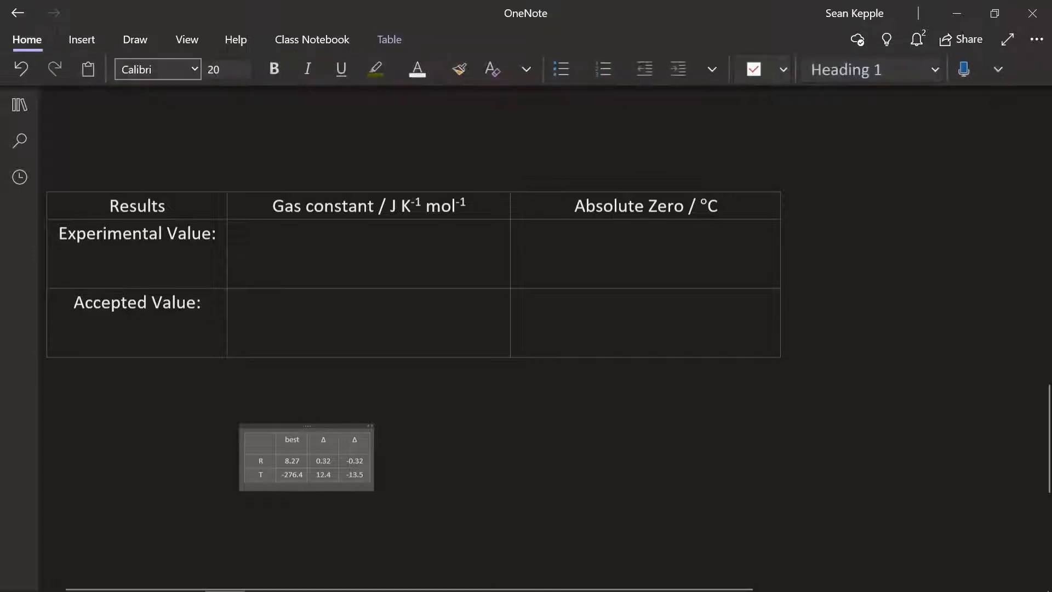
{"action": "left_click", "coordinate": [246, 69]}
{"action": "scroll", "coordinate": [270, 345], "scroll_direction": "down", "scroll_amount": 2}
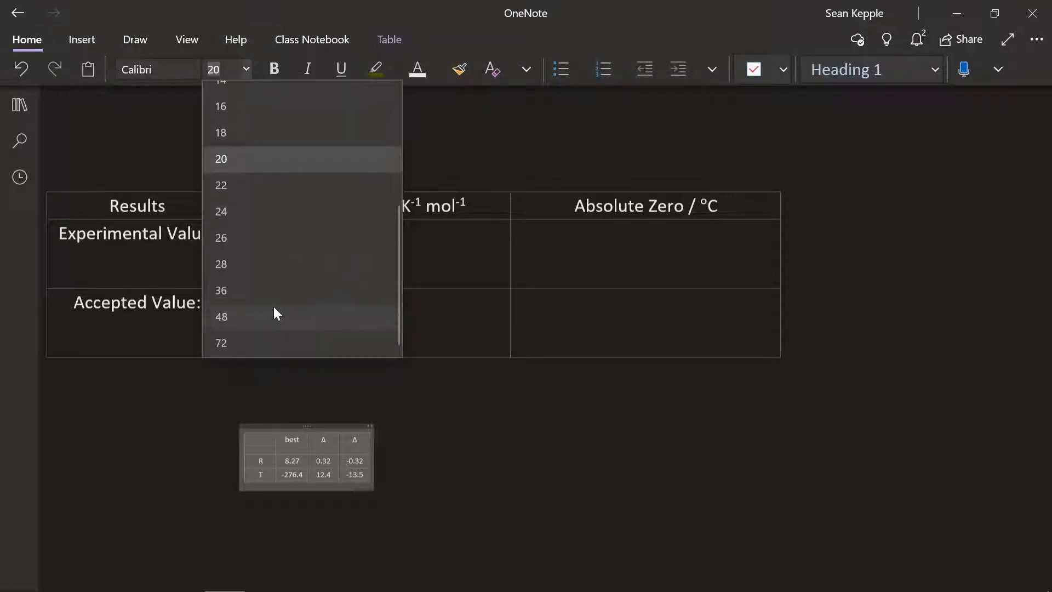
{"action": "left_click", "coordinate": [274, 311]}
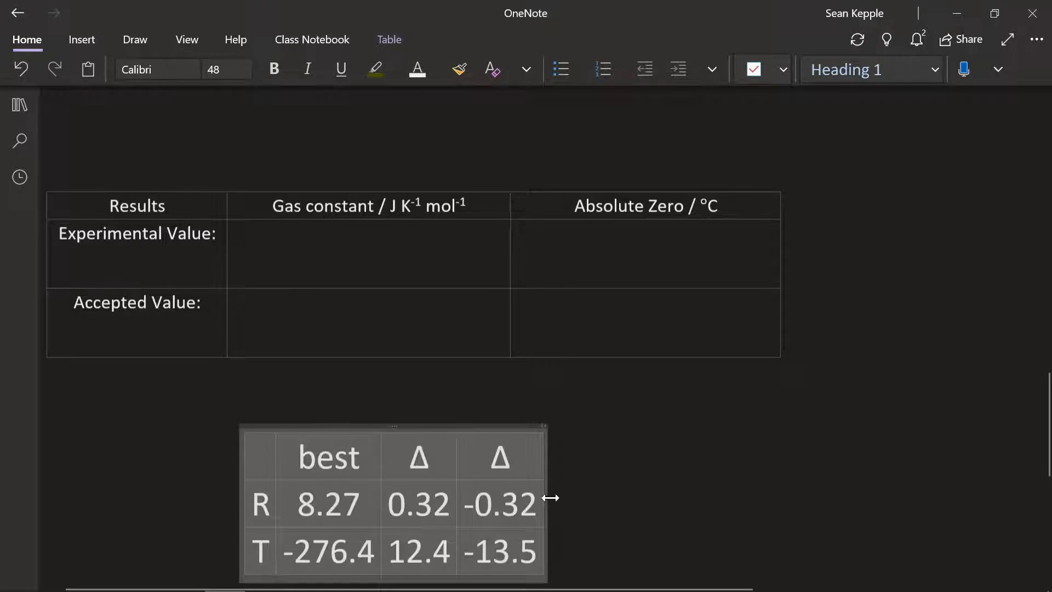
{"action": "scroll", "coordinate": [438, 438], "scroll_direction": "down", "scroll_amount": 2}
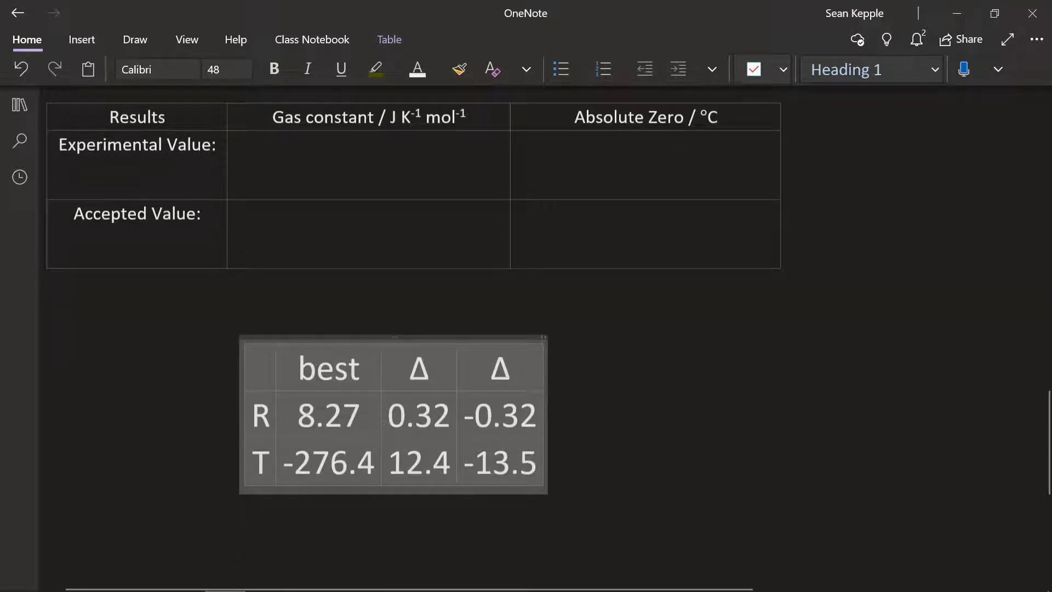
- Handwrite 8.27 ± 0.32 in white ink as the experimental value of the gas constant
{"action": "left_click", "coordinate": [135, 40]}
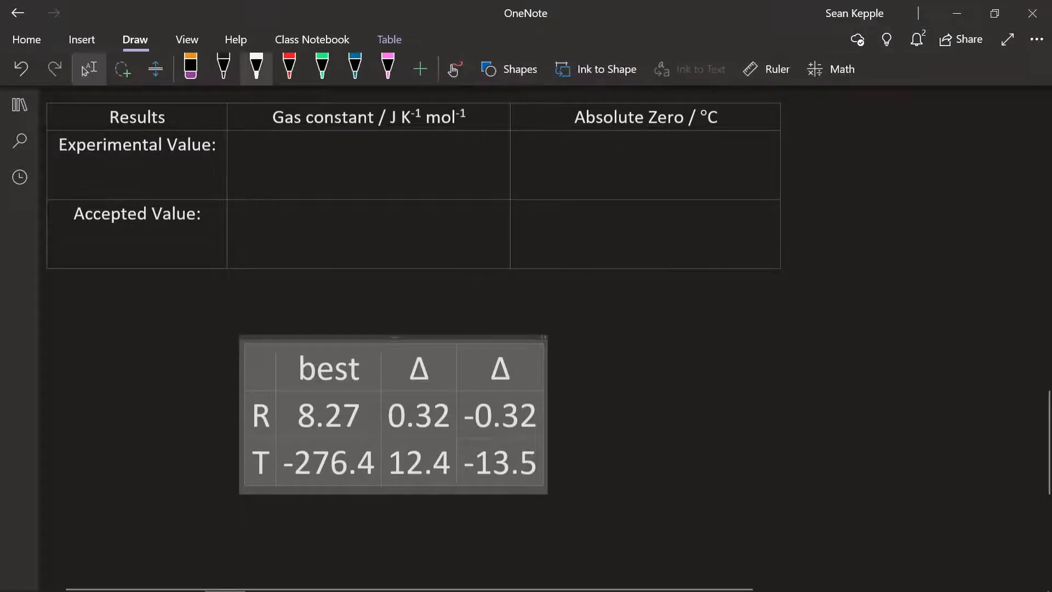
{"action": "left_click", "coordinate": [257, 69]}
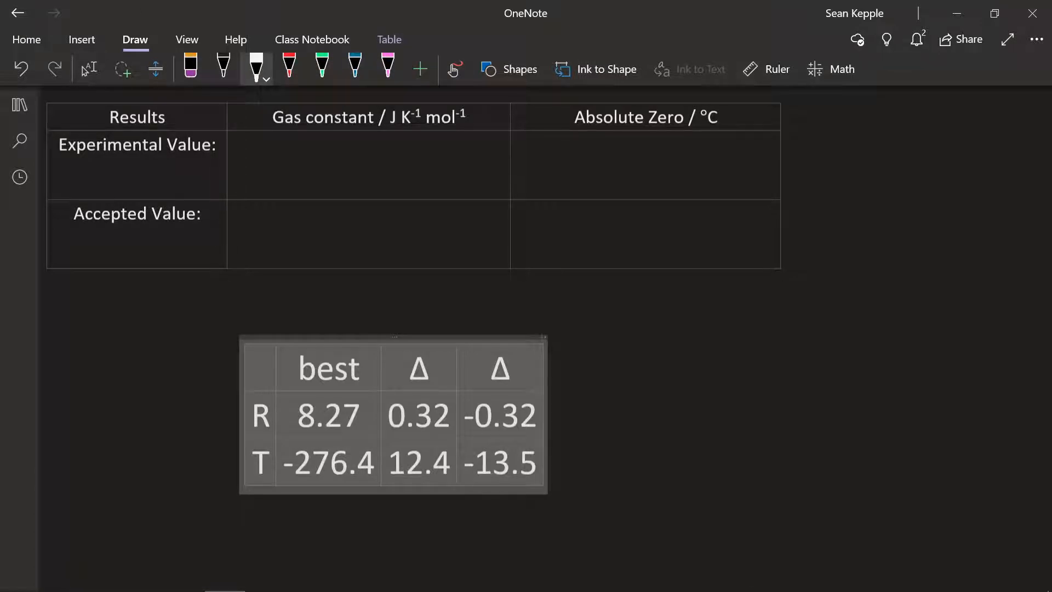
{"action": "left_click", "coordinate": [89, 69]}
{"action": "left_click", "coordinate": [611, 375]}
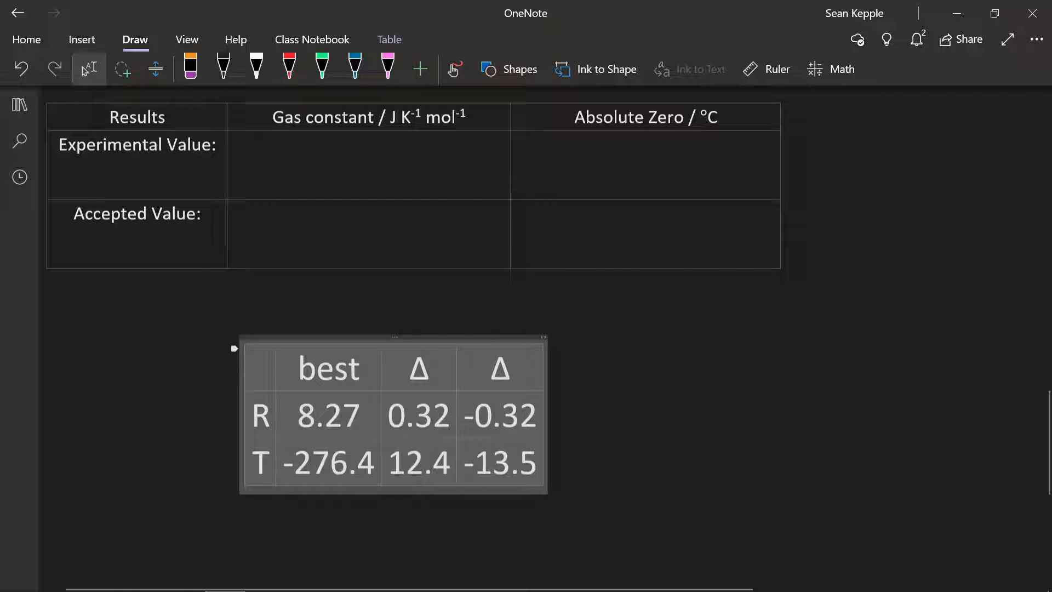
{"action": "left_click", "coordinate": [256, 66]}
{"action": "left_click_drag", "start_coordinate": [287, 151], "coordinate": [285, 151]}
{"action": "left_click", "coordinate": [294, 176]}
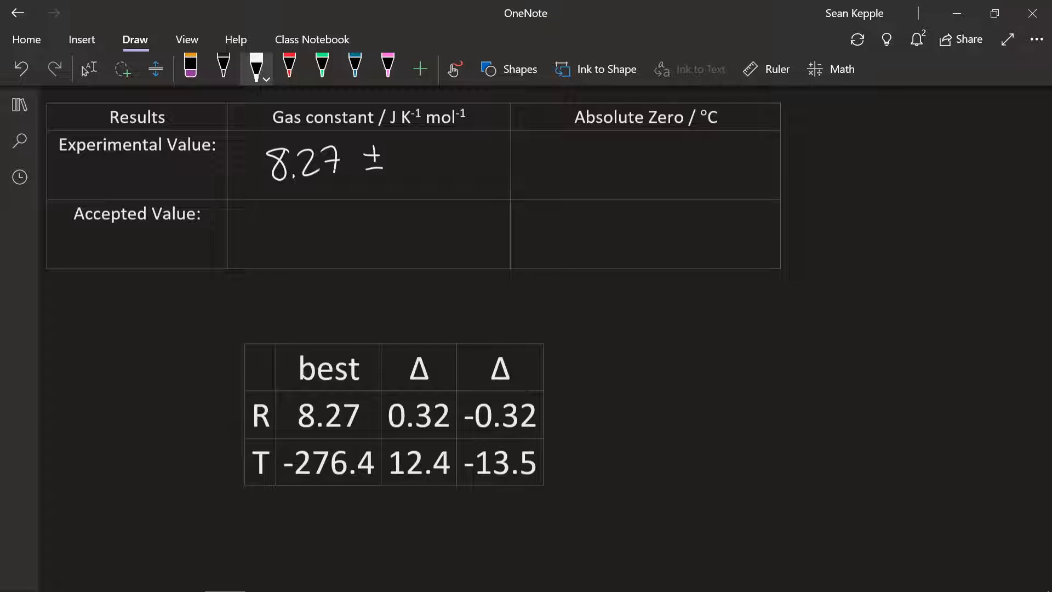
{"action": "left_click_drag", "start_coordinate": [454, 155], "coordinate": [474, 170]}
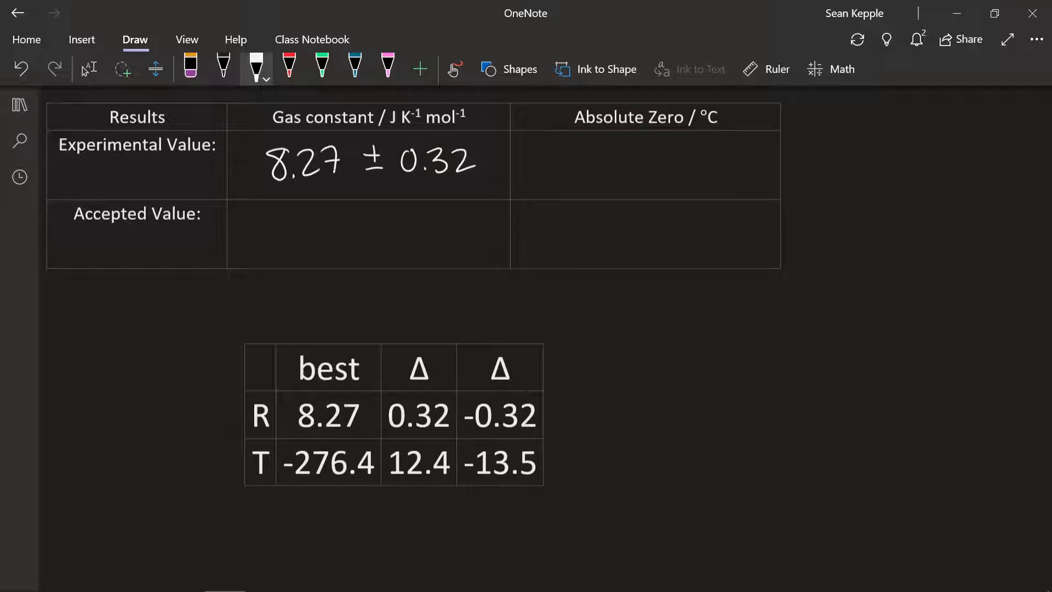
- Shorten the handwritten gas constant uncertainty to 0.3 and underline its 3 twice in white ink
{"action": "mouse_move", "coordinate": [536, 336]}
{"action": "left_mouse_down"}
{"action": "mouse_move", "coordinate": [548, 379]}
{"action": "mouse_move", "coordinate": [522, 344]}
{"action": "left_mouse_up"}
{"action": "left_click", "coordinate": [548, 378]}
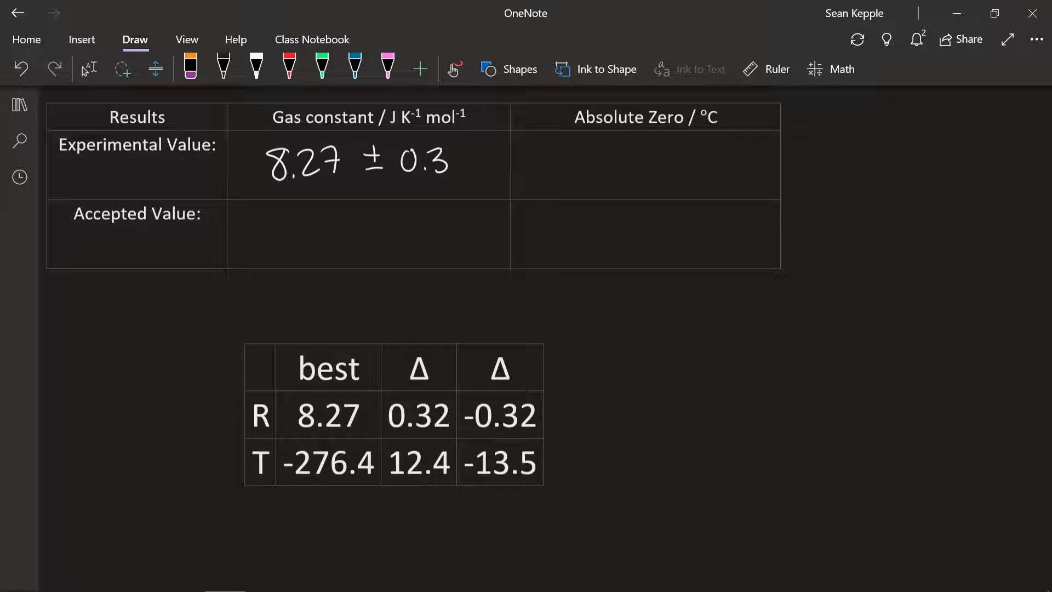
{"action": "scroll", "coordinate": [379, 165], "scroll_direction": "up", "scroll_amount": 4}
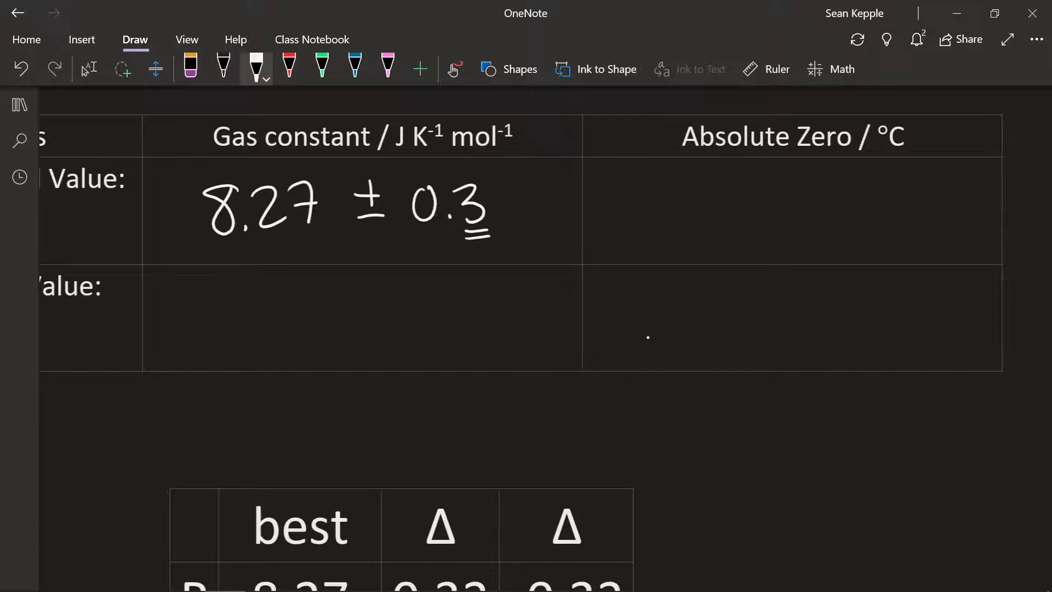
{"action": "left_click", "coordinate": [322, 68]}
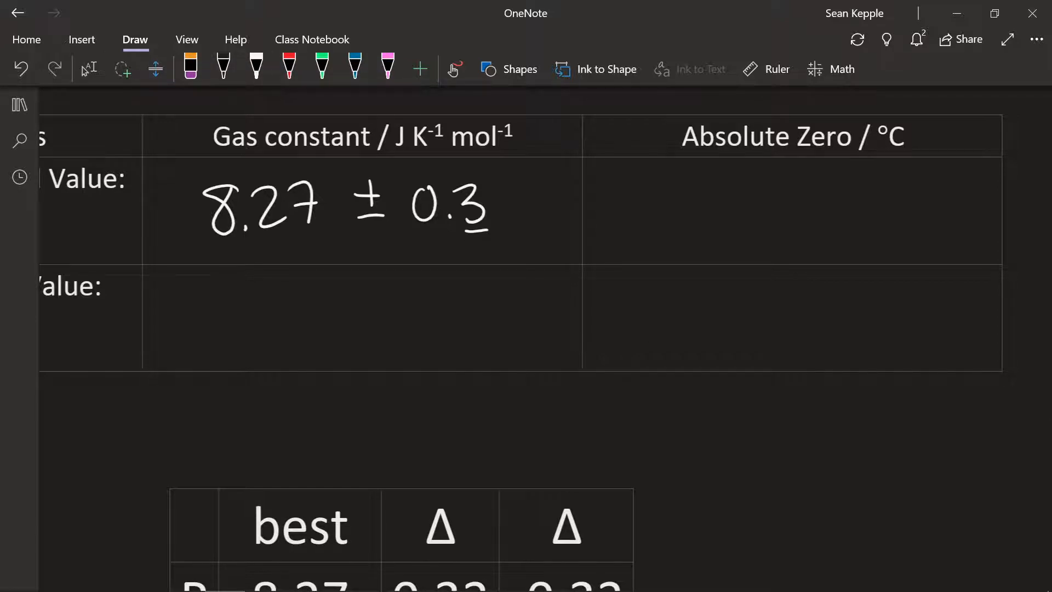
{"action": "key", "text": "ctrl+z"}
{"action": "left_click", "coordinate": [257, 66]}
{"action": "left_click_drag", "start_coordinate": [465, 232], "coordinate": [486, 237]}
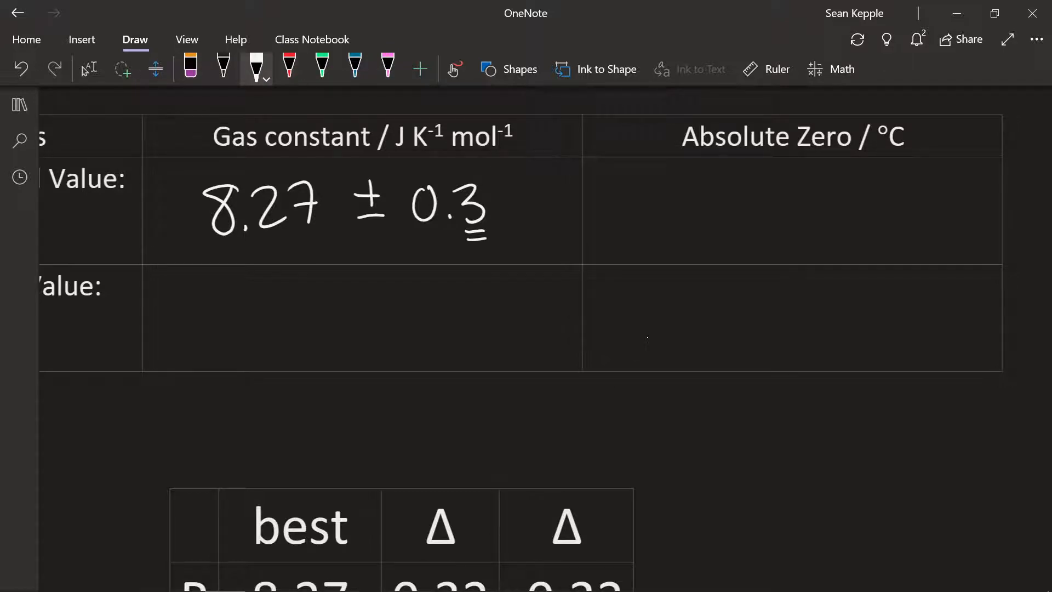
{"action": "left_click", "coordinate": [264, 73]}
{"action": "left_click", "coordinate": [285, 70]}
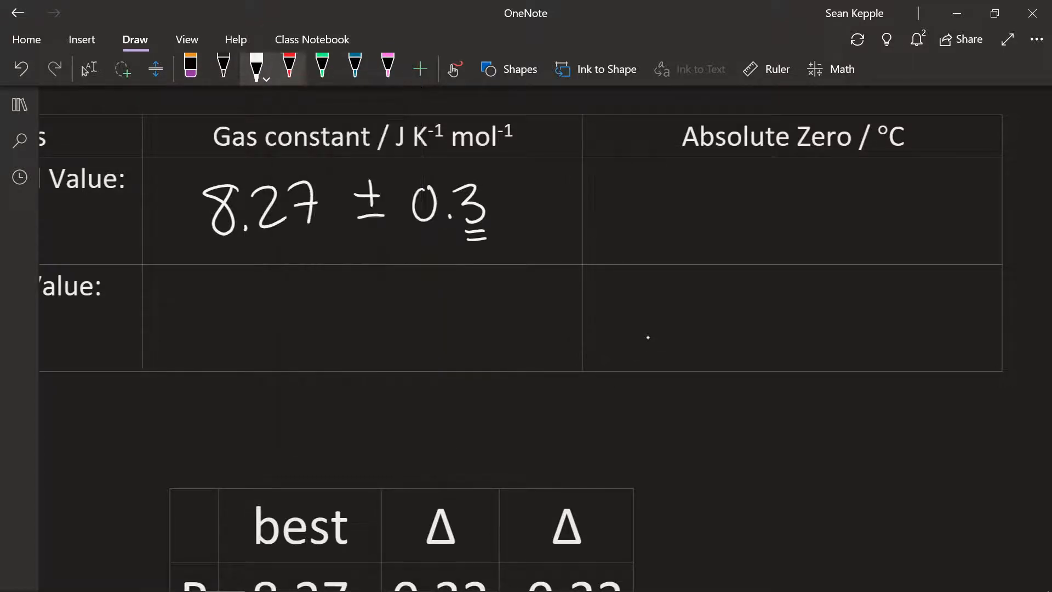
{"action": "left_click", "coordinate": [492, 413]}
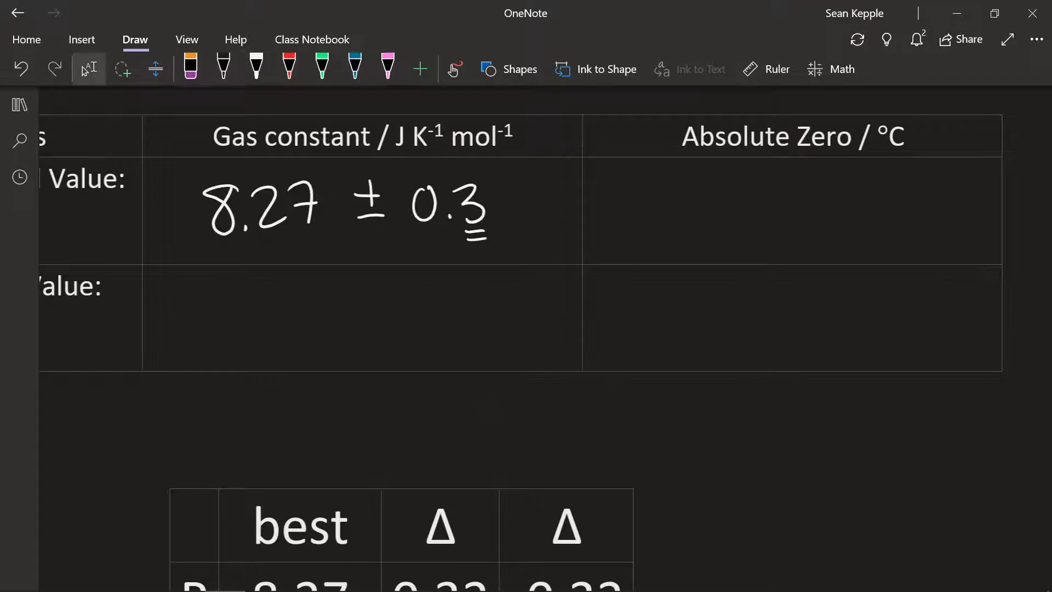
{"action": "left_click", "coordinate": [290, 68]}
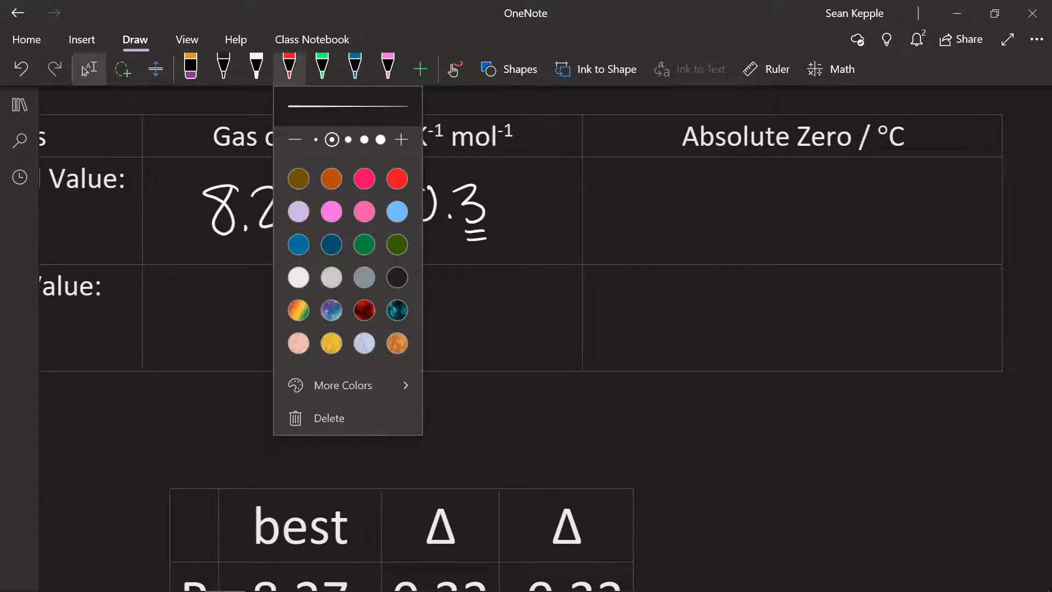
{"action": "left_click", "coordinate": [397, 178]}
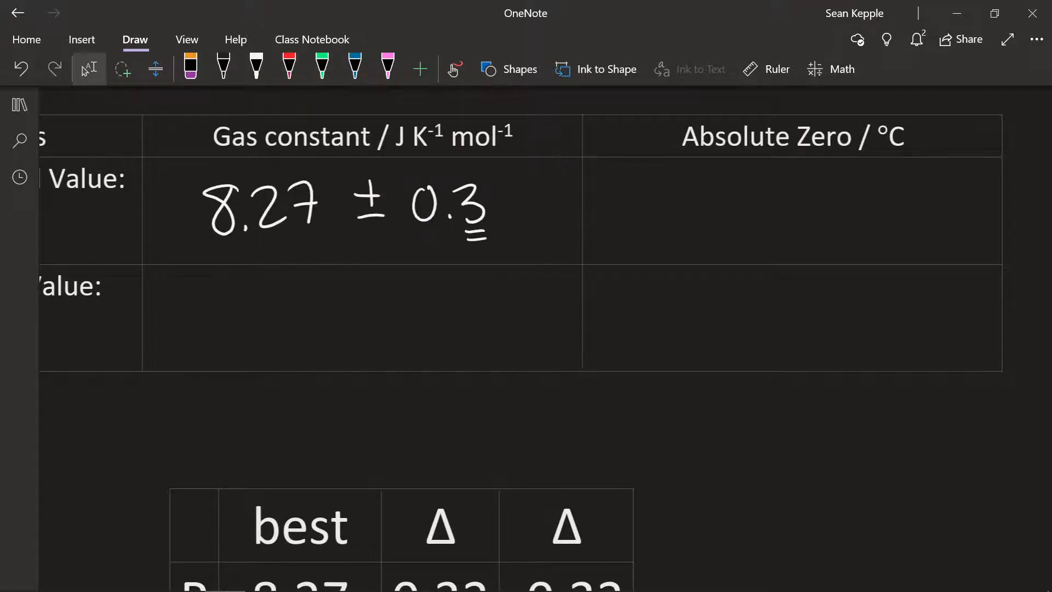
- Round the handwritten experimental gas constant to 8.3 and erase the double underline beneath its uncertainty
{"action": "left_click", "coordinate": [257, 68]}
{"action": "mouse_move", "coordinate": [264, 236]}
{"action": "left_mouse_down"}
{"action": "mouse_move", "coordinate": [288, 234]}
{"action": "mouse_move", "coordinate": [283, 242]}
{"action": "mouse_move", "coordinate": [310, 217]}
{"action": "mouse_move", "coordinate": [273, 244]}
{"action": "left_mouse_up"}
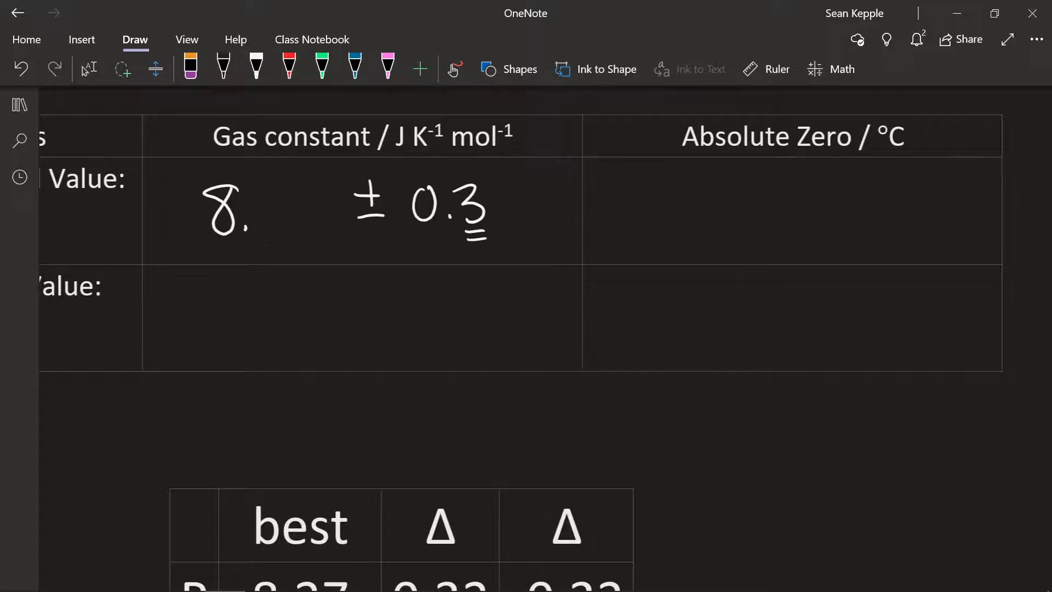
{"action": "left_click", "coordinate": [256, 68]}
{"action": "left_click_drag", "start_coordinate": [265, 190], "coordinate": [263, 227]}
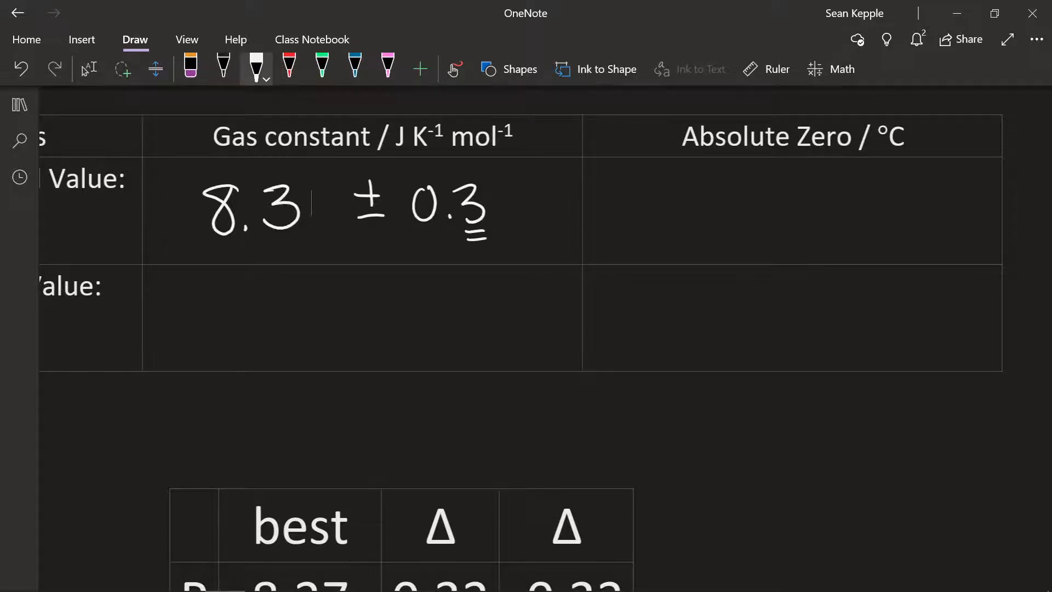
{"action": "left_click_drag", "start_coordinate": [476, 230], "coordinate": [477, 240]}
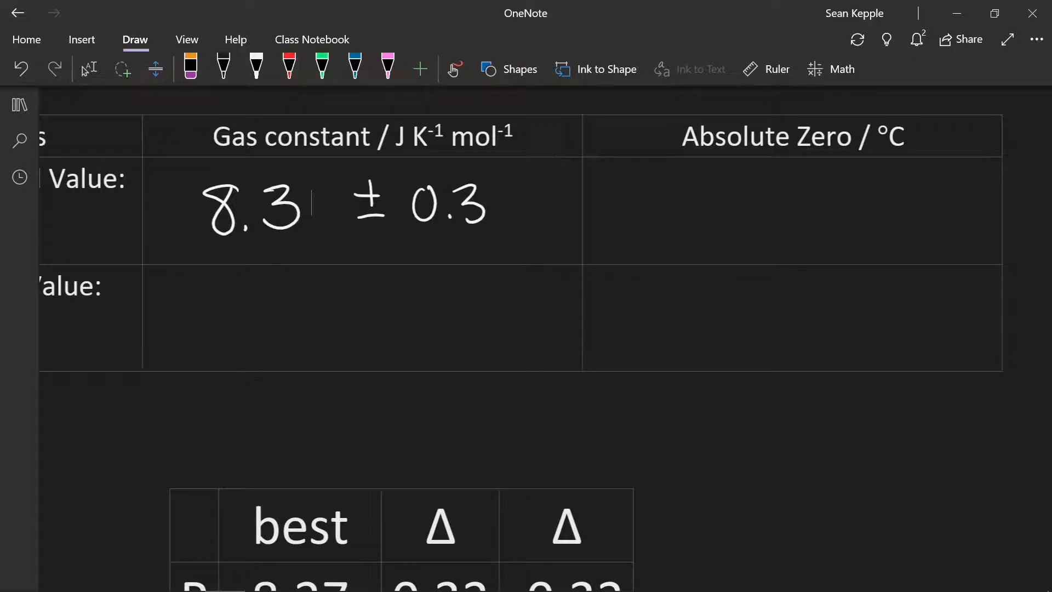
- Handwrite 8.31 in white ink as the accepted value of the gas constant
{"action": "scroll", "coordinate": [526, 329], "scroll_direction": "down", "scroll_amount": 1}
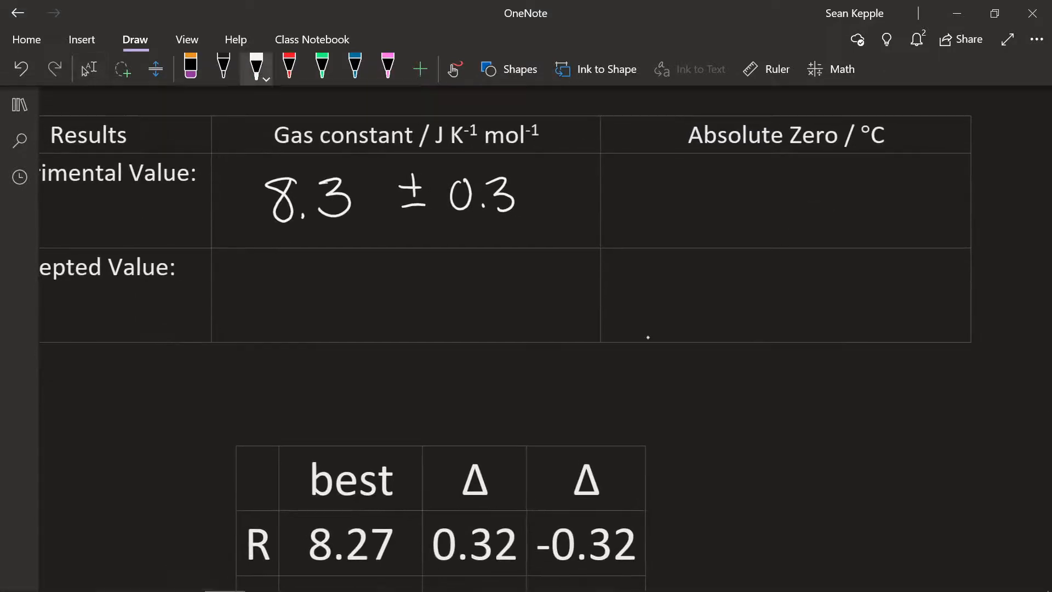
{"action": "mouse_move", "coordinate": [317, 277]}
{"action": "left_mouse_down"}
{"action": "mouse_move", "coordinate": [301, 280]}
{"action": "mouse_move", "coordinate": [362, 288]}
{"action": "mouse_move", "coordinate": [354, 308]}
{"action": "left_mouse_up"}
{"action": "left_click", "coordinate": [332, 305]}
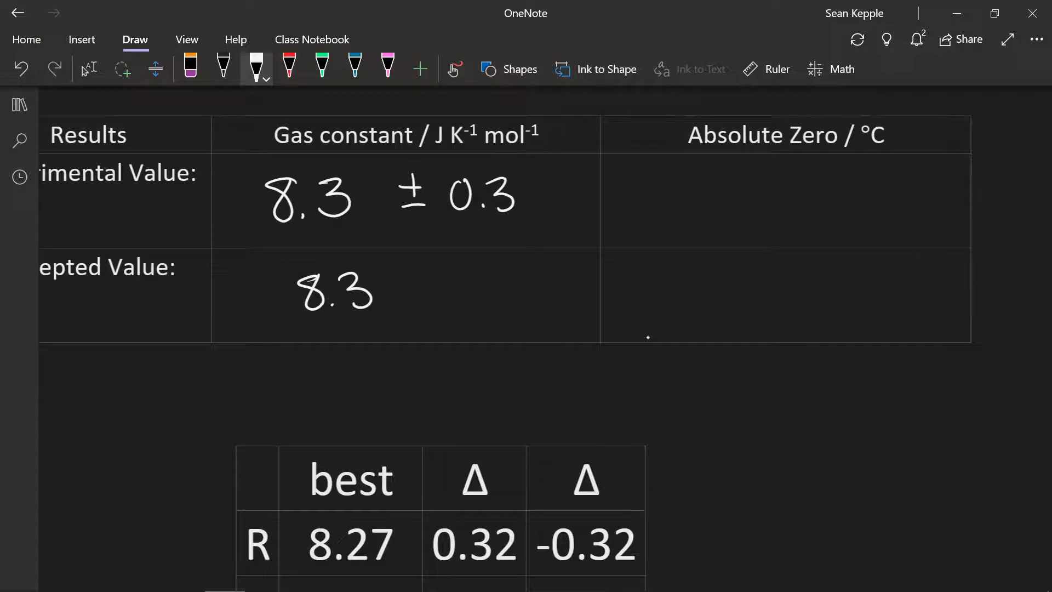
{"action": "left_click_drag", "start_coordinate": [383, 274], "coordinate": [386, 310]}
- Handwrite -276.4 ± in white ink in the experimental value cell for absolute zero
{"action": "scroll", "coordinate": [648, 337], "scroll_direction": "down", "scroll_amount": 2}
{"action": "scroll", "coordinate": [648, 337], "scroll_direction": "up", "scroll_amount": 1}
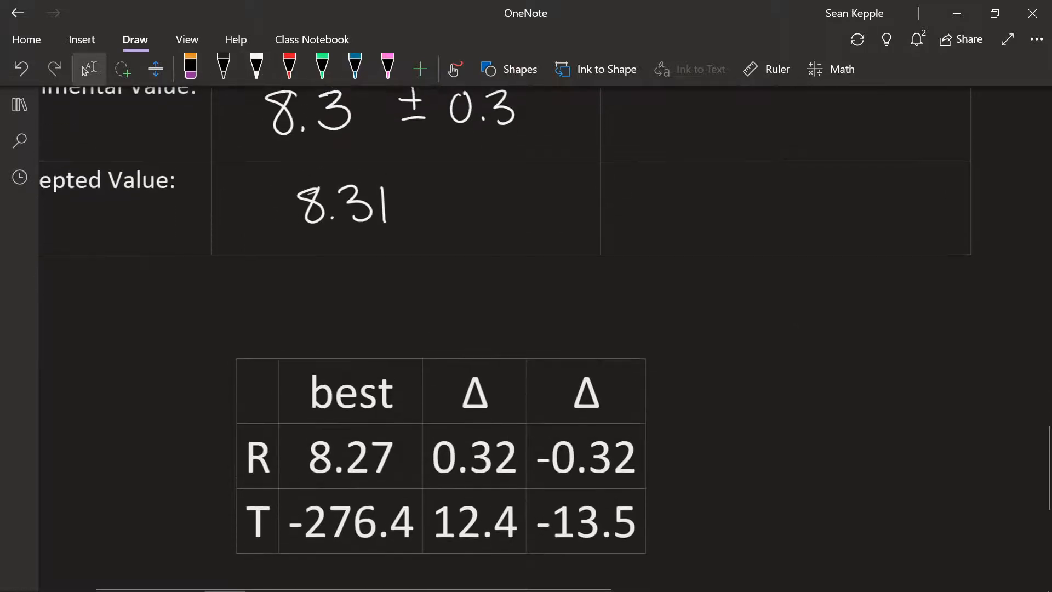
{"action": "scroll", "coordinate": [504, 329], "scroll_direction": "up", "scroll_amount": 1}
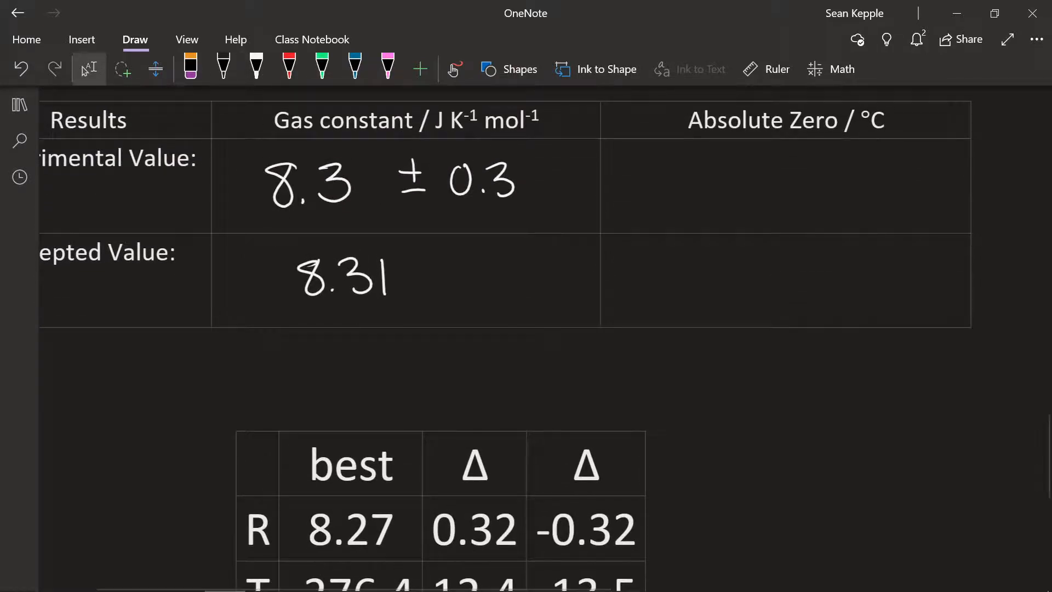
{"action": "left_click", "coordinate": [256, 67]}
{"action": "mouse_move", "coordinate": [624, 187]}
{"action": "left_mouse_down"}
{"action": "mouse_move", "coordinate": [680, 183]}
{"action": "mouse_move", "coordinate": [689, 205]}
{"action": "left_mouse_up"}
{"action": "mouse_move", "coordinate": [696, 171]}
{"action": "left_mouse_down"}
{"action": "mouse_move", "coordinate": [707, 198]}
{"action": "mouse_move", "coordinate": [729, 178]}
{"action": "mouse_move", "coordinate": [735, 189]}
{"action": "mouse_move", "coordinate": [790, 178]}
{"action": "mouse_move", "coordinate": [786, 199]}
{"action": "left_mouse_up"}
{"action": "left_click", "coordinate": [758, 197]}
{"action": "mouse_move", "coordinate": [817, 171]}
{"action": "left_mouse_down"}
{"action": "mouse_move", "coordinate": [835, 171]}
{"action": "mouse_move", "coordinate": [834, 188]}
{"action": "mouse_move", "coordinate": [853, 193]}
{"action": "left_mouse_up"}
- Circle -13.5 in the summary table and handwrite 13.5 as the uncertainty of the experimental absolute zero
{"action": "scroll", "coordinate": [504, 329], "scroll_direction": "down", "scroll_amount": 2}
{"action": "scroll", "coordinate": [504, 329], "scroll_direction": "up", "scroll_amount": 1}
{"action": "left_click", "coordinate": [256, 67]}
{"action": "mouse_move", "coordinate": [586, 456]}
{"action": "left_mouse_down"}
{"action": "mouse_move", "coordinate": [556, 544]}
{"action": "mouse_move", "coordinate": [608, 459]}
{"action": "left_mouse_up"}
{"action": "scroll", "coordinate": [504, 328], "scroll_direction": "up", "scroll_amount": 3}
{"action": "left_click", "coordinate": [255, 67]}
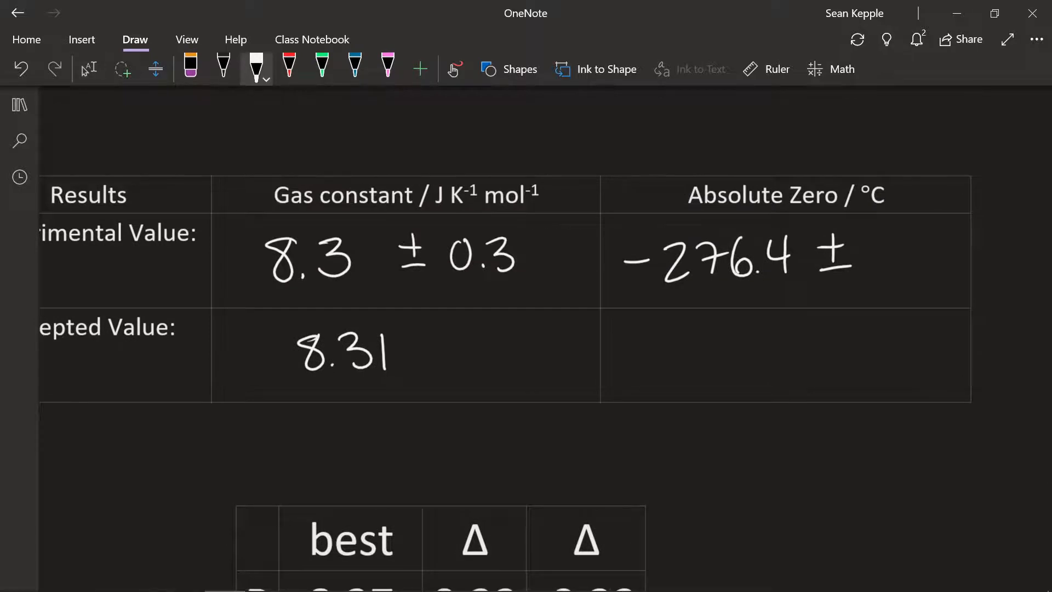
{"action": "left_click_drag", "start_coordinate": [869, 240], "coordinate": [869, 274]}
{"action": "mouse_move", "coordinate": [876, 239]}
{"action": "left_mouse_down"}
{"action": "mouse_move", "coordinate": [892, 241]}
{"action": "mouse_move", "coordinate": [884, 272]}
{"action": "left_mouse_up"}
{"action": "left_click", "coordinate": [908, 271]}
{"action": "mouse_move", "coordinate": [914, 240]}
{"action": "left_mouse_down"}
{"action": "mouse_move", "coordinate": [936, 239]}
{"action": "mouse_move", "coordinate": [921, 275]}
{"action": "left_mouse_up"}
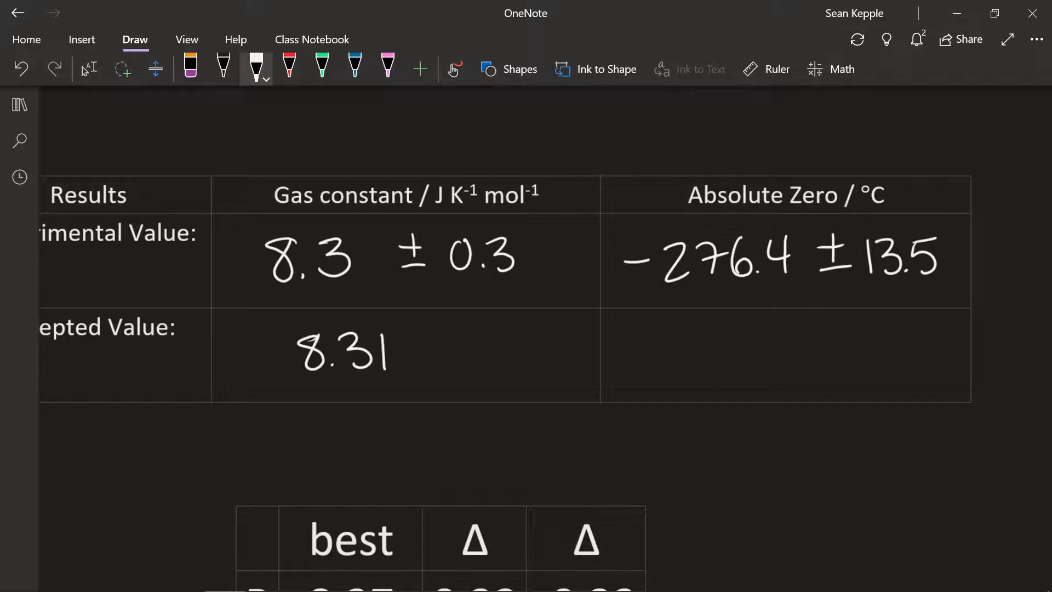
- Replace the handwritten absolute zero uncertainty with 10 and its experimental value with -280
{"action": "mouse_move", "coordinate": [931, 256]}
{"action": "left_mouse_down"}
{"action": "mouse_move", "coordinate": [912, 253]}
{"action": "mouse_move", "coordinate": [899, 272]}
{"action": "mouse_move", "coordinate": [902, 247]}
{"action": "left_mouse_up"}
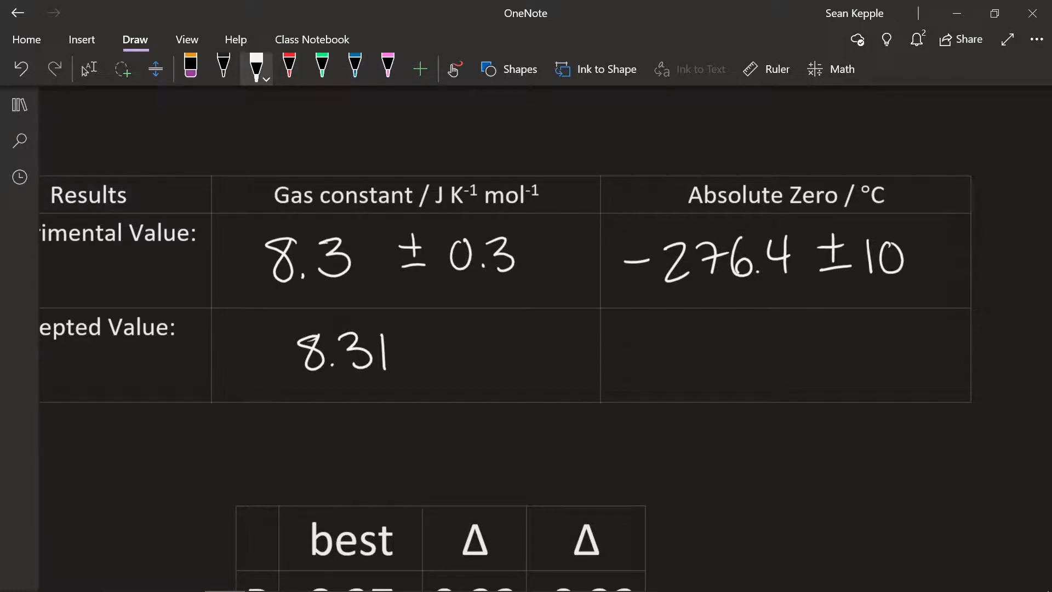
{"action": "mouse_move", "coordinate": [707, 287]}
{"action": "left_mouse_down"}
{"action": "mouse_move", "coordinate": [724, 292]}
{"action": "mouse_move", "coordinate": [719, 260]}
{"action": "mouse_move", "coordinate": [788, 256]}
{"action": "left_mouse_up"}
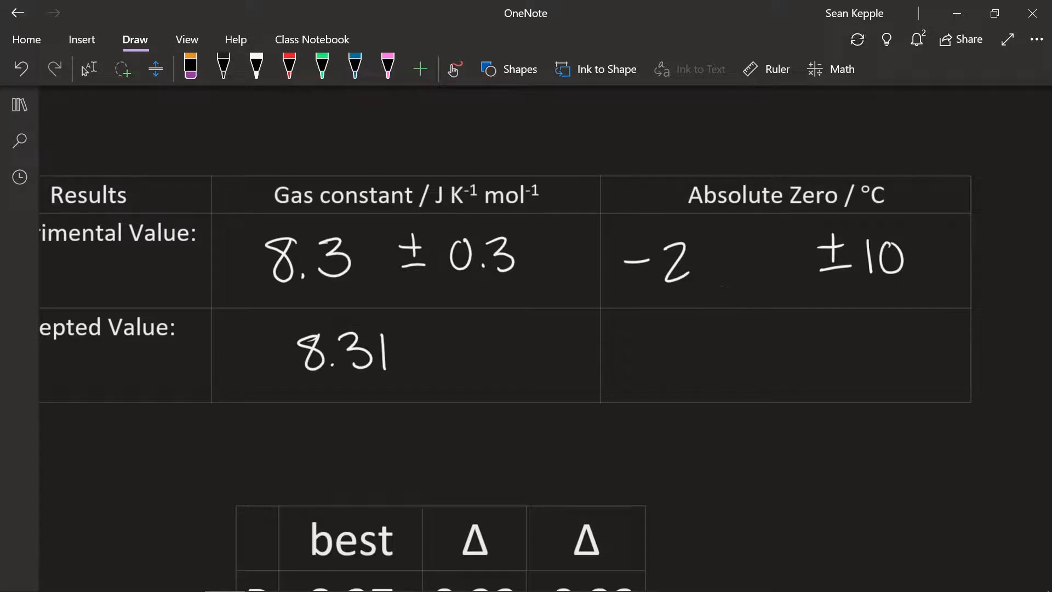
{"action": "left_click", "coordinate": [256, 67]}
{"action": "mouse_move", "coordinate": [723, 244]}
{"action": "left_mouse_down"}
{"action": "mouse_move", "coordinate": [704, 248]}
{"action": "mouse_move", "coordinate": [745, 241]}
{"action": "left_mouse_up"}
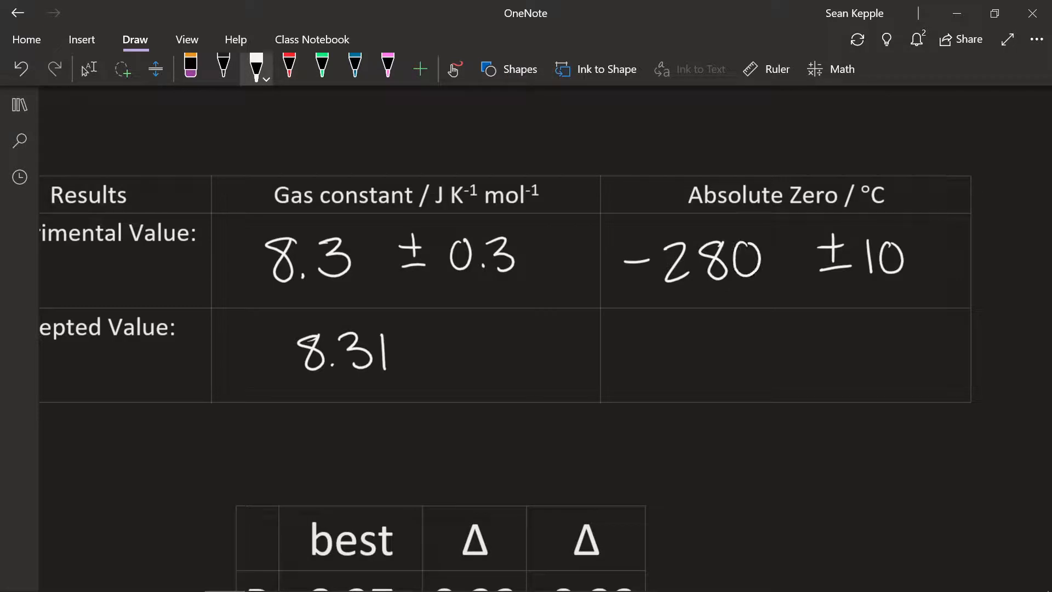
- Handwrite -273.15 in white ink as the accepted value of absolute zero
{"action": "mouse_move", "coordinate": [654, 360]}
{"action": "left_mouse_down"}
{"action": "mouse_move", "coordinate": [714, 341]}
{"action": "mouse_move", "coordinate": [734, 377]}
{"action": "left_mouse_up"}
{"action": "mouse_move", "coordinate": [734, 344]}
{"action": "left_mouse_down"}
{"action": "mouse_move", "coordinate": [752, 340]}
{"action": "mouse_move", "coordinate": [759, 374]}
{"action": "mouse_move", "coordinate": [777, 374]}
{"action": "left_mouse_up"}
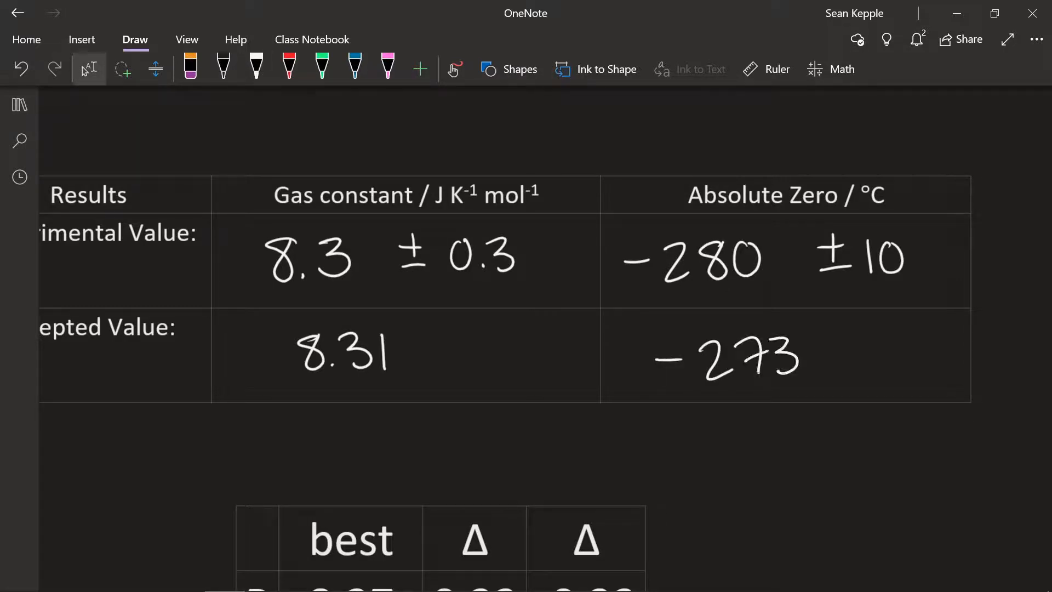
{"action": "left_click", "coordinate": [803, 373]}
{"action": "left_click_drag", "start_coordinate": [816, 340], "coordinate": [818, 373]}
{"action": "mouse_move", "coordinate": [830, 339]}
{"action": "left_mouse_down"}
{"action": "mouse_move", "coordinate": [855, 336]}
{"action": "mouse_move", "coordinate": [833, 376]}
{"action": "left_mouse_up"}
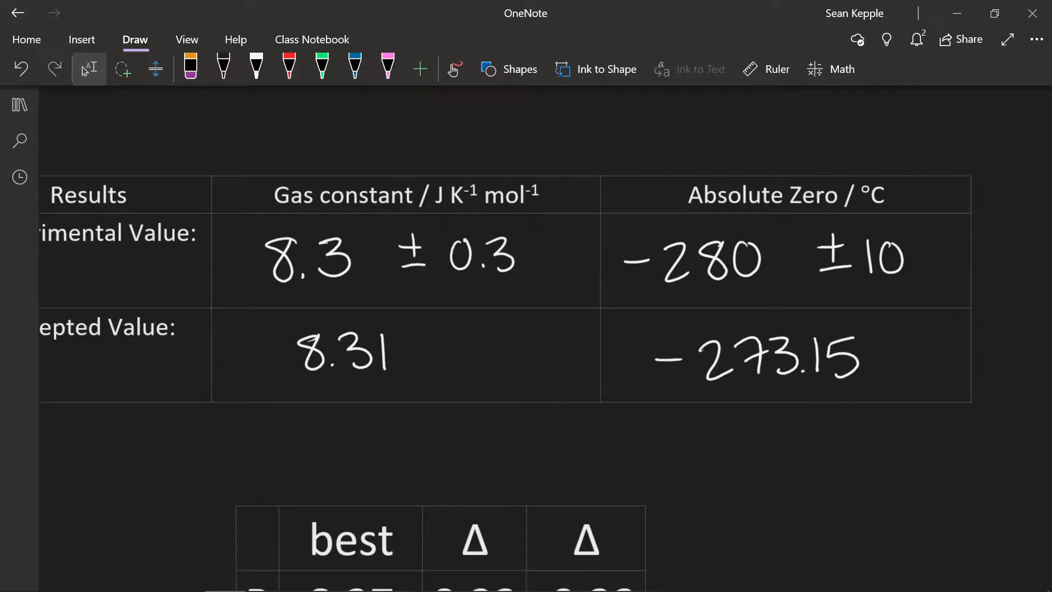
- Remove the circle around -13.5 and outline the gas constant and absolute zero columns of the Results table in red ink
{"action": "scroll", "coordinate": [545, 338], "scroll_direction": "down", "scroll_amount": 3}
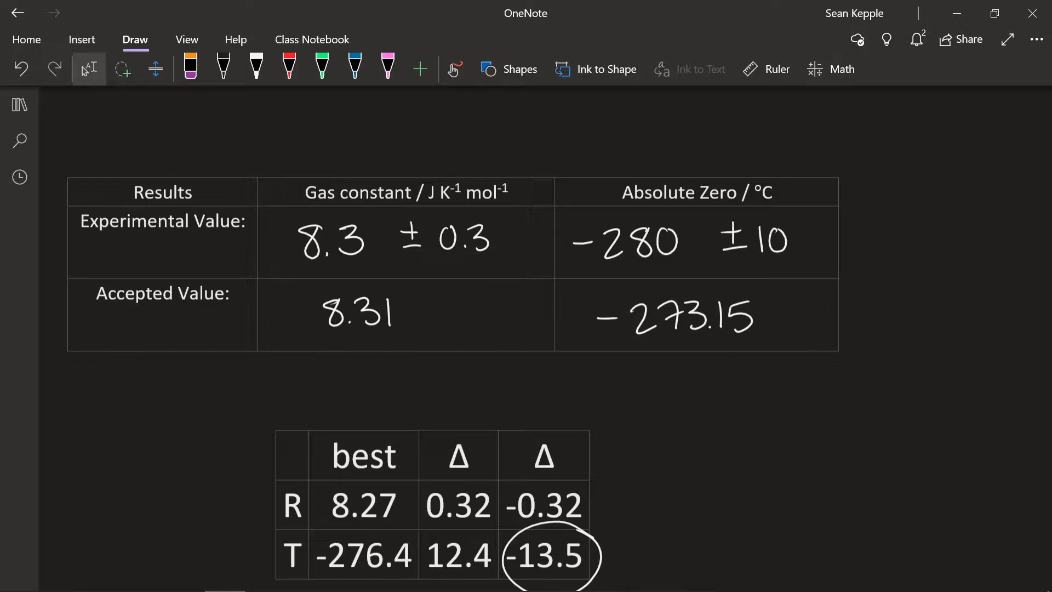
{"action": "left_click", "coordinate": [290, 68]}
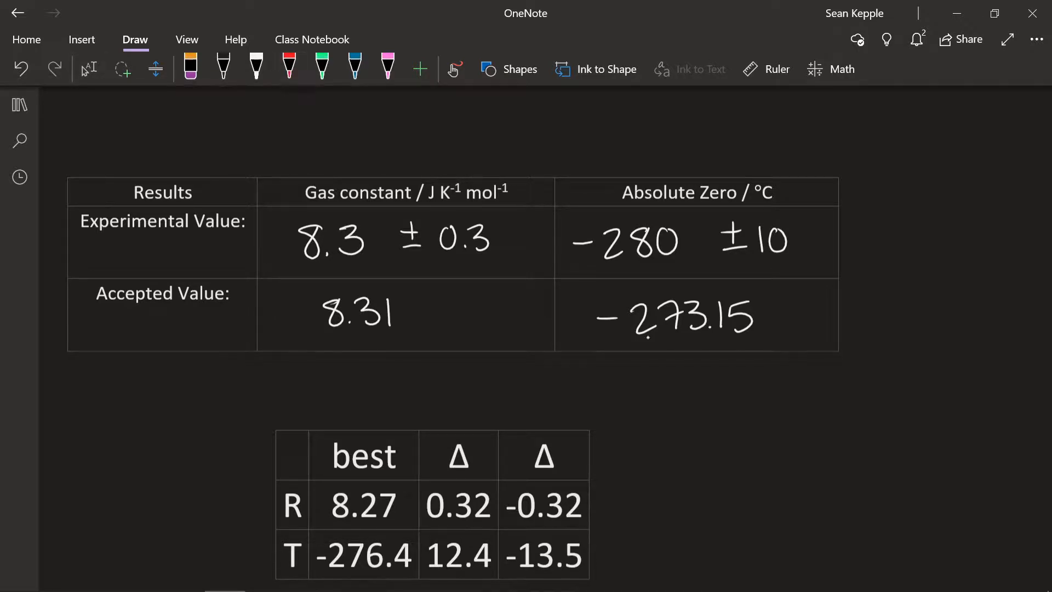
{"action": "left_click", "coordinate": [289, 68]}
{"action": "mouse_move", "coordinate": [520, 173]}
{"action": "left_mouse_down"}
{"action": "mouse_move", "coordinate": [320, 166]}
{"action": "mouse_move", "coordinate": [529, 356]}
{"action": "mouse_move", "coordinate": [519, 196]}
{"action": "left_mouse_up"}
{"action": "mouse_move", "coordinate": [799, 178]}
{"action": "left_mouse_down"}
{"action": "mouse_move", "coordinate": [557, 288]}
{"action": "mouse_move", "coordinate": [796, 177]}
{"action": "left_mouse_up"}
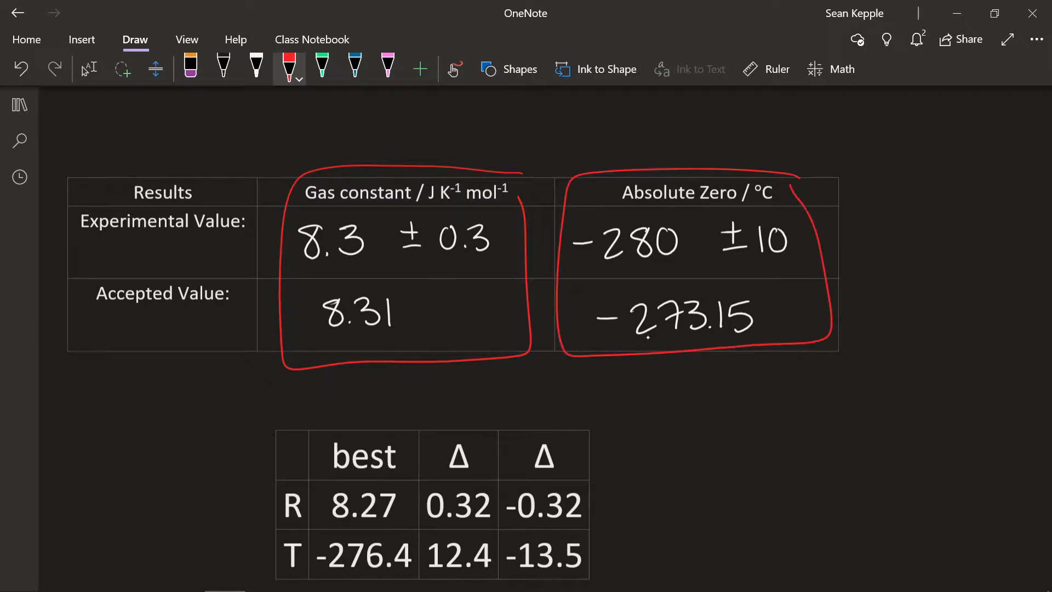
- Double-underline the uncertainties 0.3 and 10 in the Results table in pink ink
{"action": "left_click", "coordinate": [388, 68]}
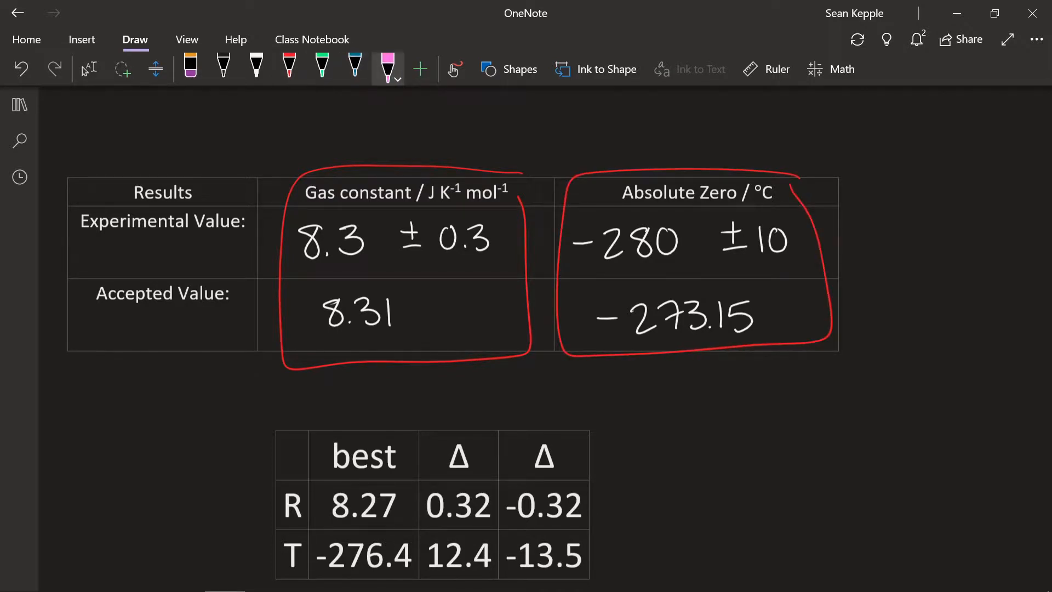
{"action": "left_click_drag", "start_coordinate": [445, 264], "coordinate": [490, 260]}
{"action": "left_click_drag", "start_coordinate": [452, 271], "coordinate": [487, 267]}
{"action": "left_click_drag", "start_coordinate": [749, 257], "coordinate": [789, 256]}
{"action": "left_click_drag", "start_coordinate": [754, 269], "coordinate": [786, 267]}
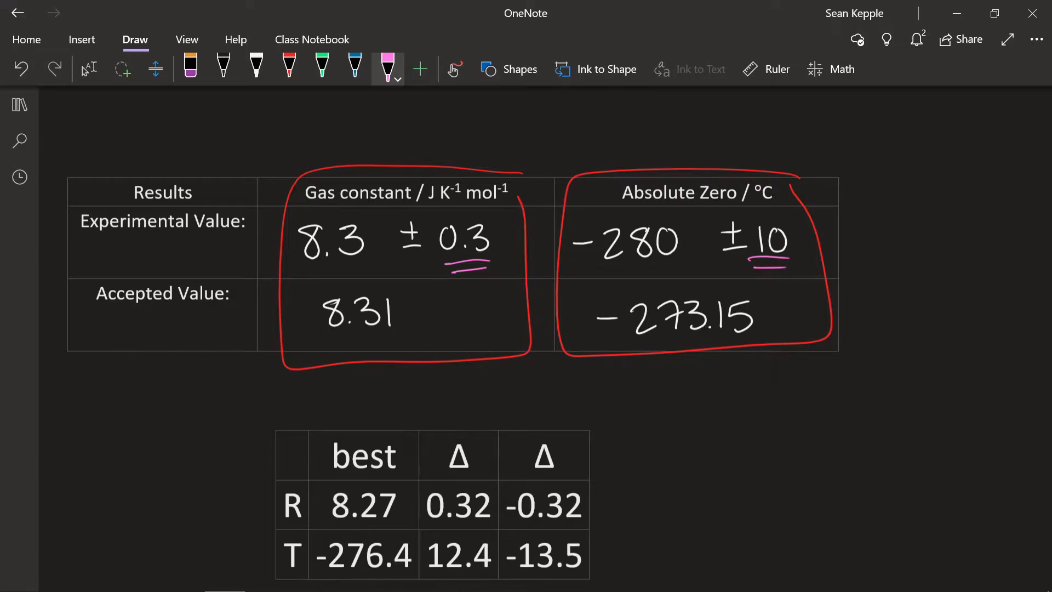
- Review the whole page from the formulas and data tables through the graph to the completed Results table
{"action": "scroll", "coordinate": [526, 328], "scroll_direction": "up", "scroll_amount": 15}
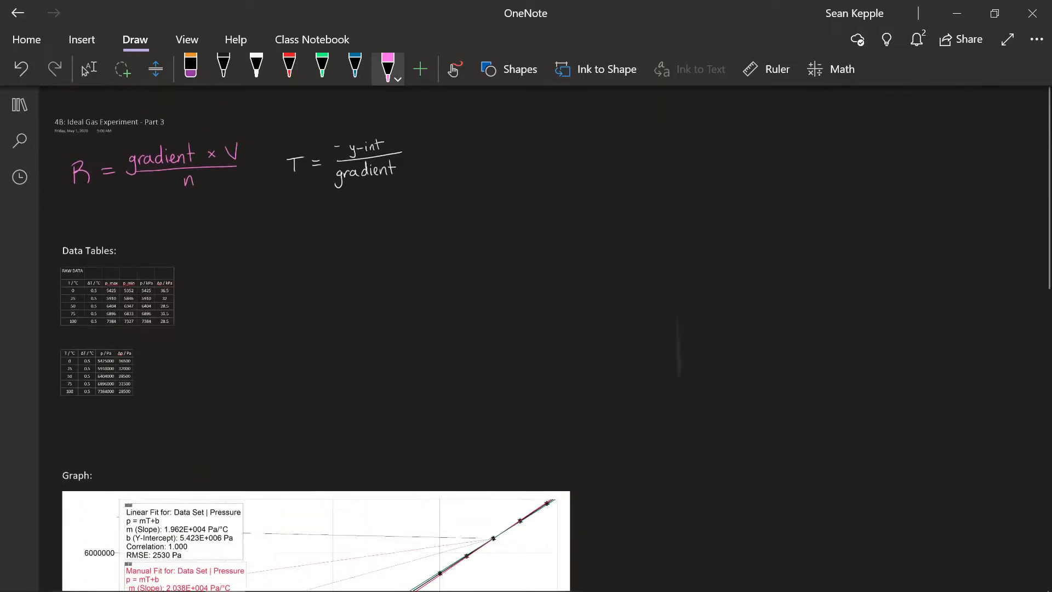
{"action": "left_click", "coordinate": [86, 69]}
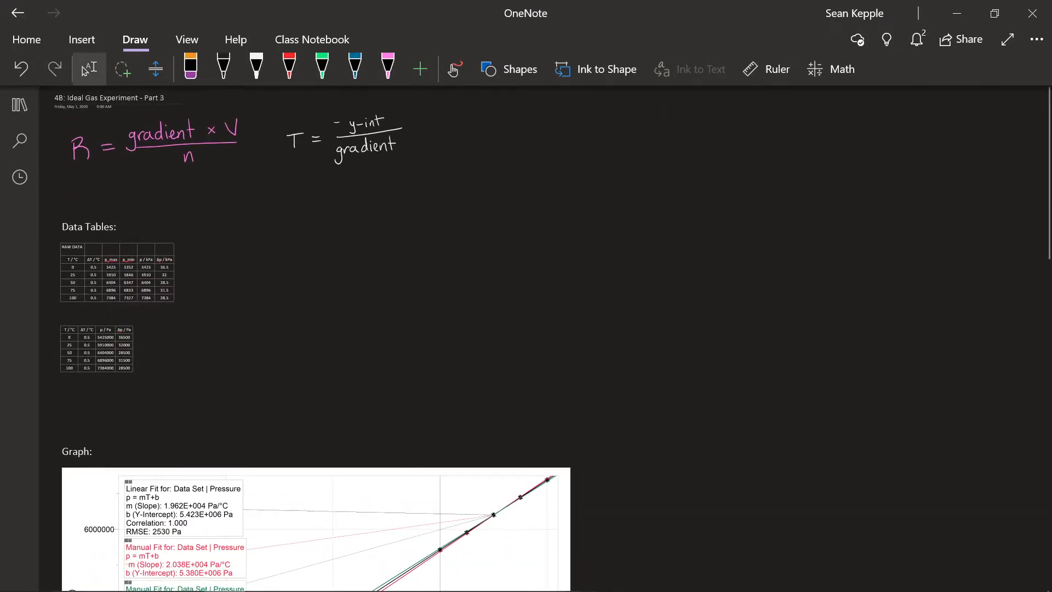
{"action": "scroll", "coordinate": [164, 285], "scroll_direction": "up", "scroll_amount": 8}
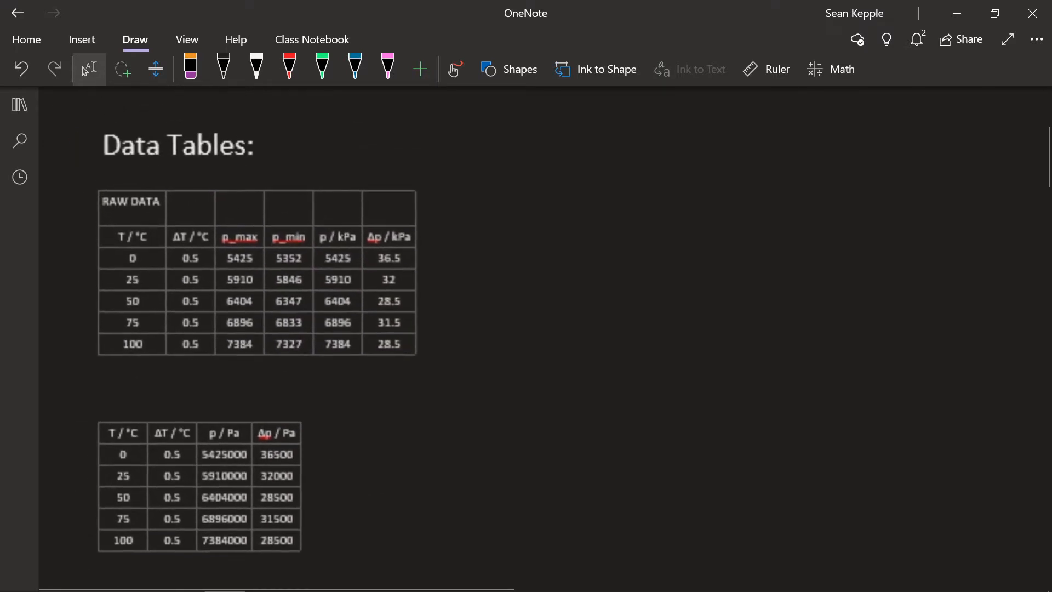
{"action": "scroll", "coordinate": [527, 329], "scroll_direction": "down", "scroll_amount": 10}
{"action": "scroll", "coordinate": [526, 329], "scroll_direction": "down", "scroll_amount": 2}
{"action": "scroll", "coordinate": [548, 219], "scroll_direction": "down", "scroll_amount": 5}
{"action": "scroll", "coordinate": [526, 328], "scroll_direction": "down", "scroll_amount": 12}
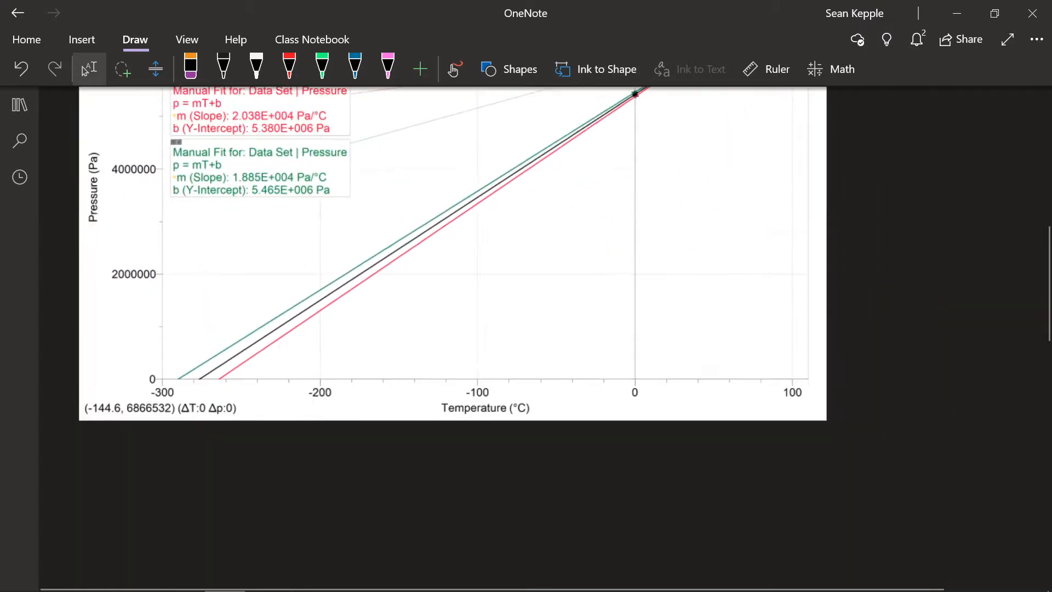
{"action": "scroll", "coordinate": [362, 329], "scroll_direction": "down", "scroll_amount": 1}
{"action": "scroll", "coordinate": [362, 263], "scroll_direction": "up", "scroll_amount": 3}
{"action": "scroll", "coordinate": [362, 264], "scroll_direction": "down", "scroll_amount": 1}
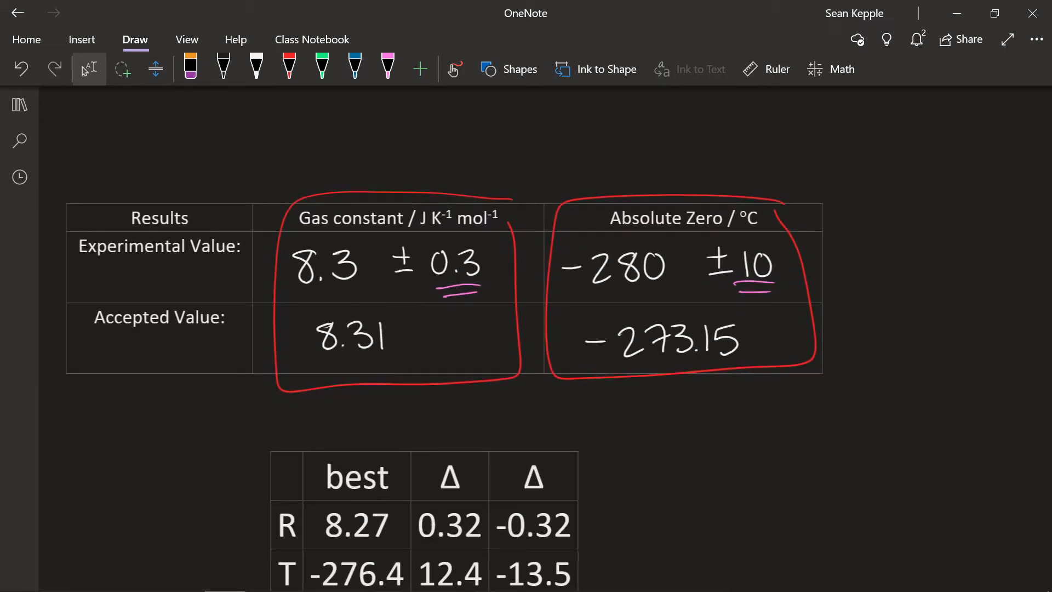
{"action": "mouse_move", "coordinate": [258, 581]}
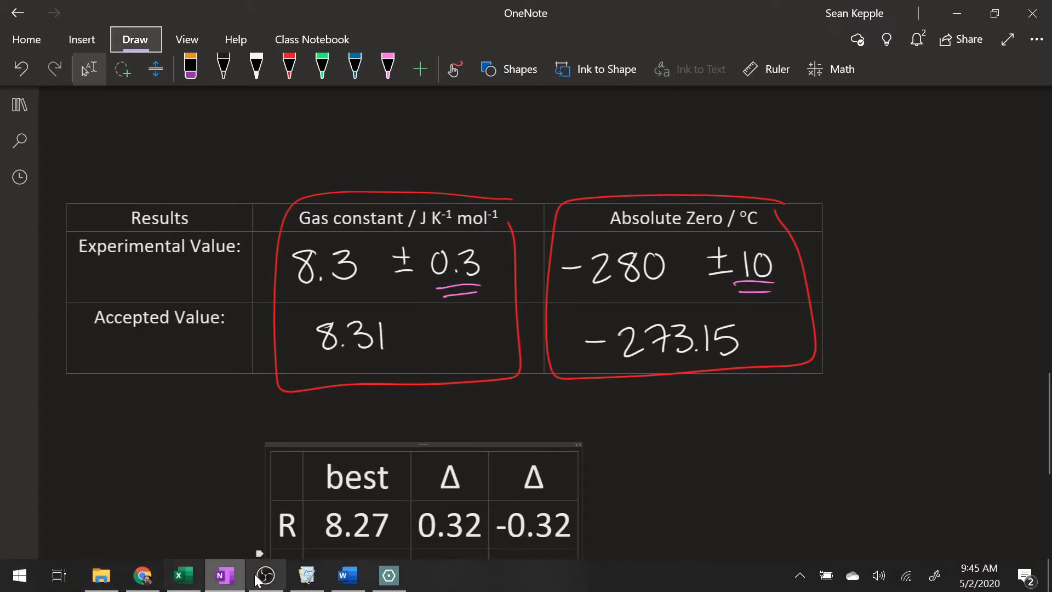